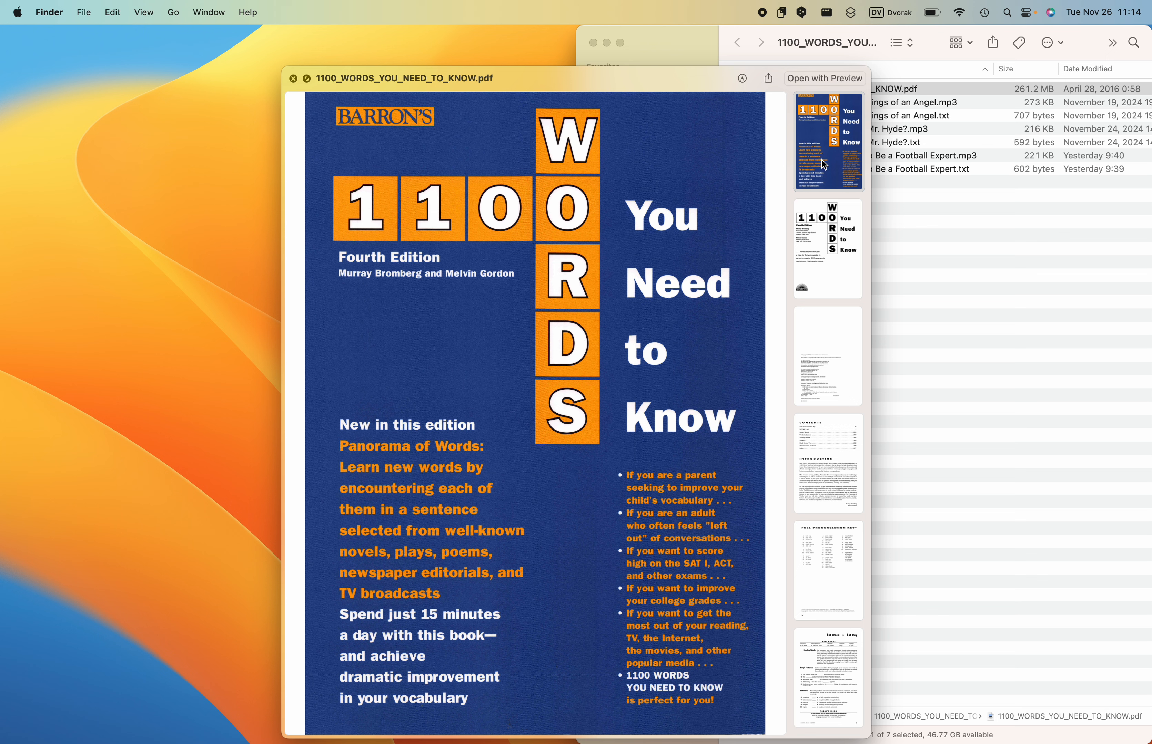
- Close the PDF quick look, switch to Anki, and examine the Japanese definition on the felon card
key("space")
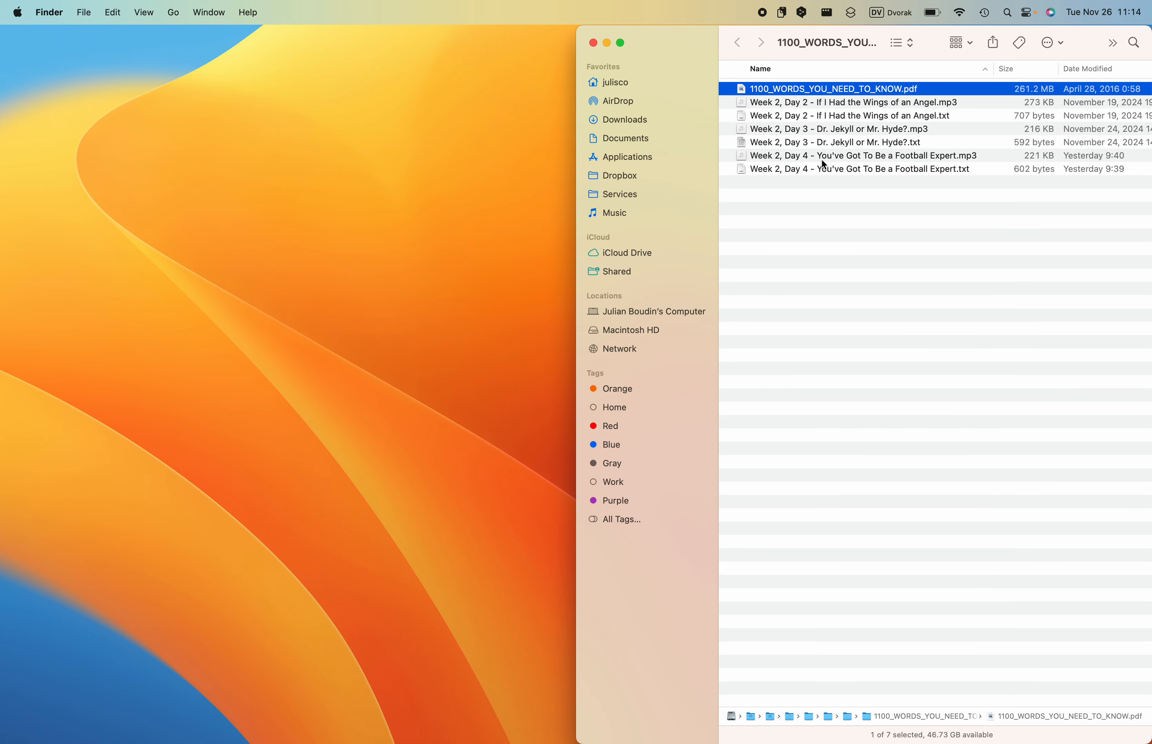
key("ctrl+Right")
key("ctrl+Right")
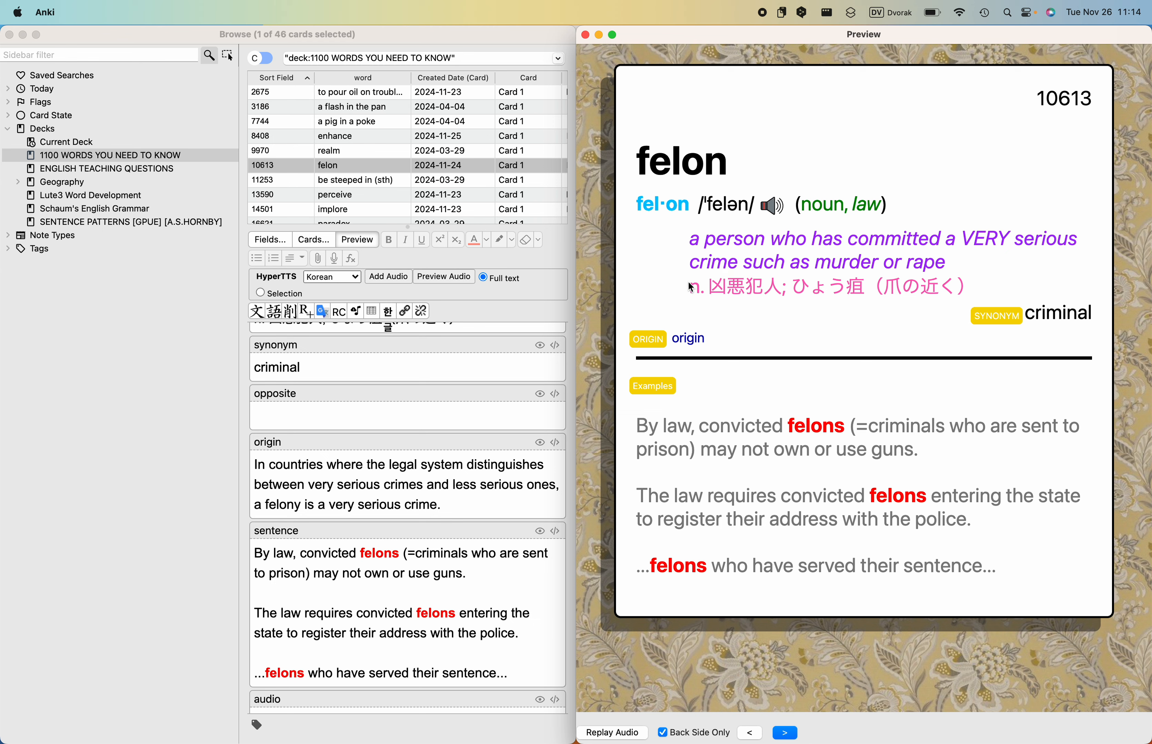
left_click_drag(688, 283, 968, 287)
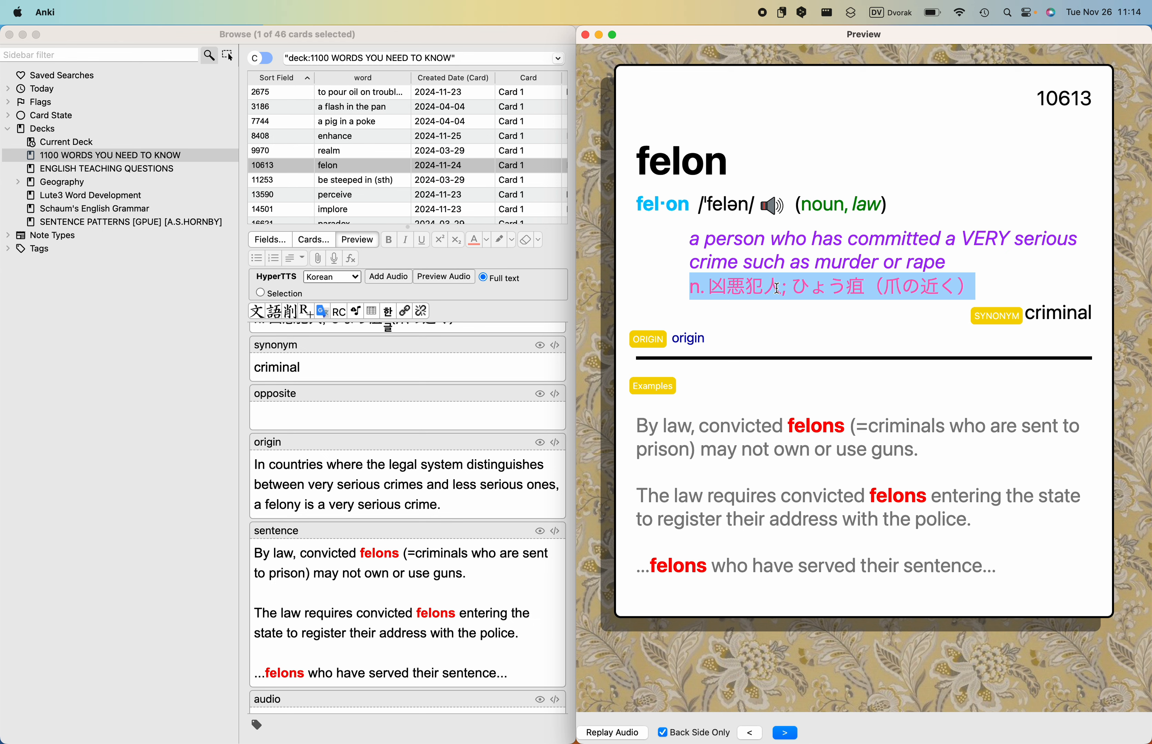
left_click(945, 290)
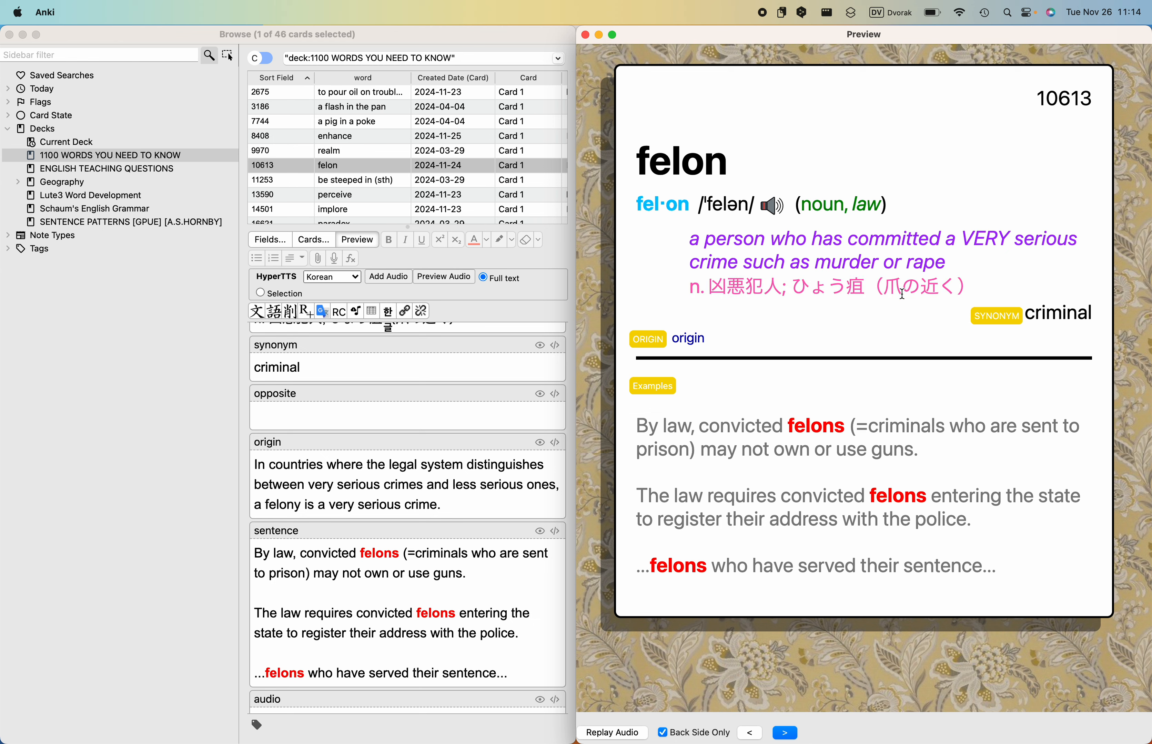
left_click_drag(694, 289, 969, 287)
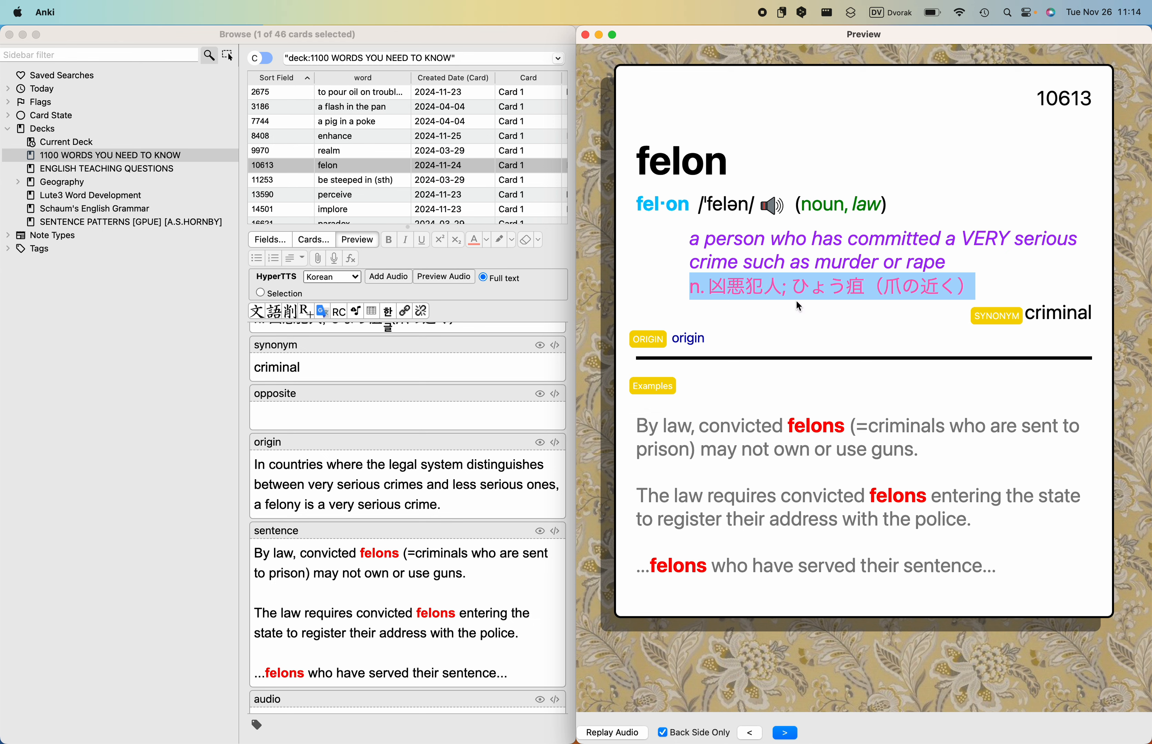
left_click(802, 313)
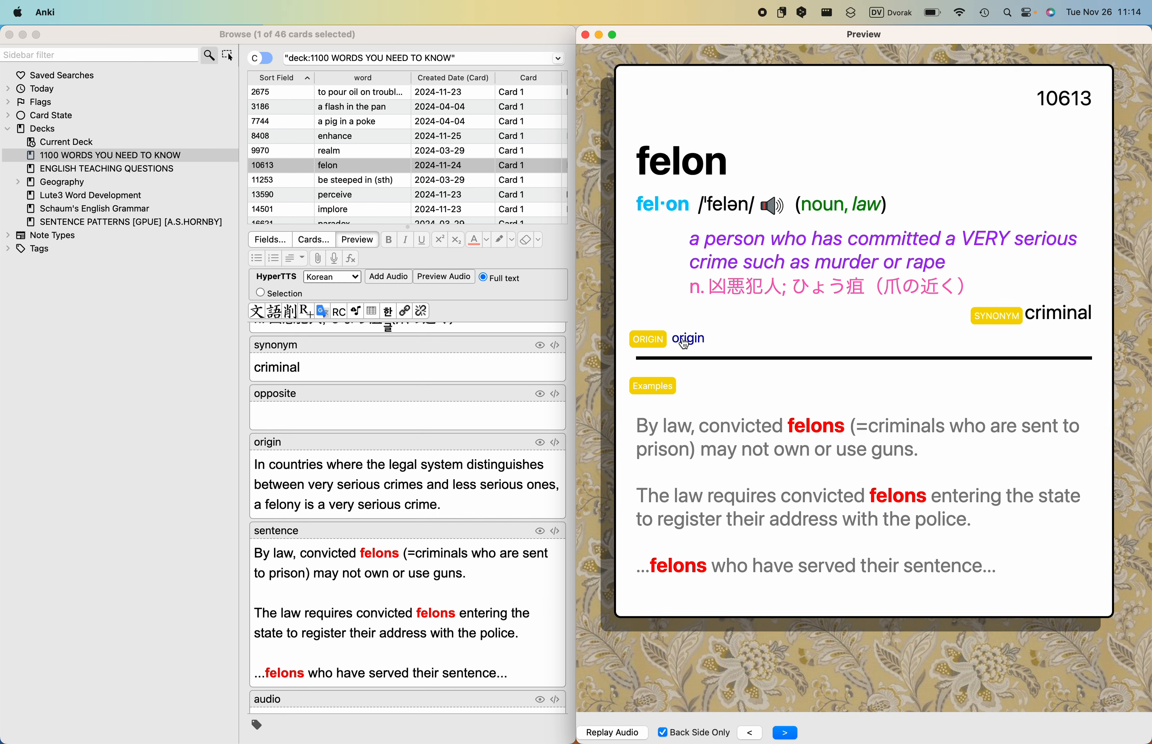
- Reveal the origin note on the felon card and read through its example sentences
left_click(685, 341)
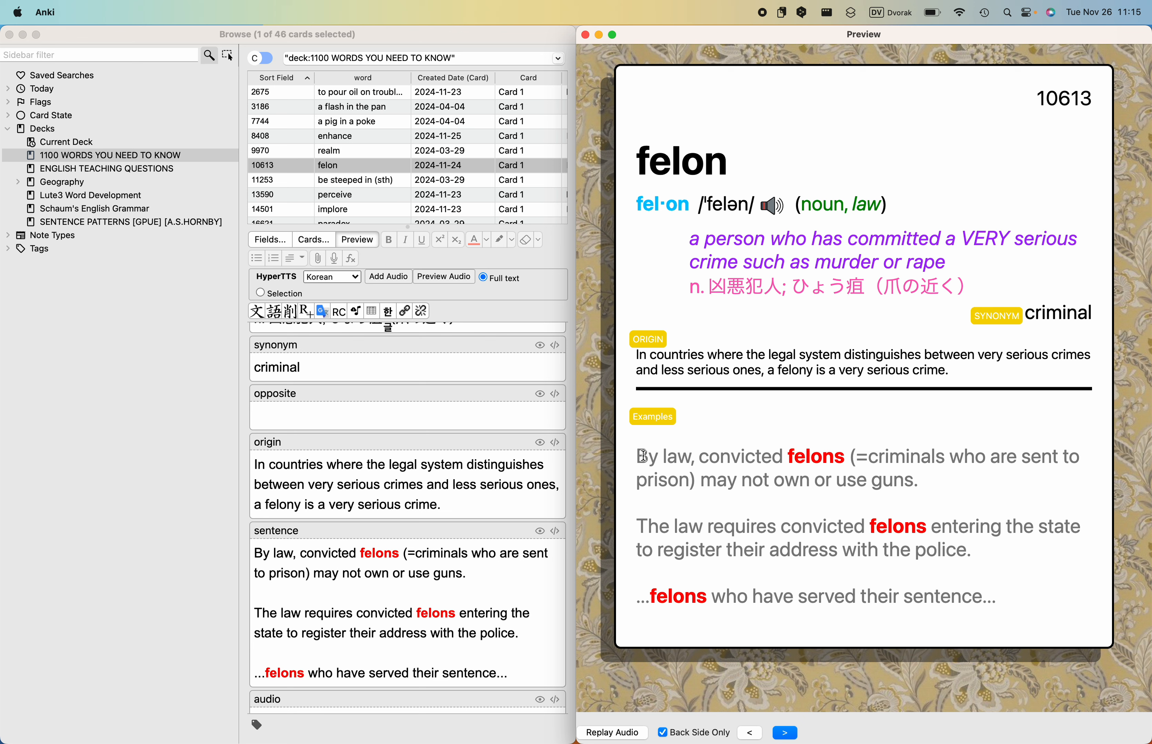
left_click_drag(637, 456, 910, 482)
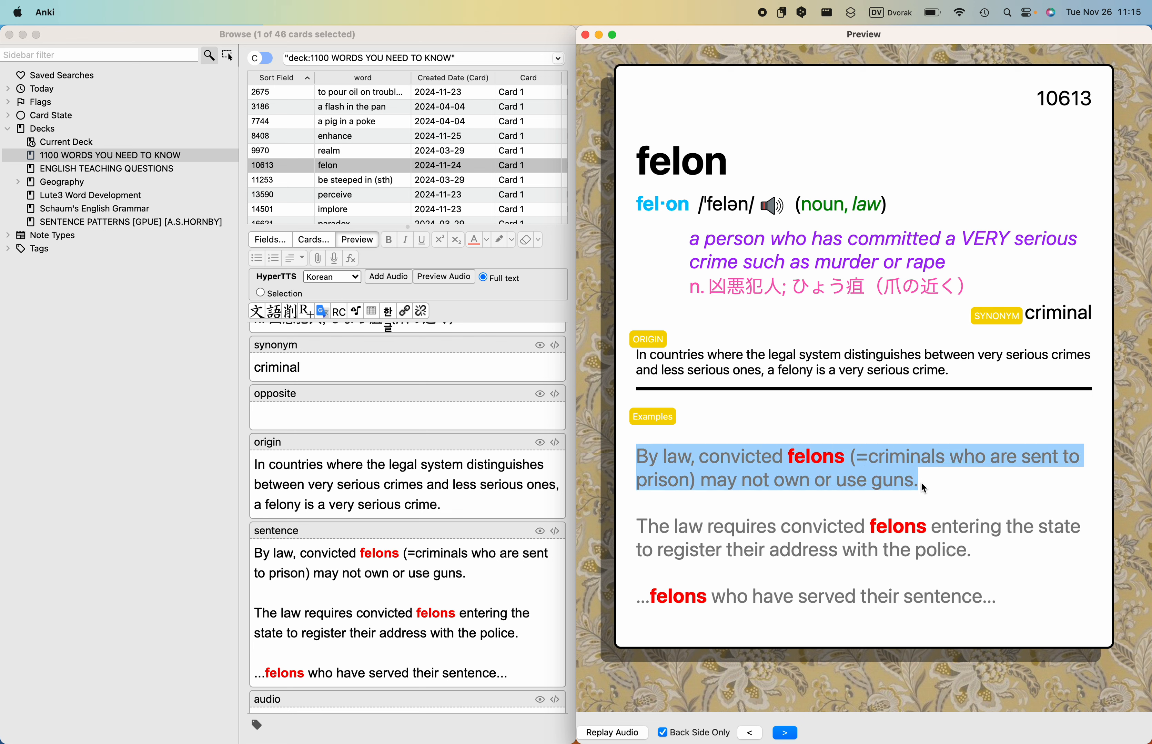
left_click_drag(920, 481, 988, 601)
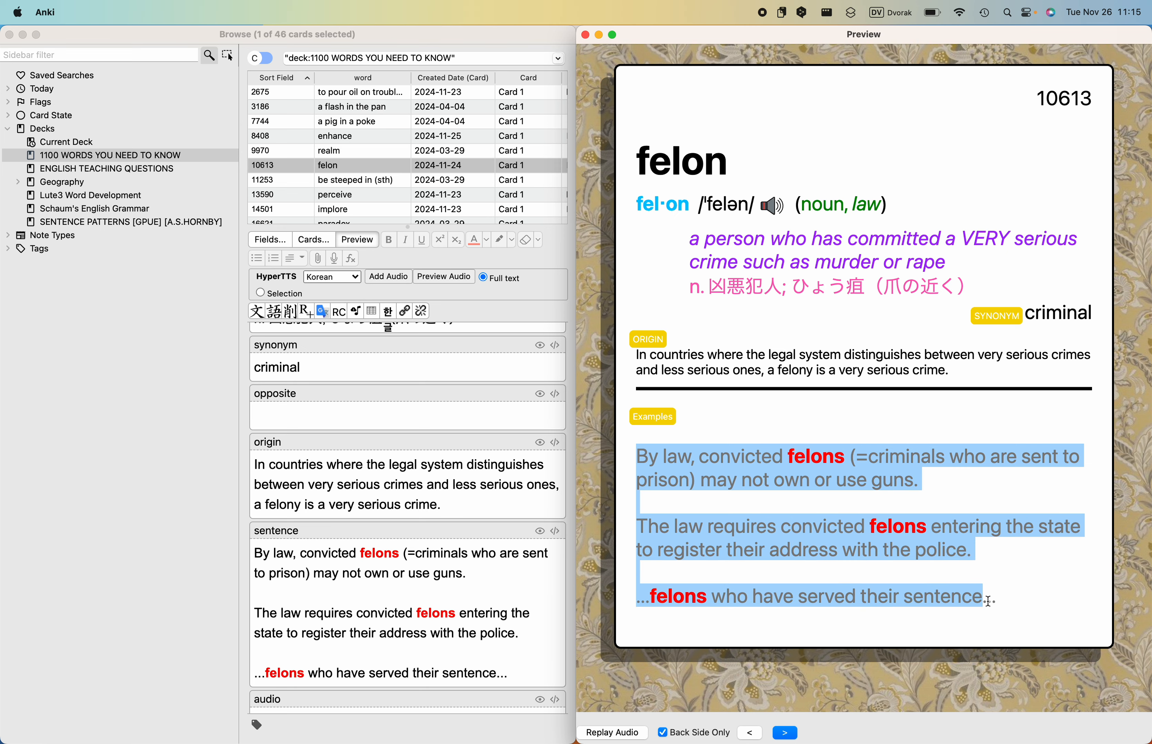
left_click(1000, 603)
- Return to the Finder desktop, launch TextEdit, and create a new blank document
key("ctrl+Left")
key("ctrl+Left")
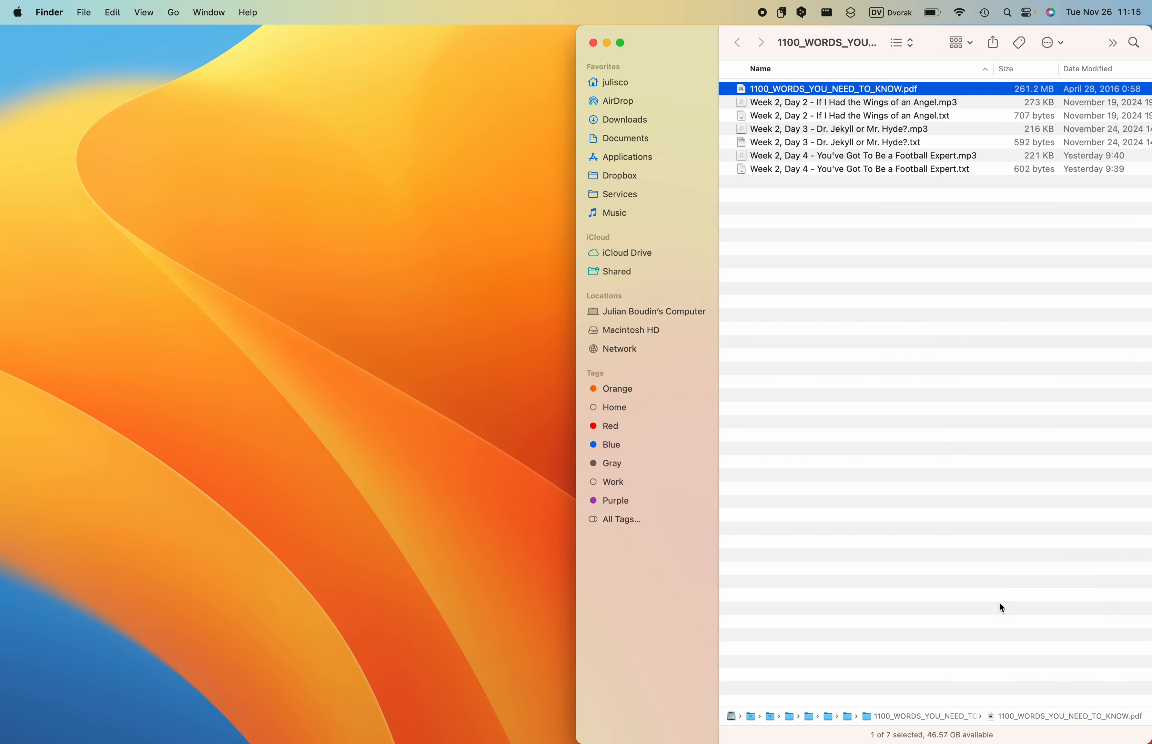
left_click(884, 369)
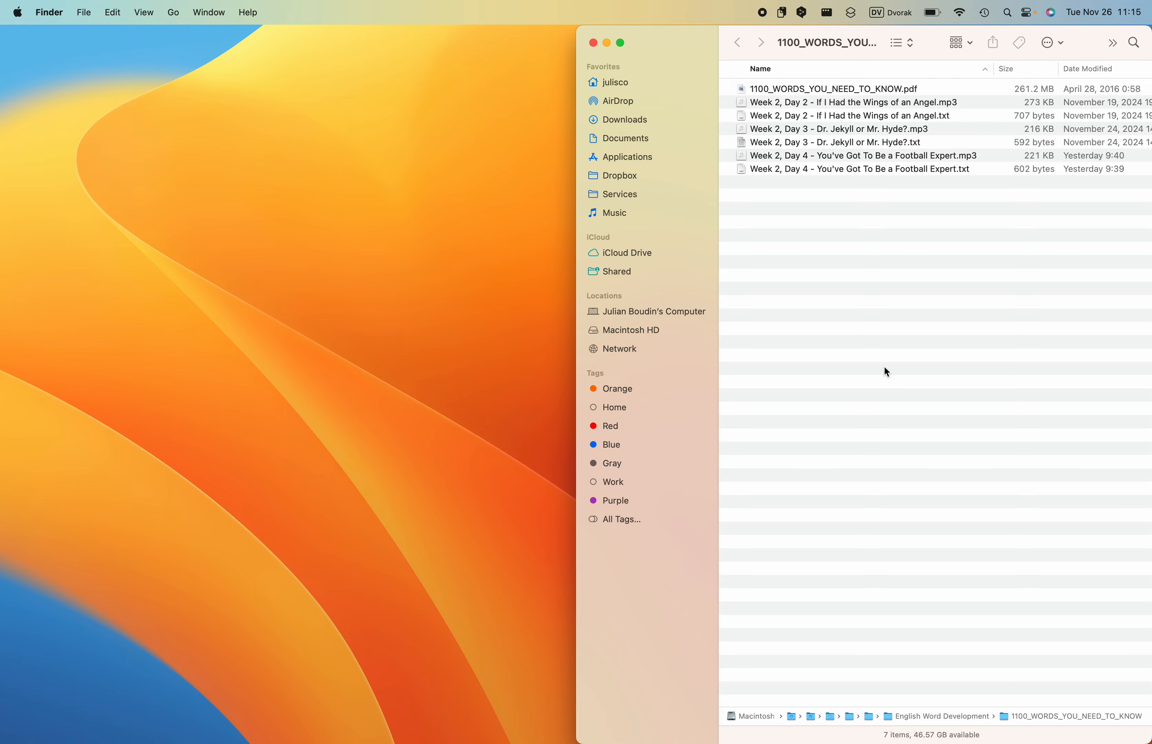
key("F4")
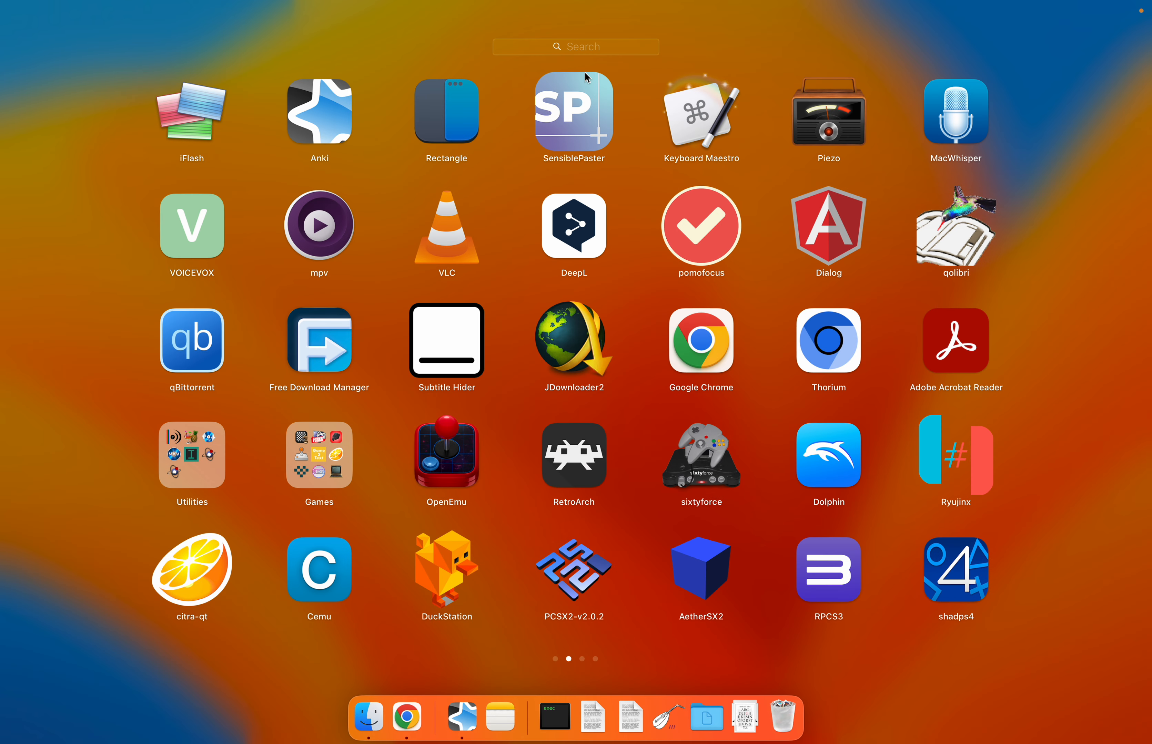
type("te")
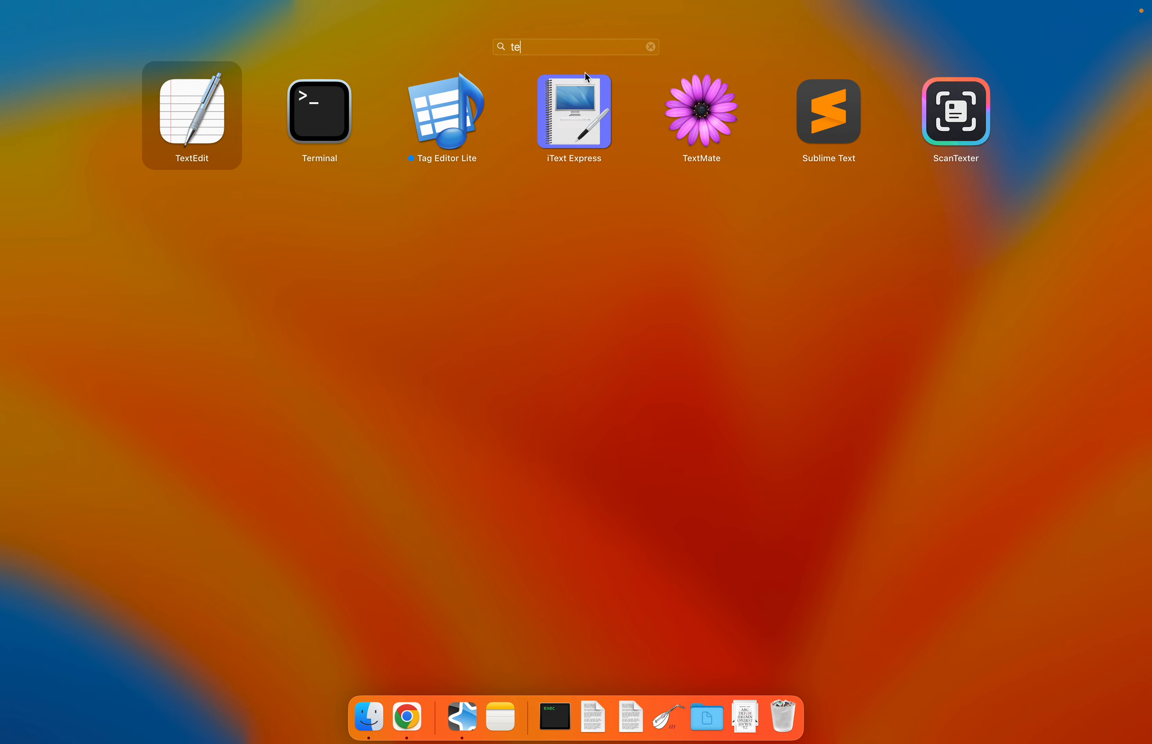
left_click(193, 114)
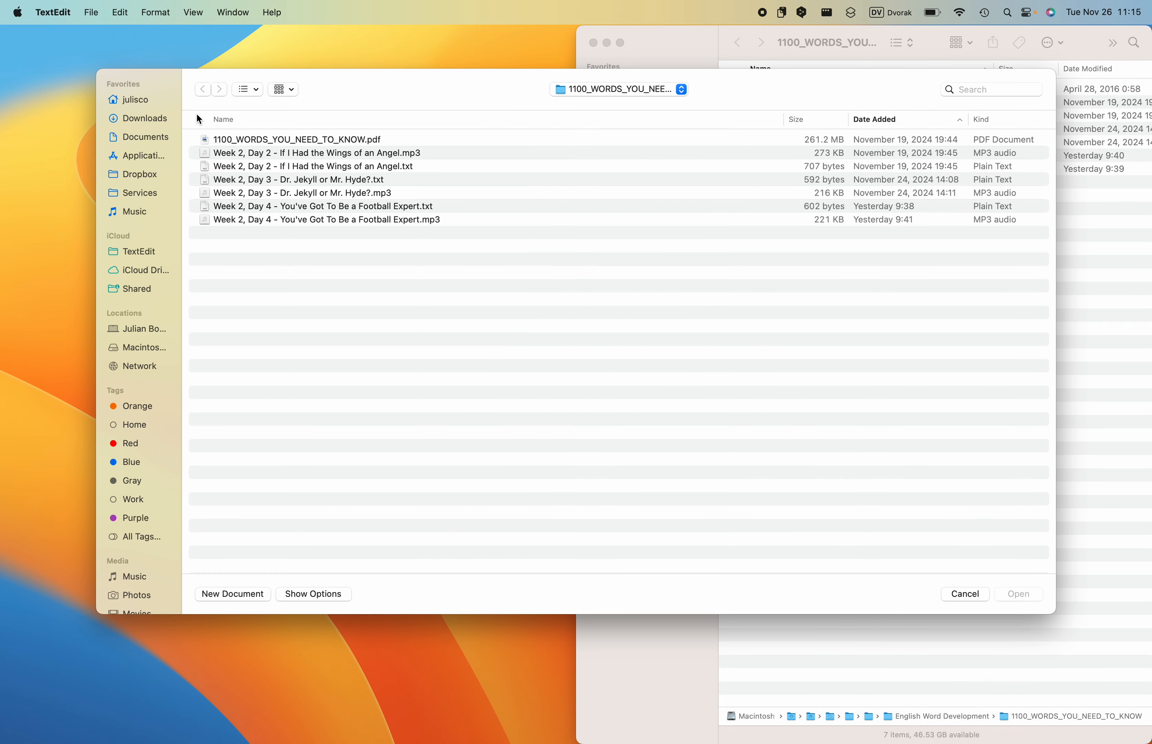
left_click(233, 594)
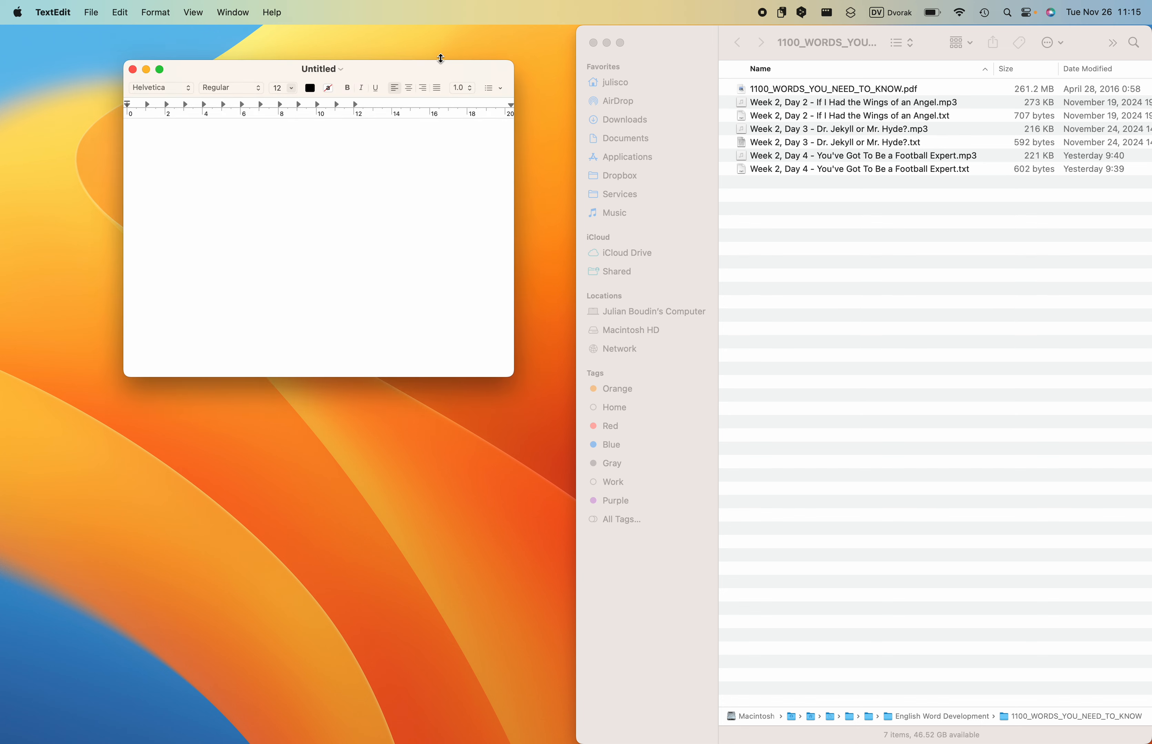
- Move the blank document to the right half of the screen and open 1100_WORDS_YOU_NEED_TO_KNOW.pdf in Preview on the left half
left_click_drag(439, 65, 1050, 254)
double_click(816, 89)
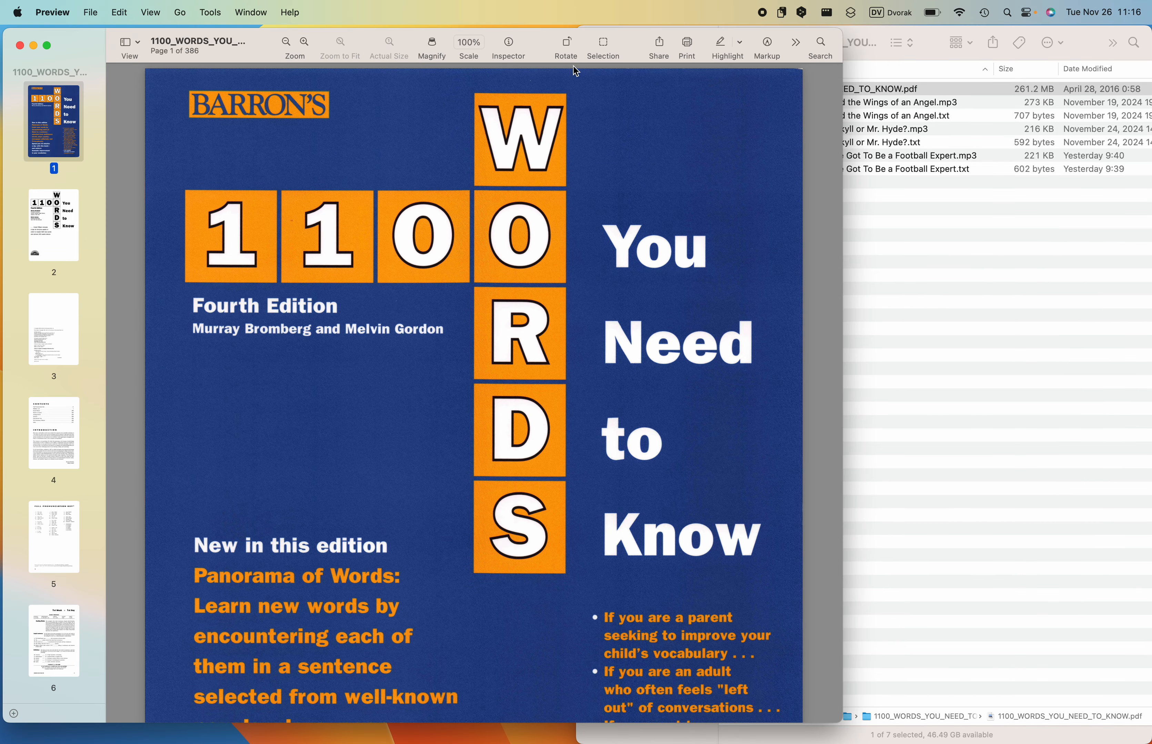
left_click_drag(547, 42, 3, 266)
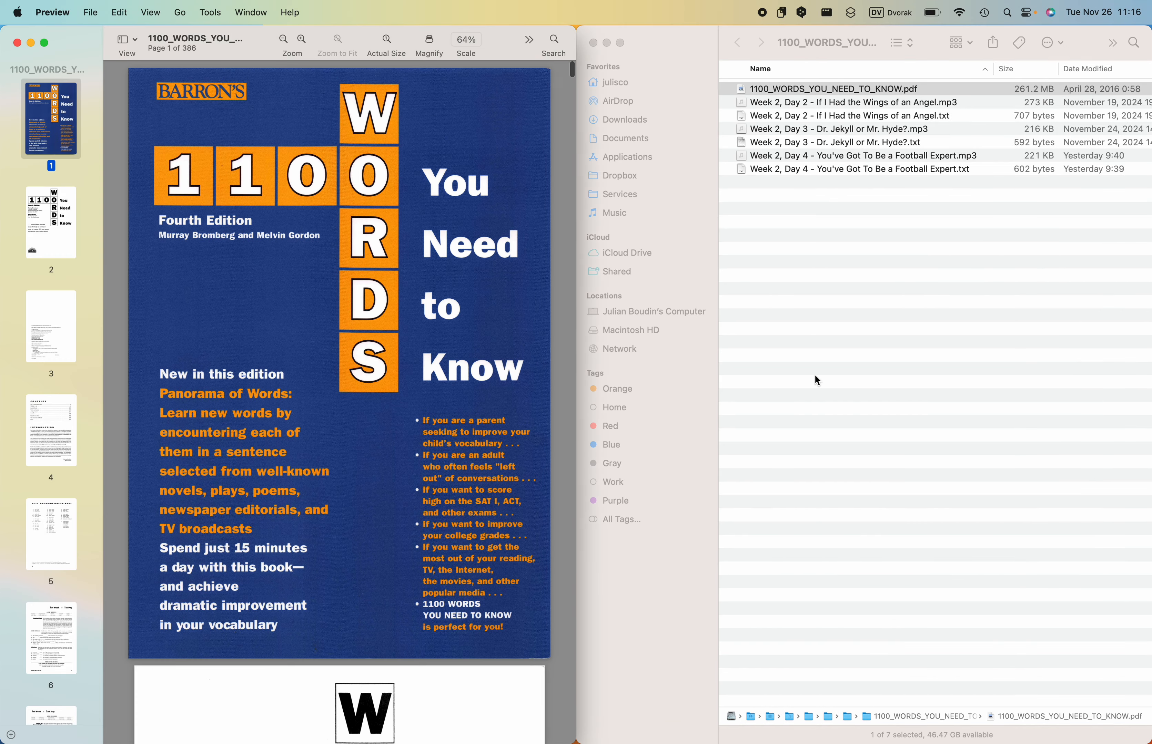
- Bring the untitled TextEdit document forward beside the PDF and shorten its window to uncover the Finder file list above it
key("ctrl+Up")
left_click(909, 472)
left_click_drag(908, 464, 1150, 387)
left_click_drag(864, 26, 864, 206)
- Go to page 19 of the PDF, the 3rd Week, 1st Day lesson
scroll(339, 406, "down", 20)
scroll(63, 407, "down", 20)
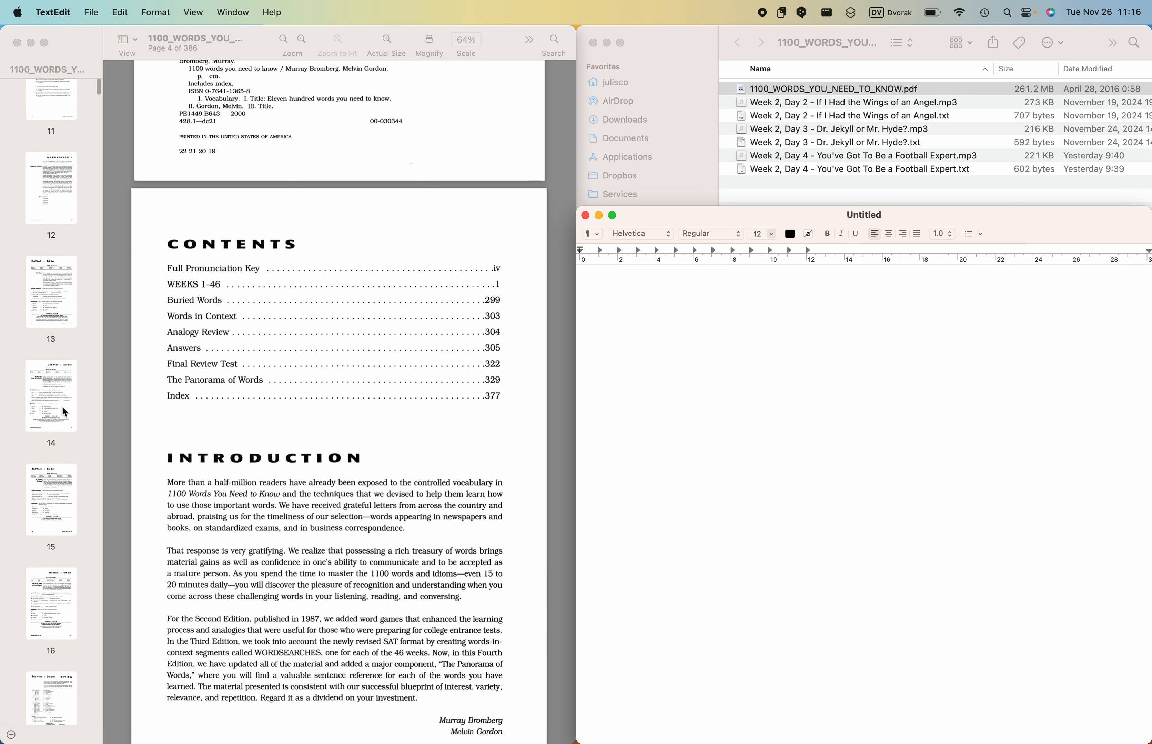
scroll(62, 407, "down", 10)
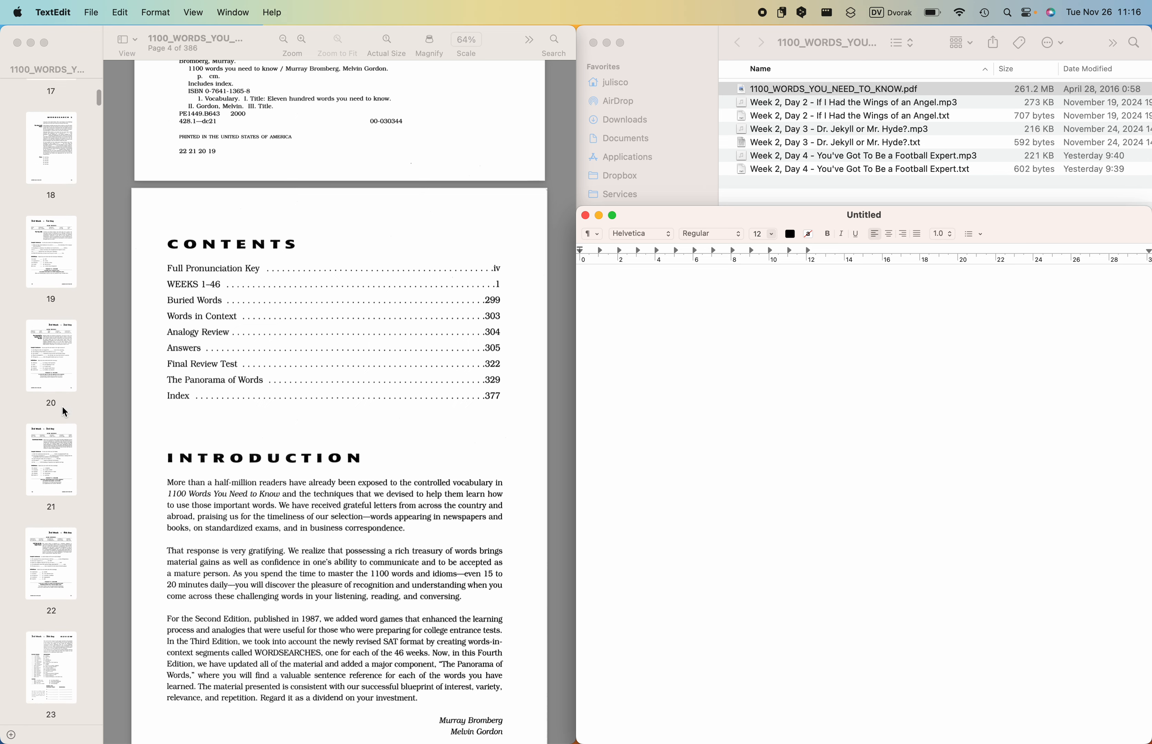
scroll(63, 407, "down", 2)
left_click(56, 204)
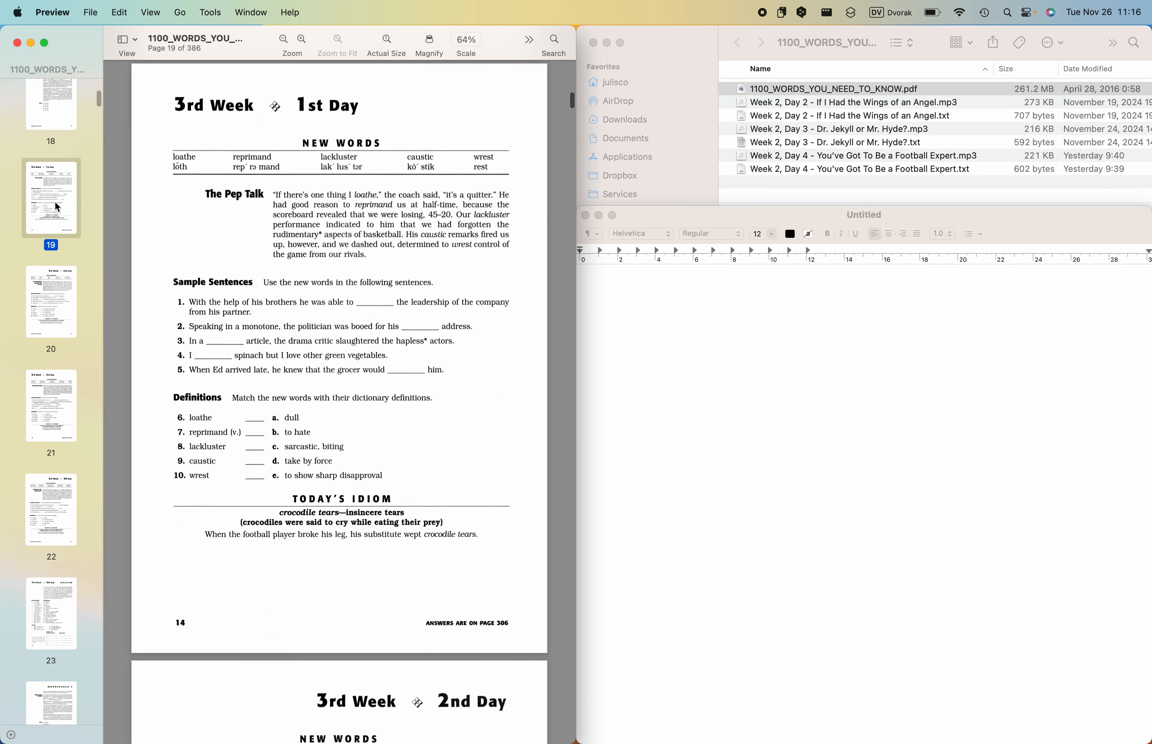
- Look back through the 2nd Week's 4th Day, 5th Day review and Wordsearch 2 pages, ending at the 3rd Week, 1st Day lesson
scroll(255, 219, "up", 15)
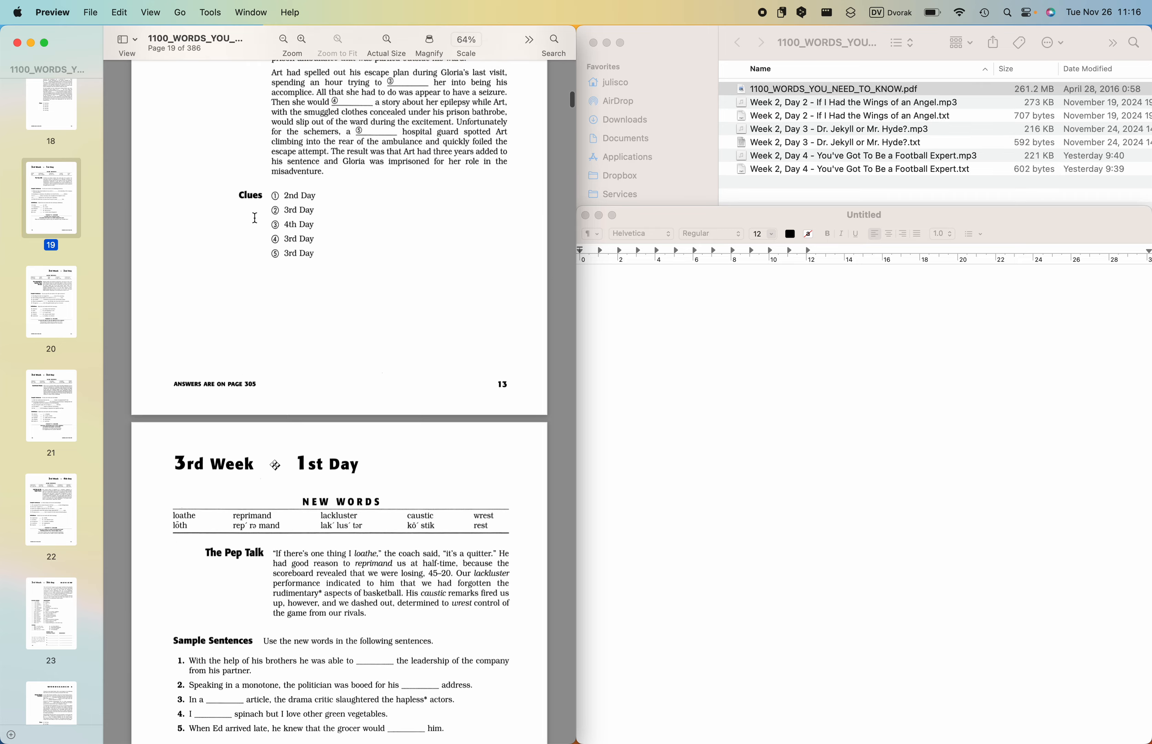
scroll(255, 218, "up", 5)
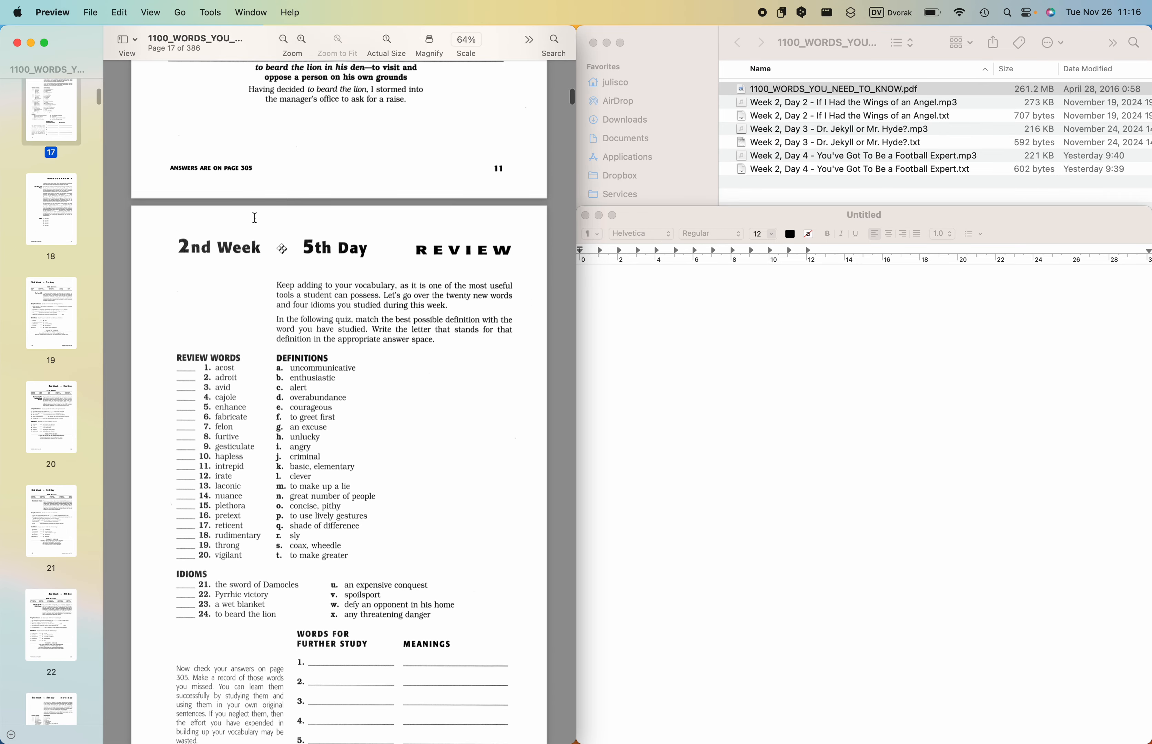
scroll(255, 218, "down", 3)
scroll(255, 218, "up", 10)
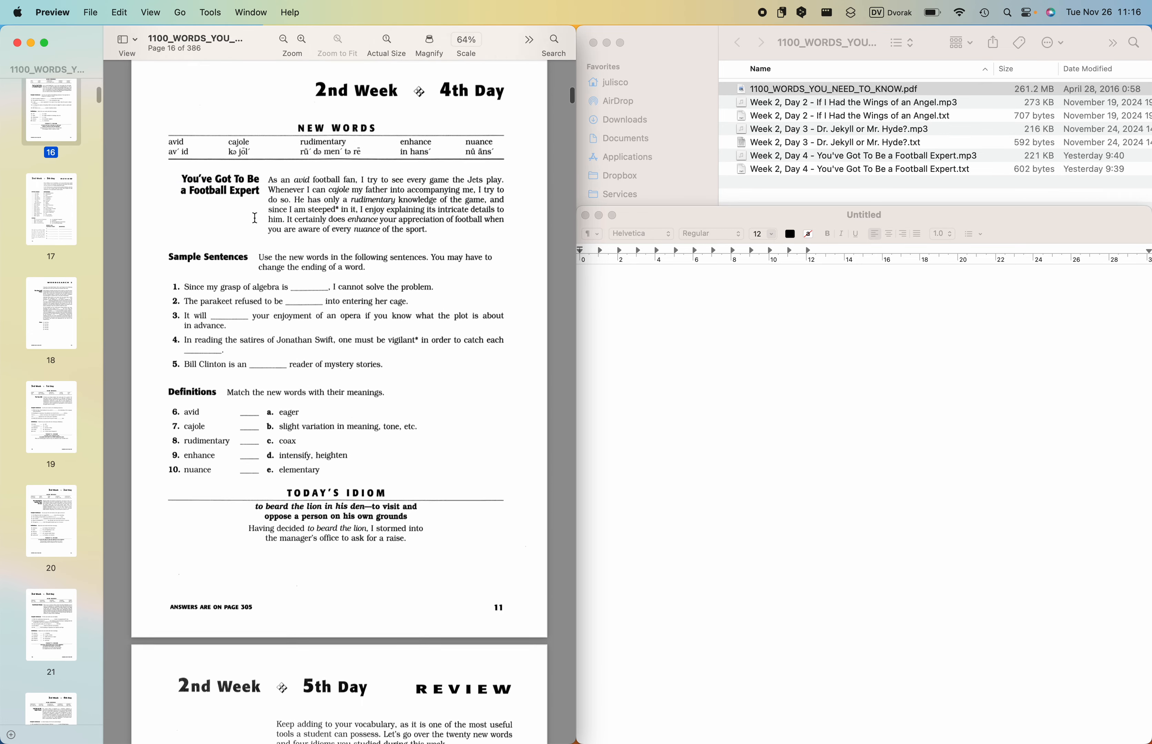
scroll(255, 218, "down", 1)
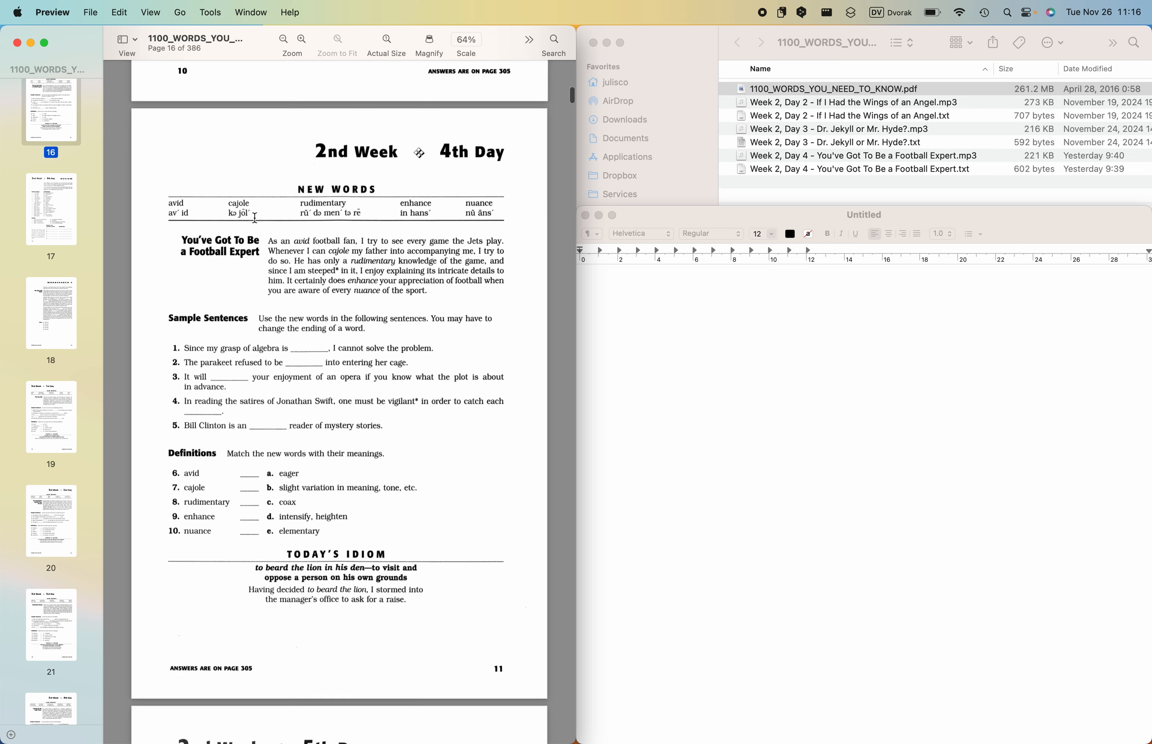
scroll(255, 218, "down", 10)
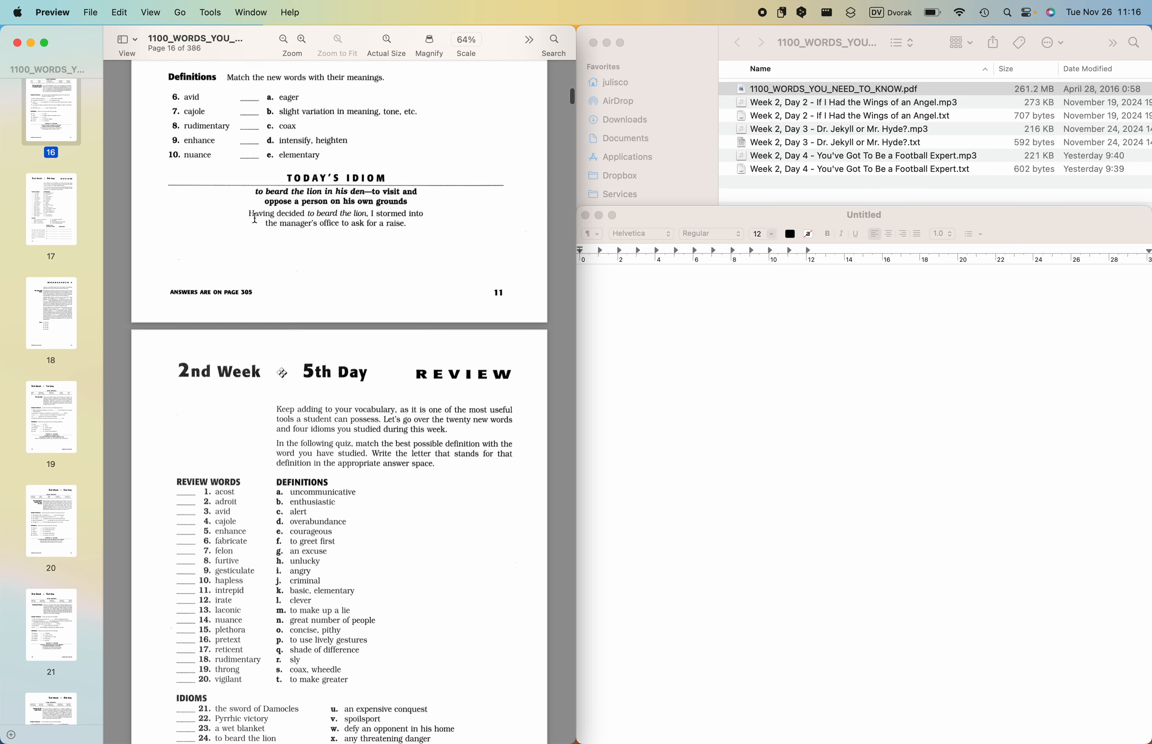
scroll(255, 218, "down", 10)
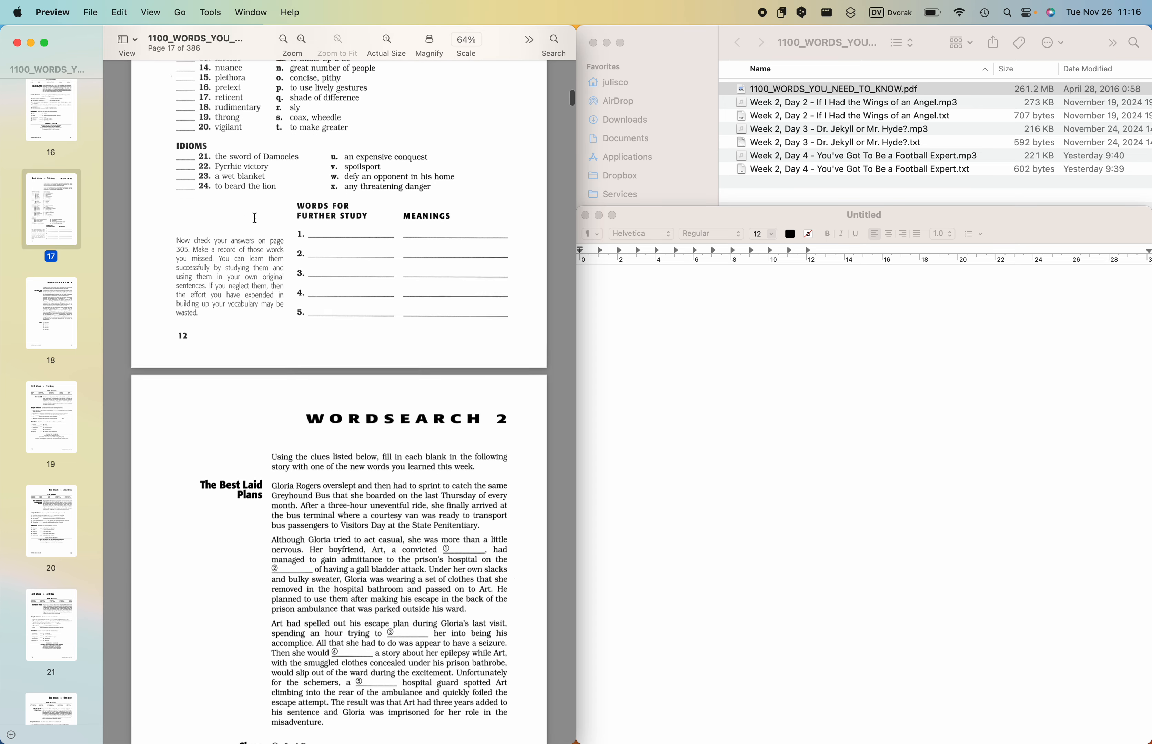
scroll(249, 179, "down", 10)
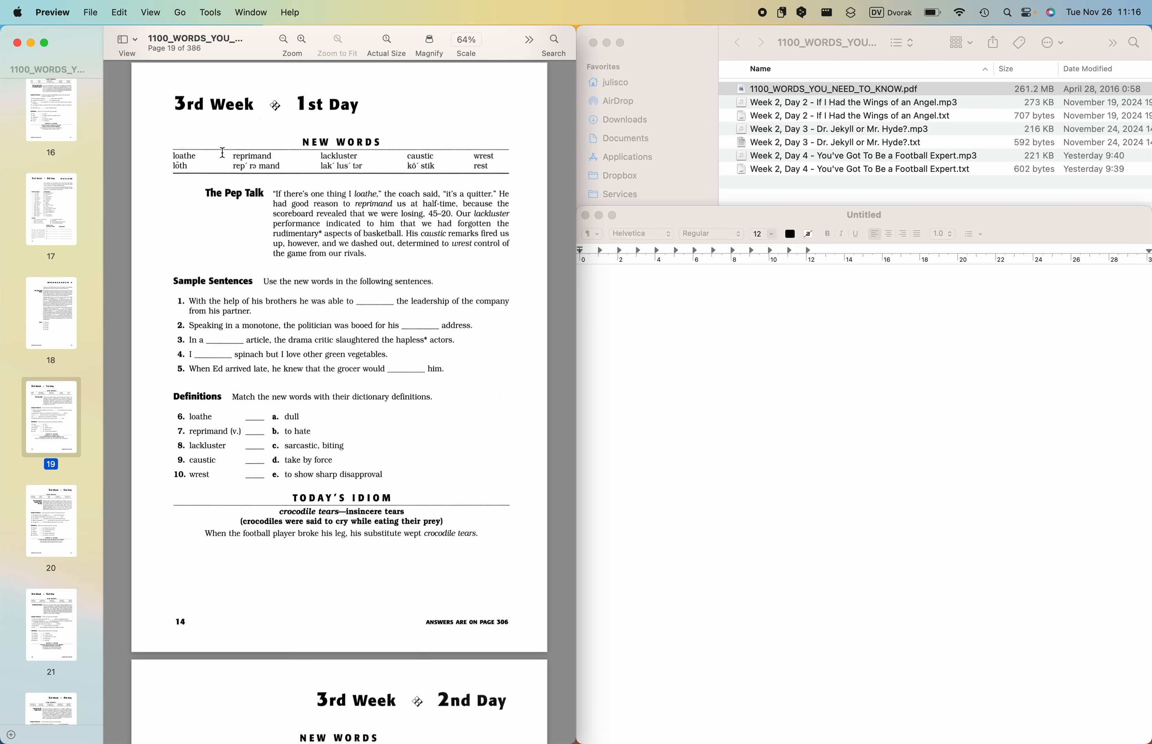
- Convert the untitled TextEdit document to plain text
left_click(953, 473)
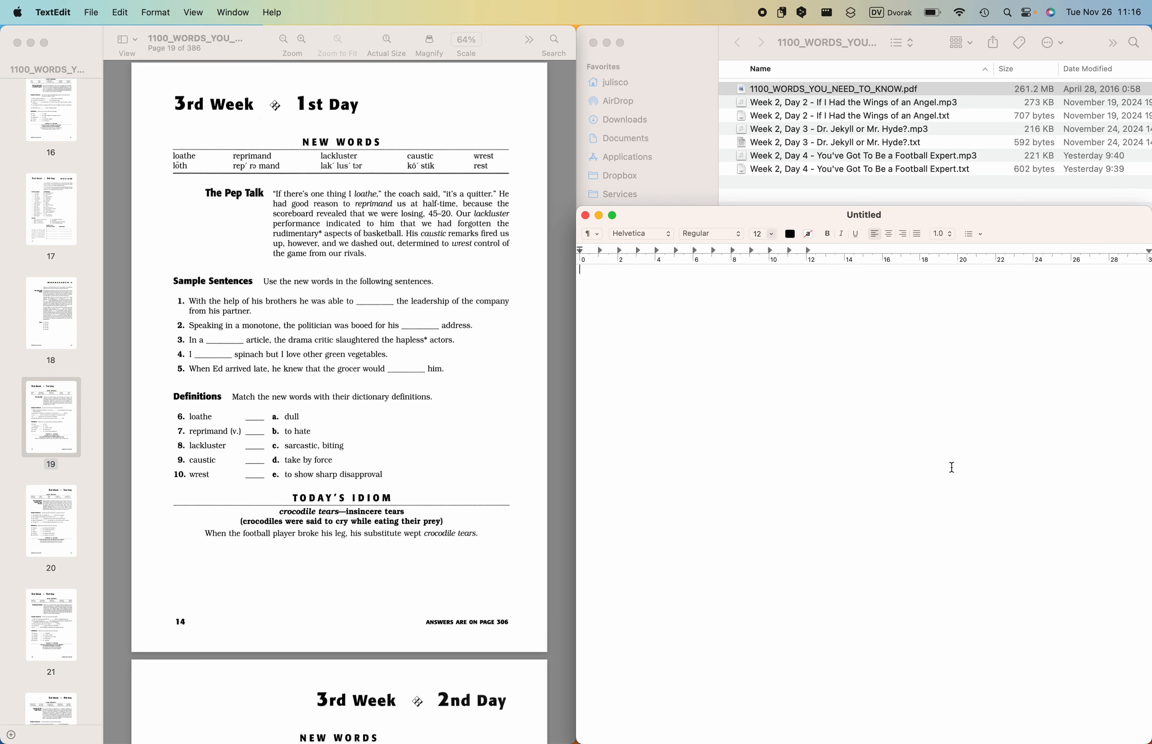
left_click(863, 216)
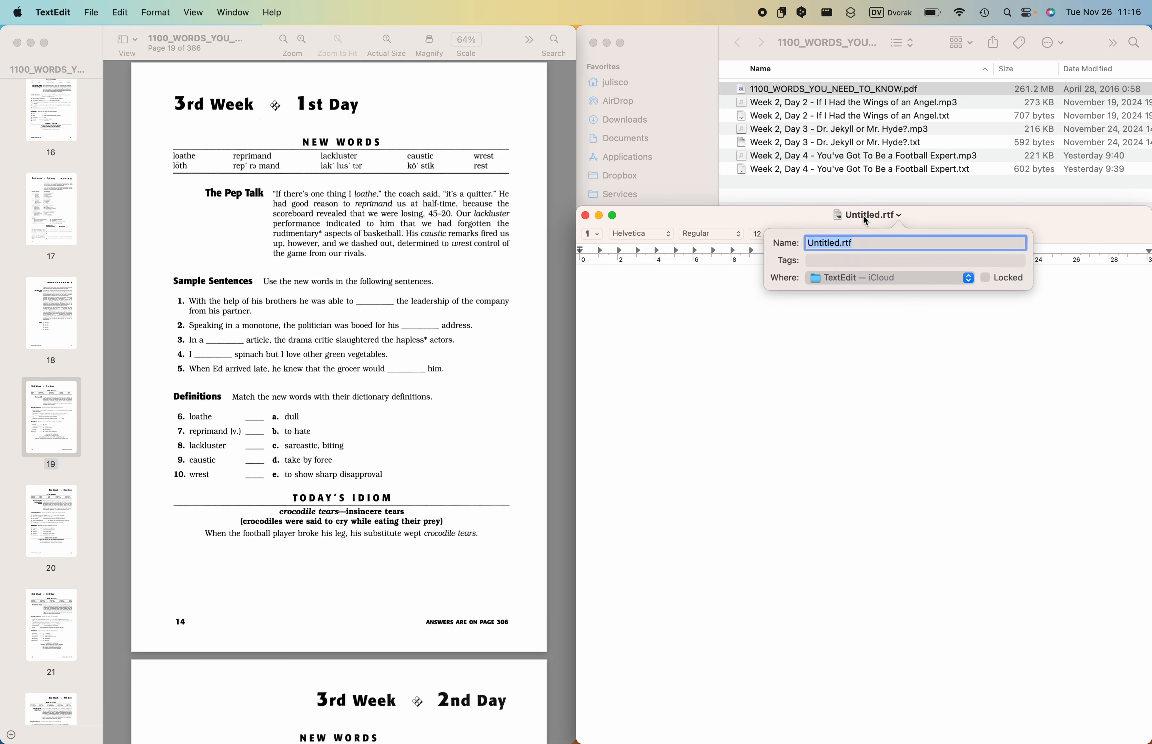
left_click(832, 364)
left_click(167, 11)
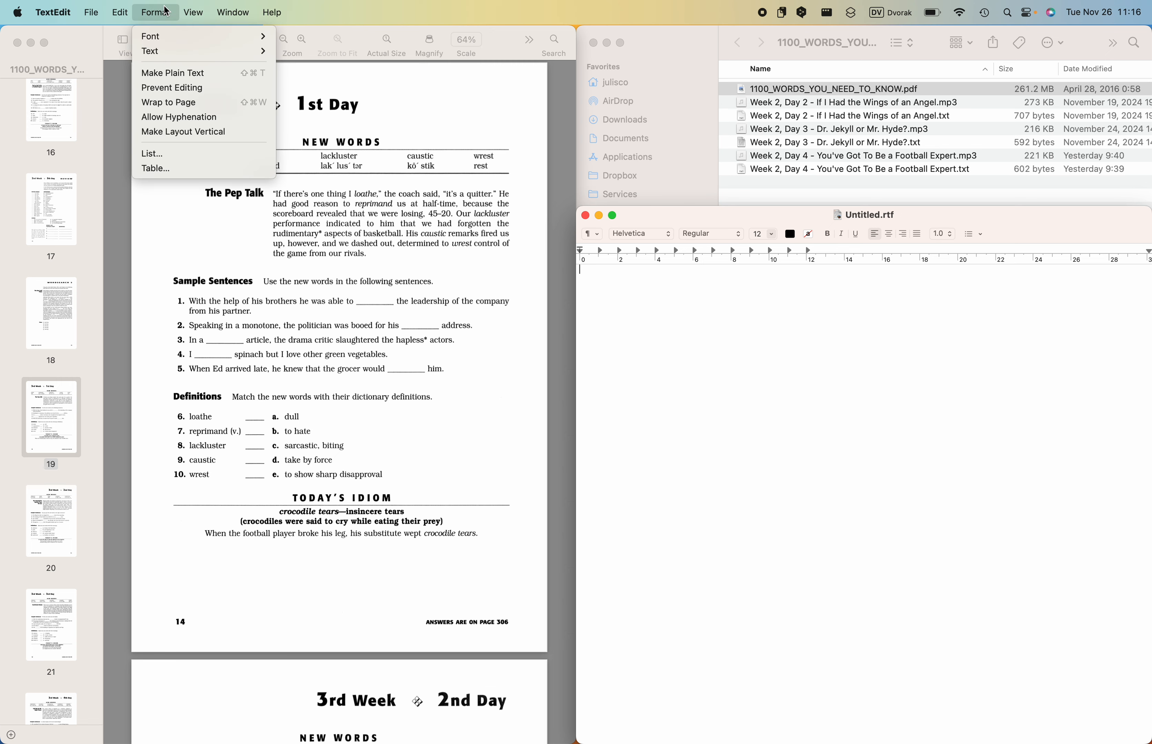
left_click(165, 74)
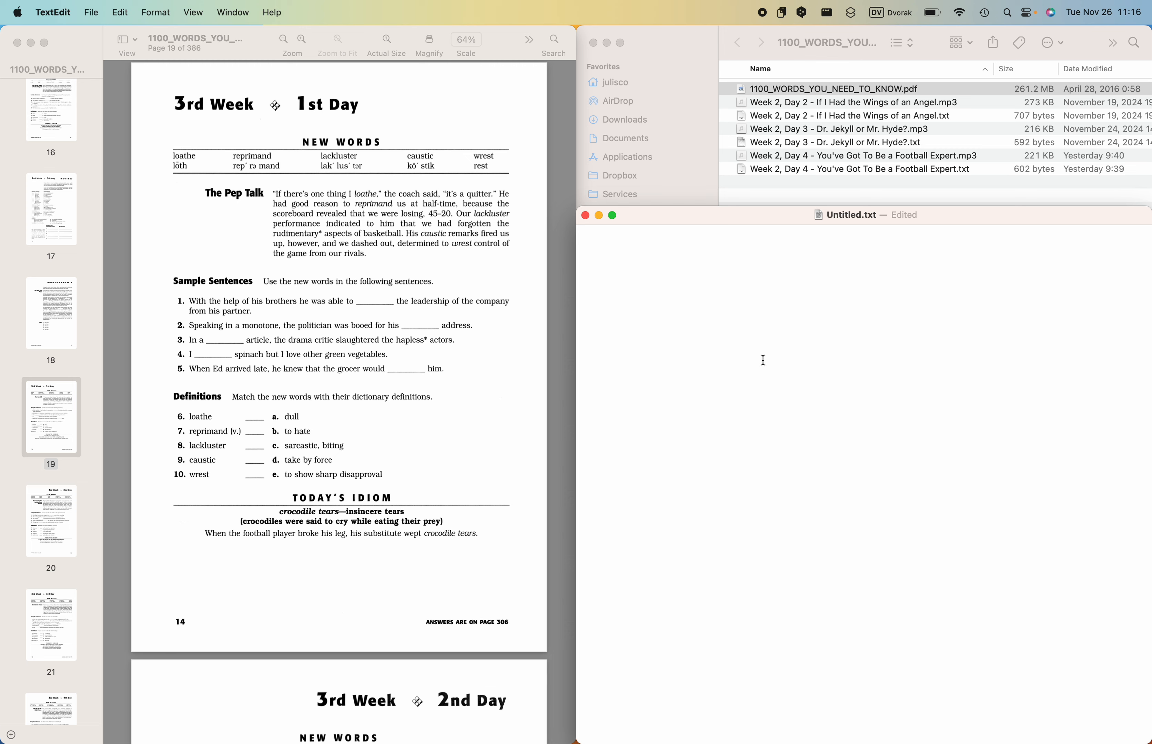
- Name the plain text document "Week 3, Day 1.txt"
left_click(842, 218)
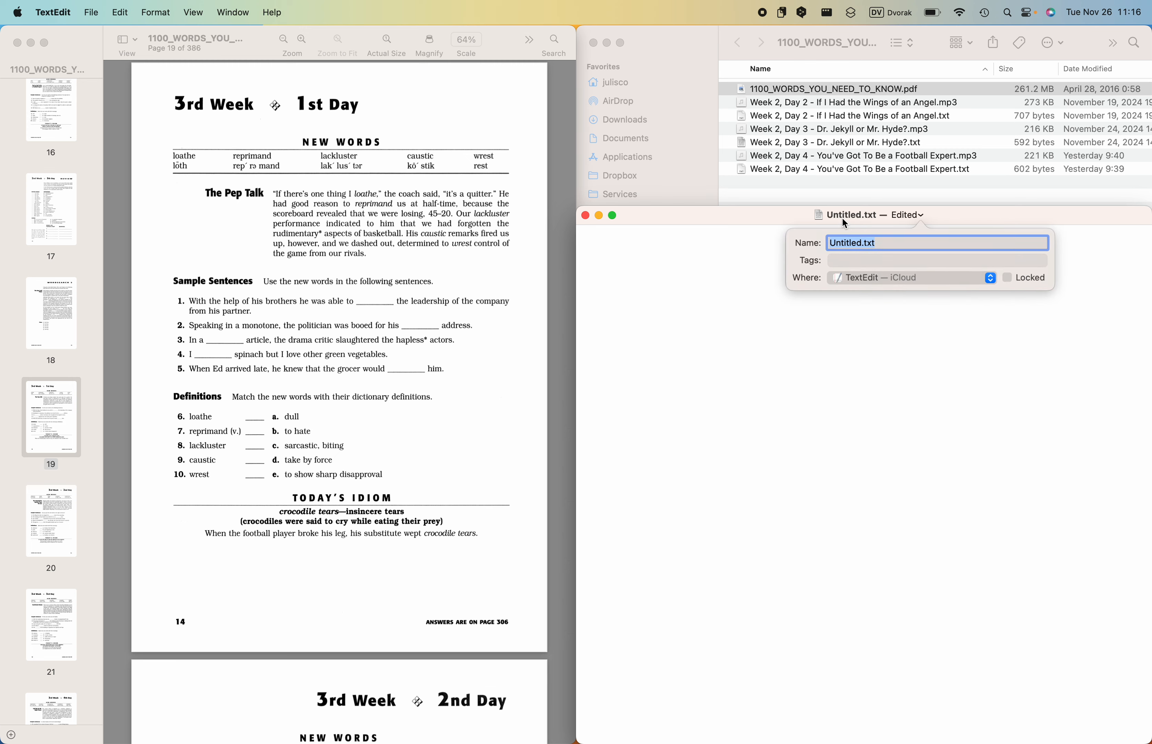
left_click(854, 242)
left_click_drag(861, 242, 802, 242)
type("Week 3, Day 1")
- Move Week 3, Day 1.txt into Documents > LANGUAGE AUDIO COURSES > ENGLISH > English Word Development > 1100_WORDS_YOU_NEED_TO_KNOW
left_click(926, 279)
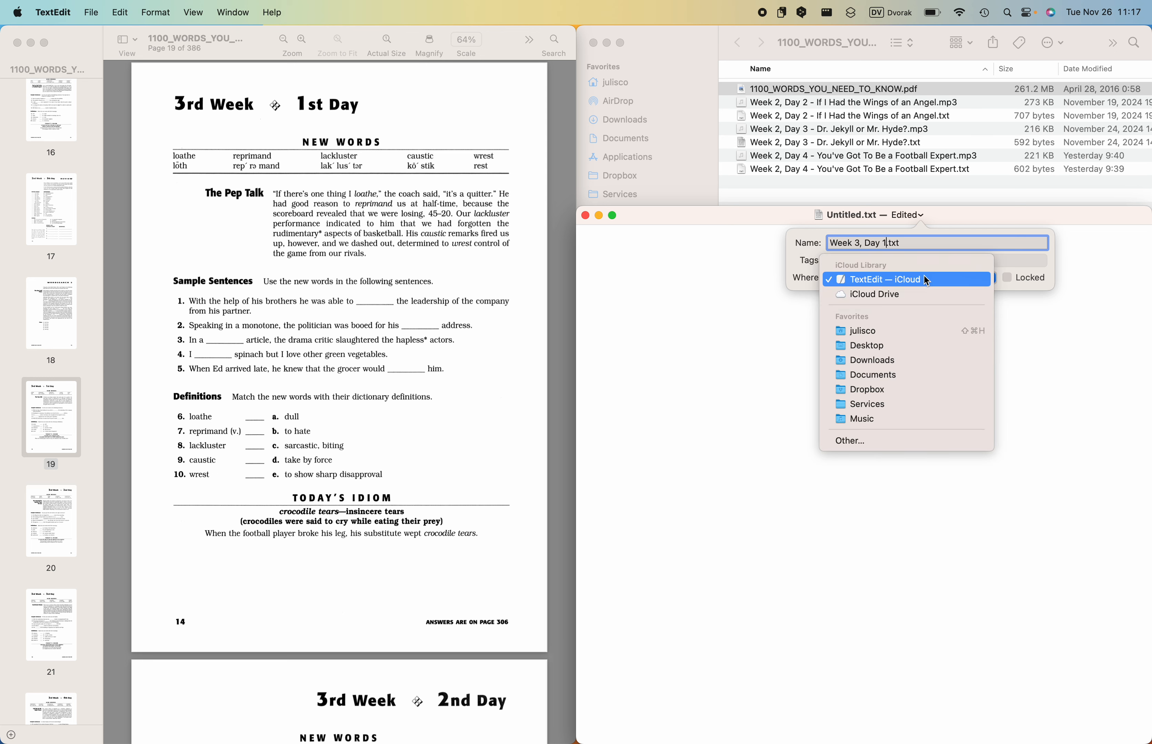
left_click(855, 442)
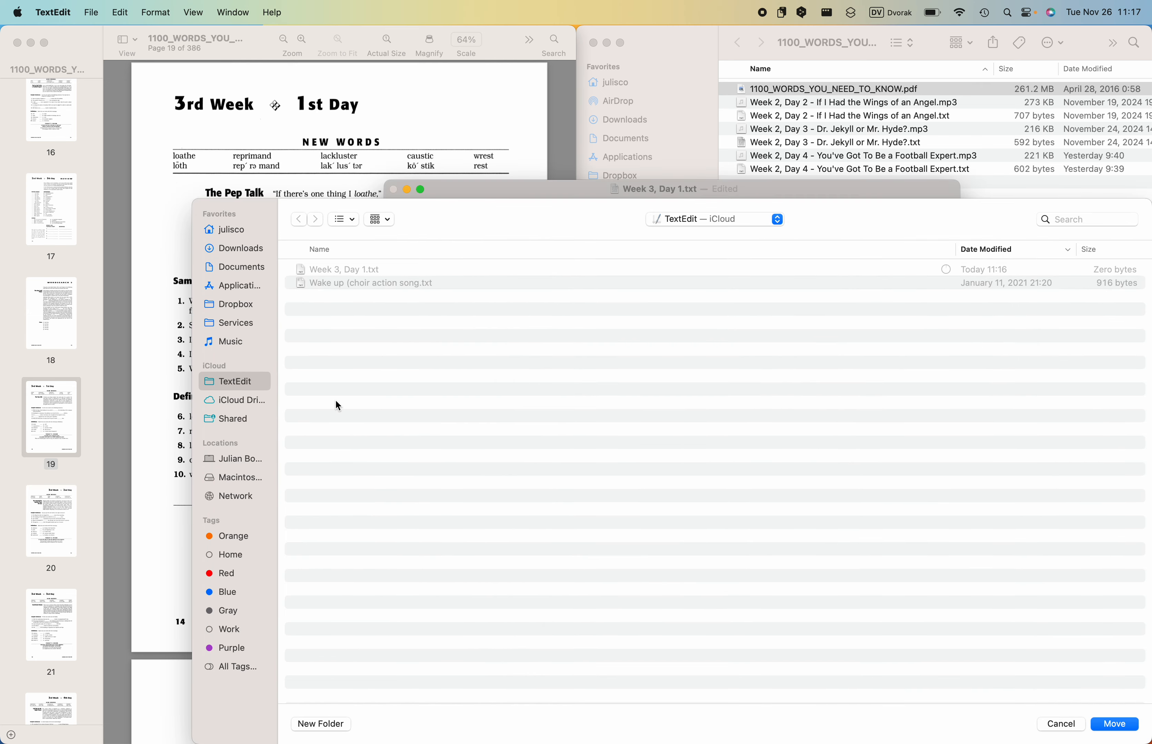
left_click(239, 267)
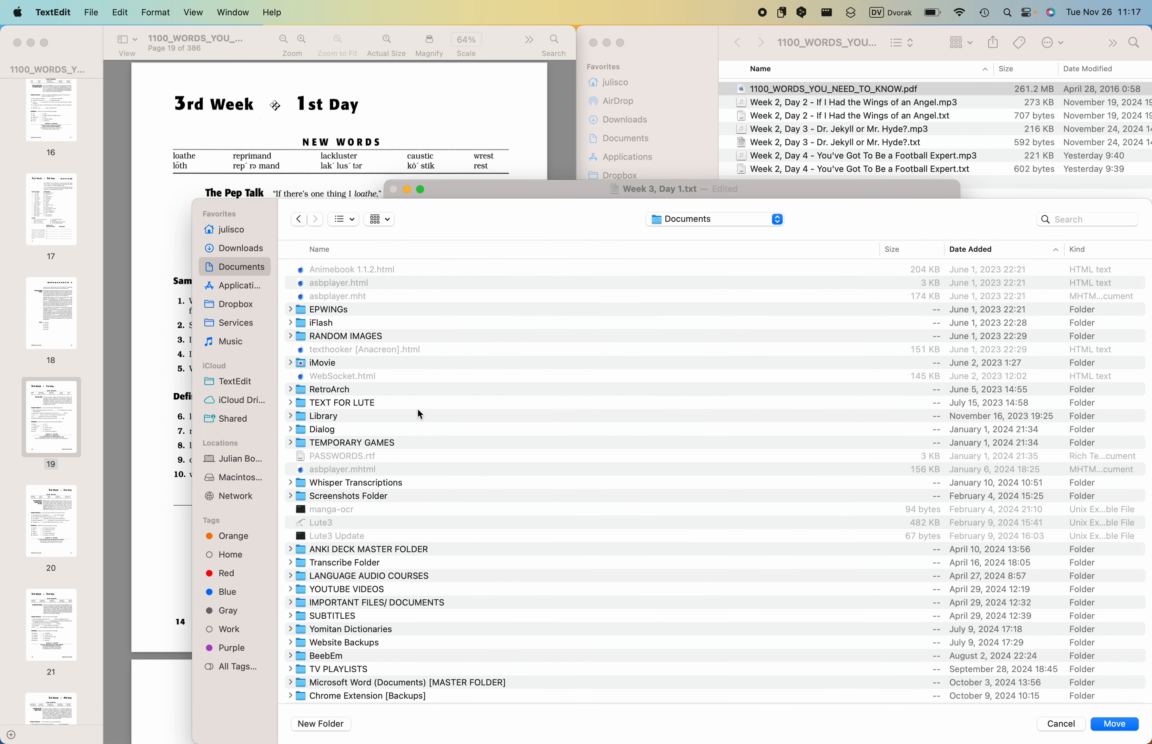
scroll(420, 415, "down", 2)
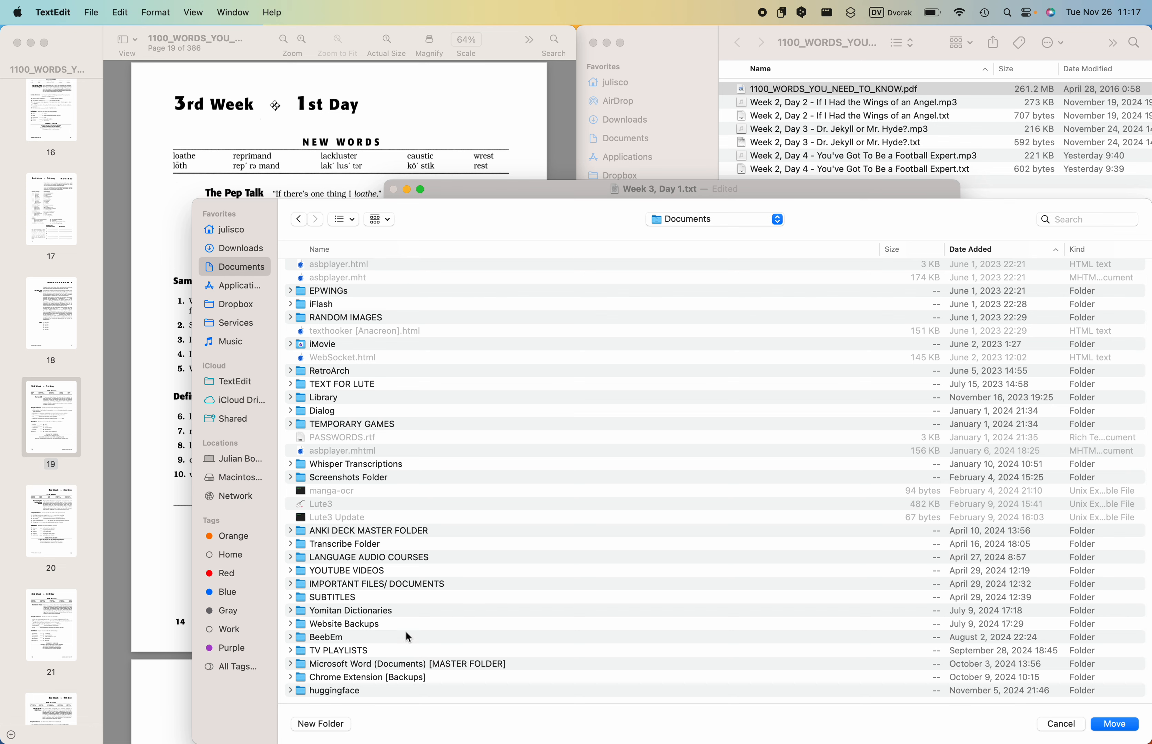
double_click(372, 559)
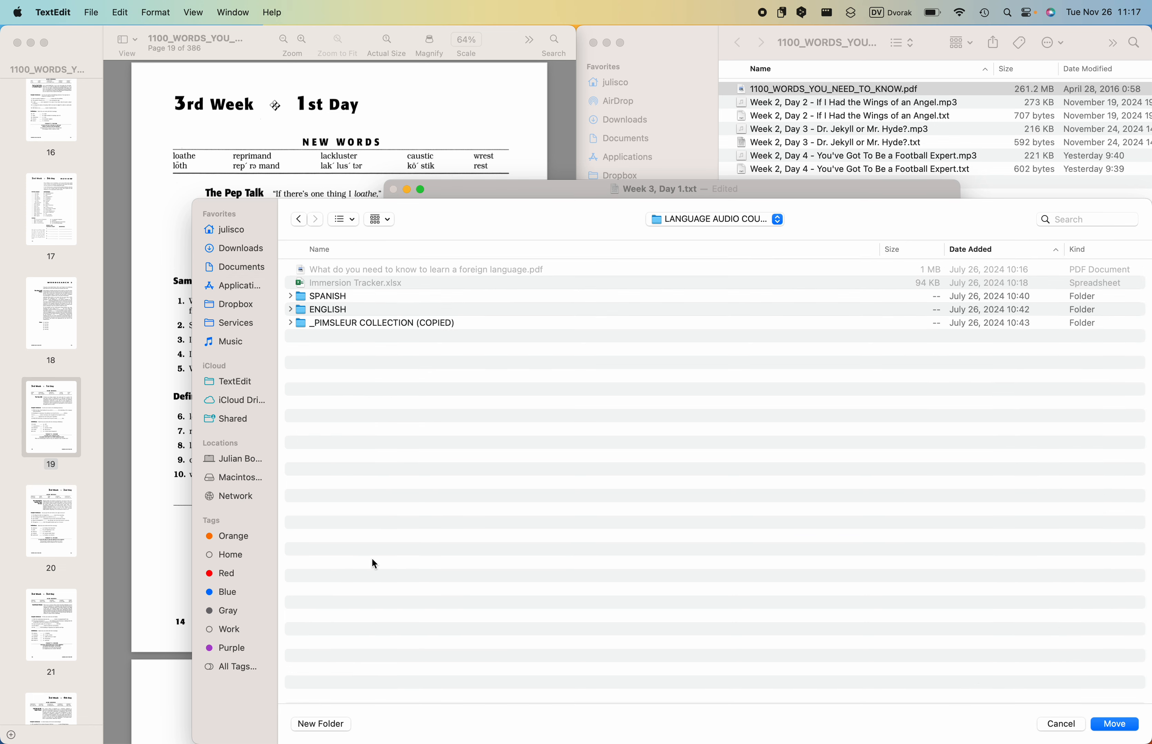
double_click(333, 314)
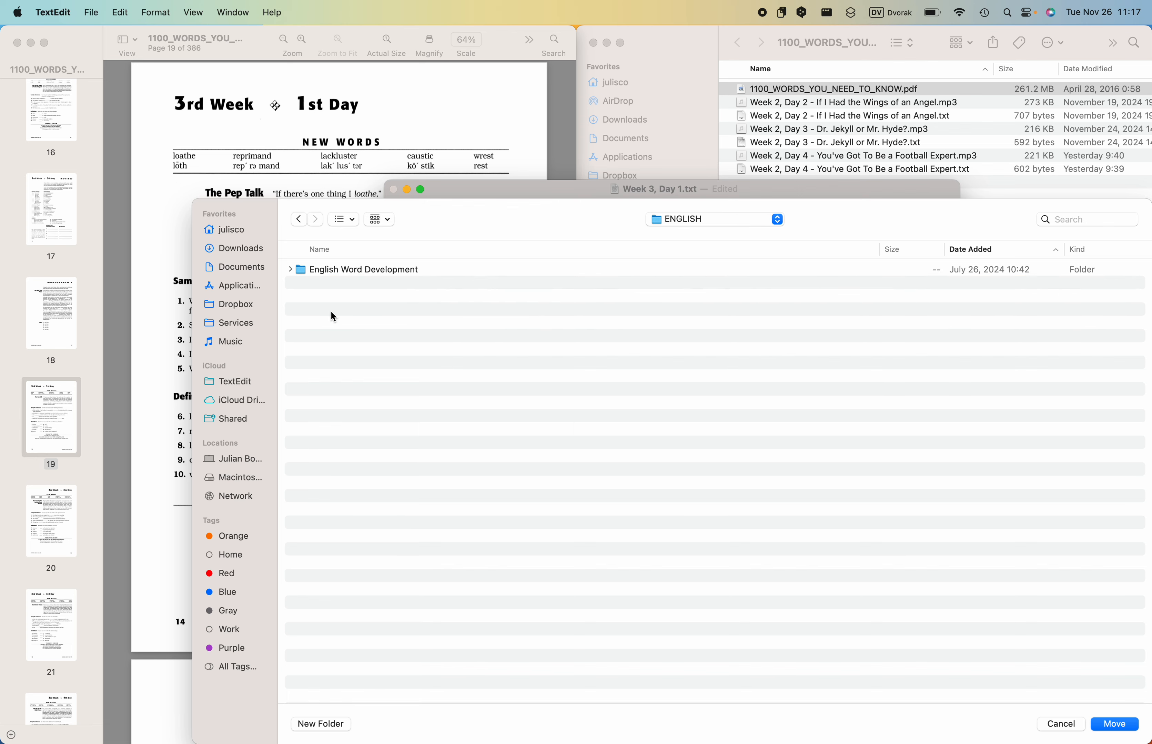
double_click(330, 270)
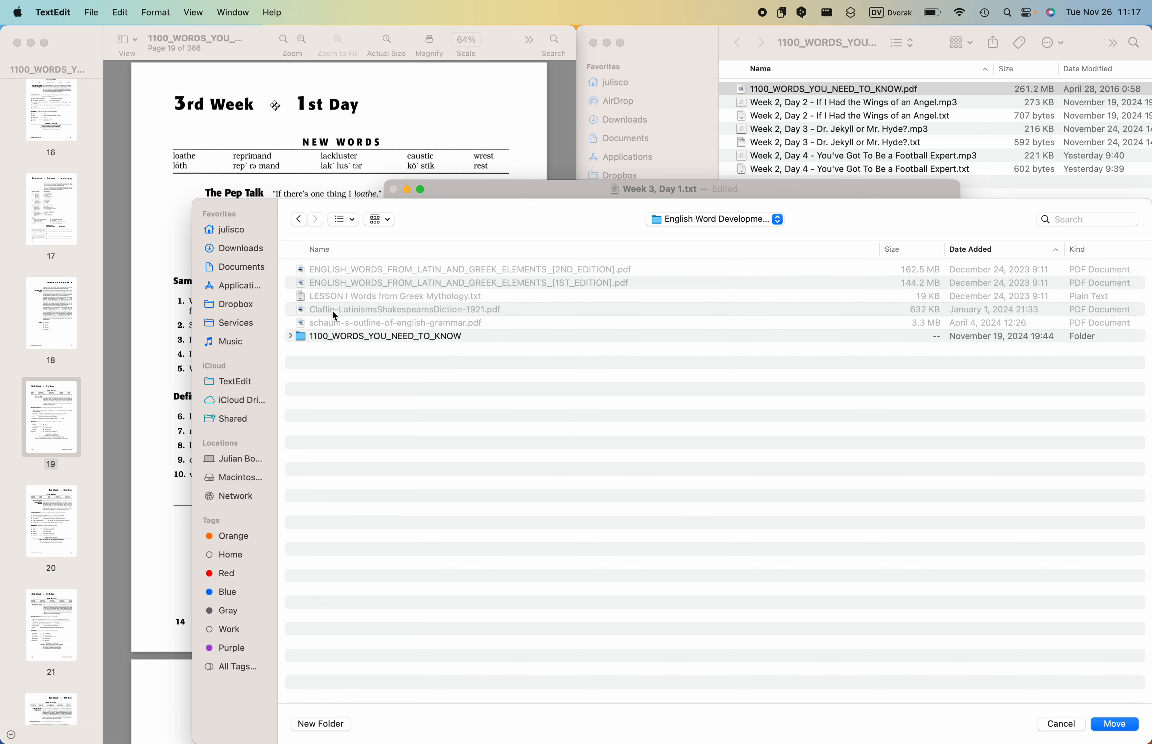
left_click(336, 335)
double_click(337, 337)
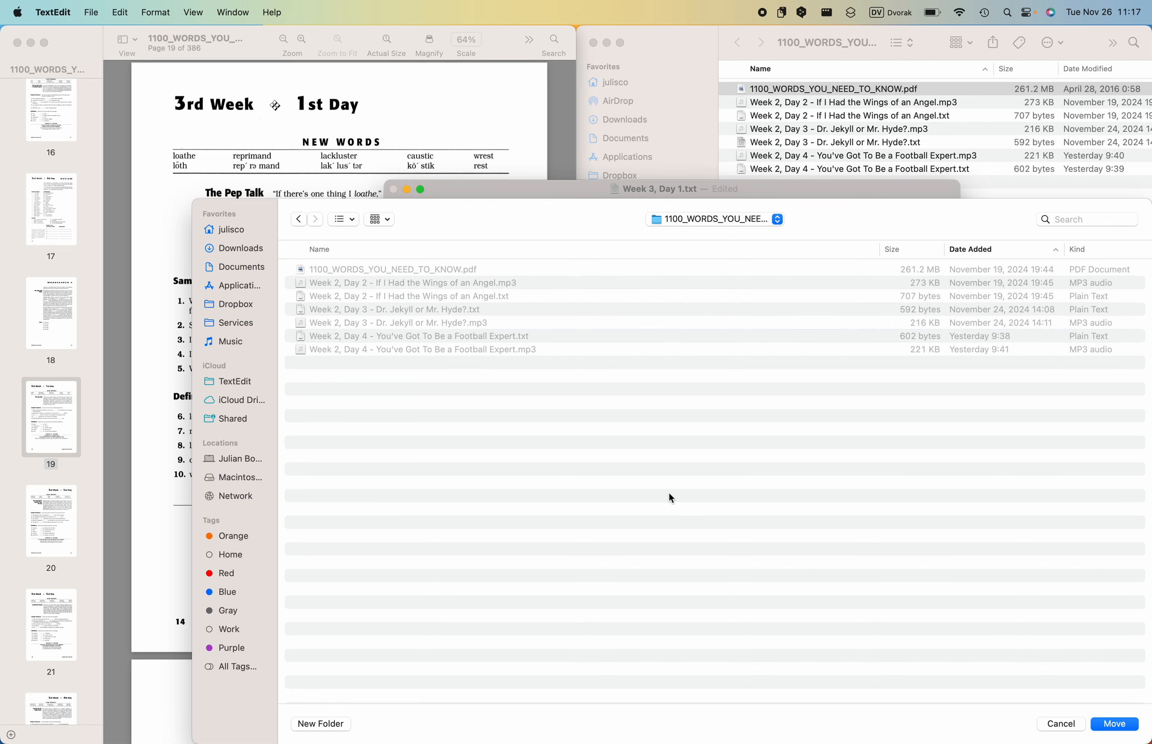
left_click(1114, 725)
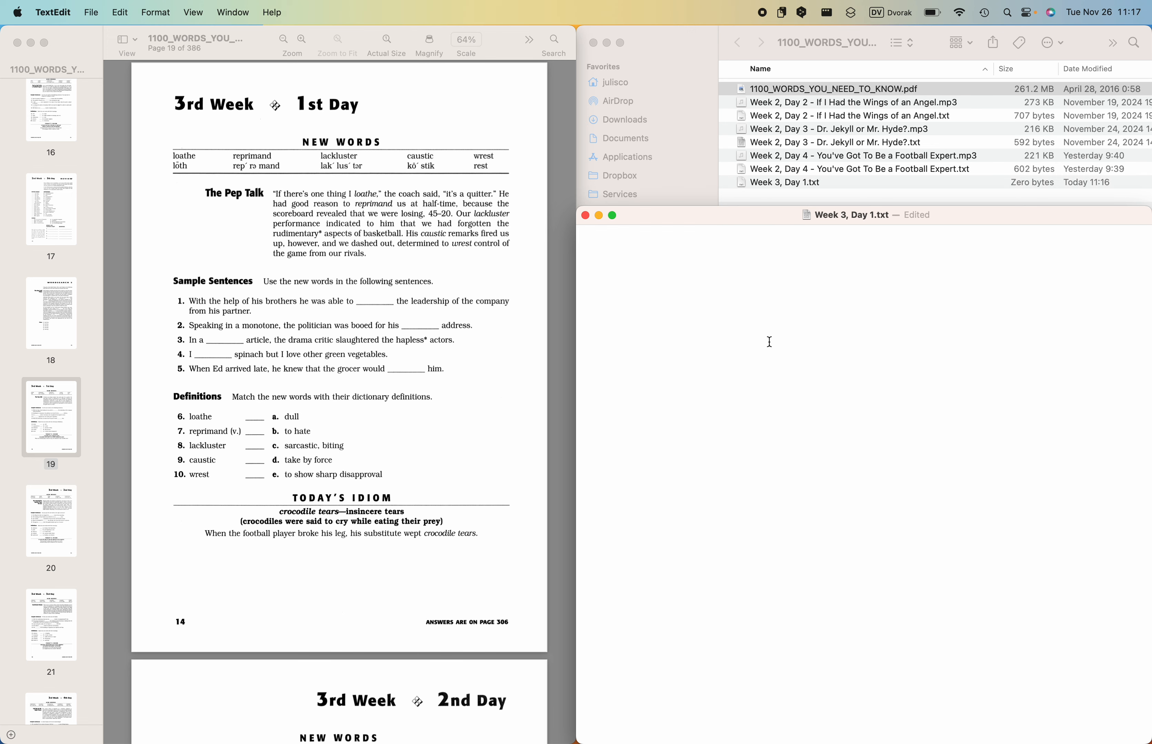
- Find the SensiblePaster app among the installed applications
scroll(407, 246, "up", 2)
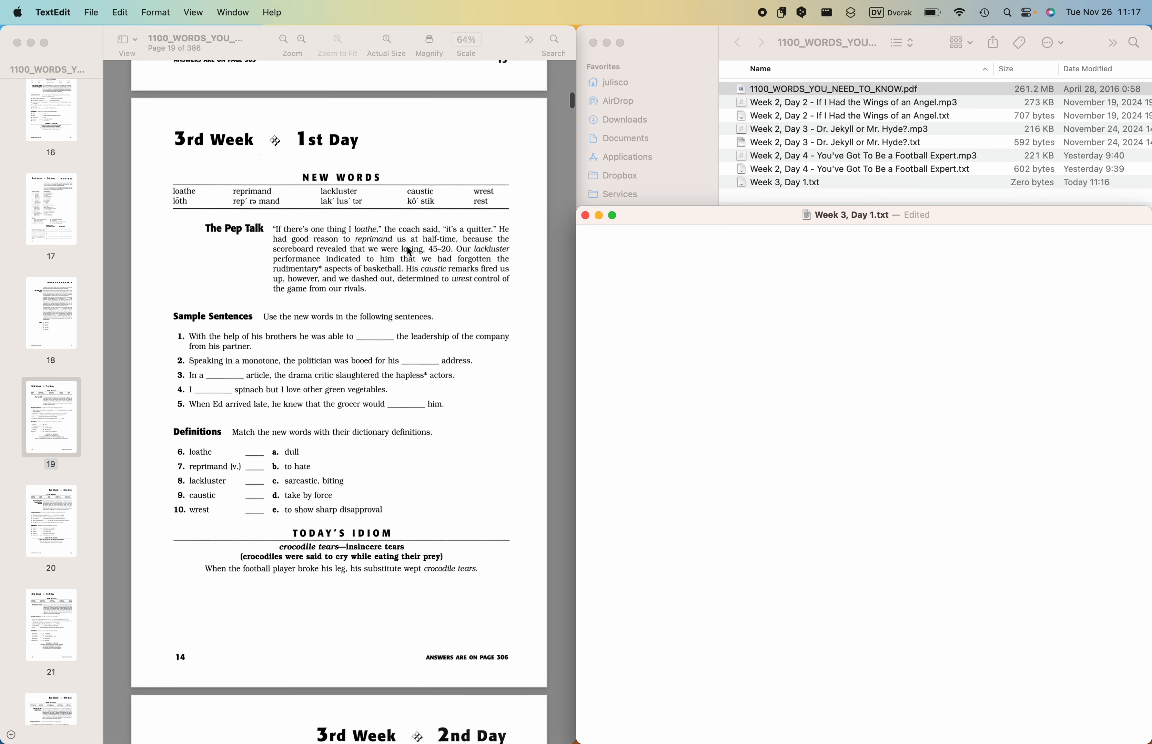
scroll(407, 246, "up", 1)
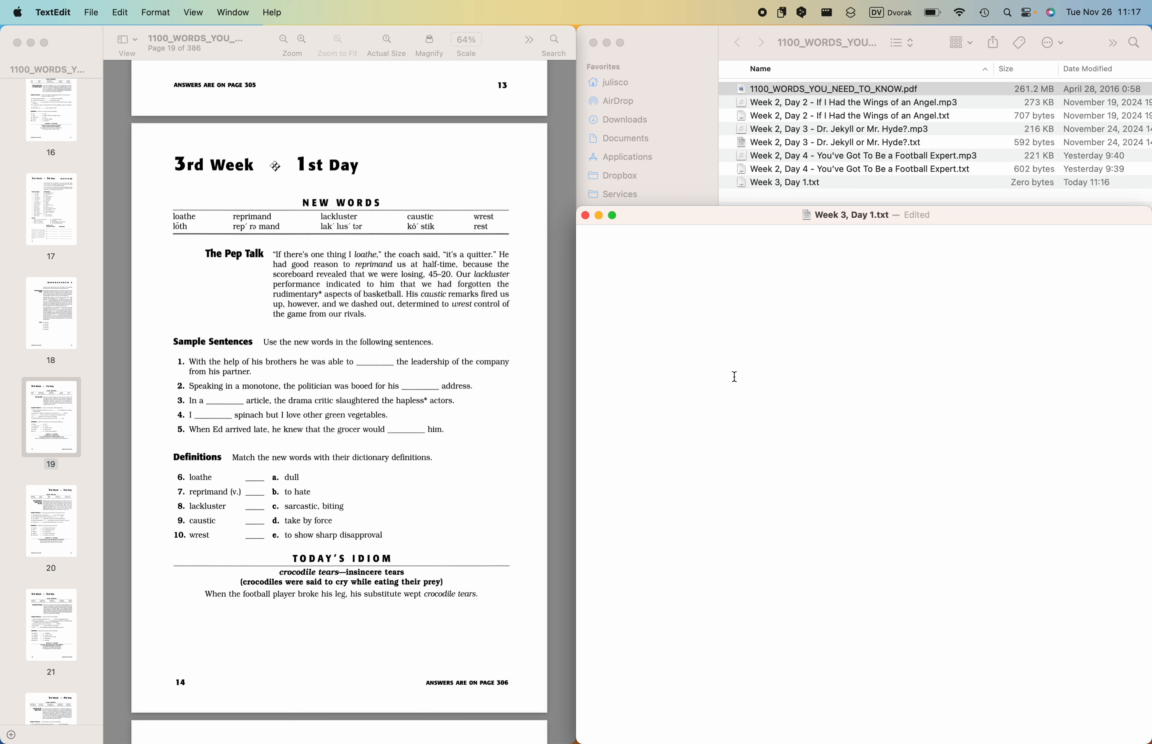
left_click(408, 310)
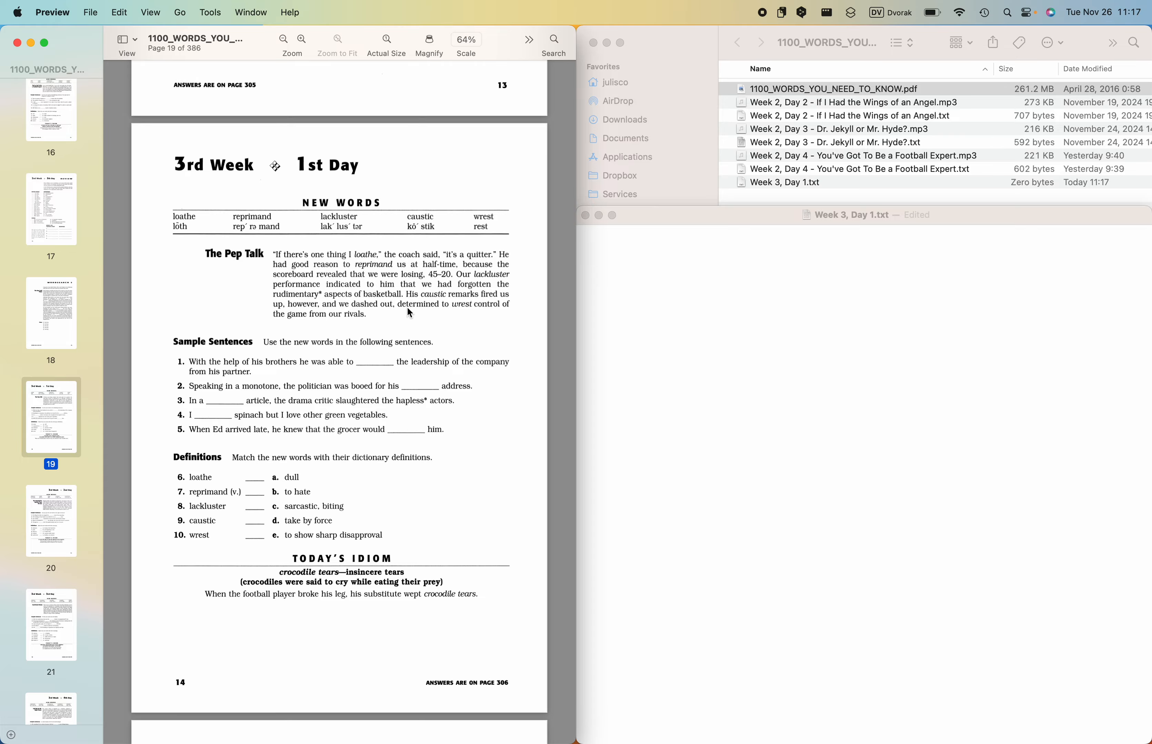
key("ctrl+Down")
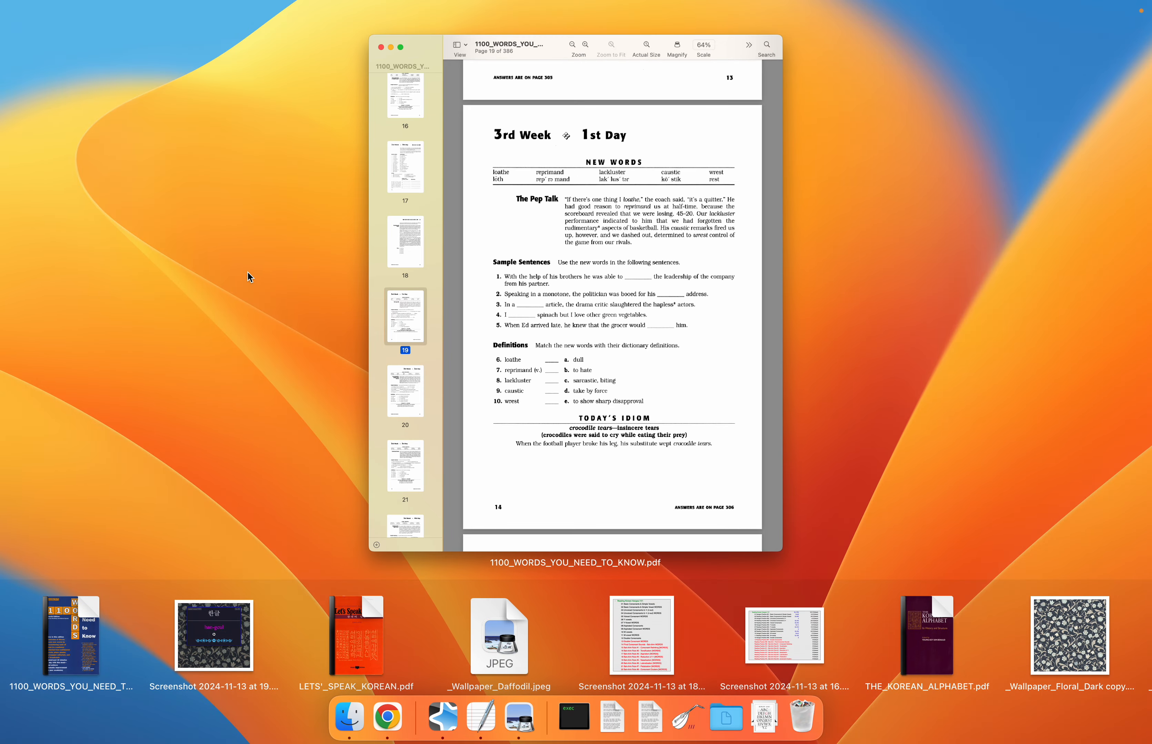
key("ctrl+Down")
key("F4")
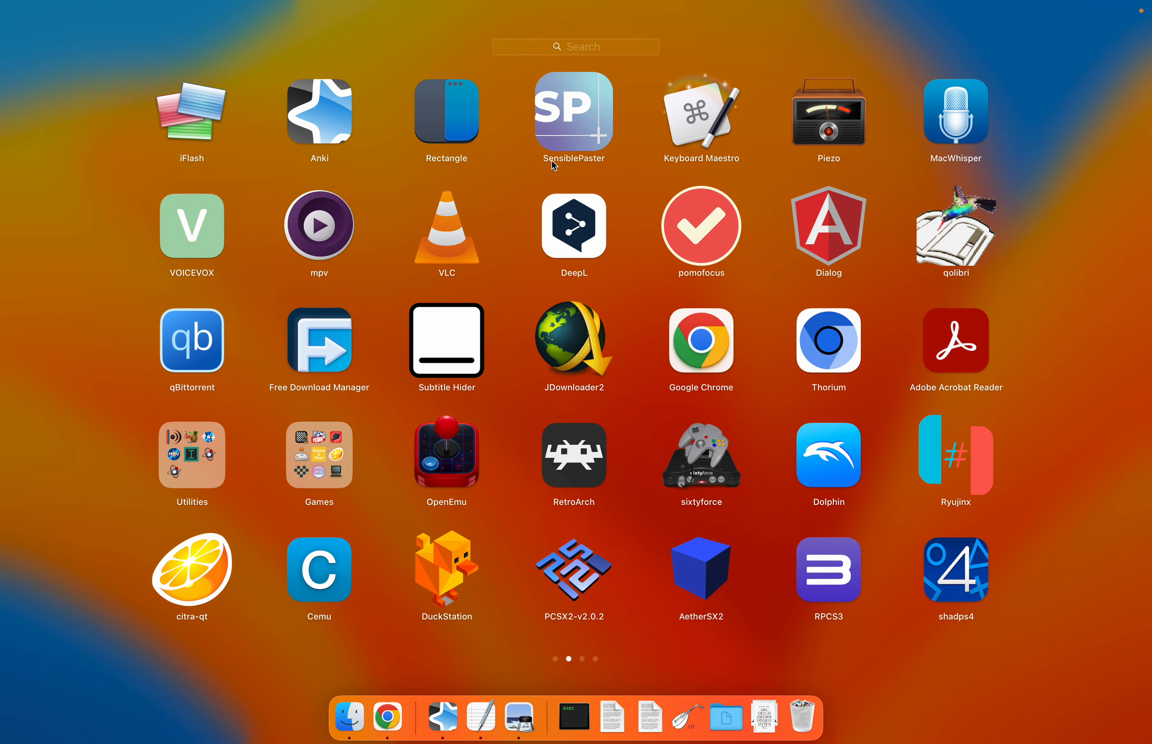
left_click(573, 93)
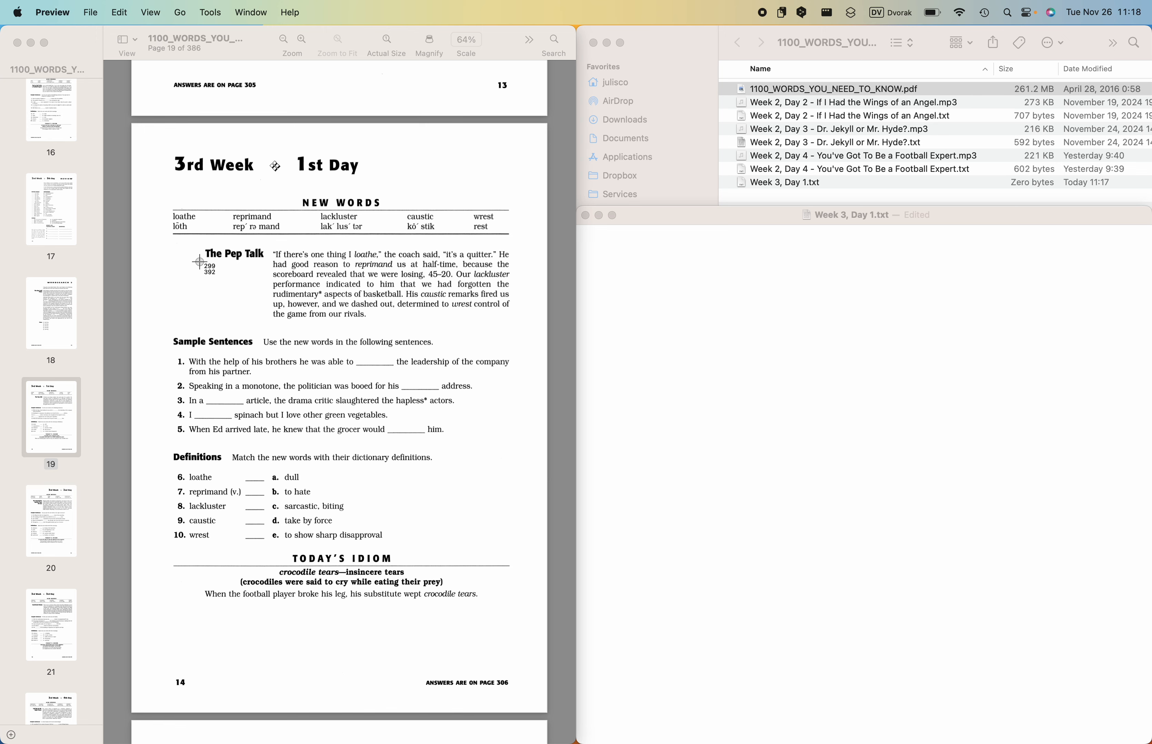
- Capture the passage title from the PDF as text and enter the heading "Week 3, Day 1 - The Pep Talk" in the text file
left_click_drag(199, 262, 286, 229)
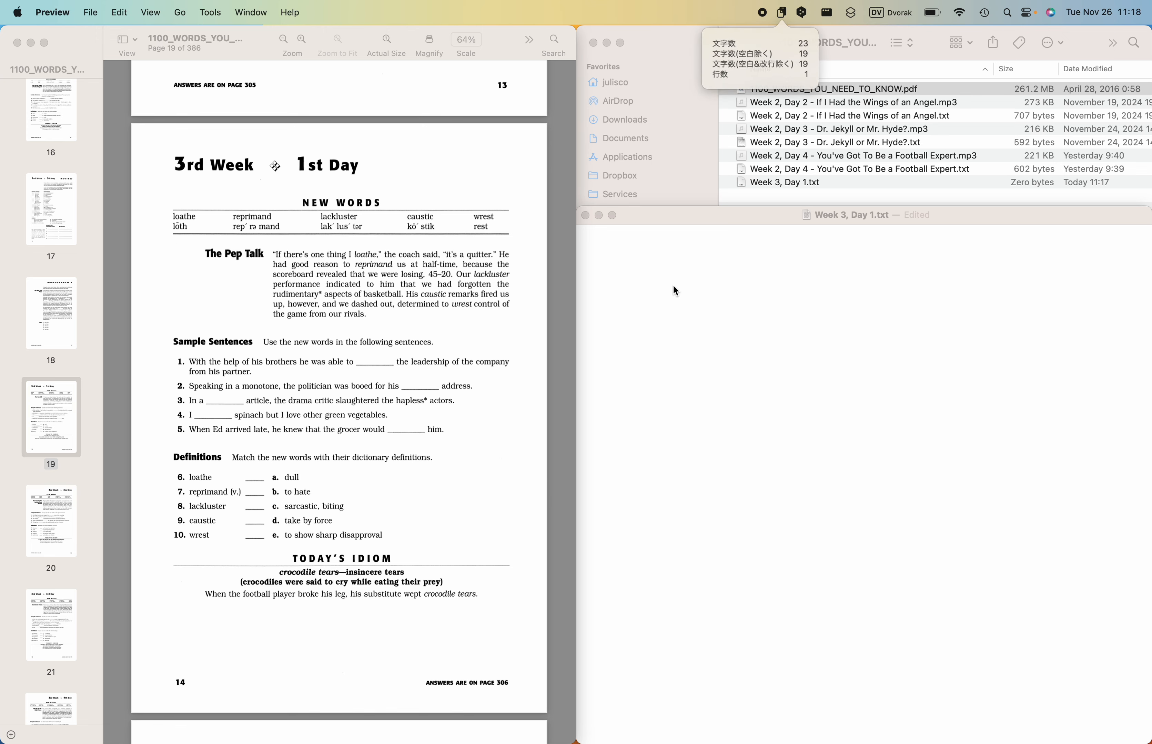
left_click(675, 286)
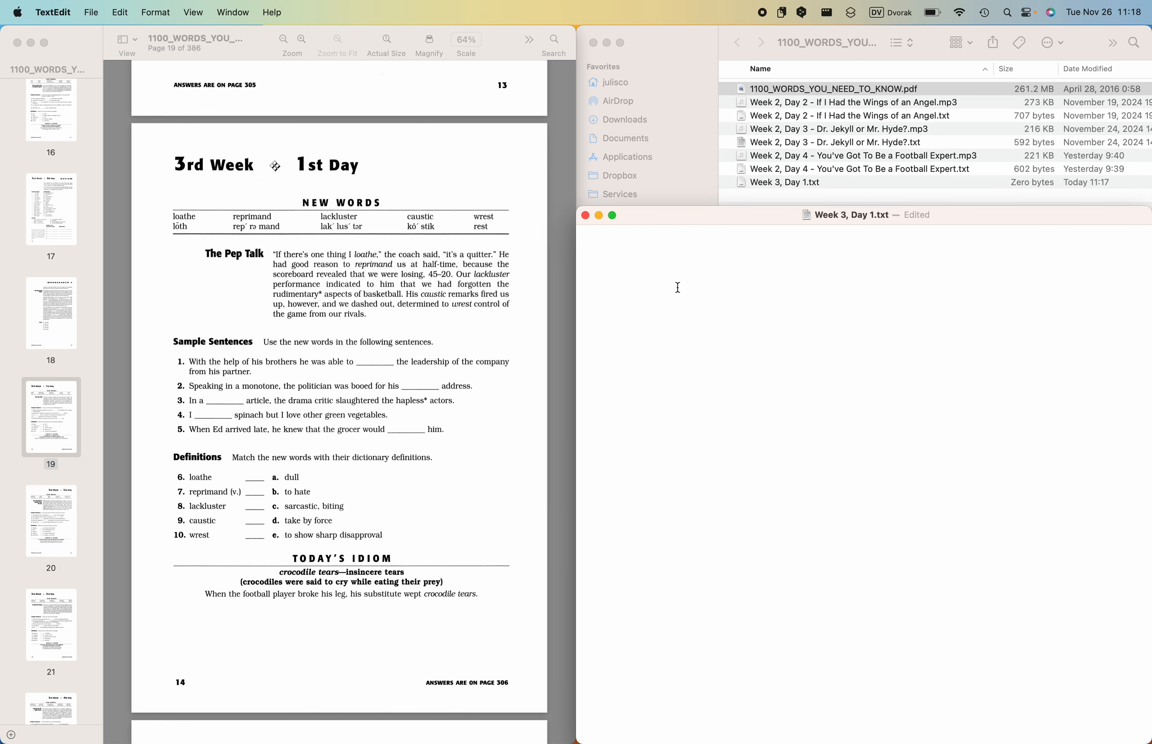
type("Week 3, Day 1 -")
type("The Pep Talk")
- Capture The Pep Talk paragraph from the PDF as text and paste it below the heading, separated by a blank line
left_click(300, 281)
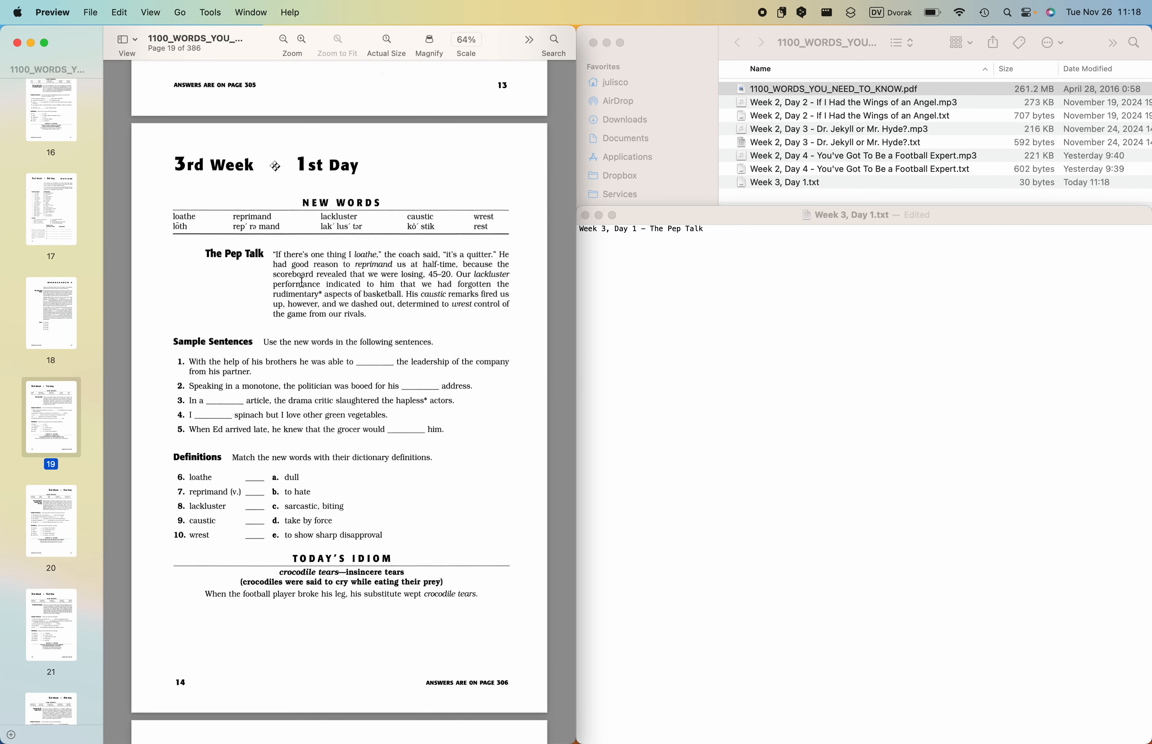
key("super+shift+4")
left_click_drag(266, 247, 515, 322)
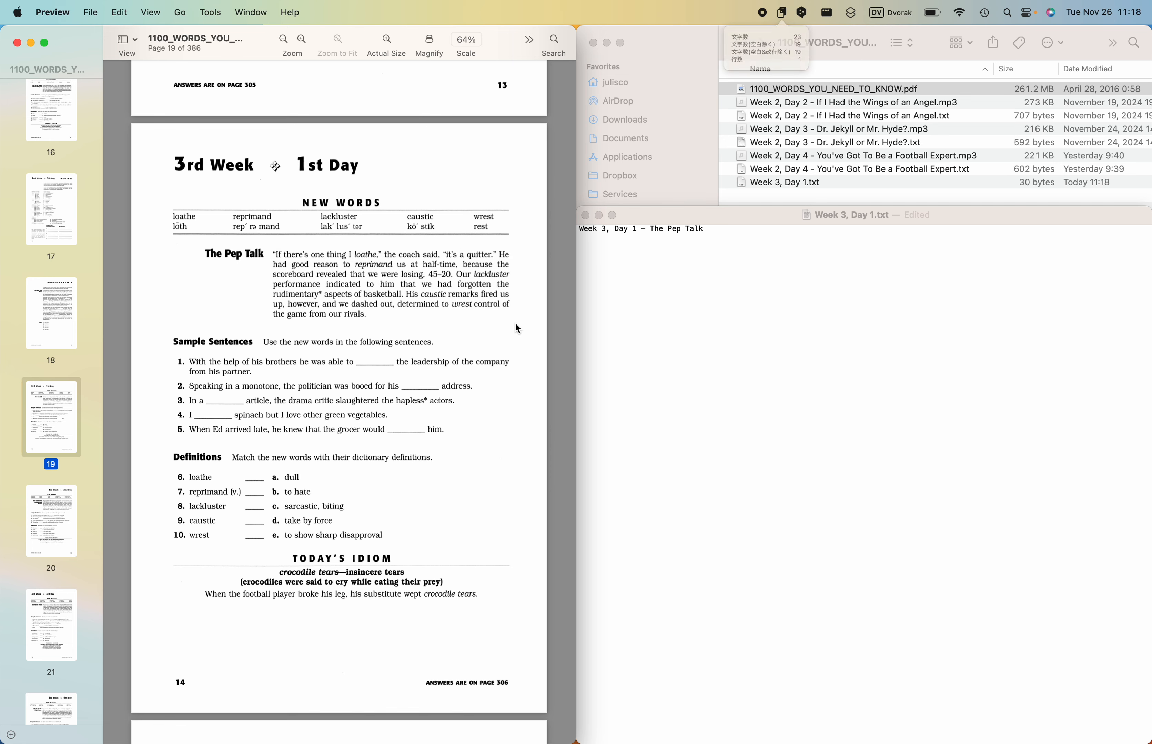
left_click(697, 315)
type("\"If there's one thing I loathe,\" the coach said, \"it's a quitter.\" He had good reason to reprimand us at half-time, because the scoreboard revealed that we were losing, 45–20. Our lackluster performance indicated to him that we had forgotten the rudimentary* aspects of basketball. His caustic remarks fired us up, however, and we dashed out, determined to wrest control of the game from our rivals.")
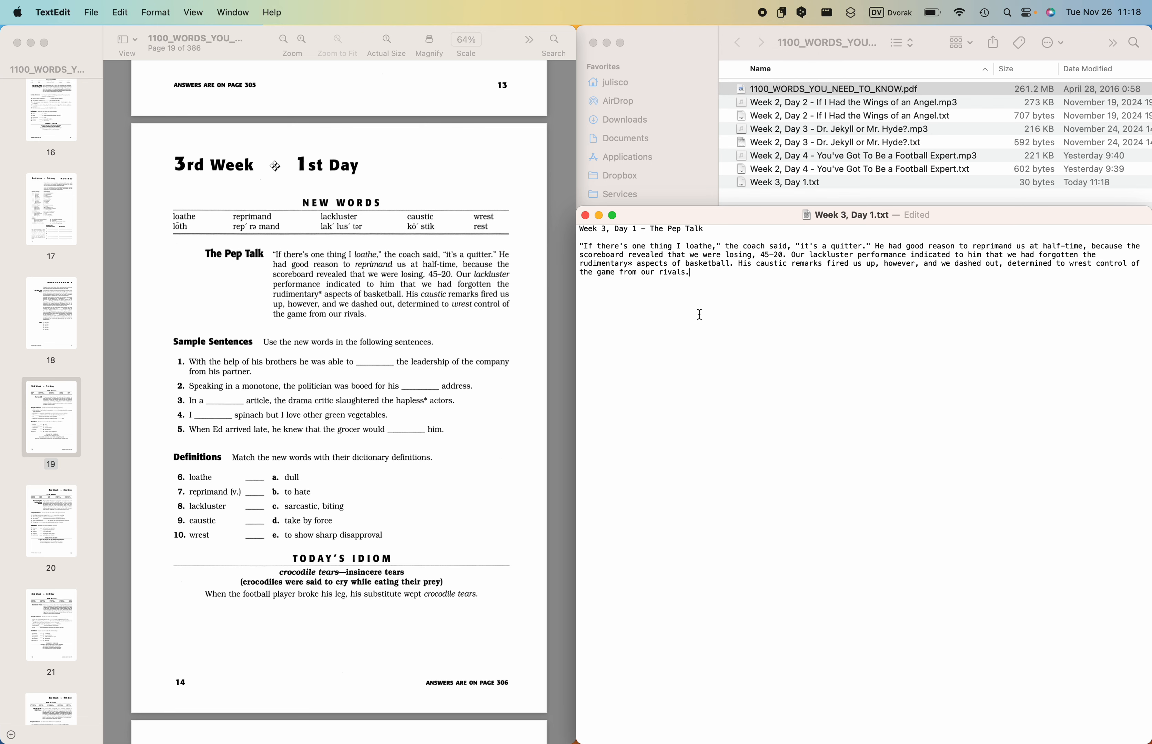
- Capture the Today's Idiom section from the PDF as text and paste it below the passage, separated by a blank line
key("Return")
left_click(270, 565)
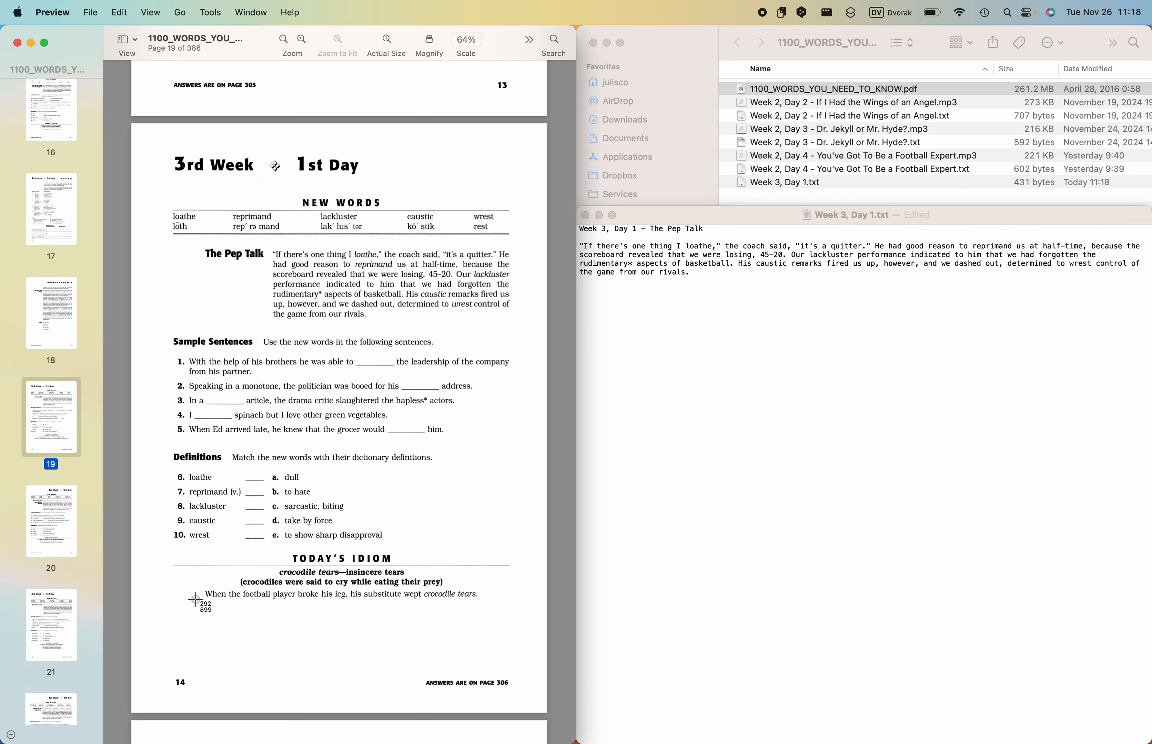
left_click_drag(196, 600, 484, 545)
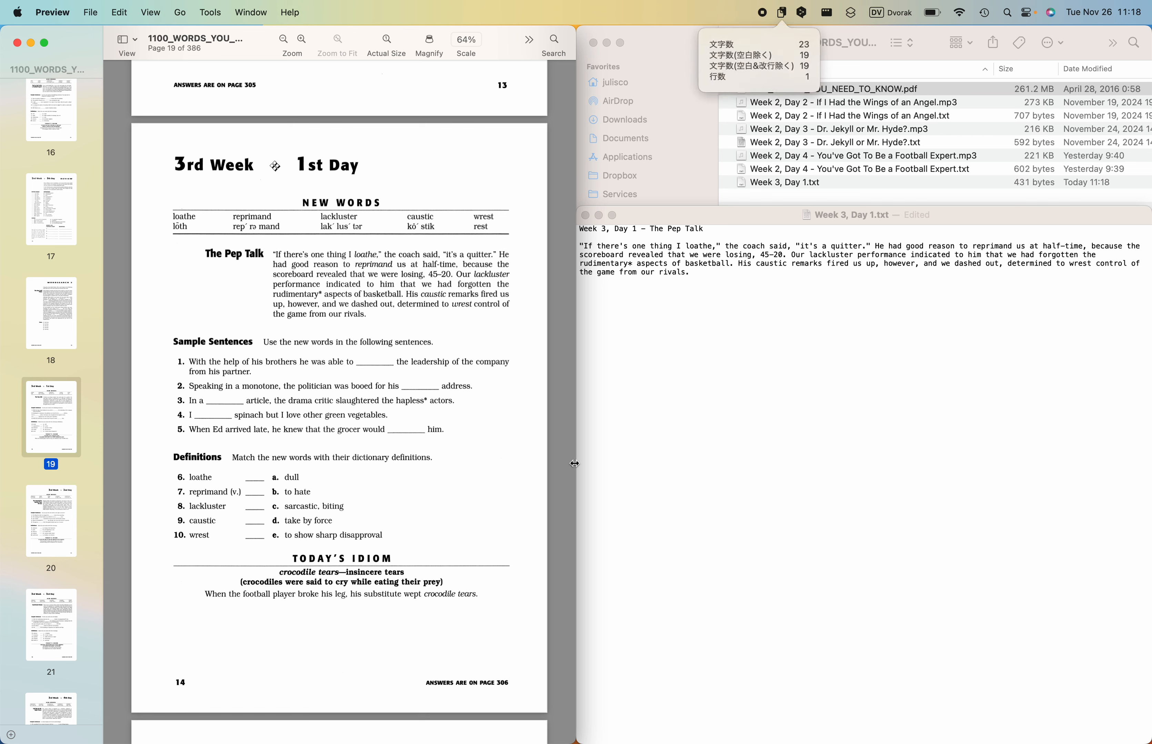
left_click(669, 348)
type("TODAY'S IDIOM crocodile tears insincere tears (crocodiles were said to cry while eating their prey) When the football player broke his leg, his substitute wept crocodile tears.")
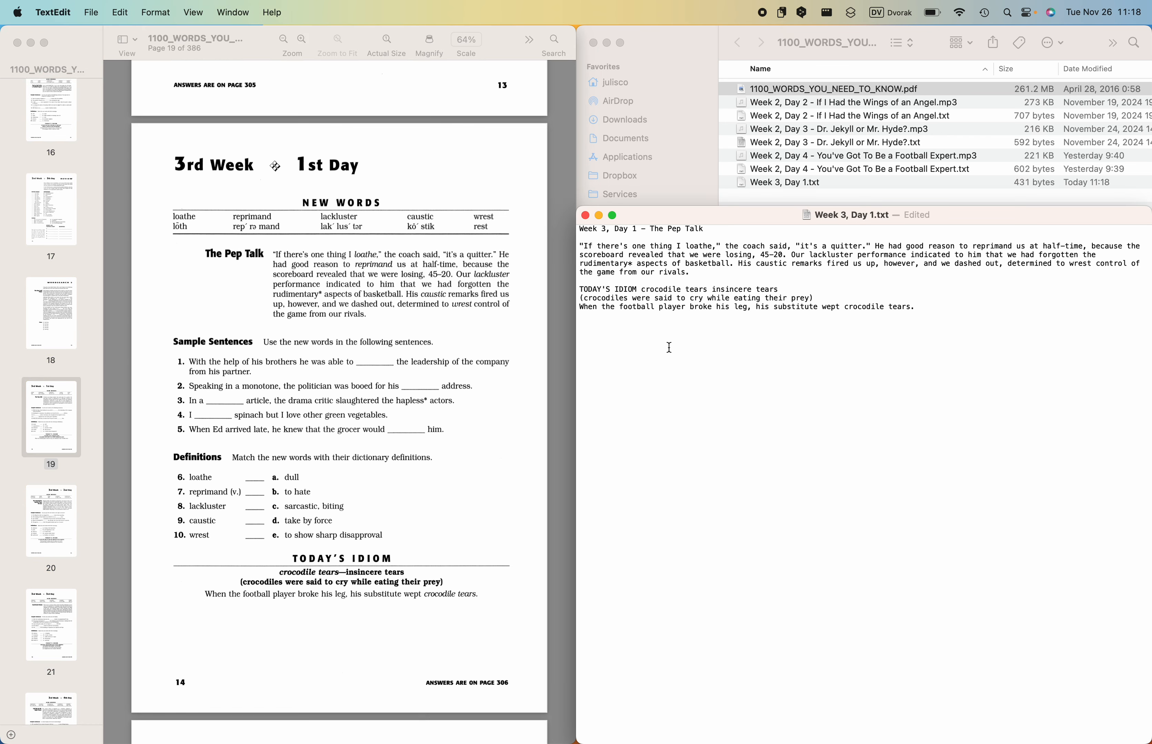
- Put "TODAY'S IDIOM" on its own line, insert a dash between "crocodile tears" and "insincere tears", and save the file
left_click(641, 288)
key("Return")
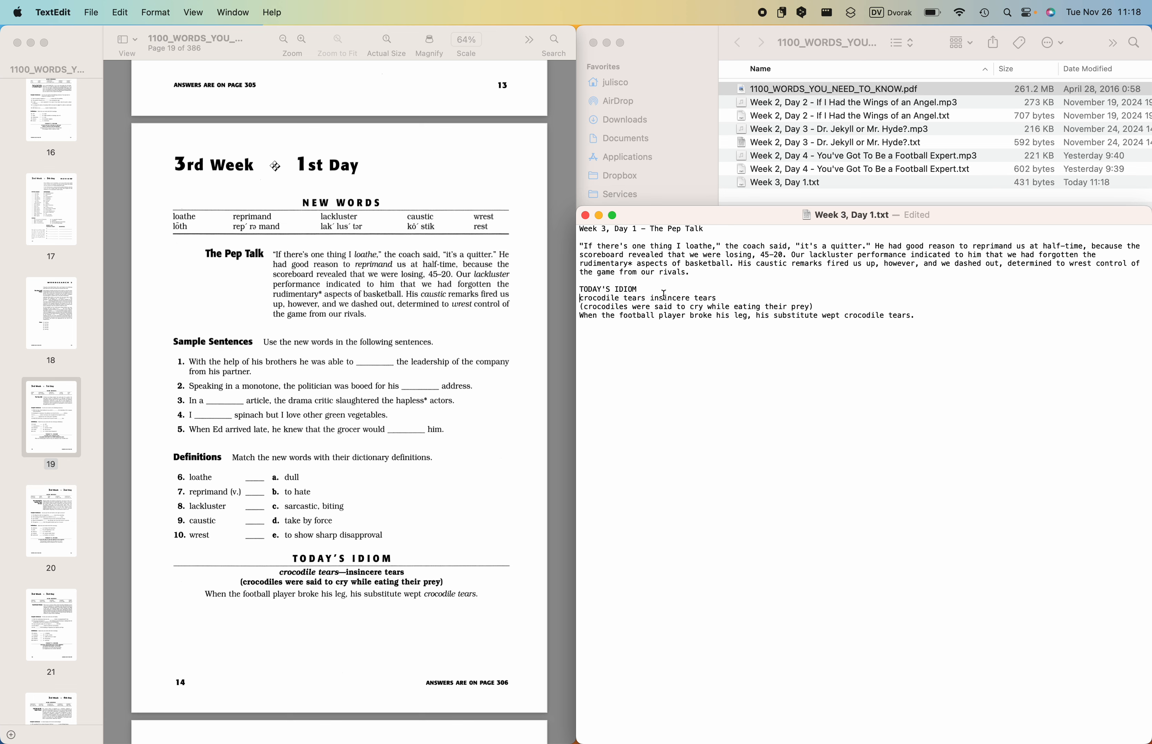
left_click(649, 297)
type("-")
left_click(743, 357)
key("super+s")
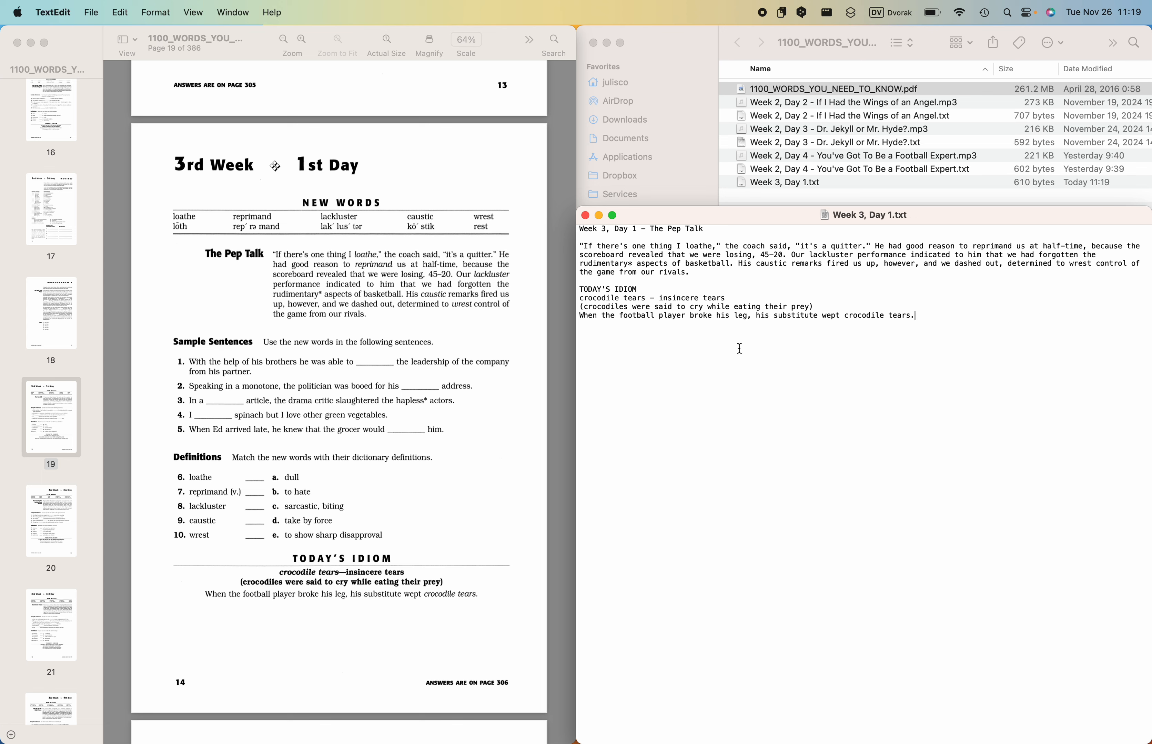
- Copy the entire lesson text and open the bookmarked ttsMP3.com site in Chrome
key("super+a")
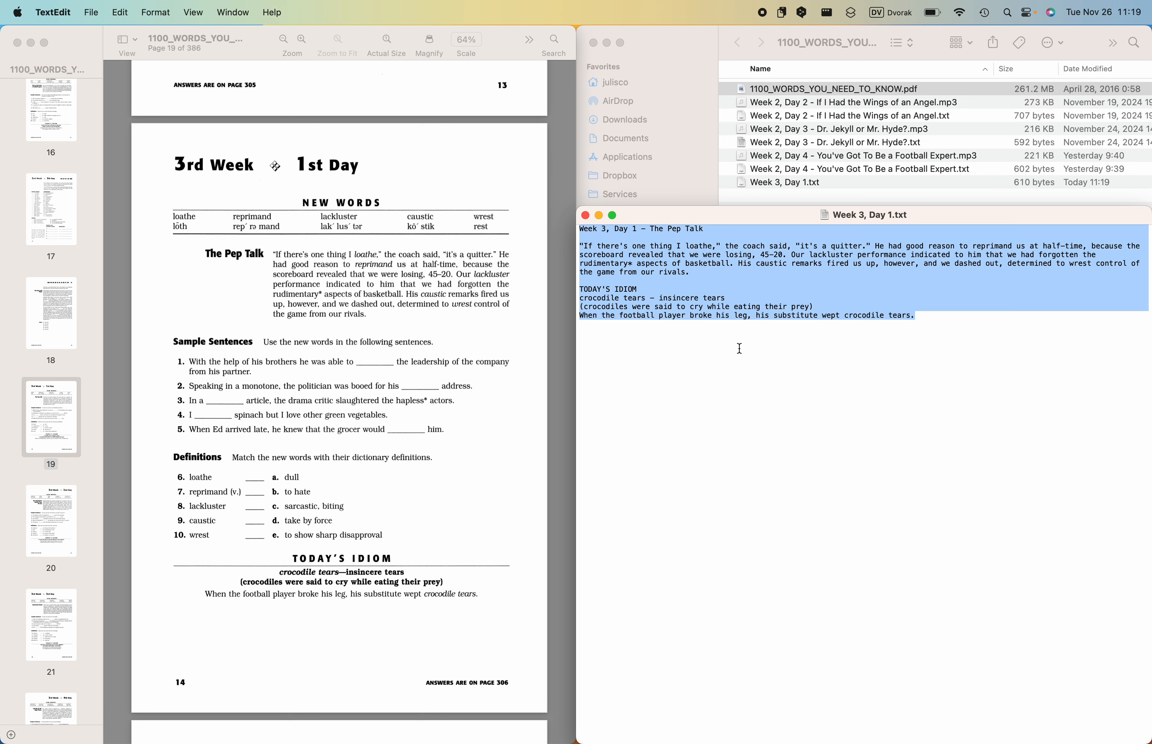
key("super+c")
key("ctrl+Right")
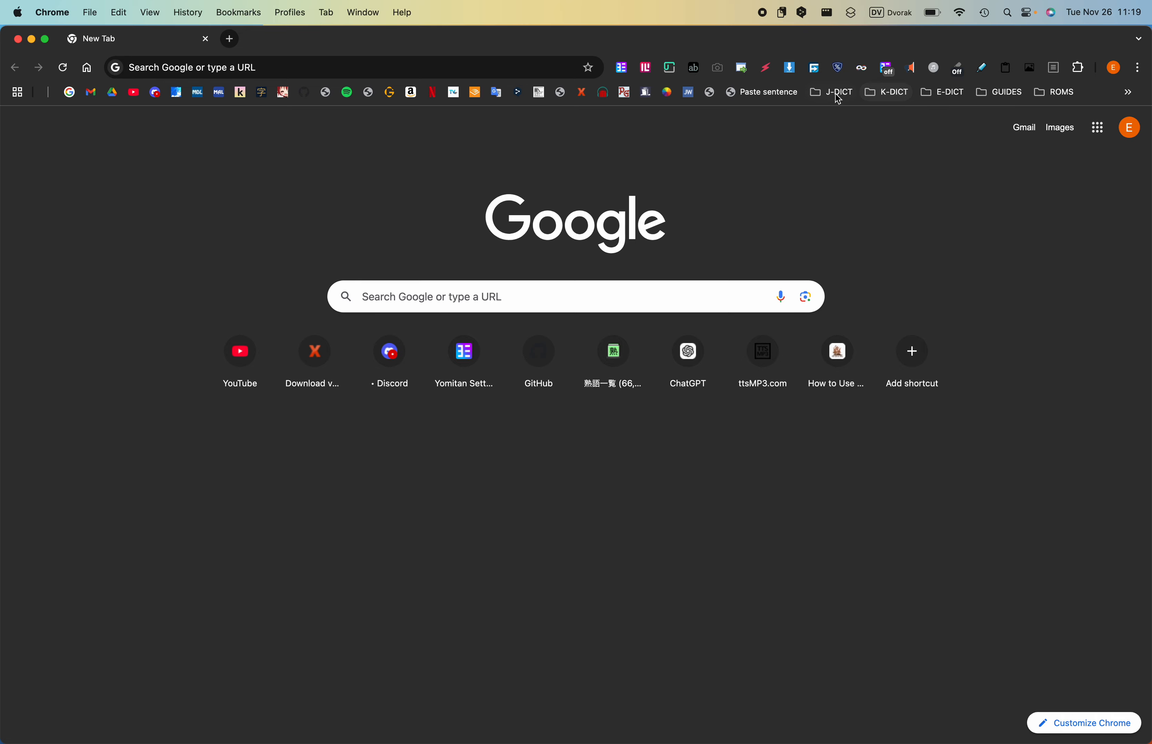
left_click(932, 97)
mouse_move(839, 95)
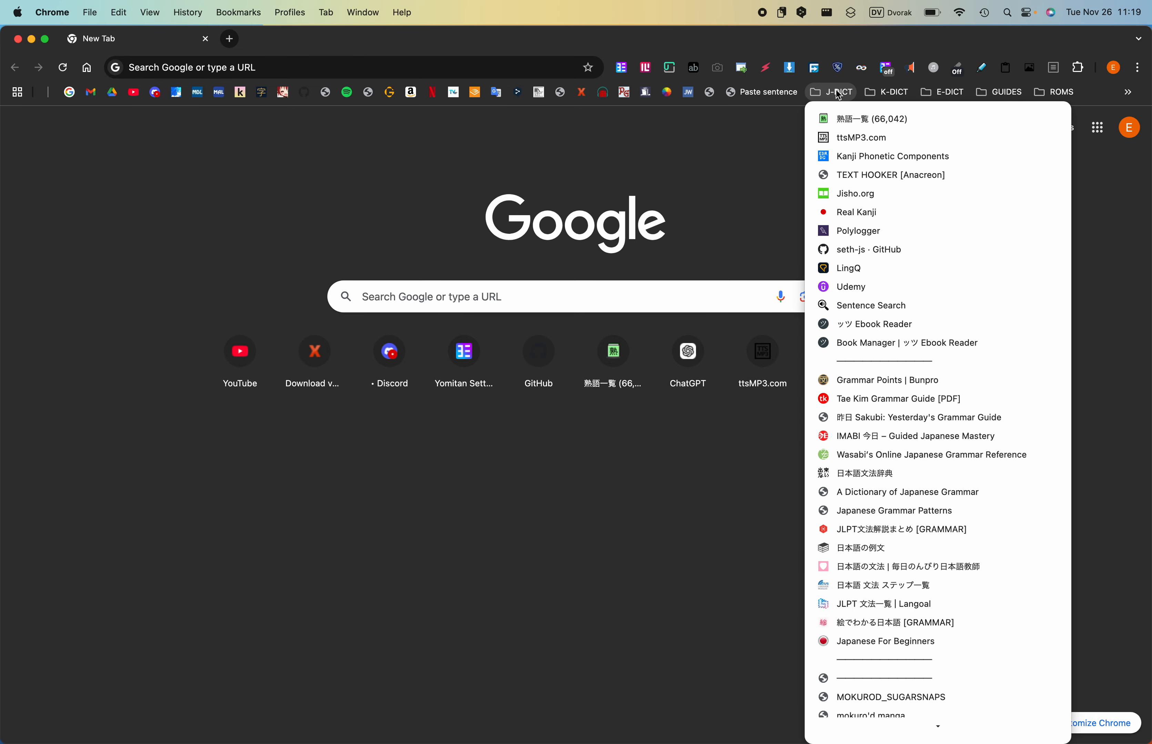
left_click(844, 139)
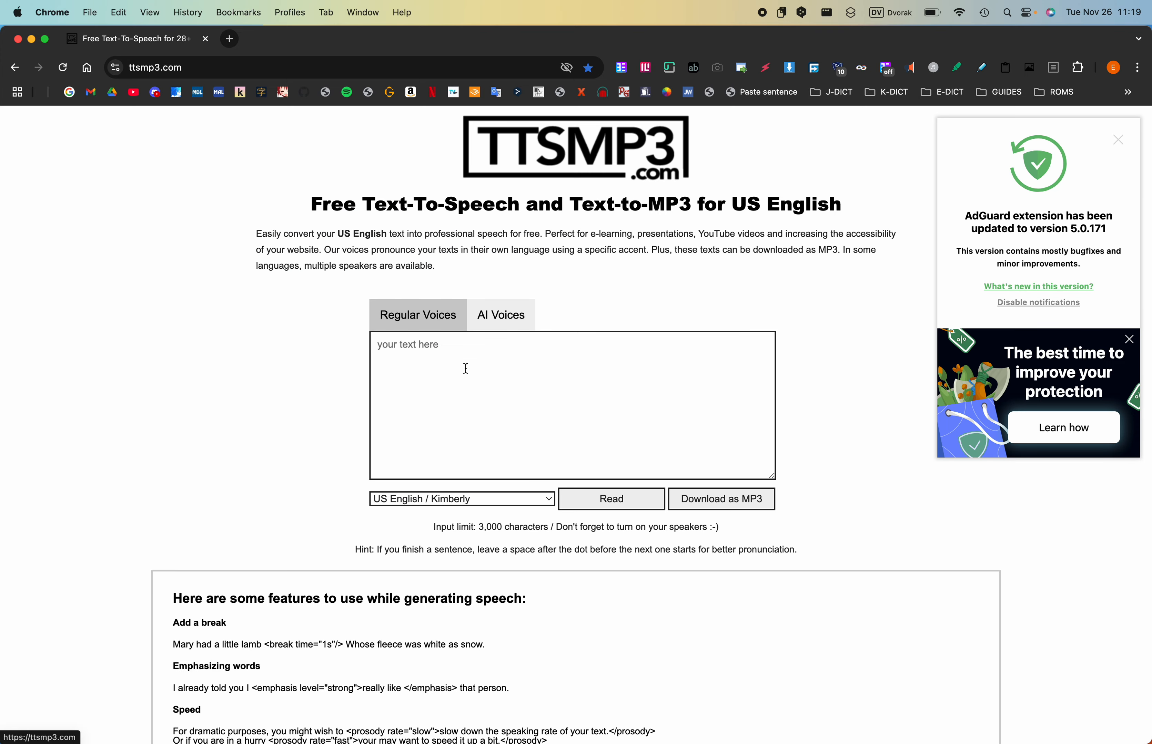
- Set the voice to British English / Amy and paste the copied lesson into the text box
left_click(496, 507)
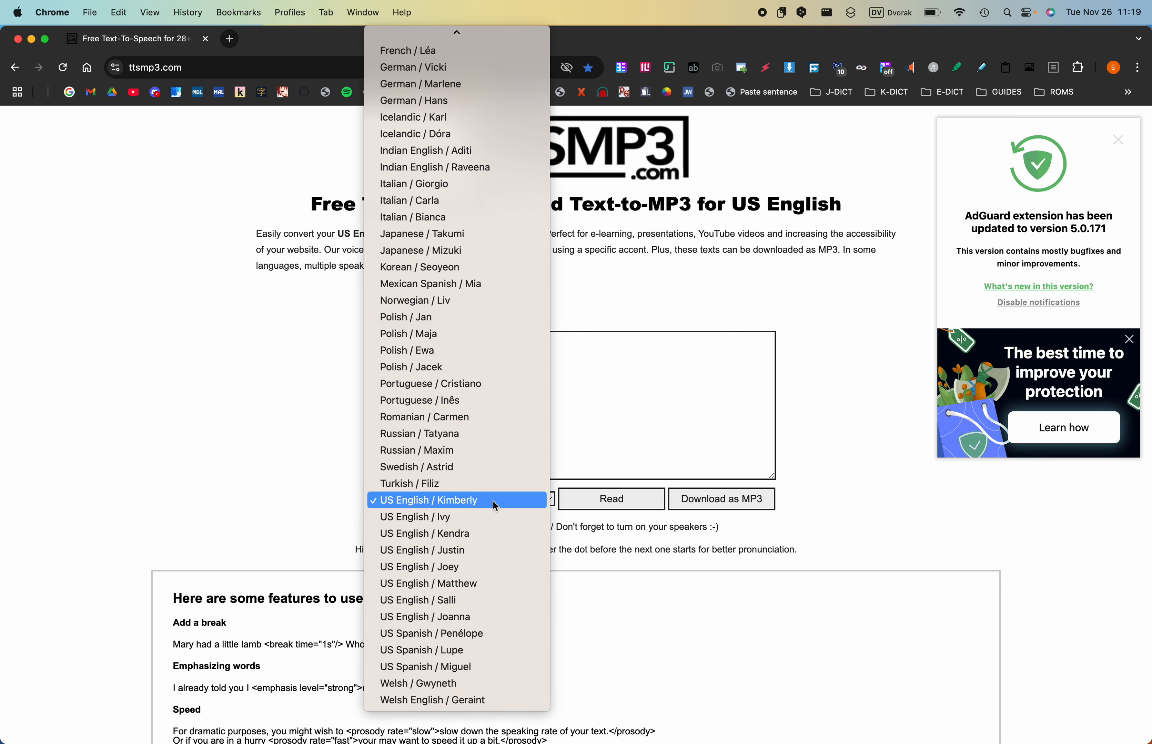
scroll(496, 506, "up", 5)
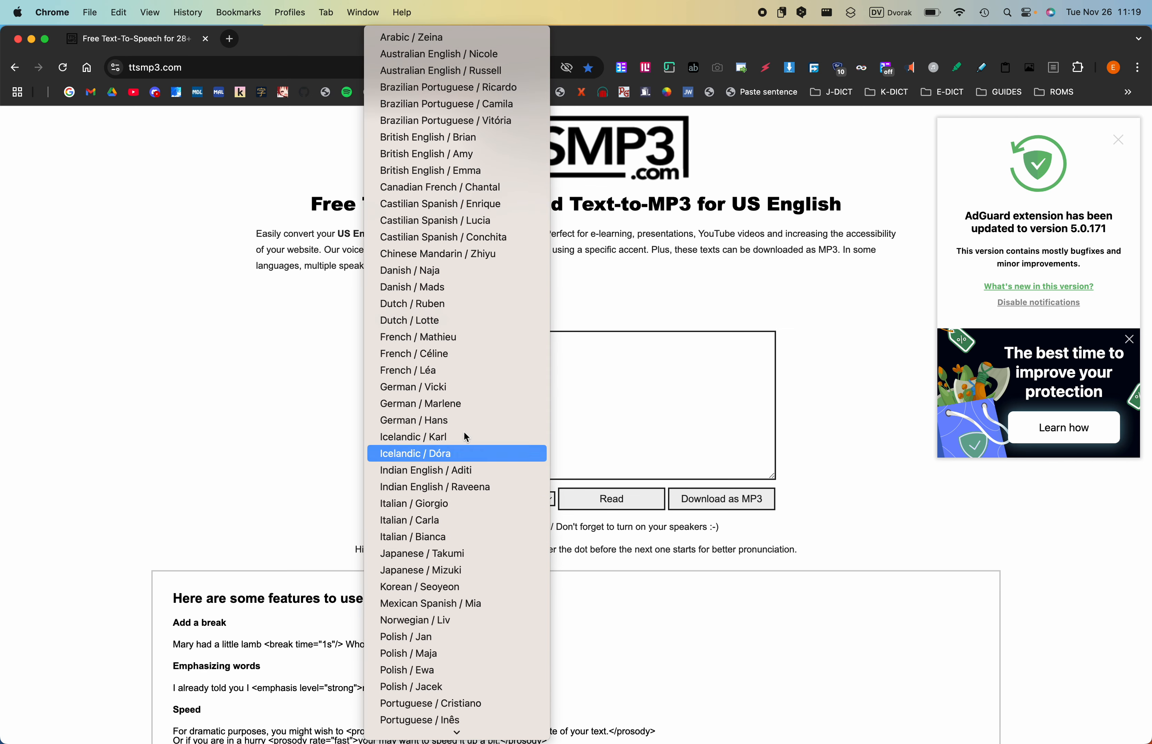
left_click(453, 153)
left_click(487, 396)
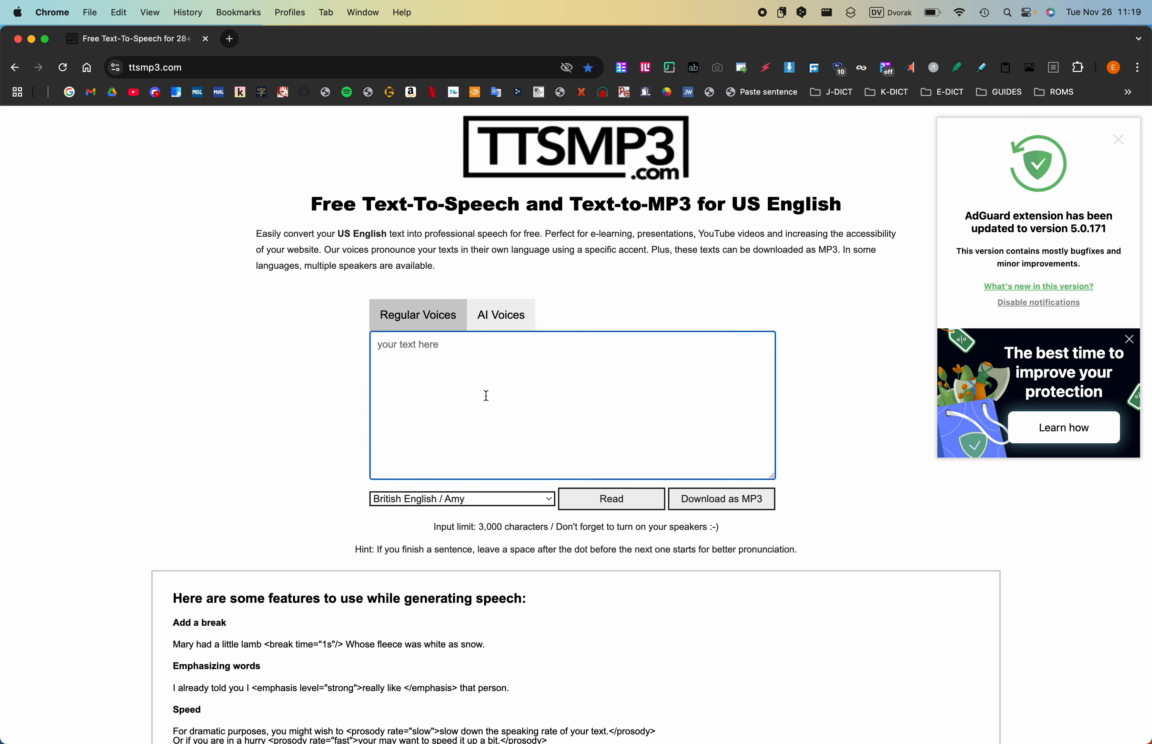
key("super+v")
scroll(486, 396, "down", 1)
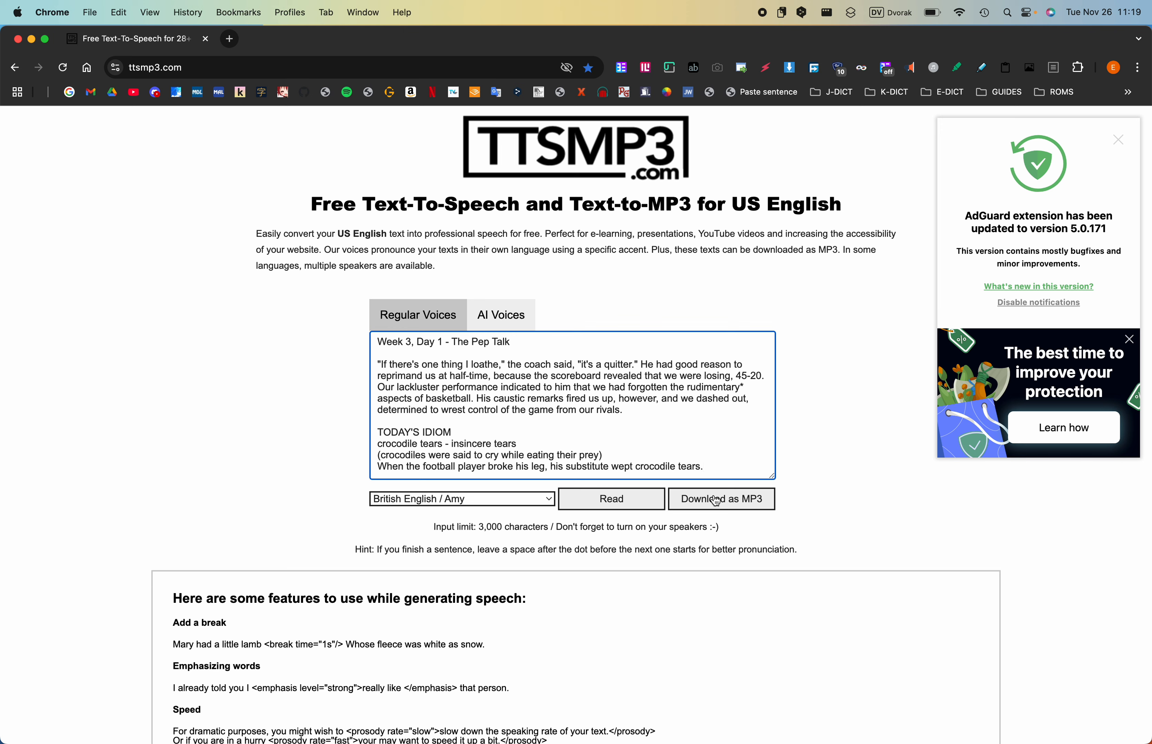
- Download the lesson's speech as an MP3 and switch back to the Week 3, Day 1.txt document in TextEdit
left_click(723, 504)
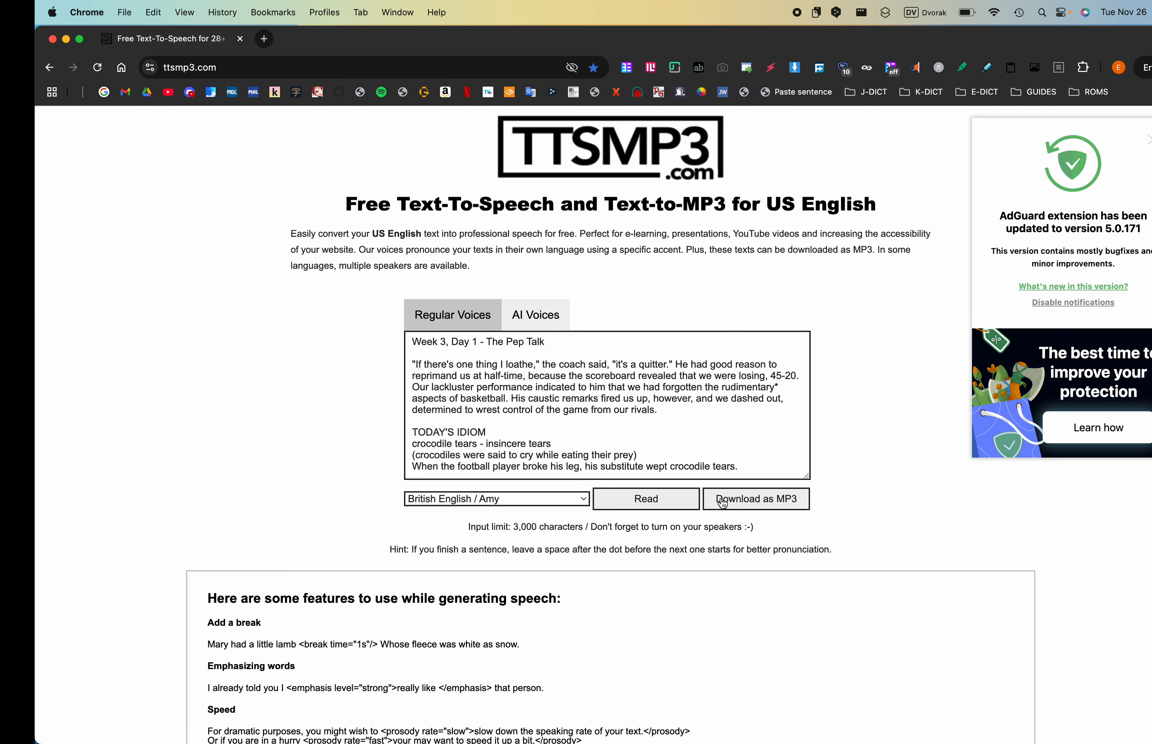
key("ctrl+Left")
left_click(721, 499)
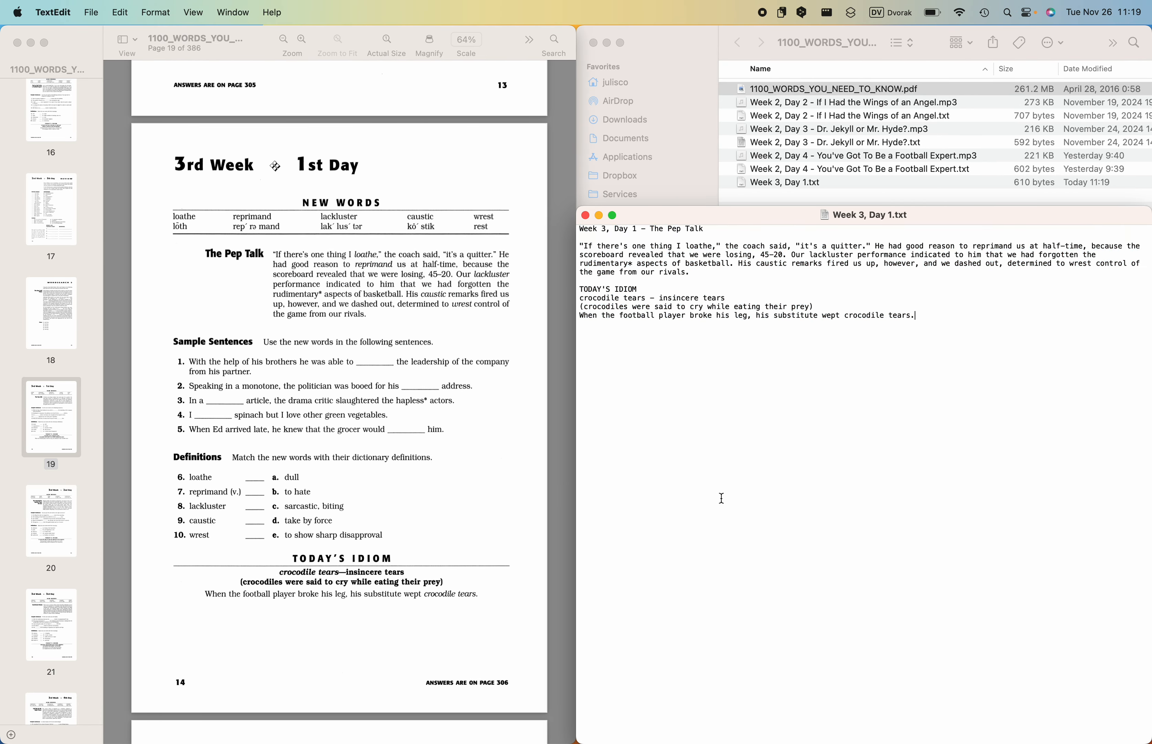
- Close the lesson text document and move the downloaded ttsMP3.com MP3 into the 1100_WORDS_YOU_NEED_TO_KNOW folder
left_click(585, 216)
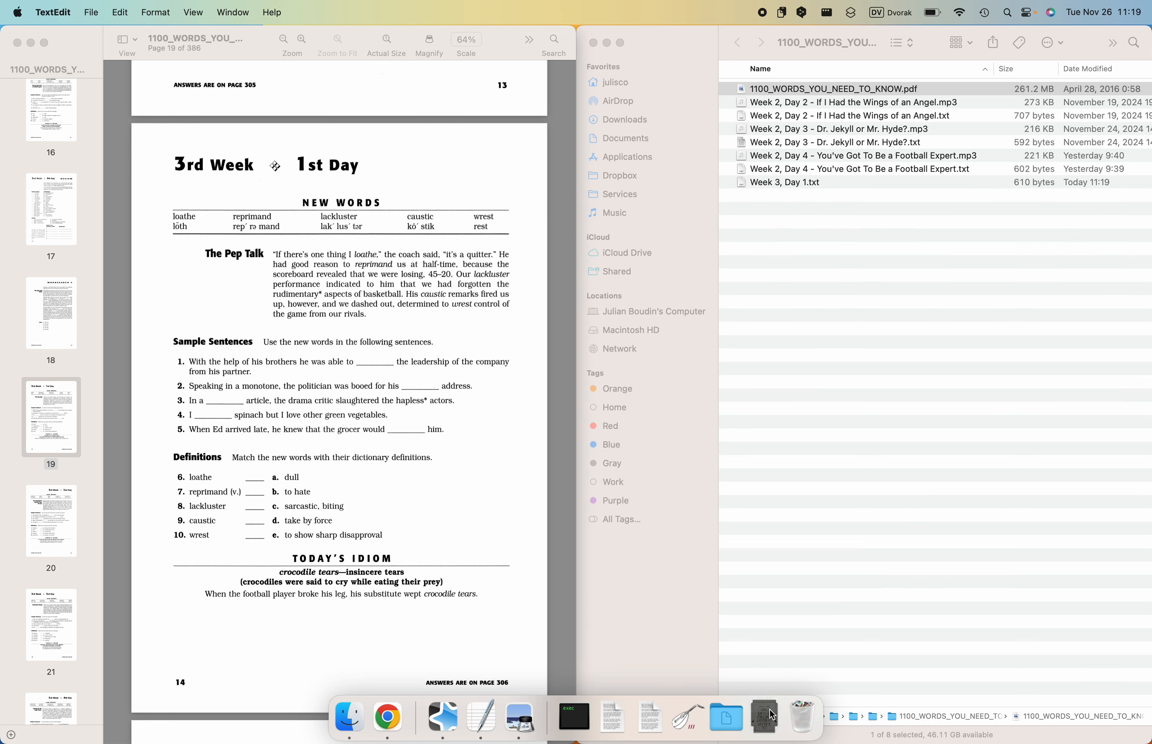
left_click(769, 710)
left_click_drag(722, 629, 849, 306)
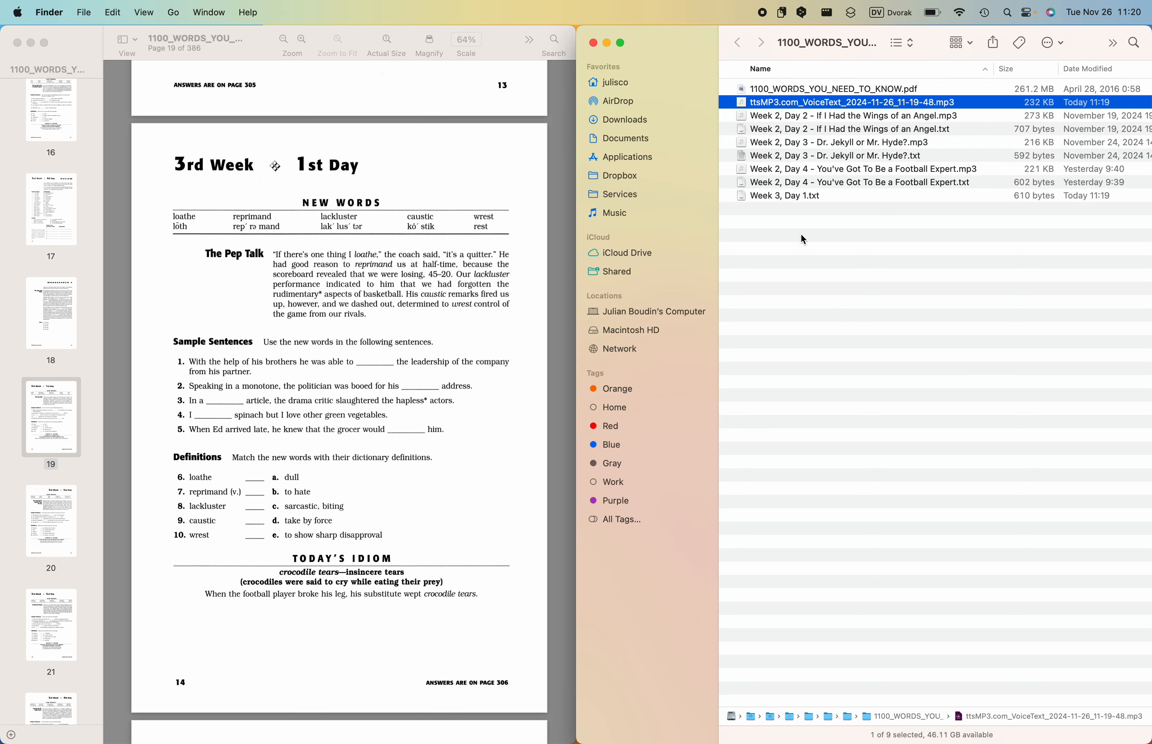
left_click(800, 233)
- Preview Week 3, Day 1.txt and copy " - The Pep Talk" from its title line
left_click(782, 195)
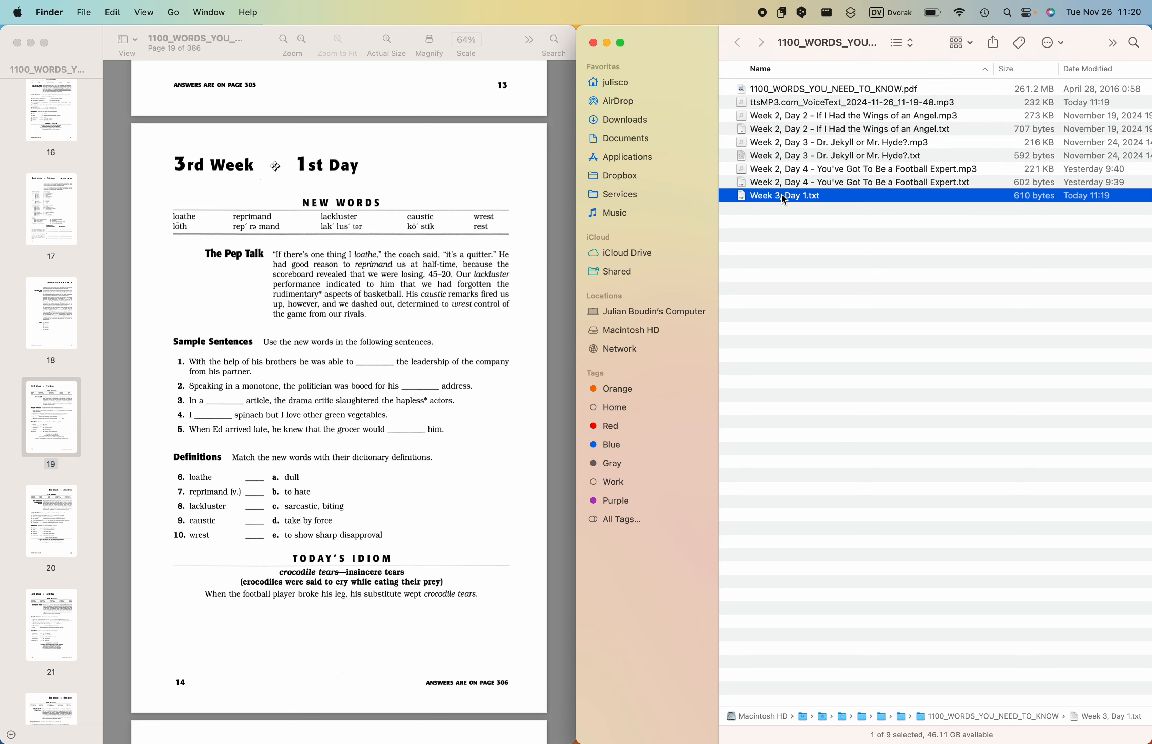
key("space")
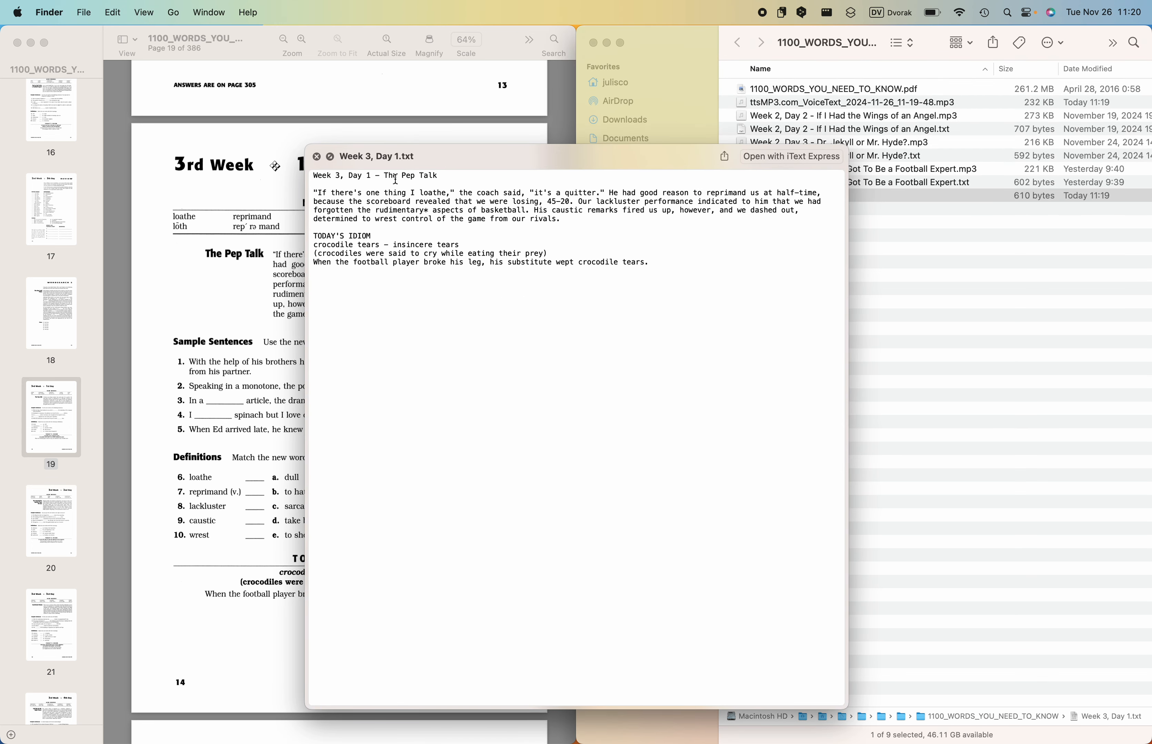
left_click_drag(371, 177, 468, 176)
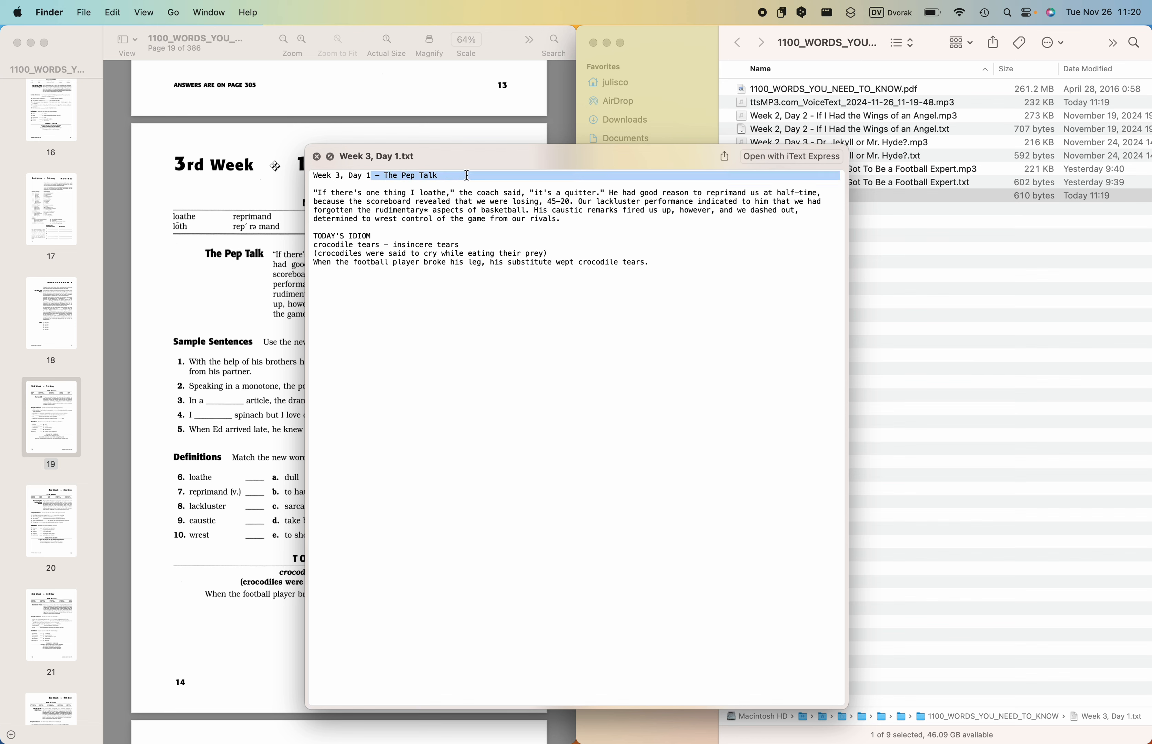
left_click(467, 178)
left_click_drag(371, 176, 439, 177)
key("super+c")
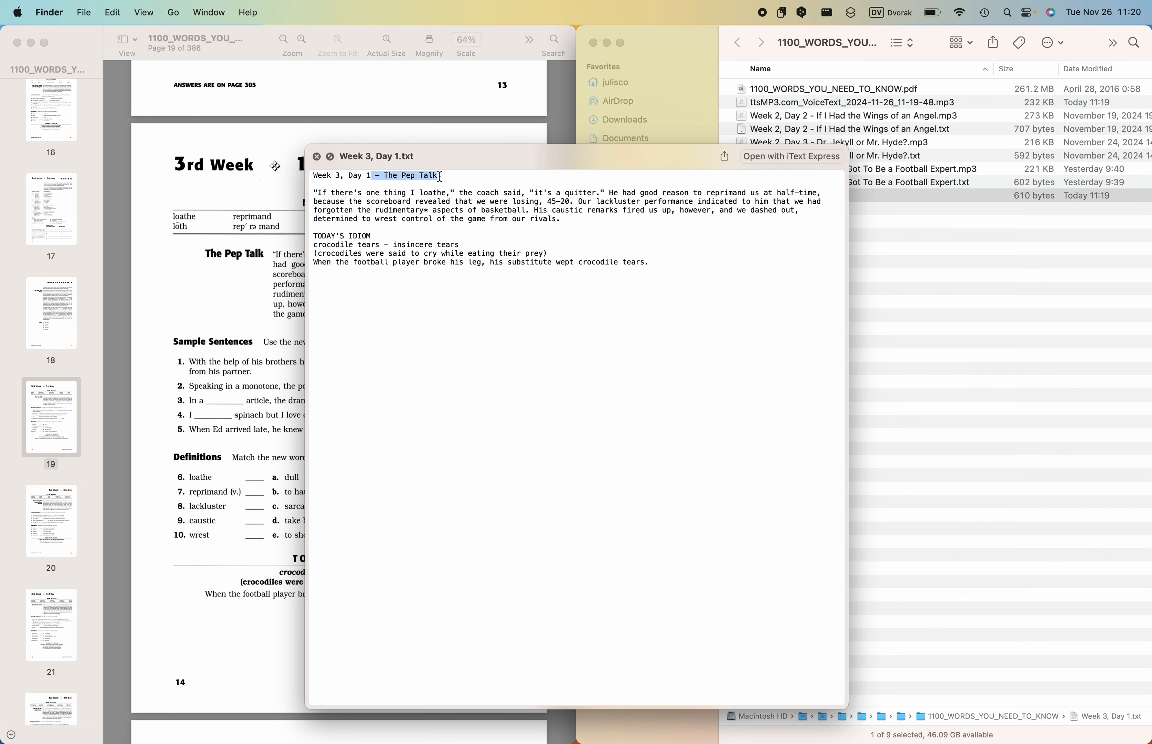
key("space")
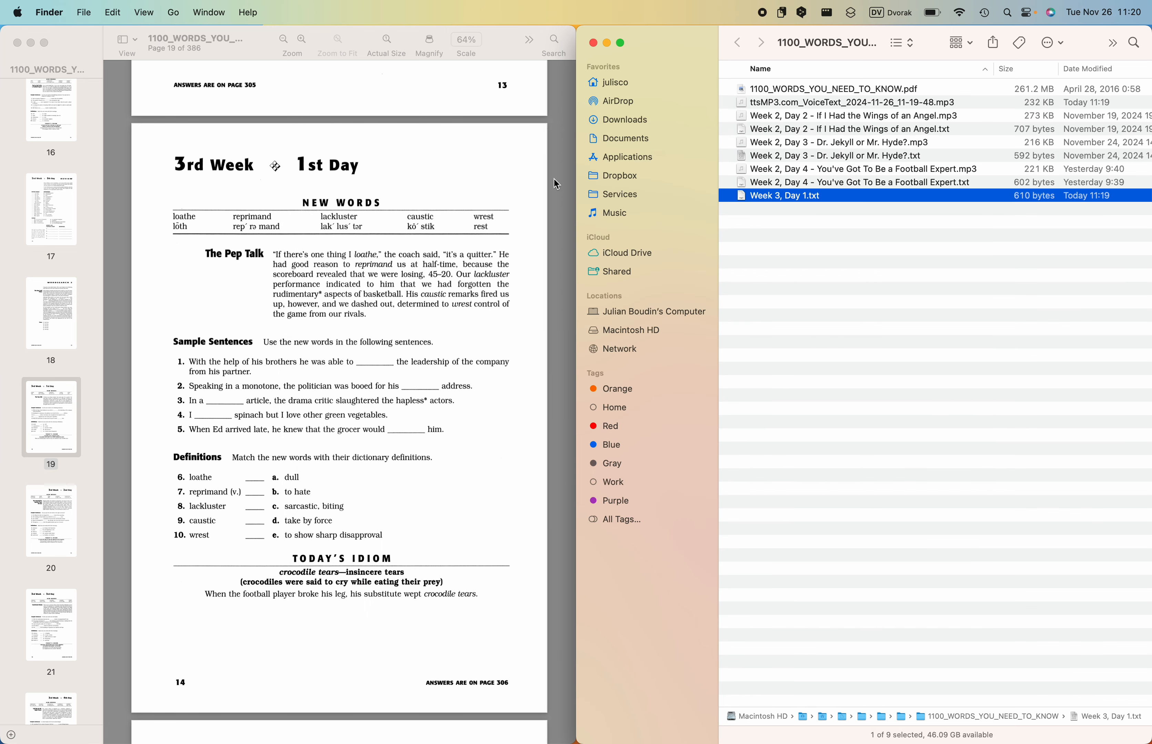
- Rename Week 3, Day 1.txt as "Week 3, Day 1 - The Pep Talk.txt" using the copied title, without a double space
left_click(815, 226)
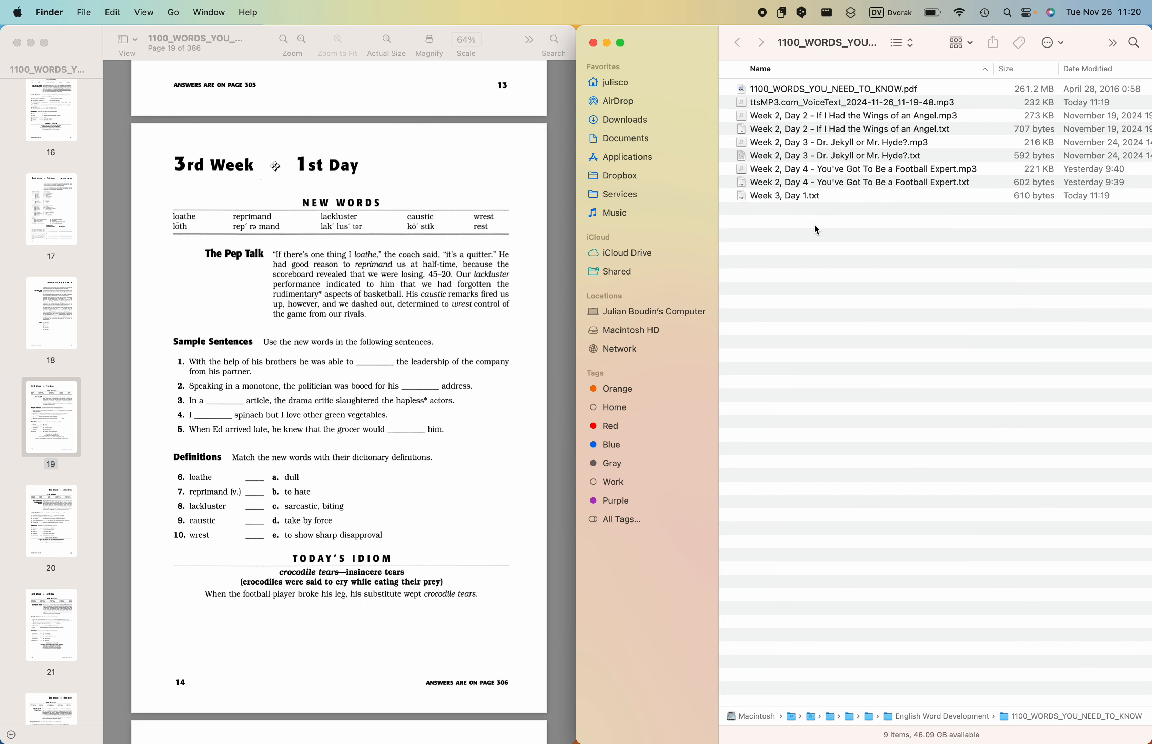
left_click(788, 196)
key("Return")
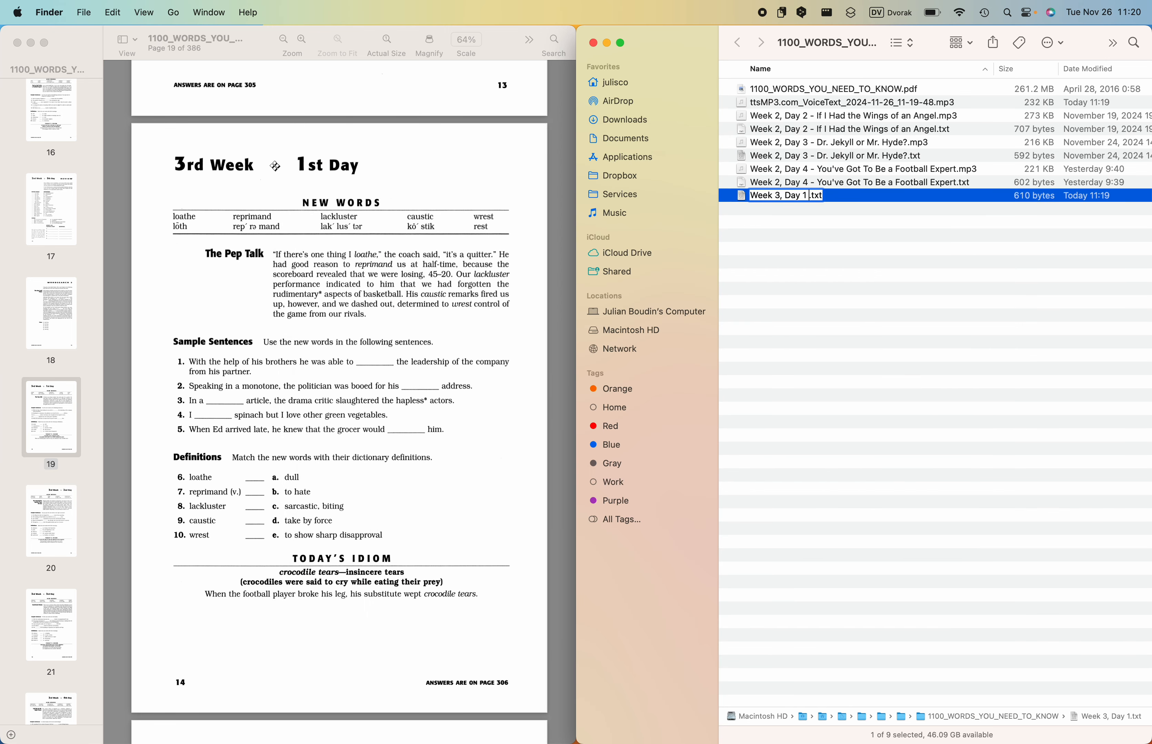
key("super+v")
left_click(811, 194)
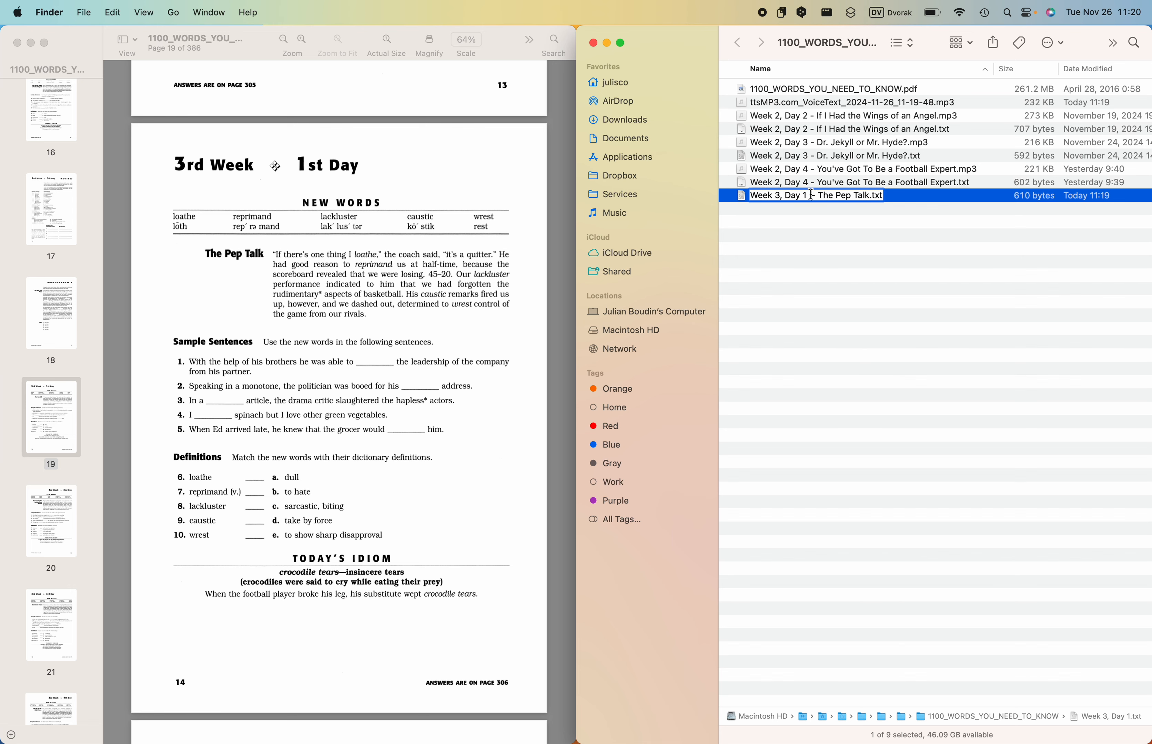
key("Left")
key("BackSpace")
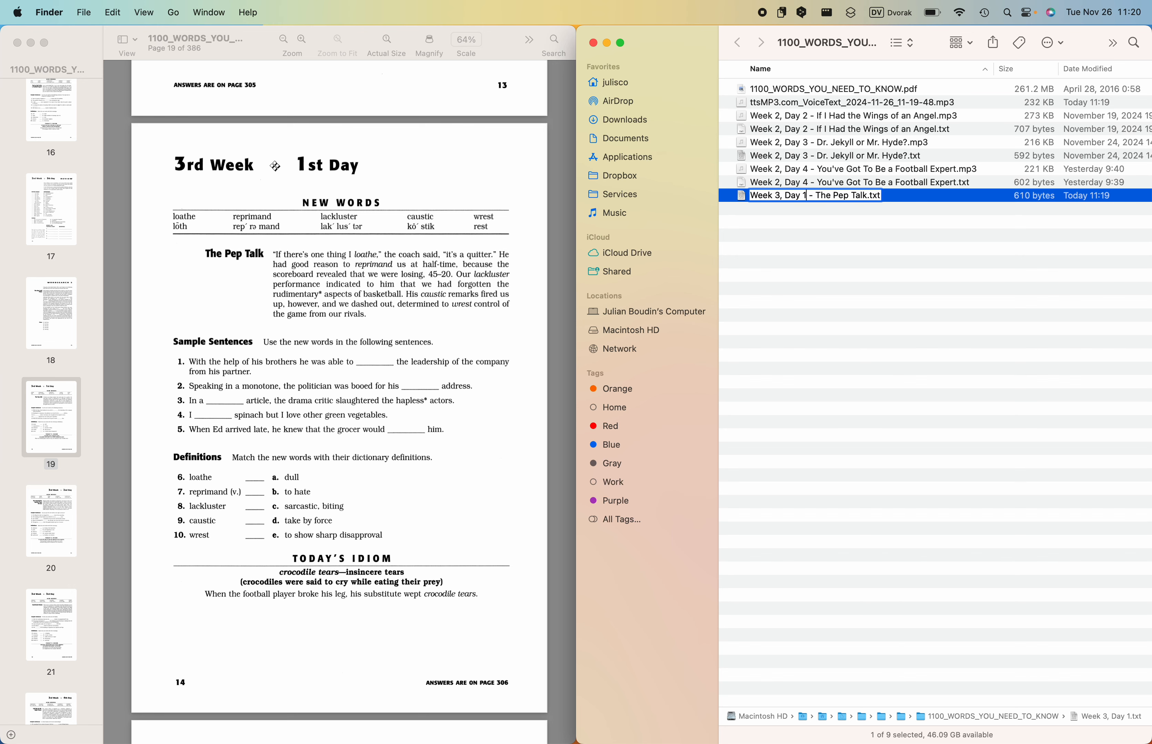
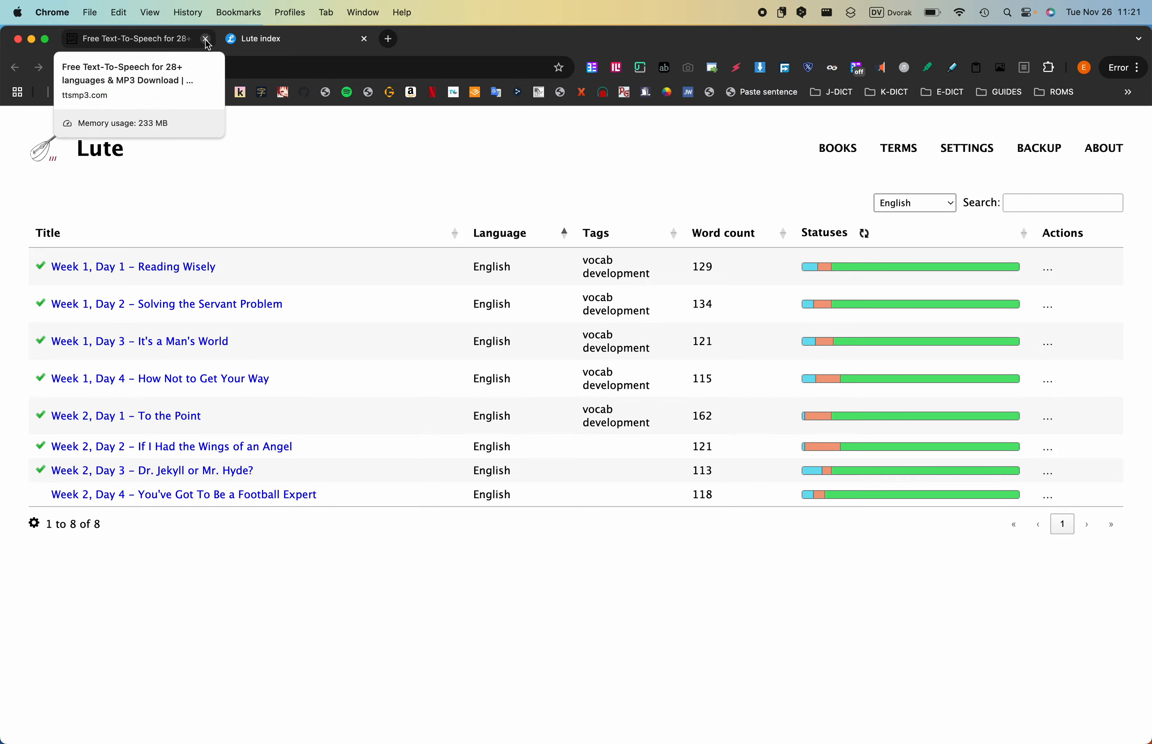
- Close the Free Text-To-Speech browser tab and minimize the Terminal window that is running Lute
left_click(206, 40)
key("ctrl+Up")
left_click(225, 230)
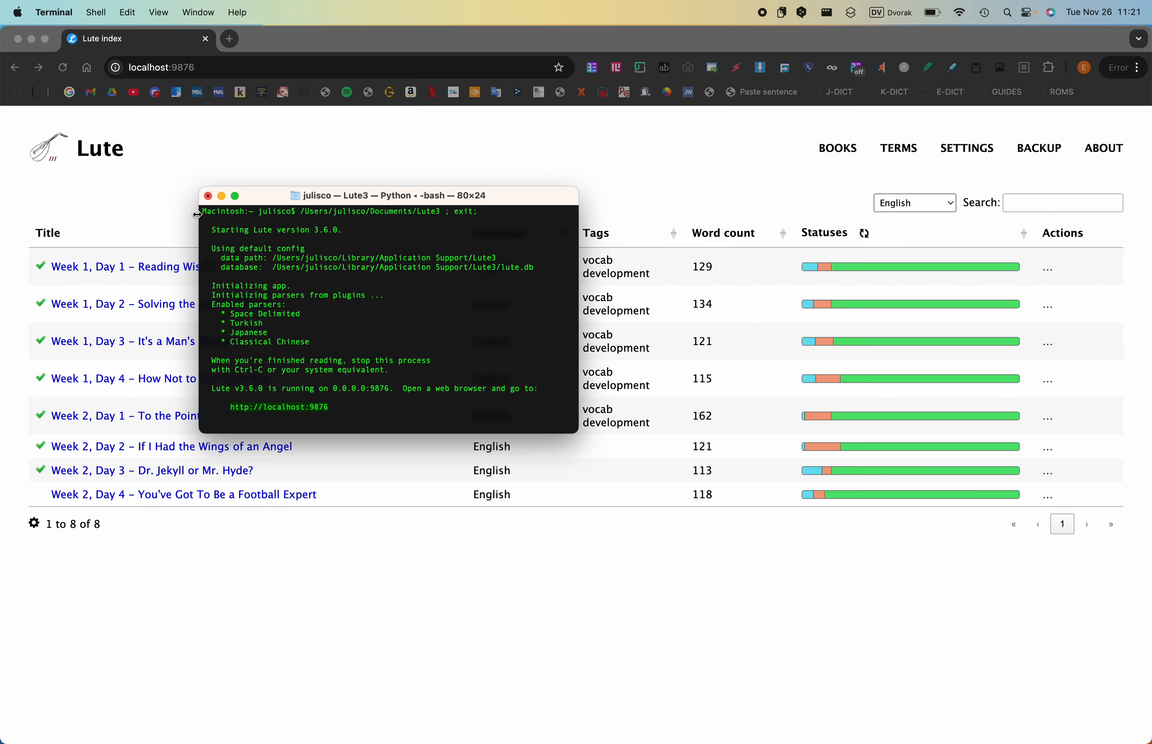
left_click(221, 195)
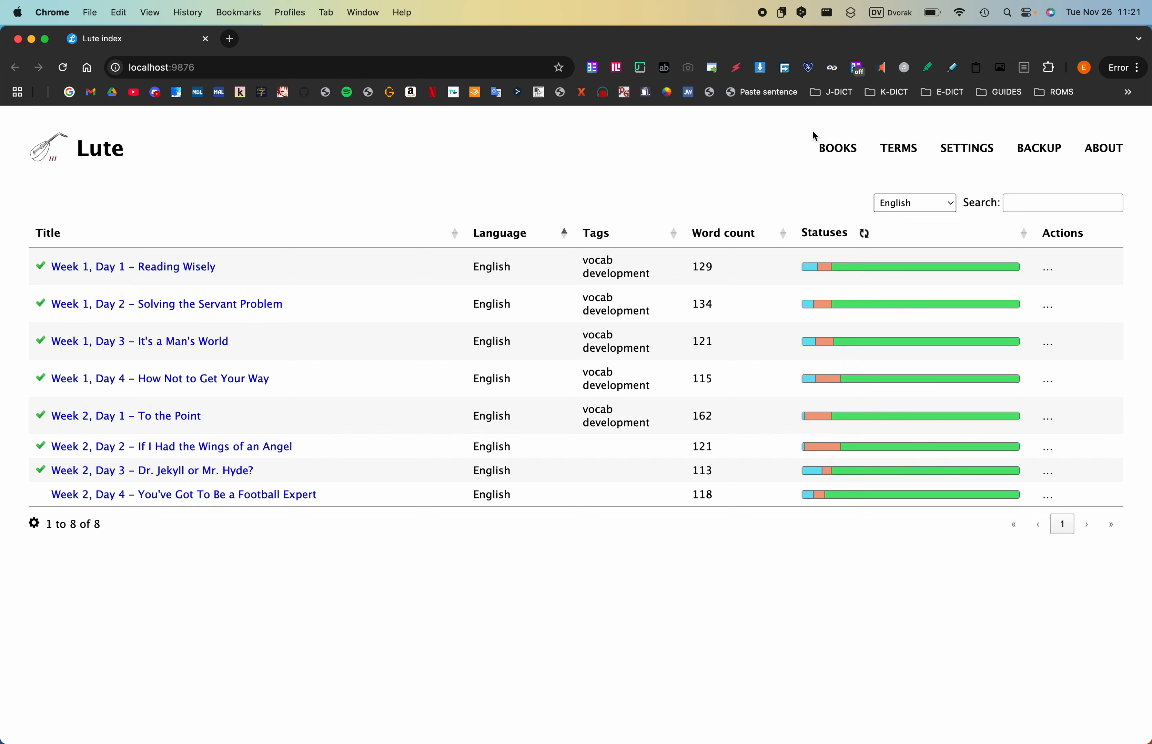
- Start creating a new book in Lute with English as its language
mouse_move(835, 146)
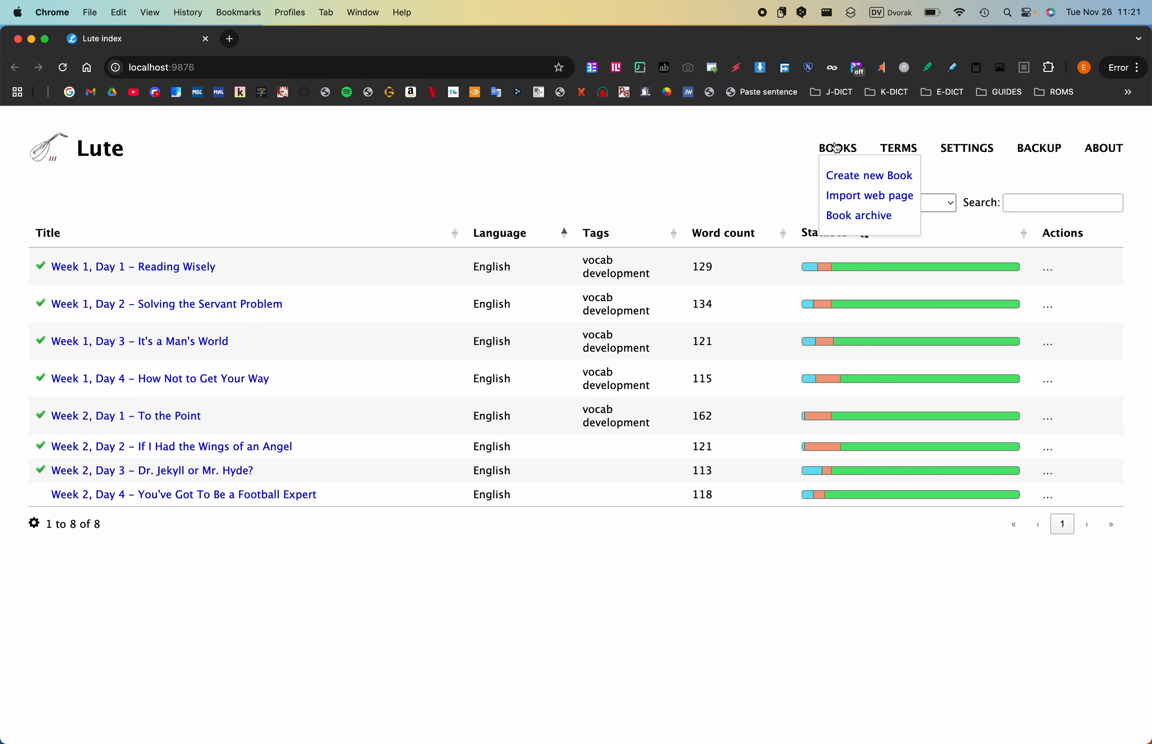
left_click(848, 174)
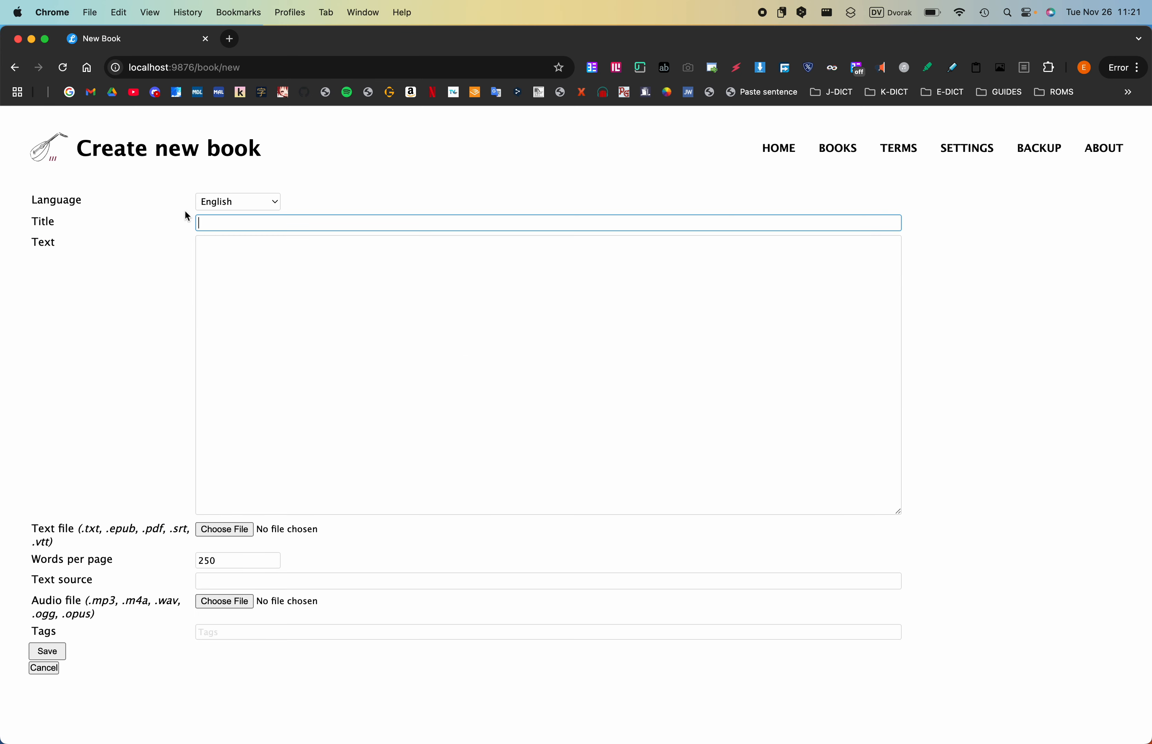
left_click(228, 200)
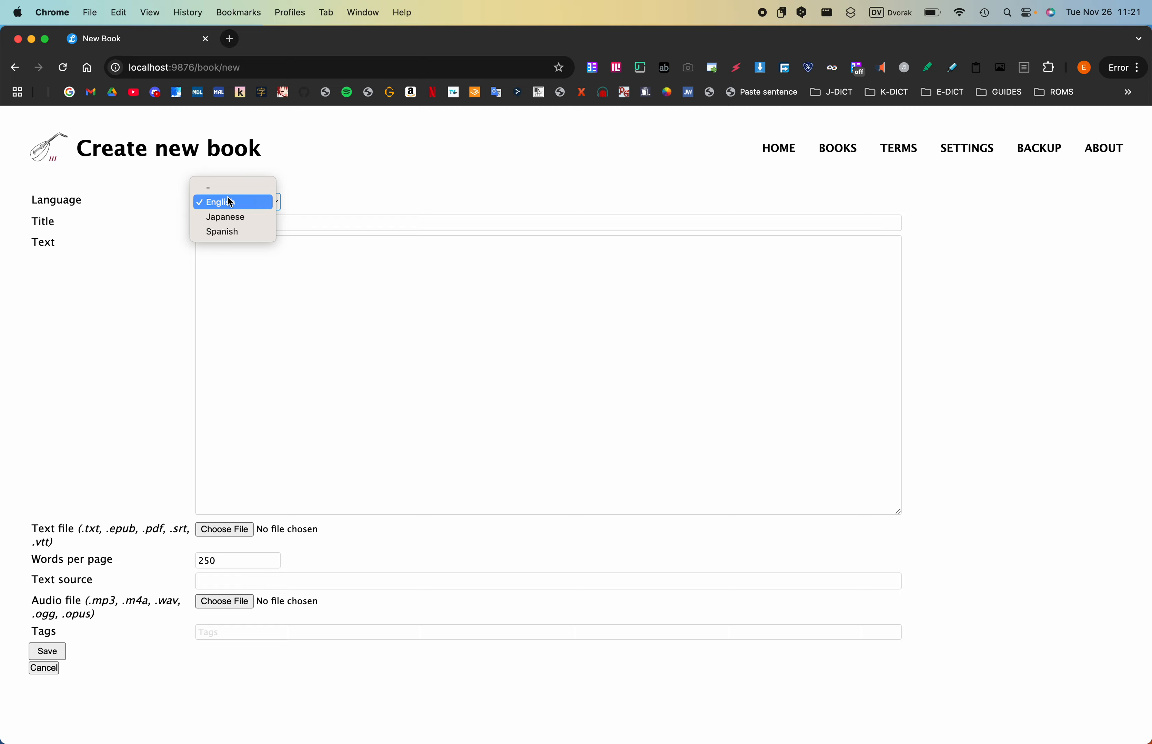
left_click(153, 204)
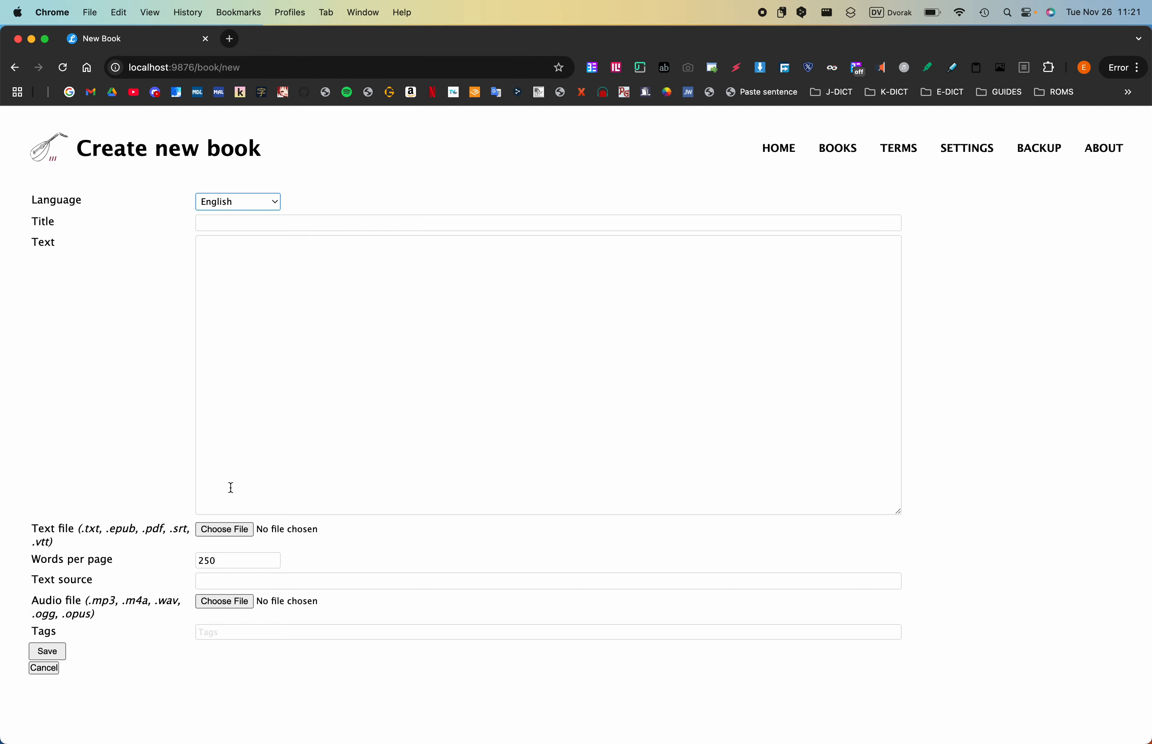
- Attach "Week 3, Day 1 - The Pep Talk.txt" from the 1100_WORDS_YOU_NEED_TO_KNOW folder as the new book's text file
left_click(225, 530)
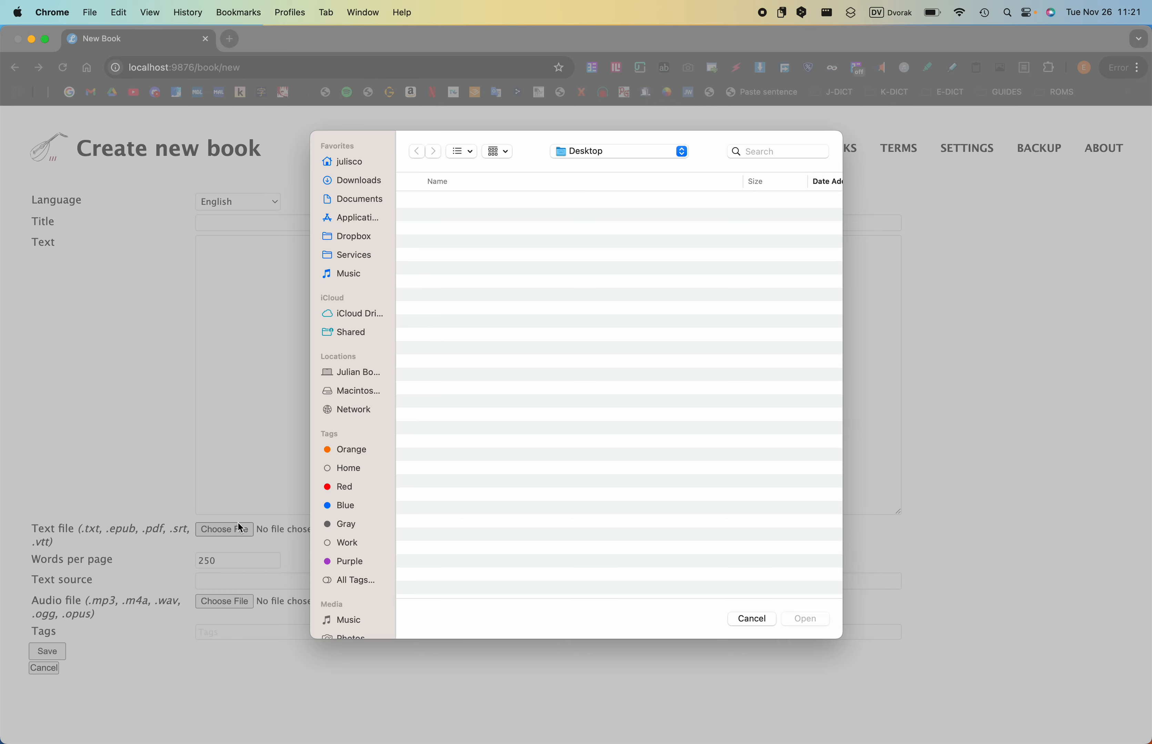
left_click(351, 202)
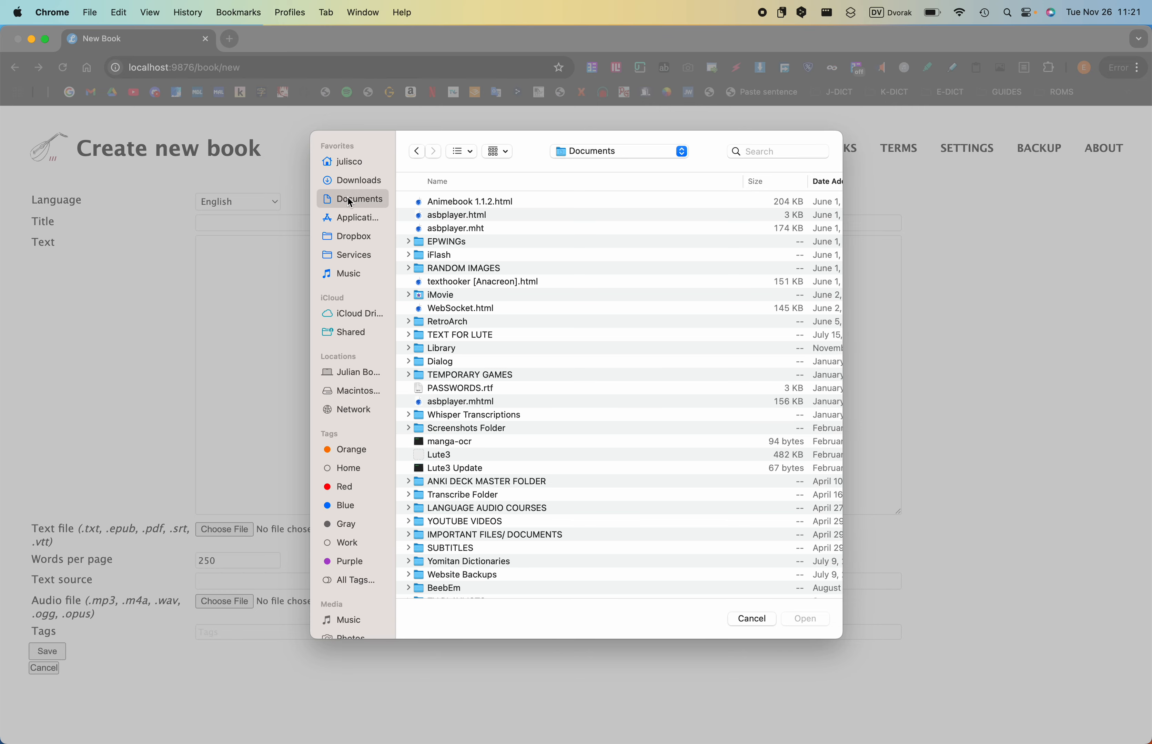
double_click(476, 508)
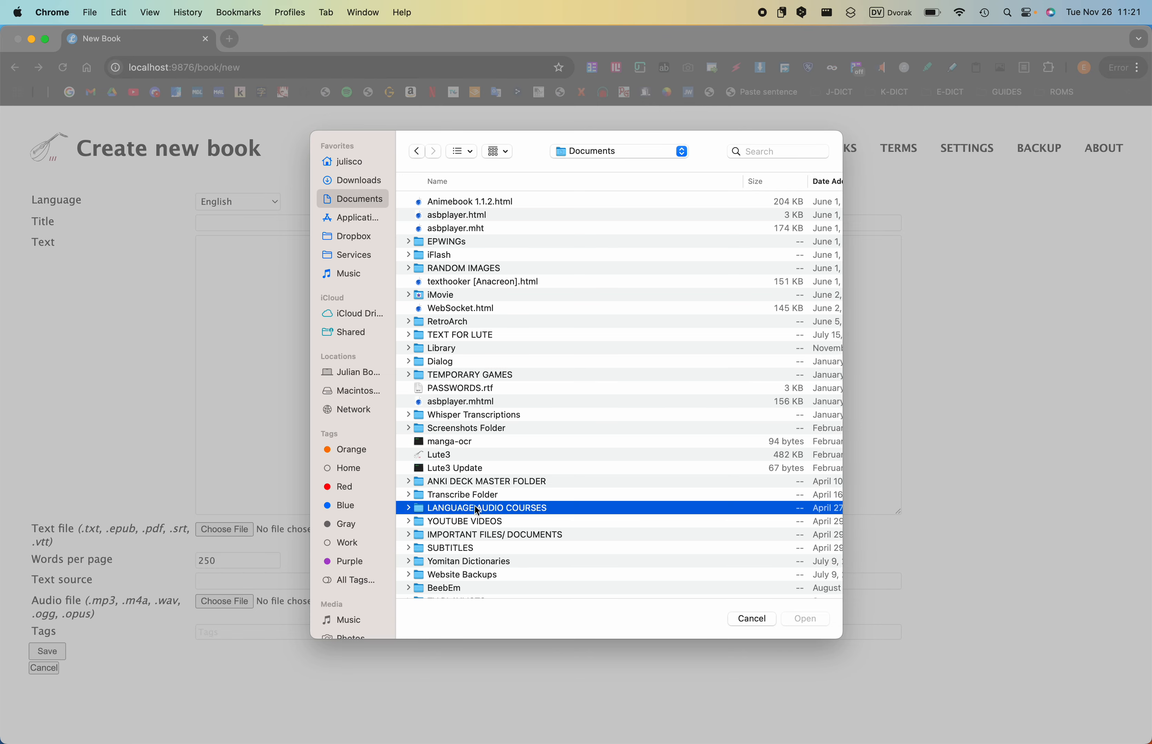
double_click(441, 241)
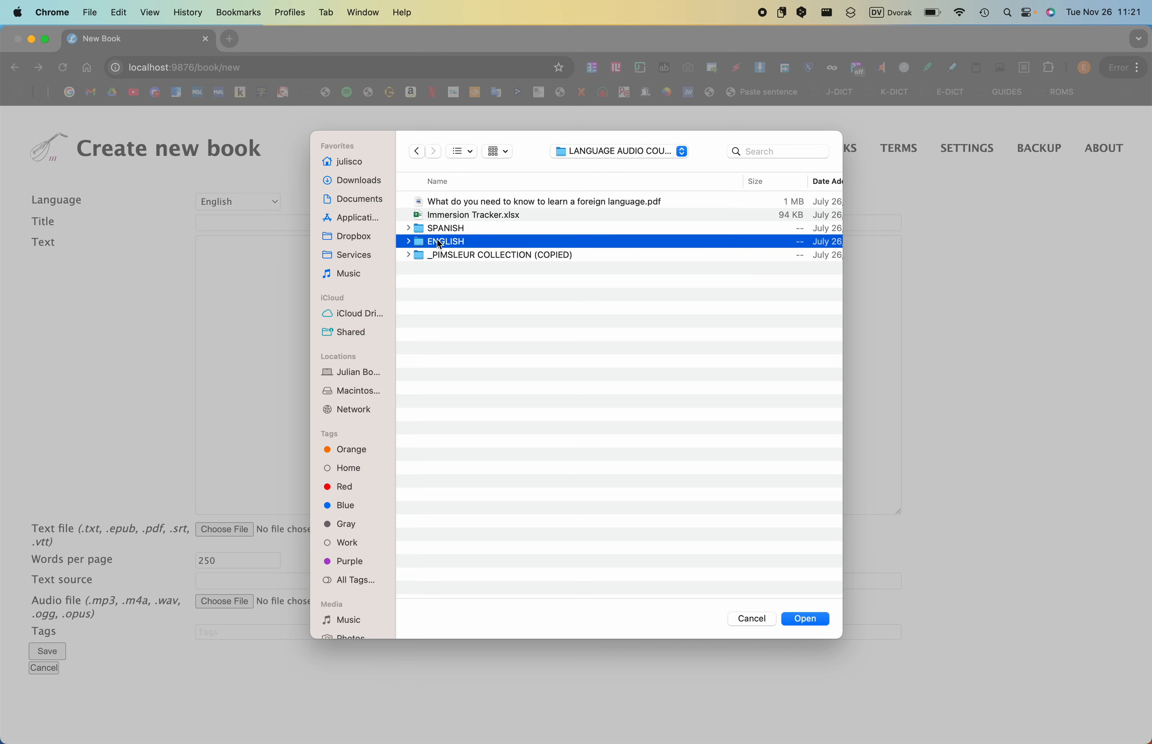
double_click(442, 200)
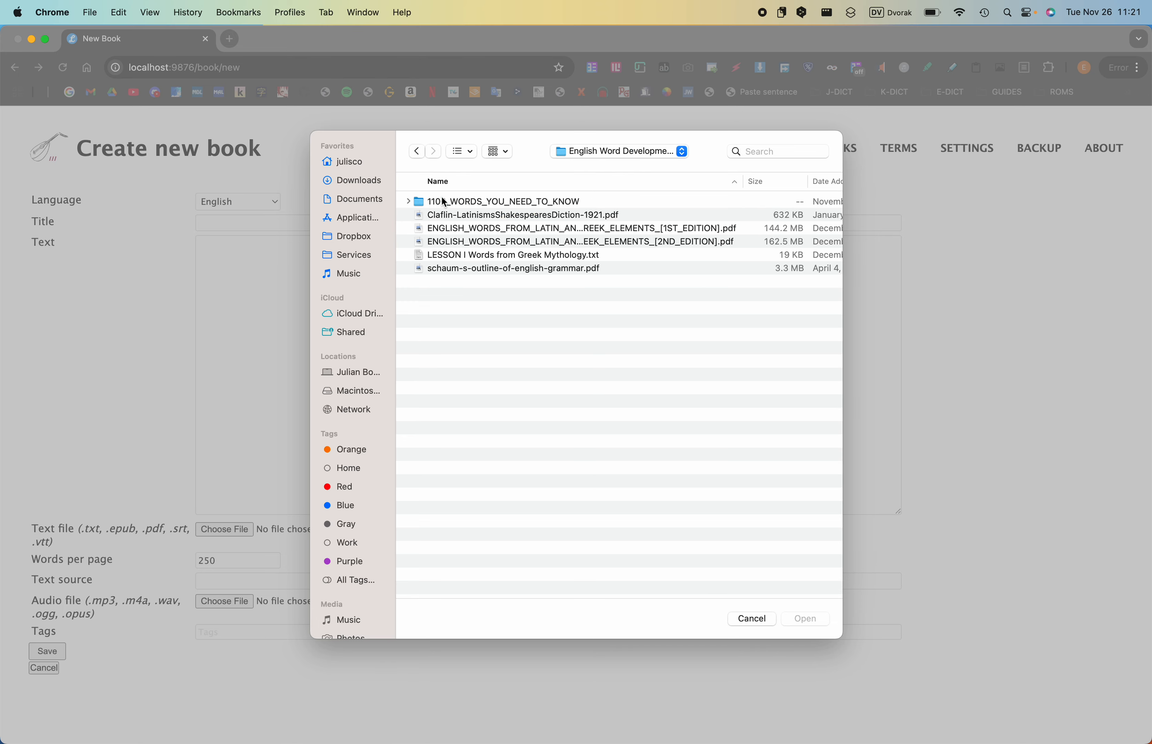
double_click(445, 201)
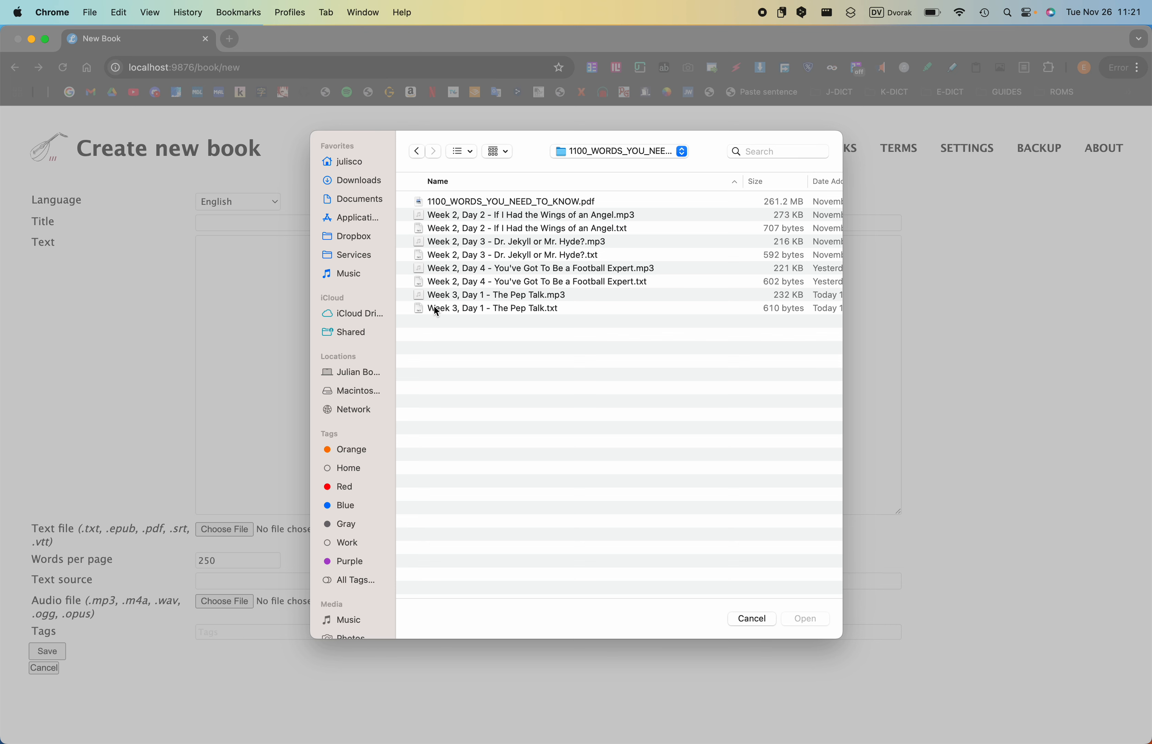
left_click(463, 310)
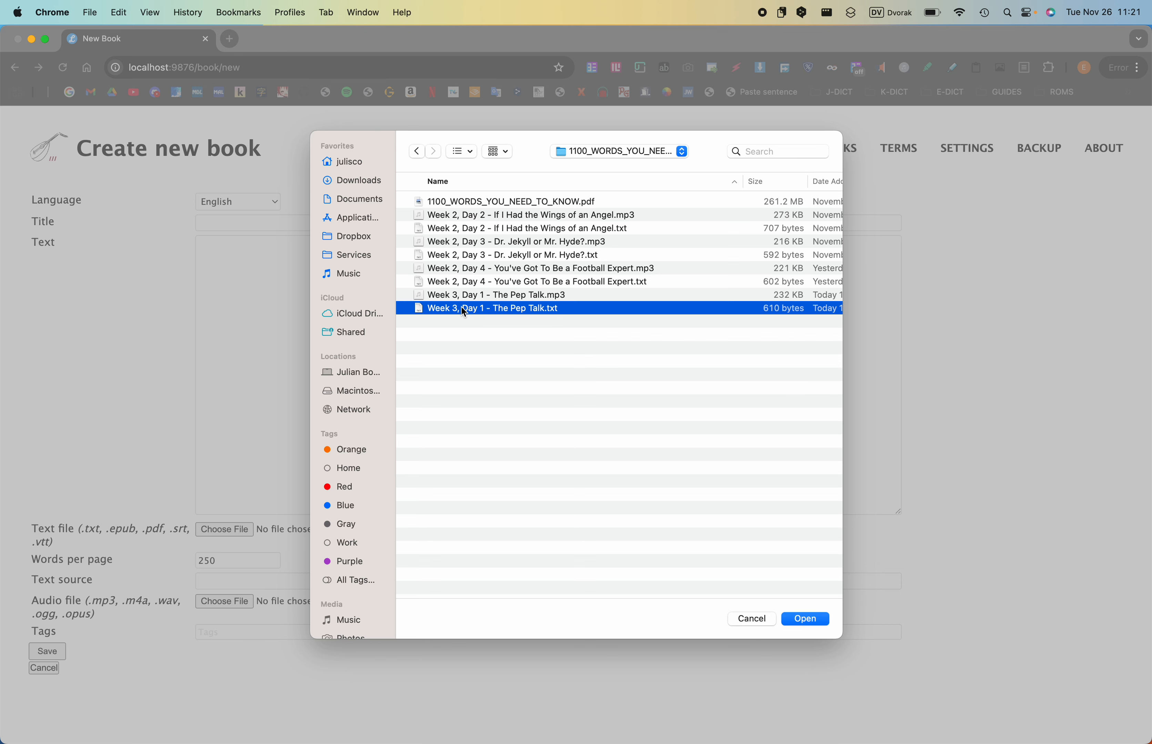
left_click(805, 619)
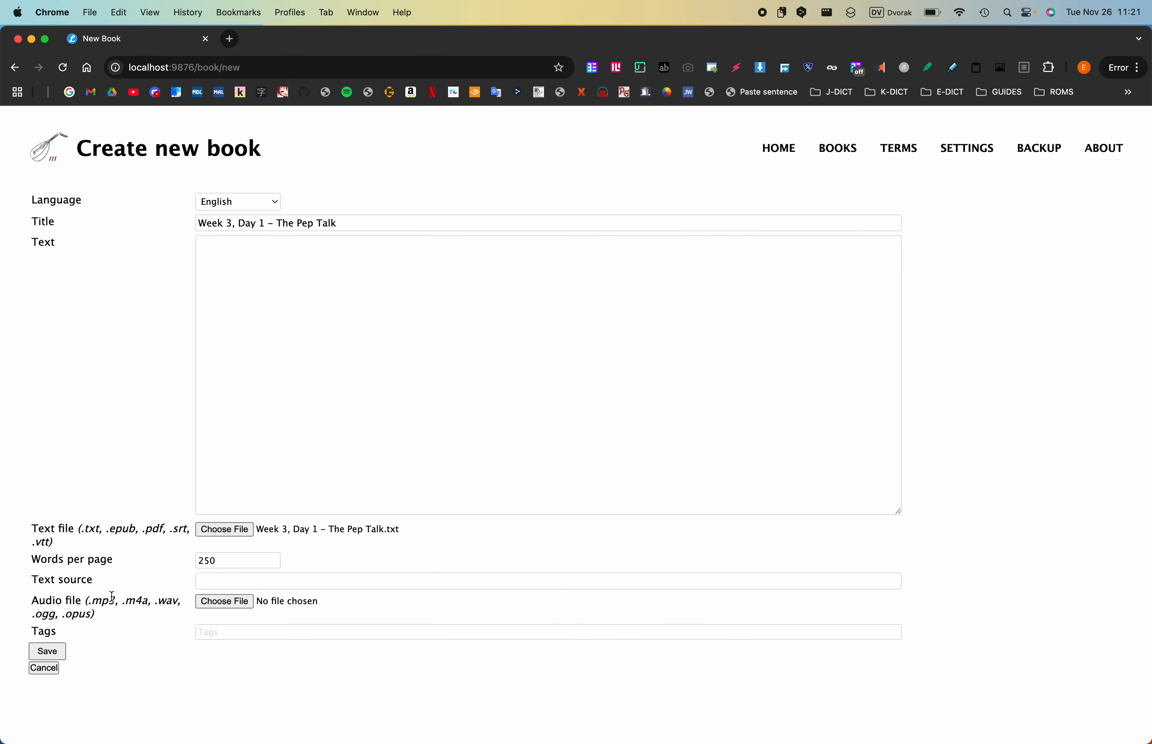
- Attach "Week 3, Day 1 - The Pep Talk.mp3" as the new book's audio file
left_click(230, 605)
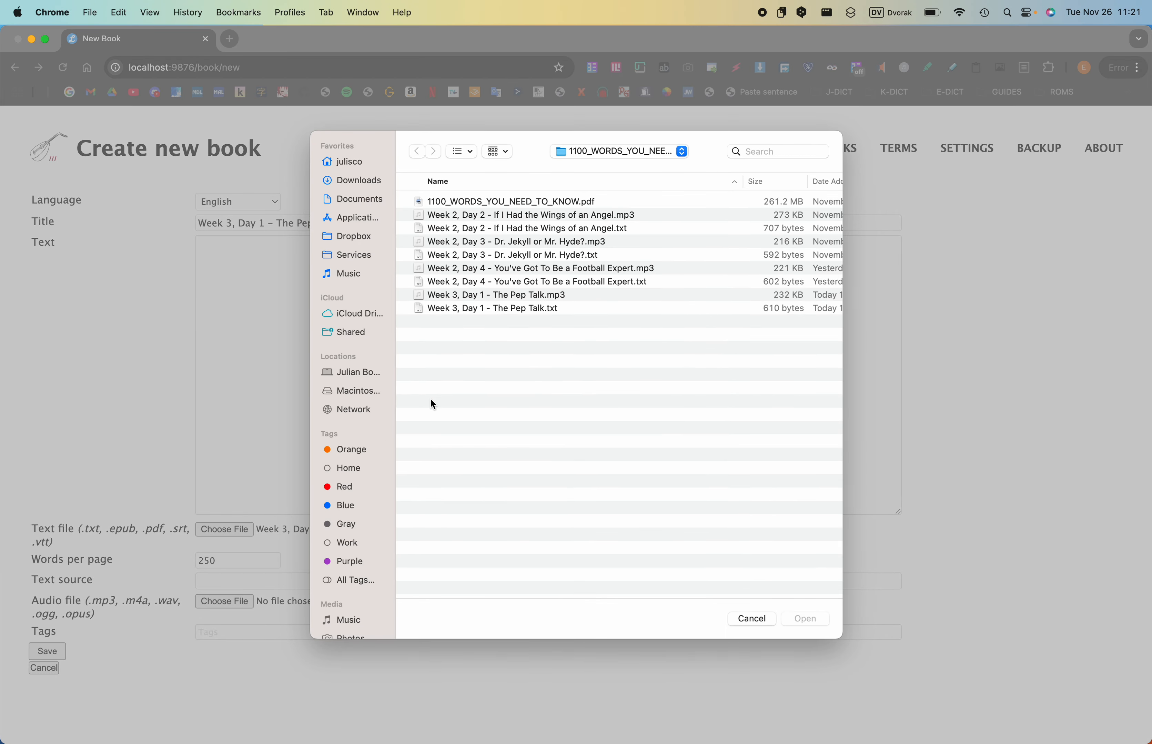
left_click(491, 295)
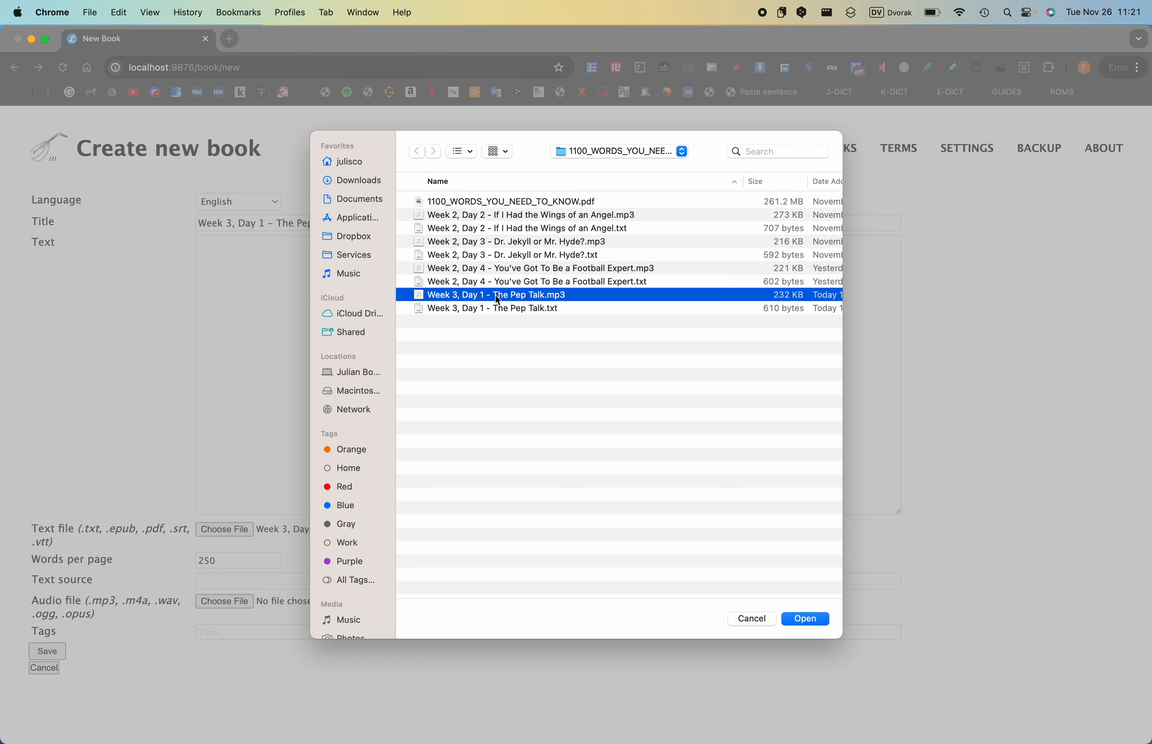
left_click(804, 619)
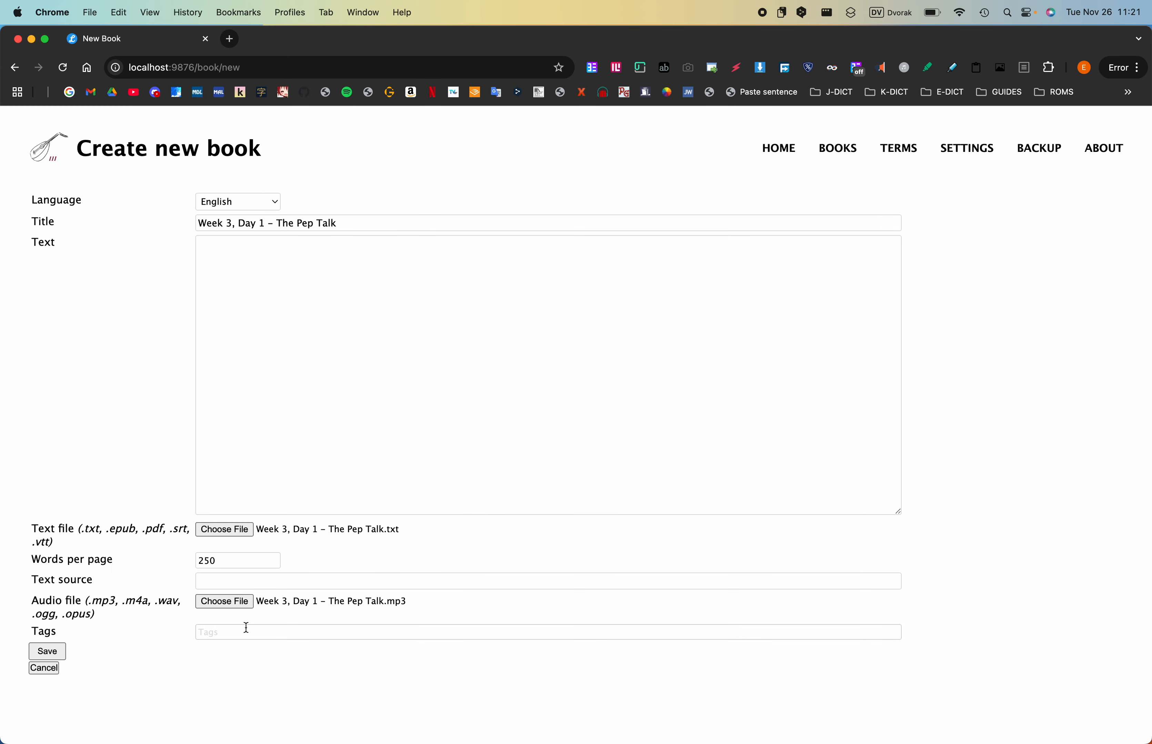
- Tag the new book with "vocab development" and save it
left_click(249, 630)
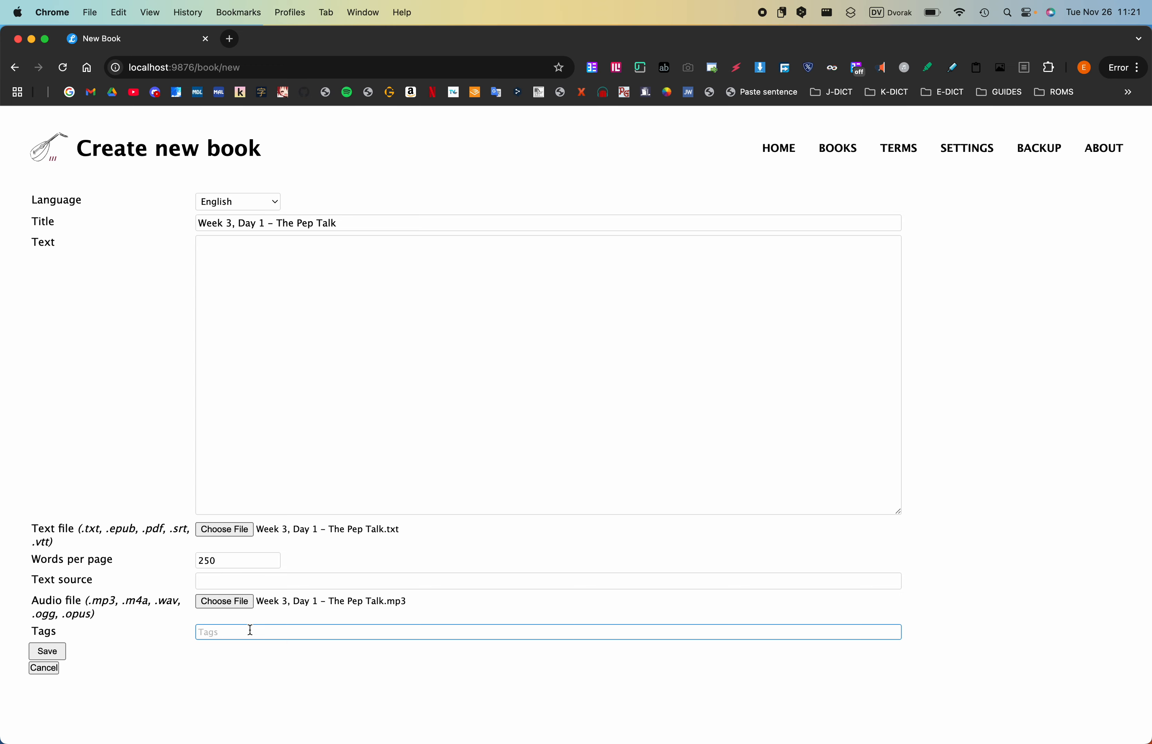
type("v")
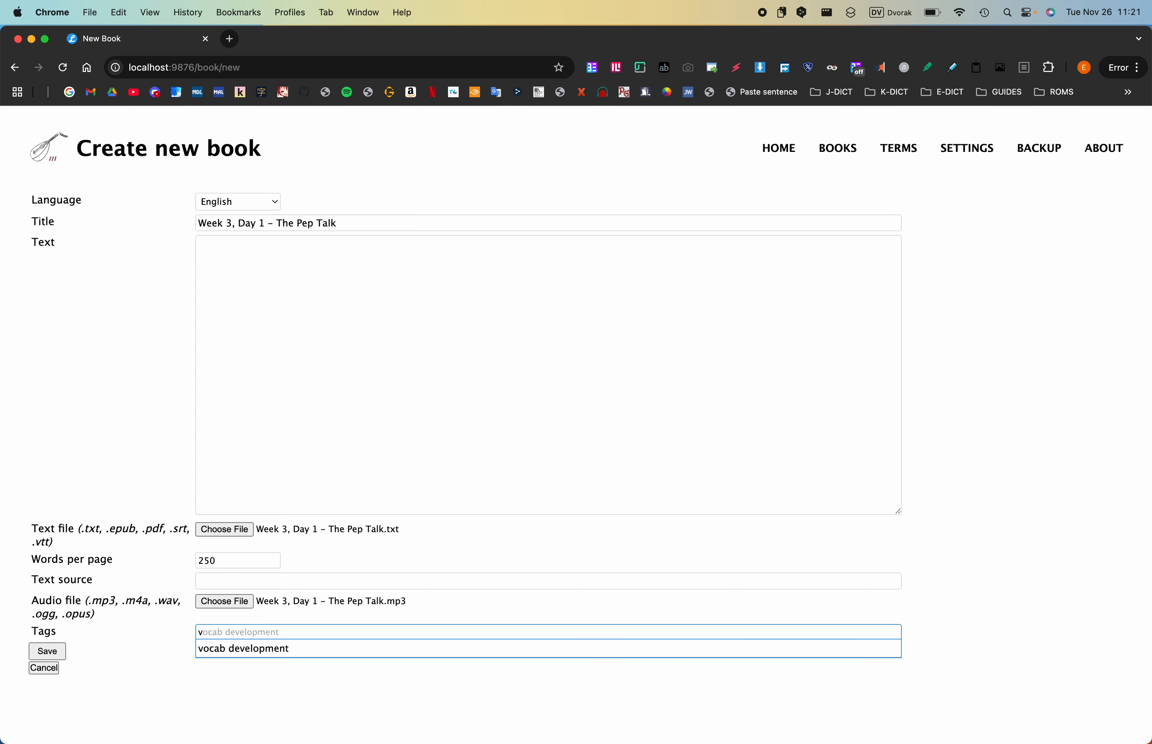
left_click(250, 646)
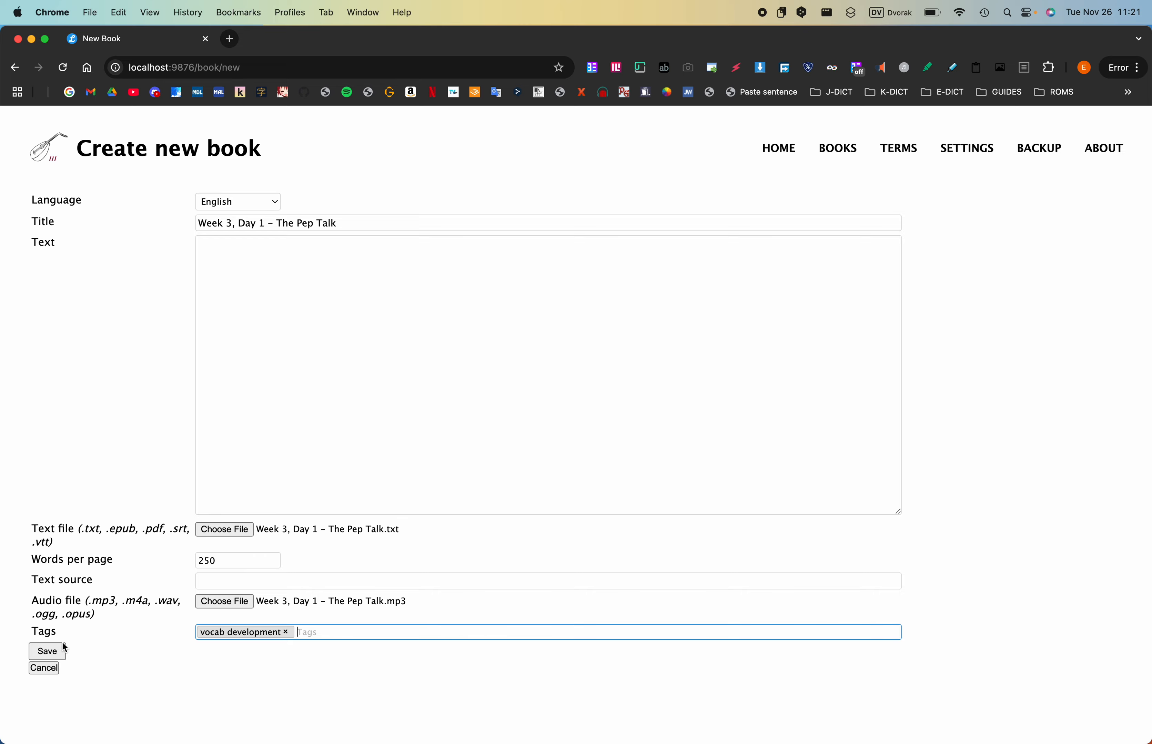
left_click(64, 651)
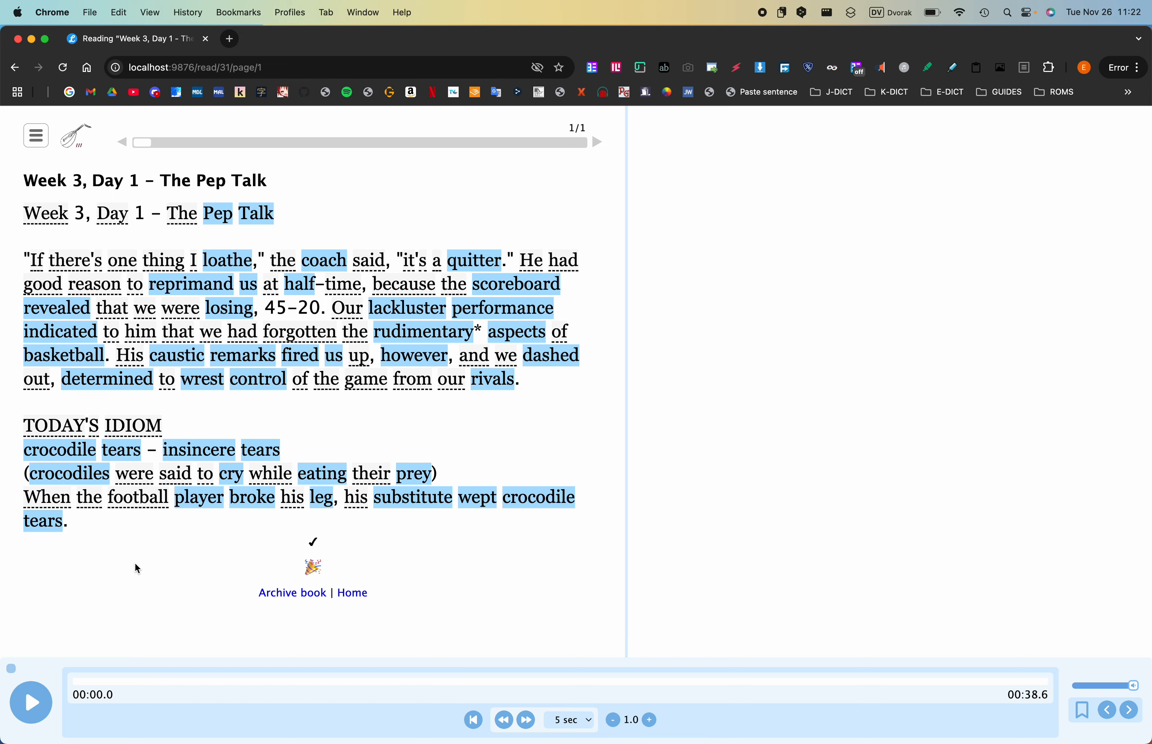
- Enlarge 1100_WORDS_YOU_NEED_TO_KNOW.pdf in Preview, examine the new words and passage for 3rd Week, 1st Day, and return to Lute in Chrome
key("ctrl+Left")
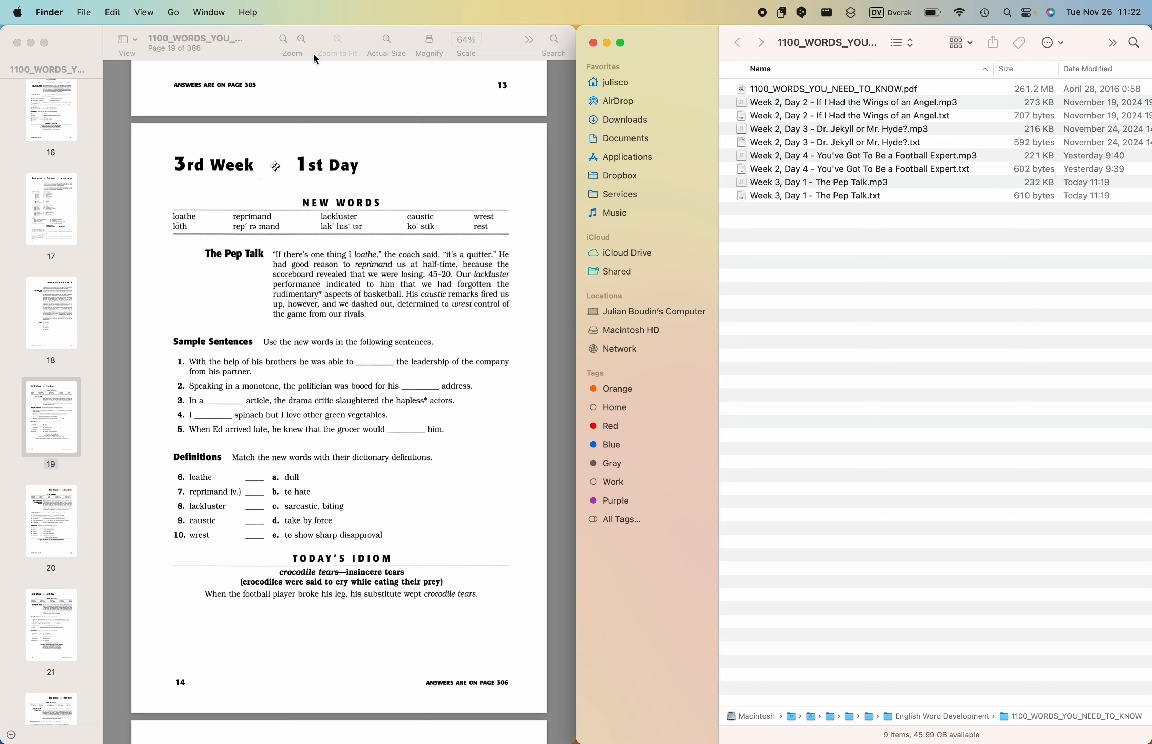
double_click(244, 32)
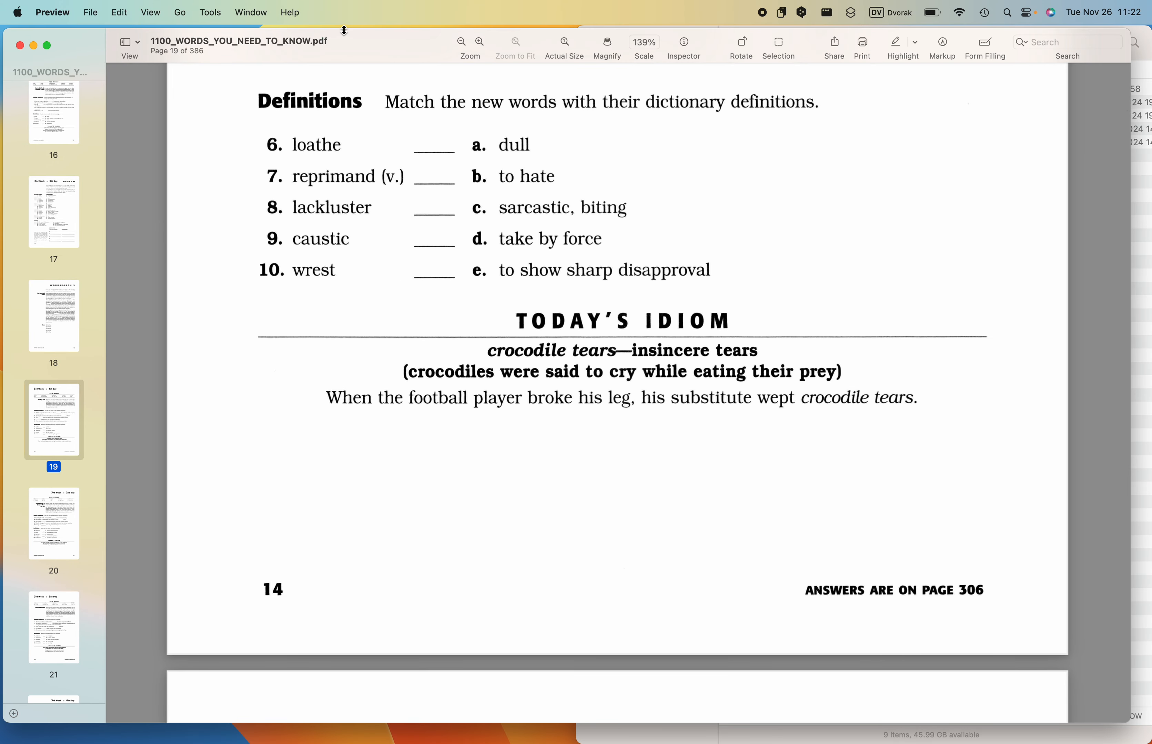
left_click_drag(344, 30, 356, 30)
scroll(368, 218, "up", 10)
scroll(368, 218, "up", 2)
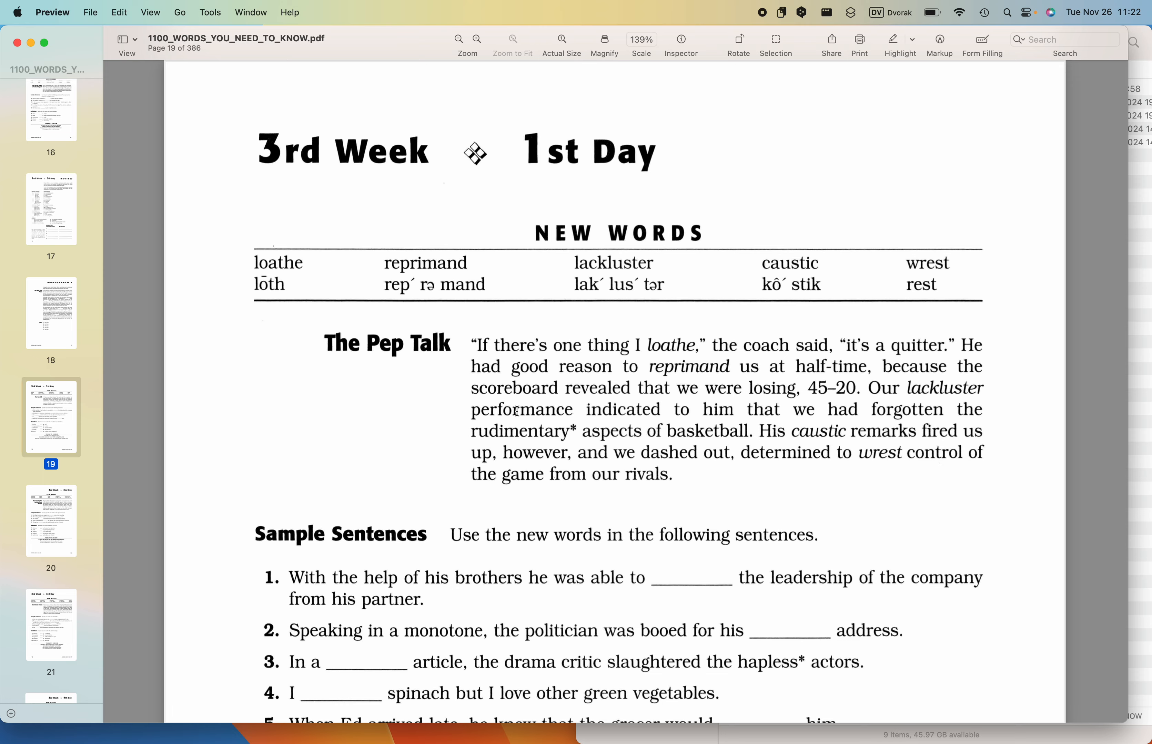
key("super+Tab")
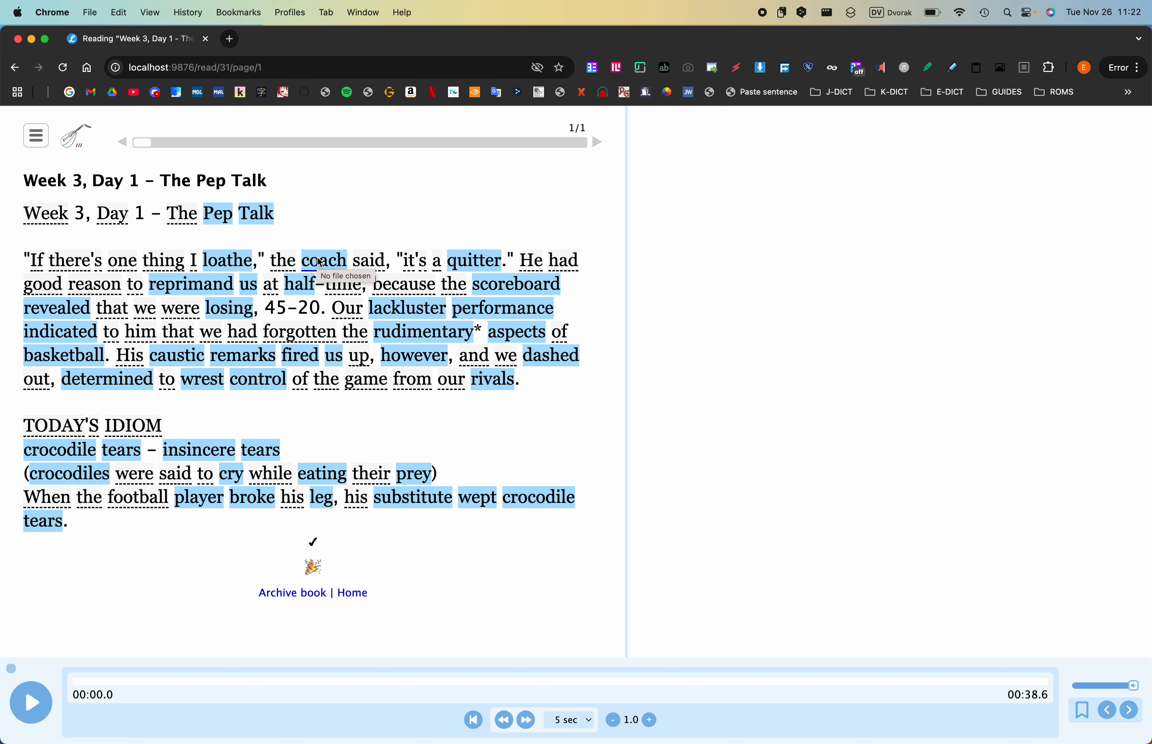
- Mark "coach", "quitter", "us" and "half" as well known in The Pep Talk passage
key("w")
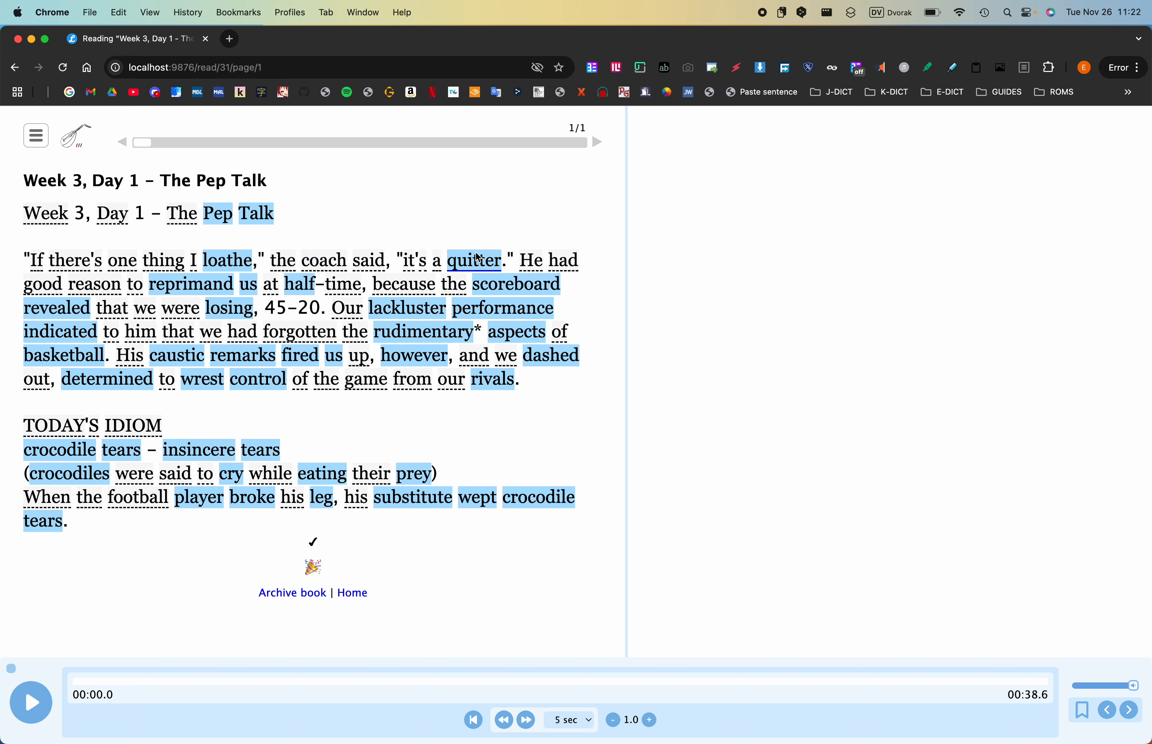
key("w")
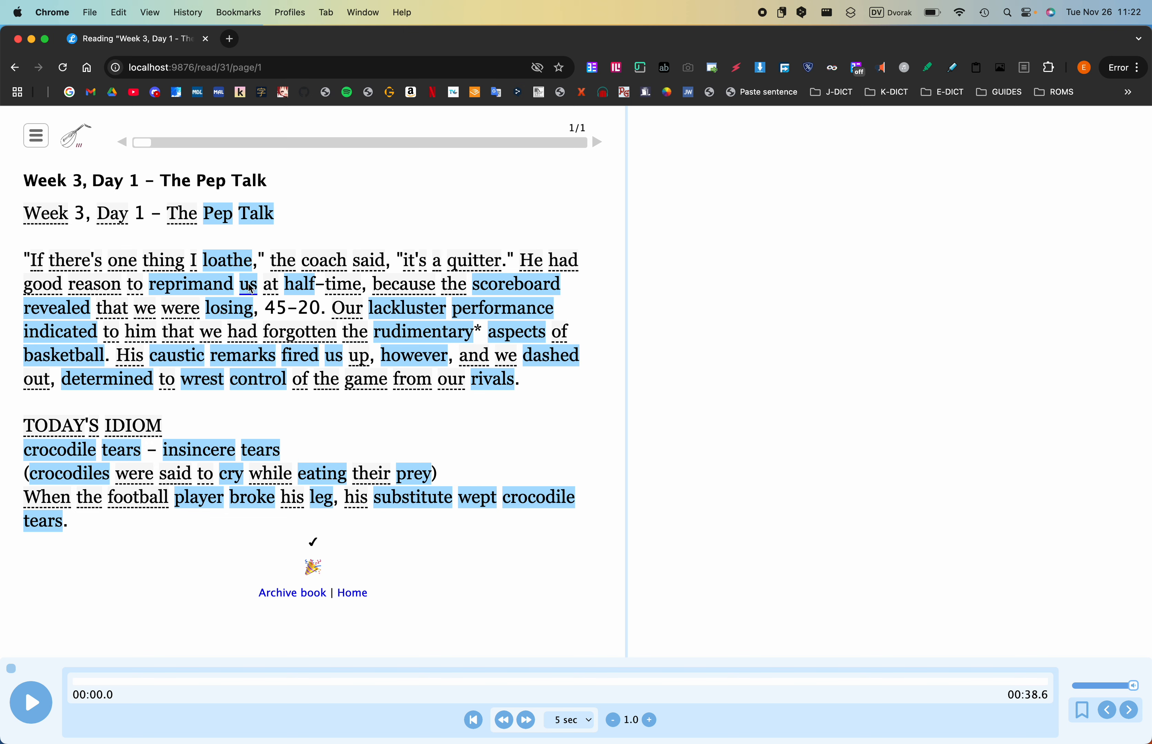
key("w")
key("w")
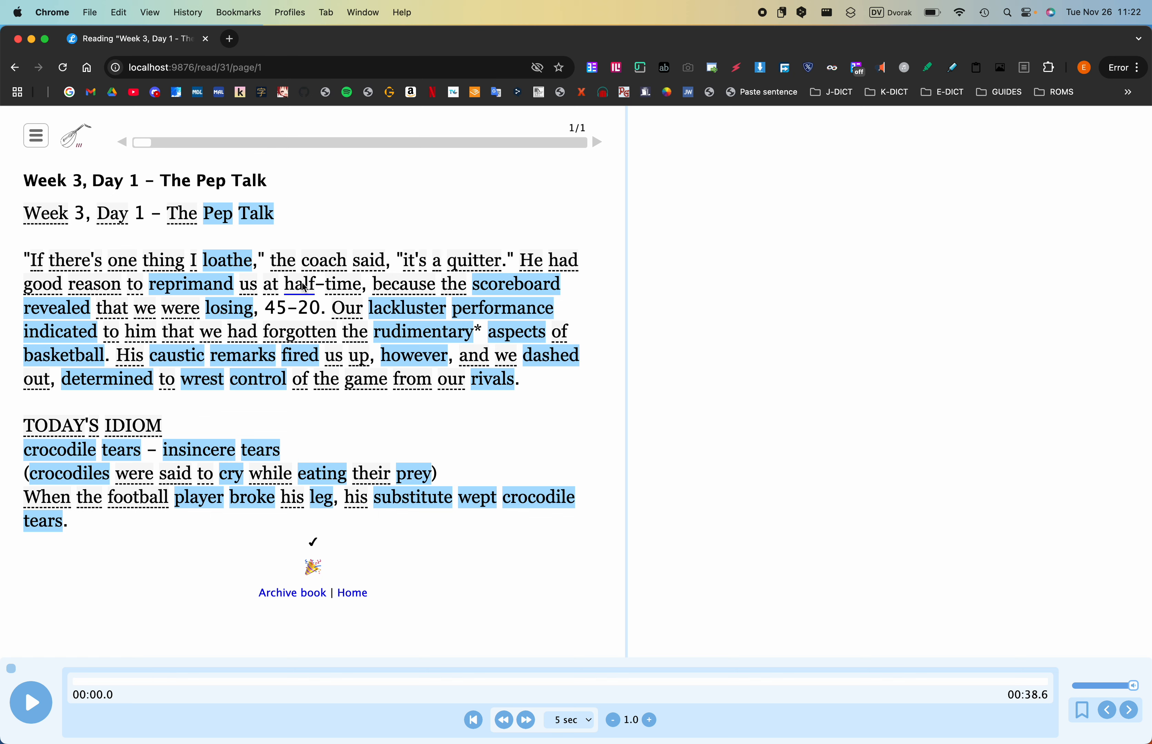
- Save "half-time" as a single ignored term and mark "scoreboard", "revealed", "losing", "performance" and "indicated" as well known
left_click_drag(305, 287, 330, 287)
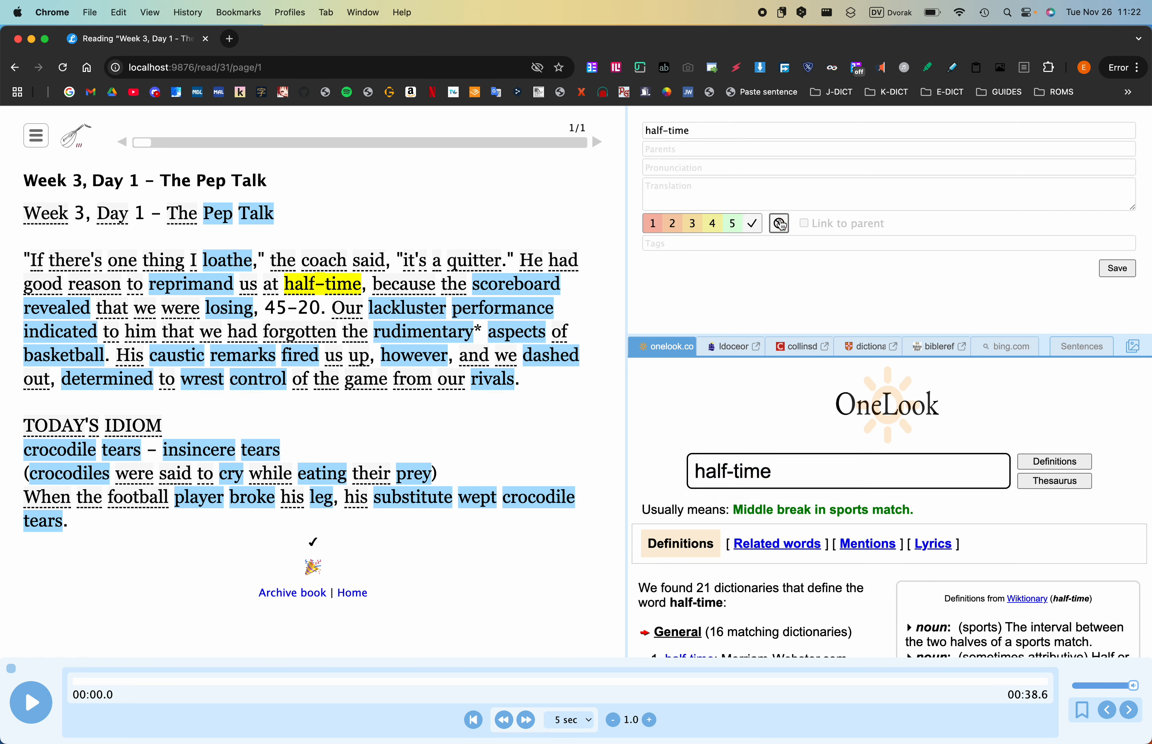
left_click(1114, 268)
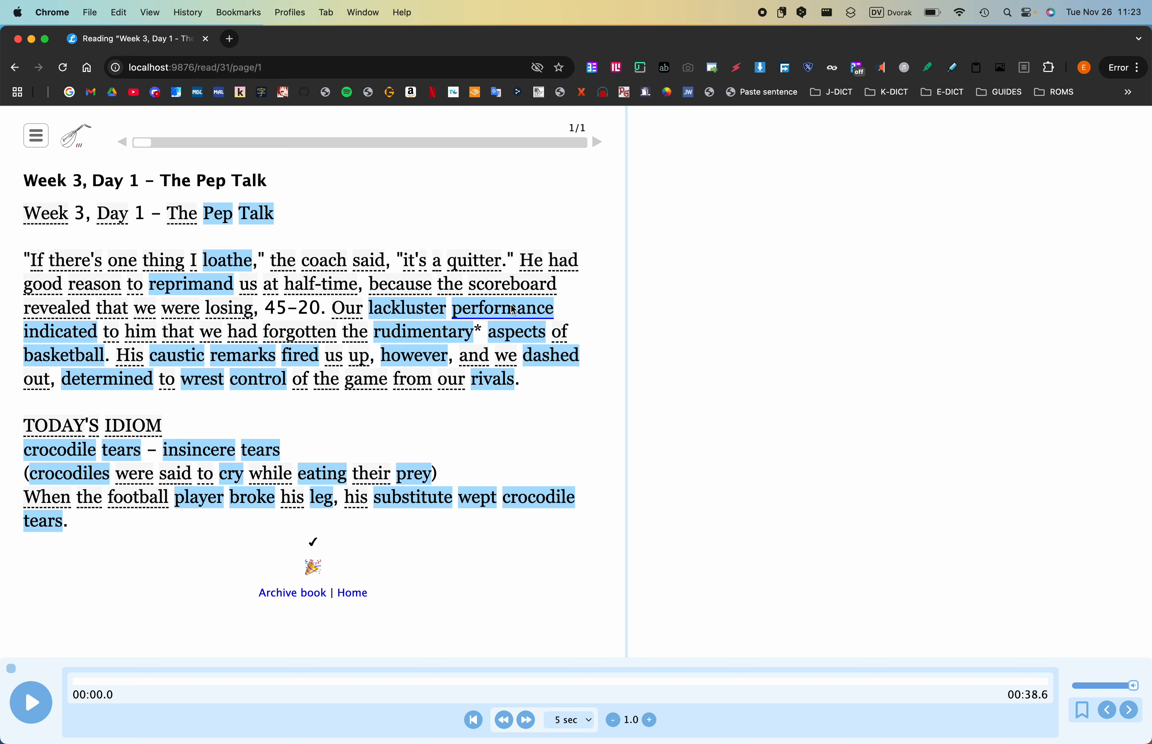
left_click(56, 333)
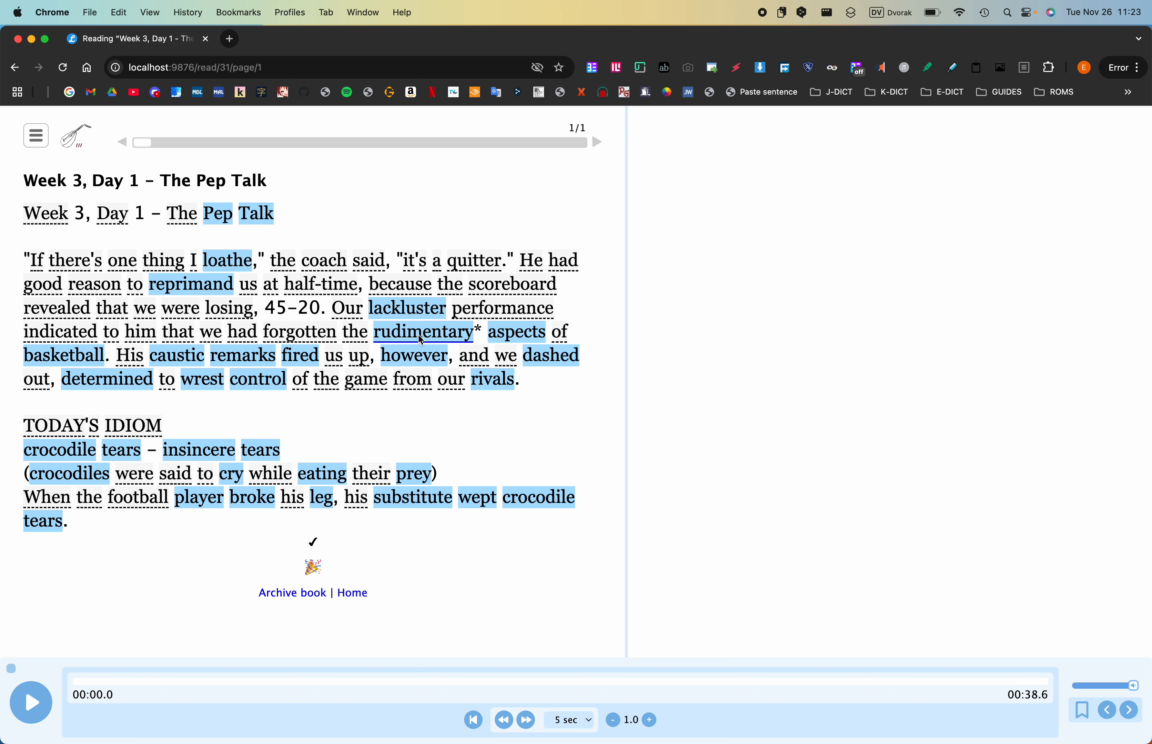
- Save "rudimentary" as a term with status 1 and mark "aspects" and "basketball" as well known
left_click(467, 335)
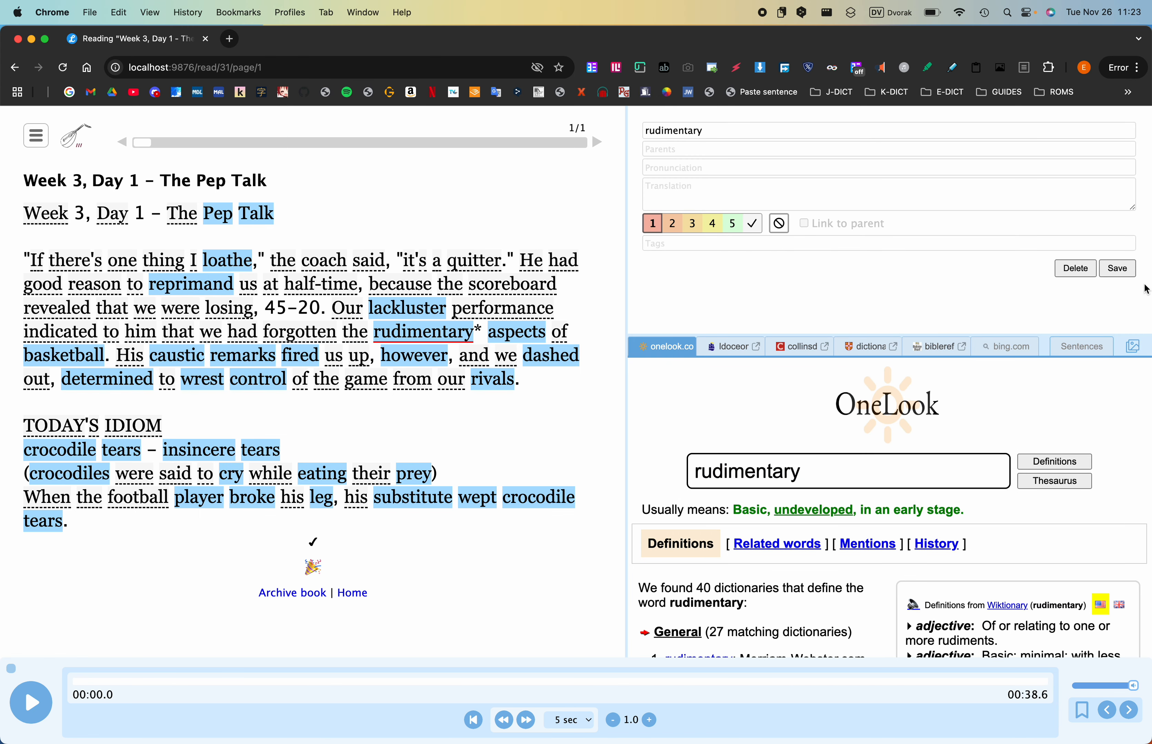
left_click(1131, 274)
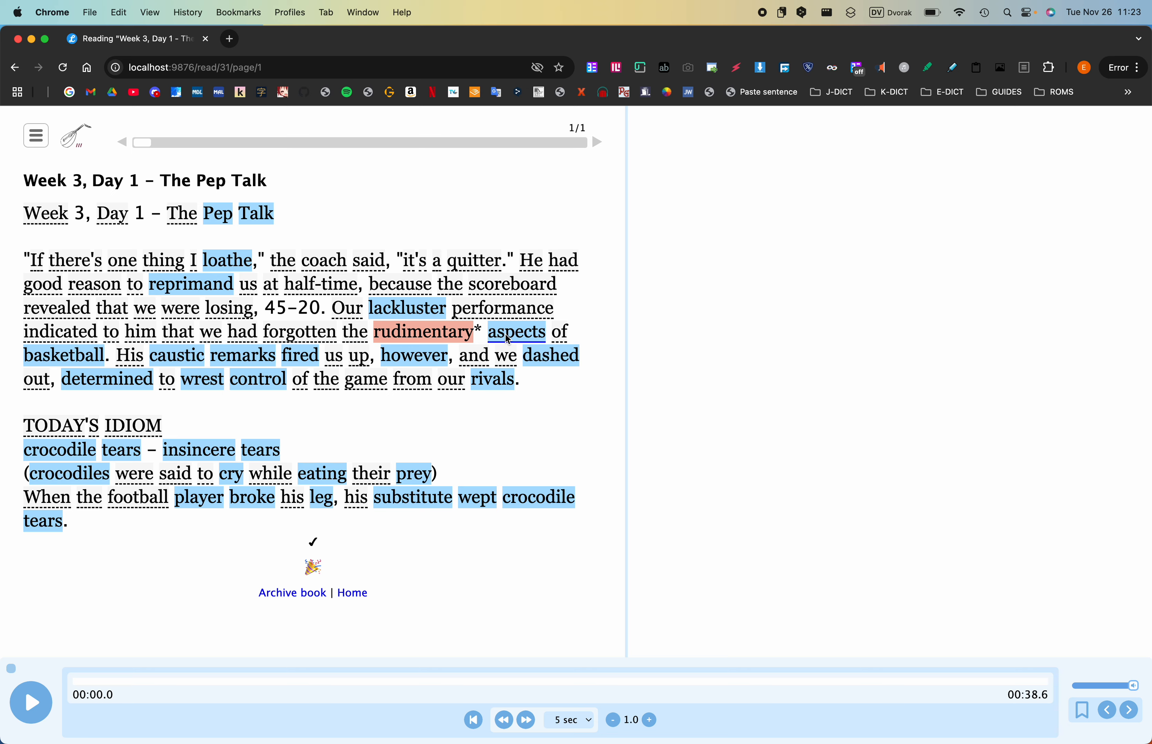
key("w")
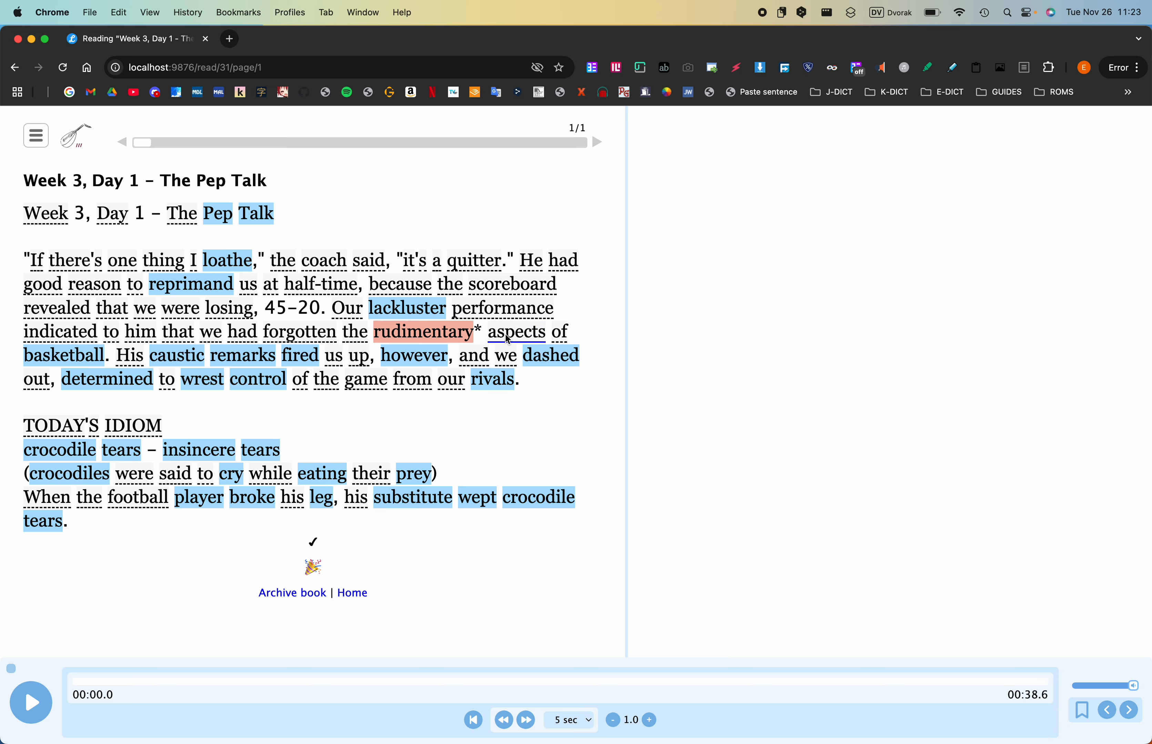
key("w")
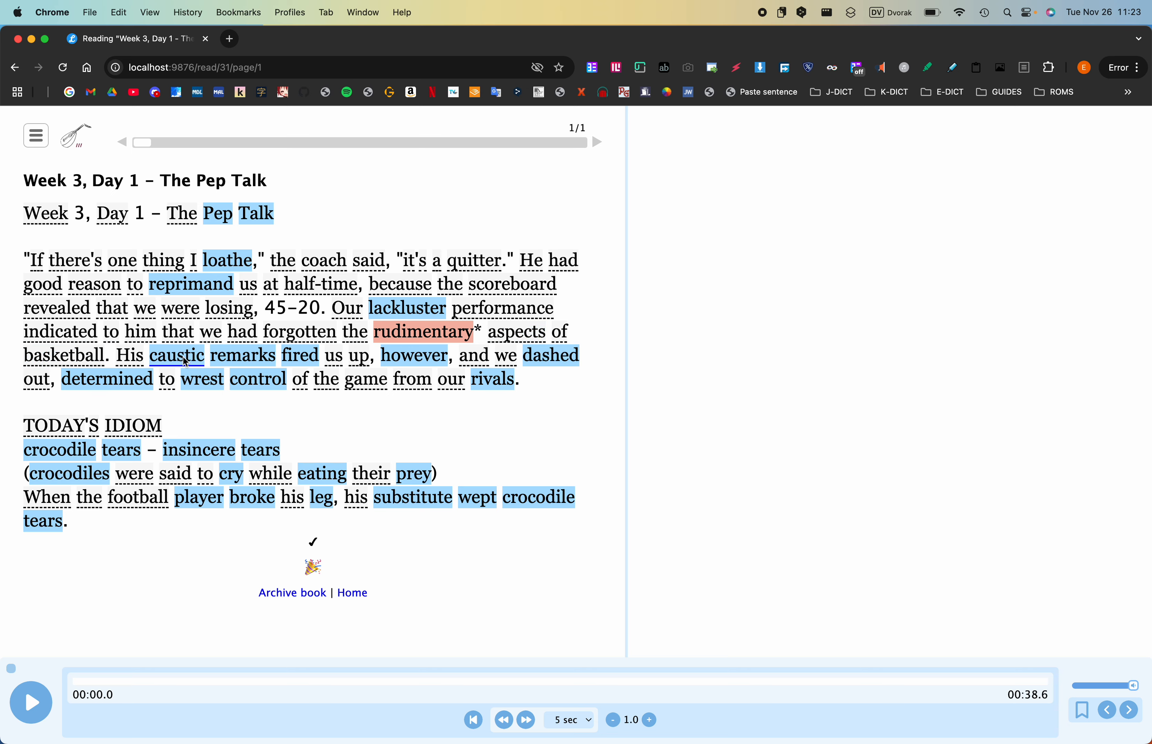
- Check the new words in Preview, return to Chrome, and mark "remarks", "fired", "however", "dashed", "determined", "control" and "rivals" as well known
key("ctrl+Left")
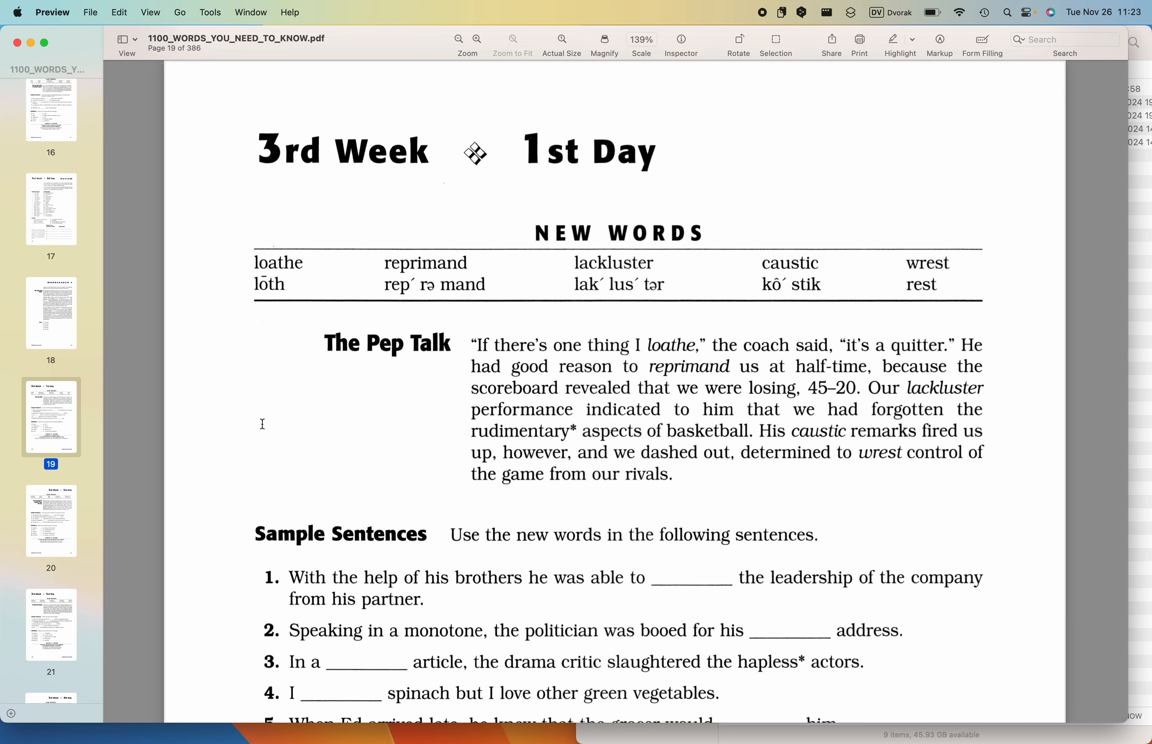
key("ctrl+Right")
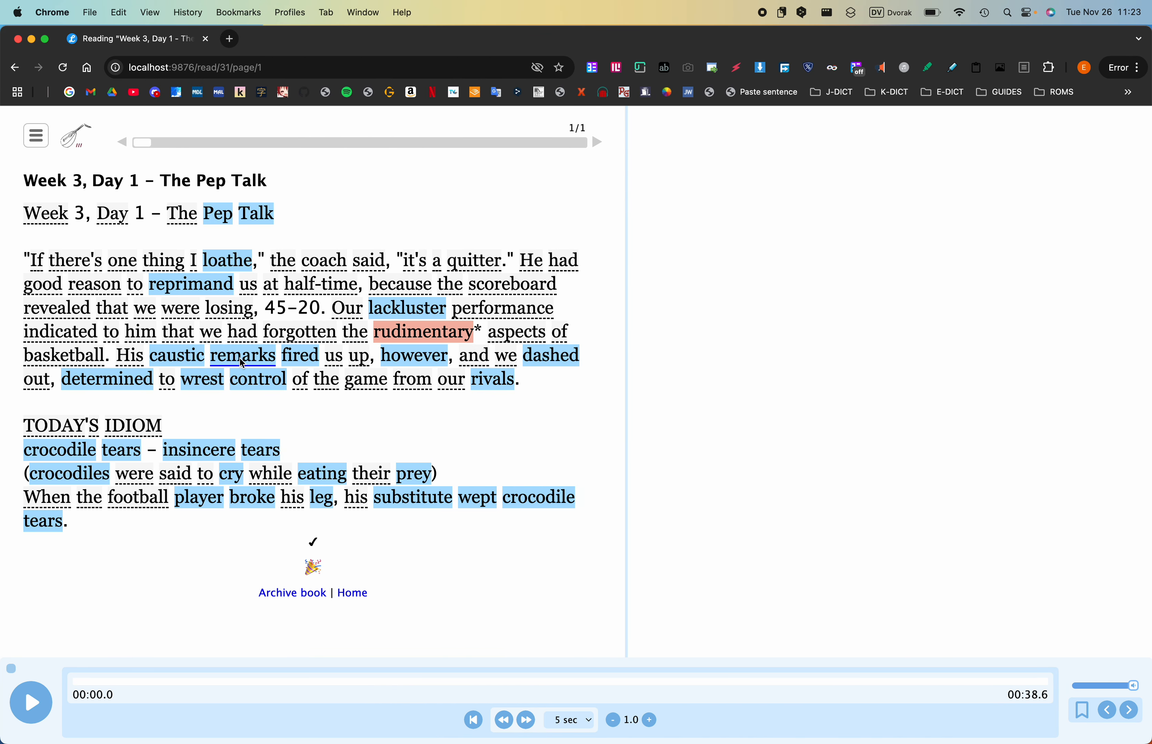
key("w")
key("w")
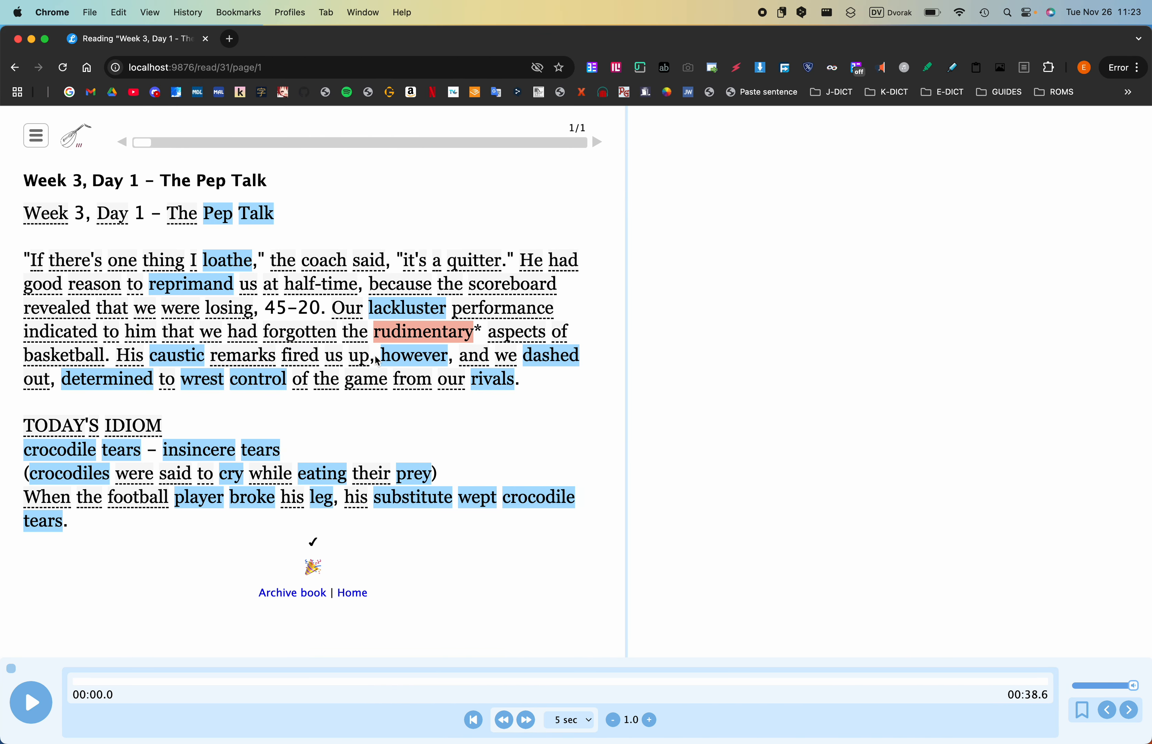
key("w")
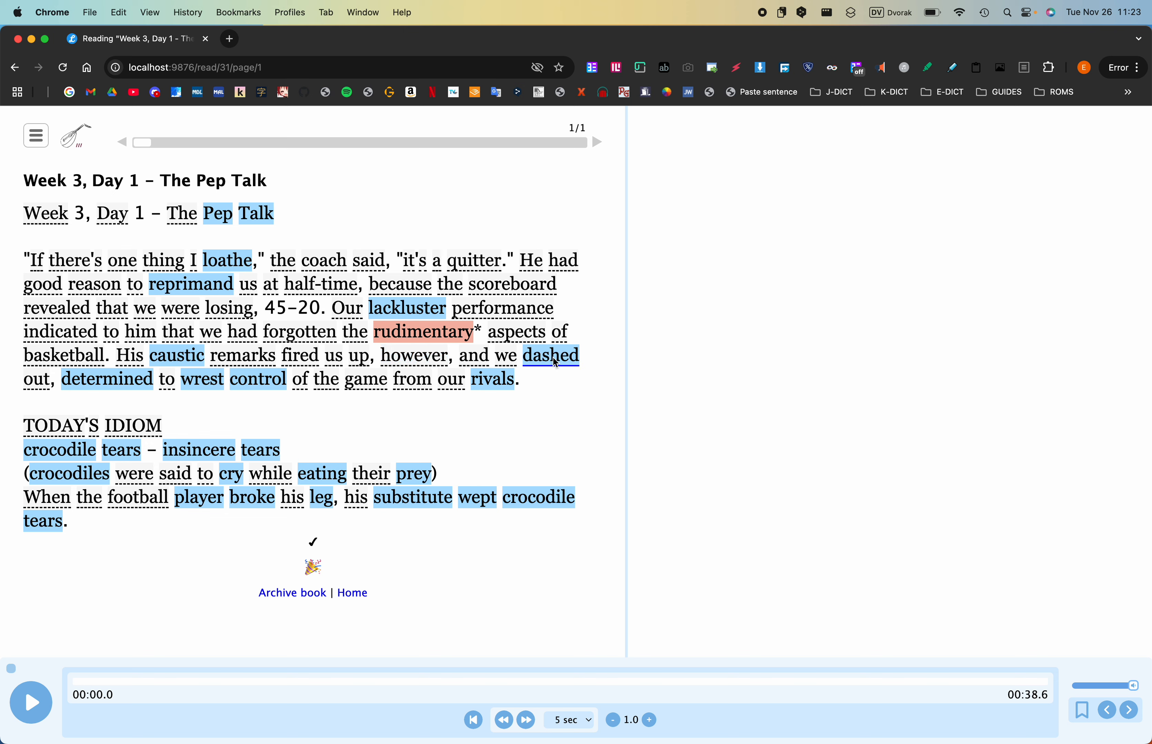
key("w")
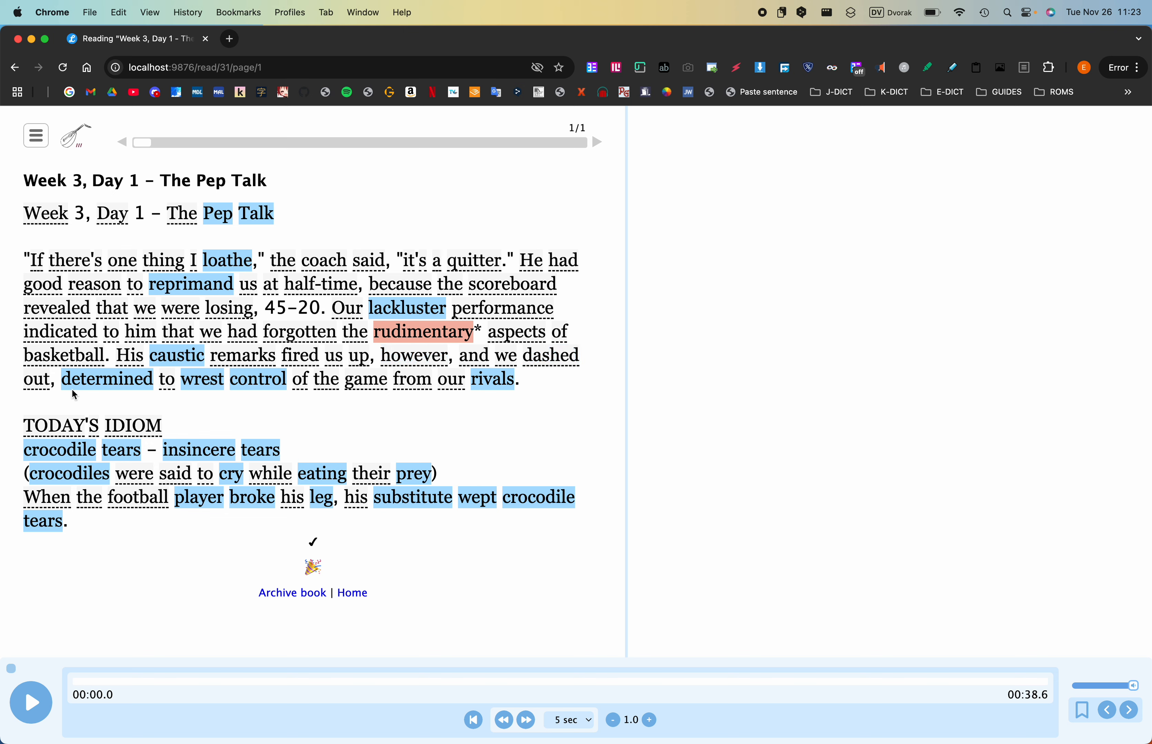
key("w")
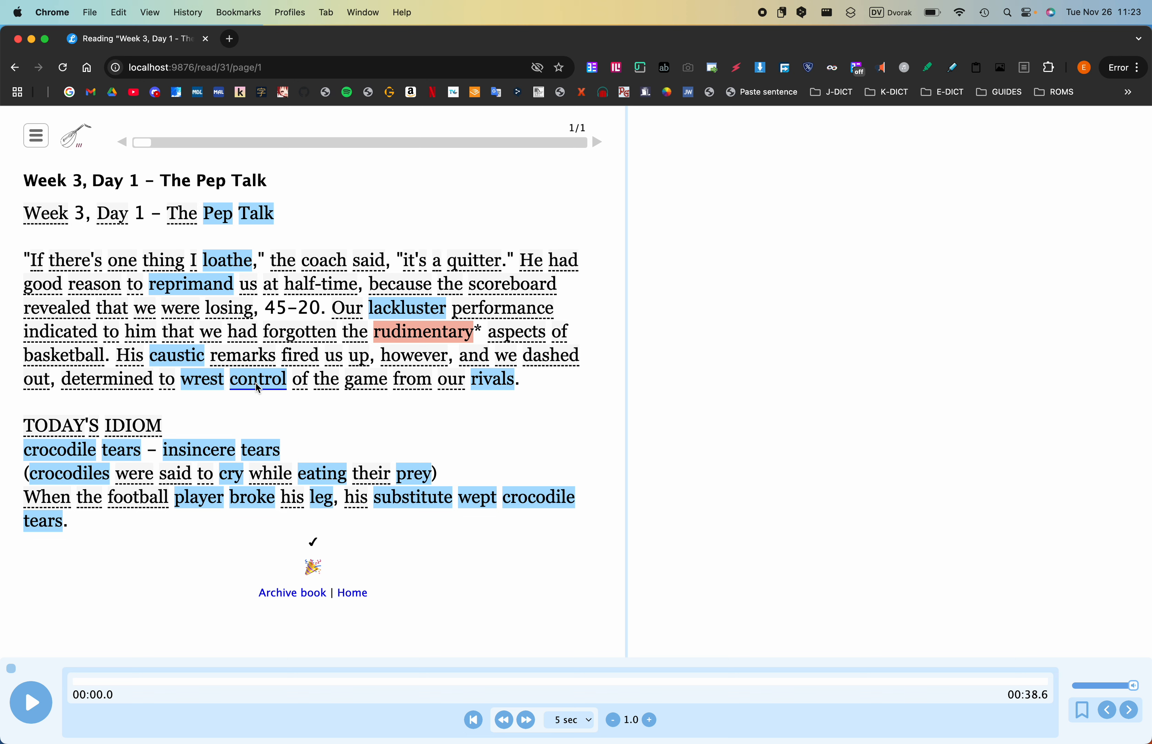
key("w")
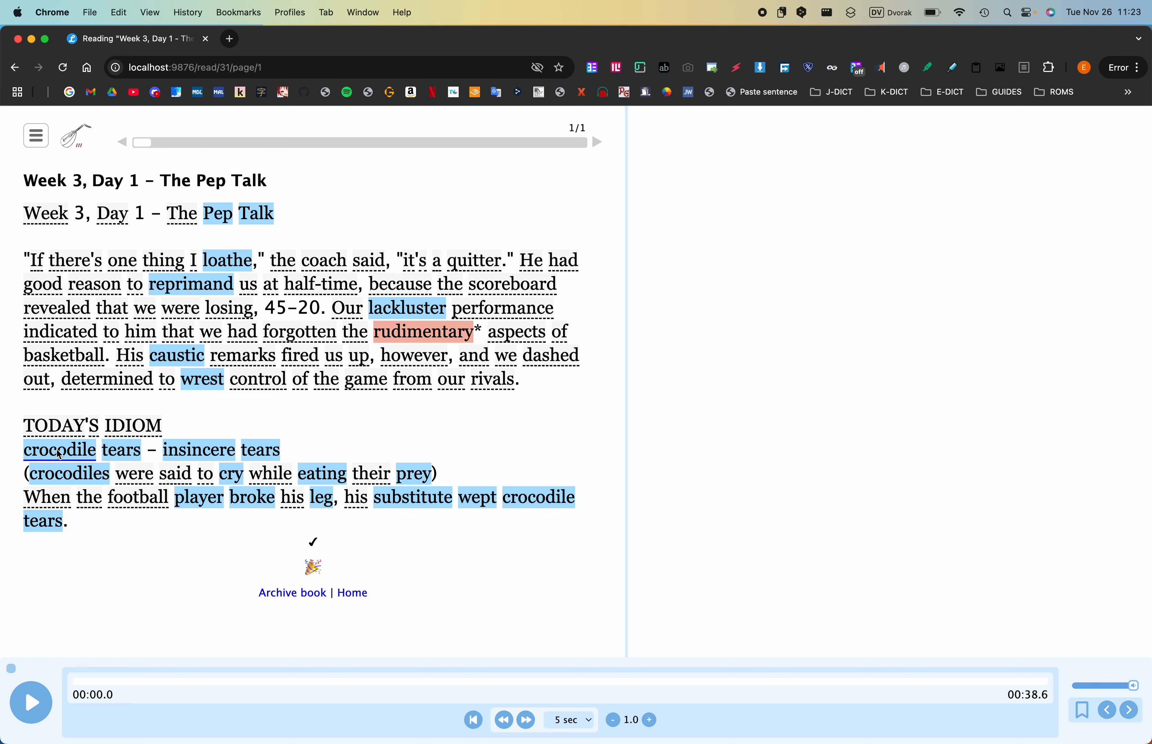
- Save "crocodile tears" under TODAY'S IDIOM as a single term with status 1
left_click_drag(63, 451, 114, 452)
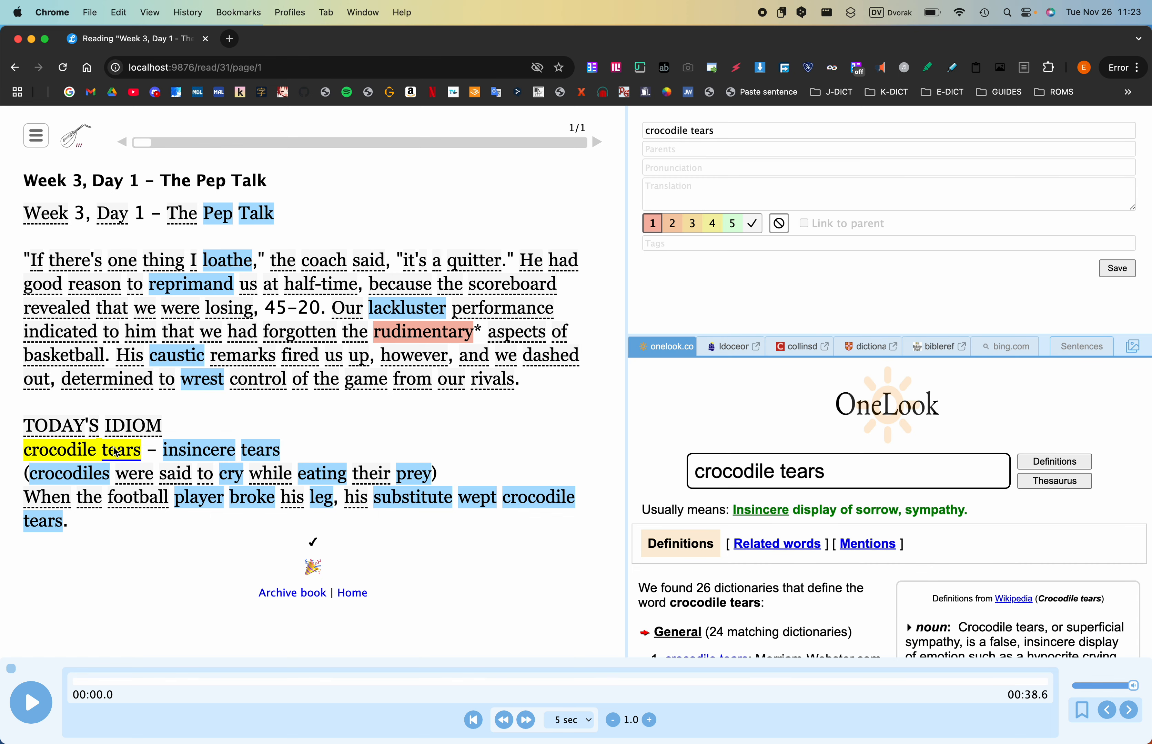
left_click(653, 226)
left_click(1116, 269)
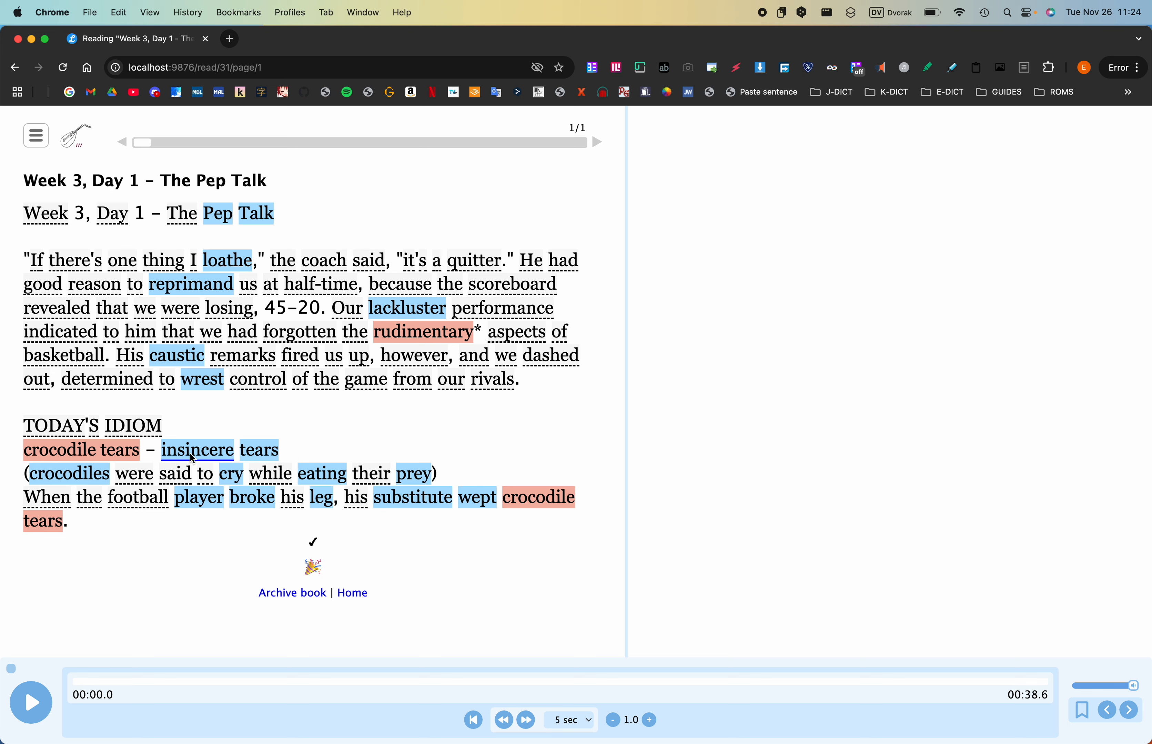
- Mark "insincere", "tears", "crocodiles", "cry", "eating" and "prey" in the idiom's explanation as well known
key("w")
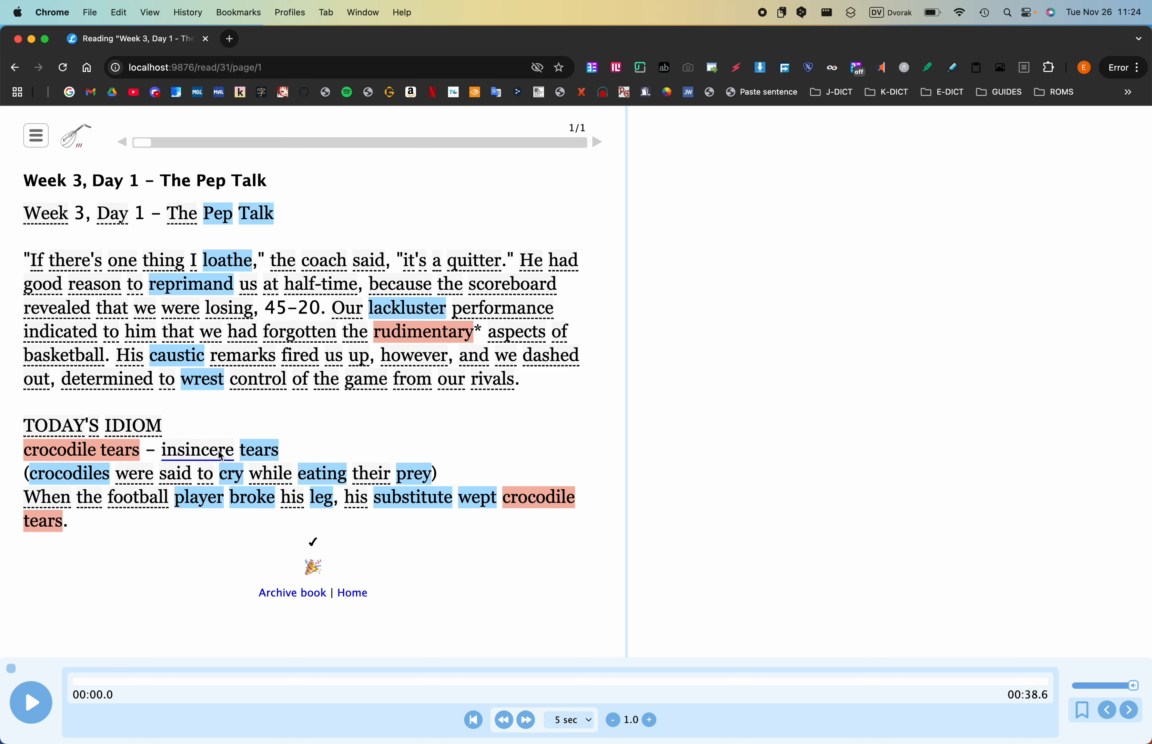
key("w")
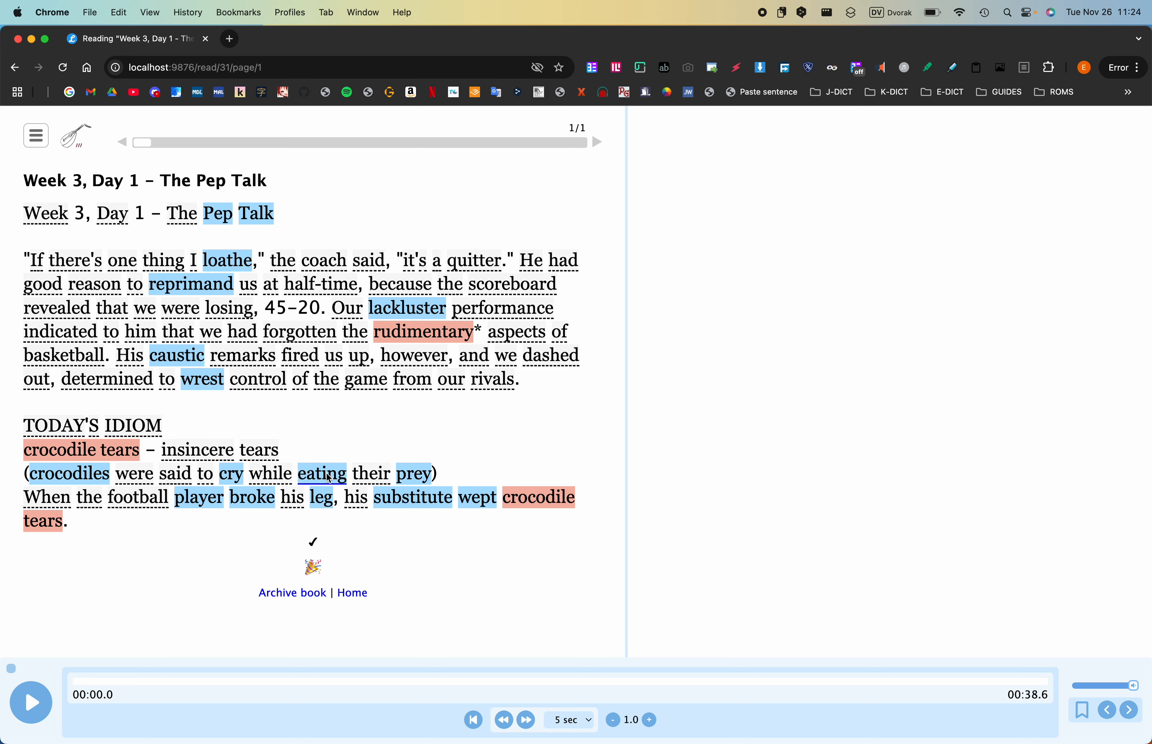
key("w")
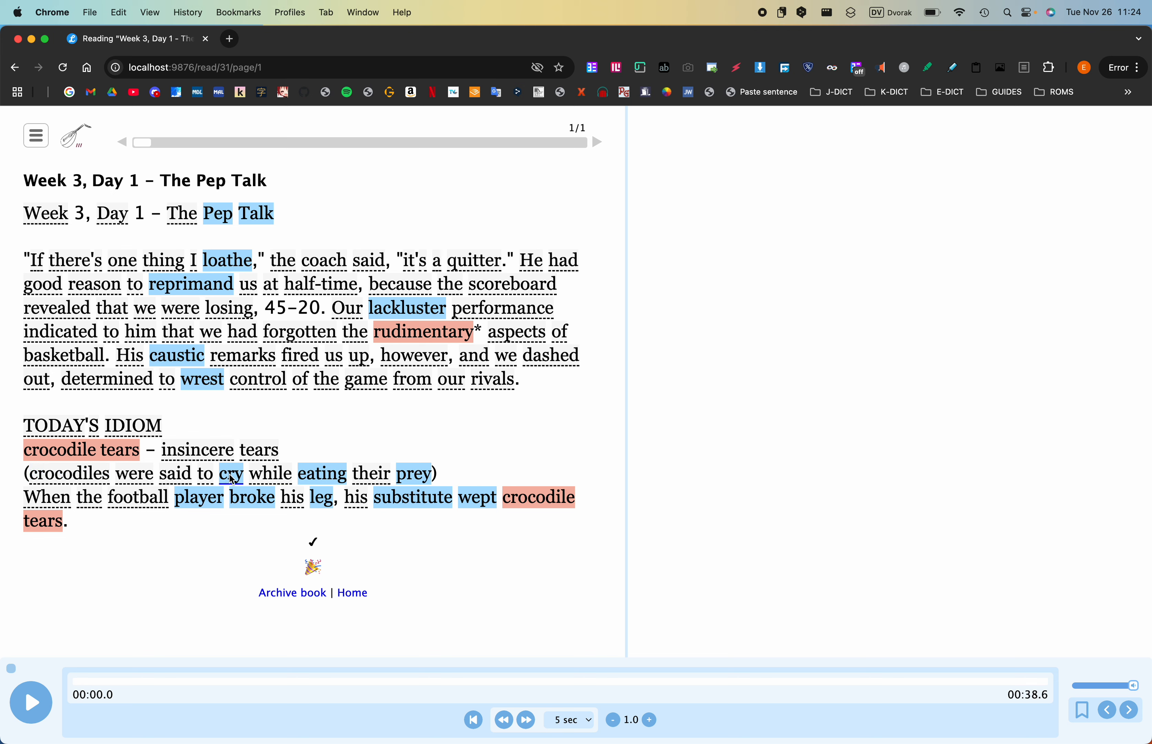
key("w")
key("w")
key("w")
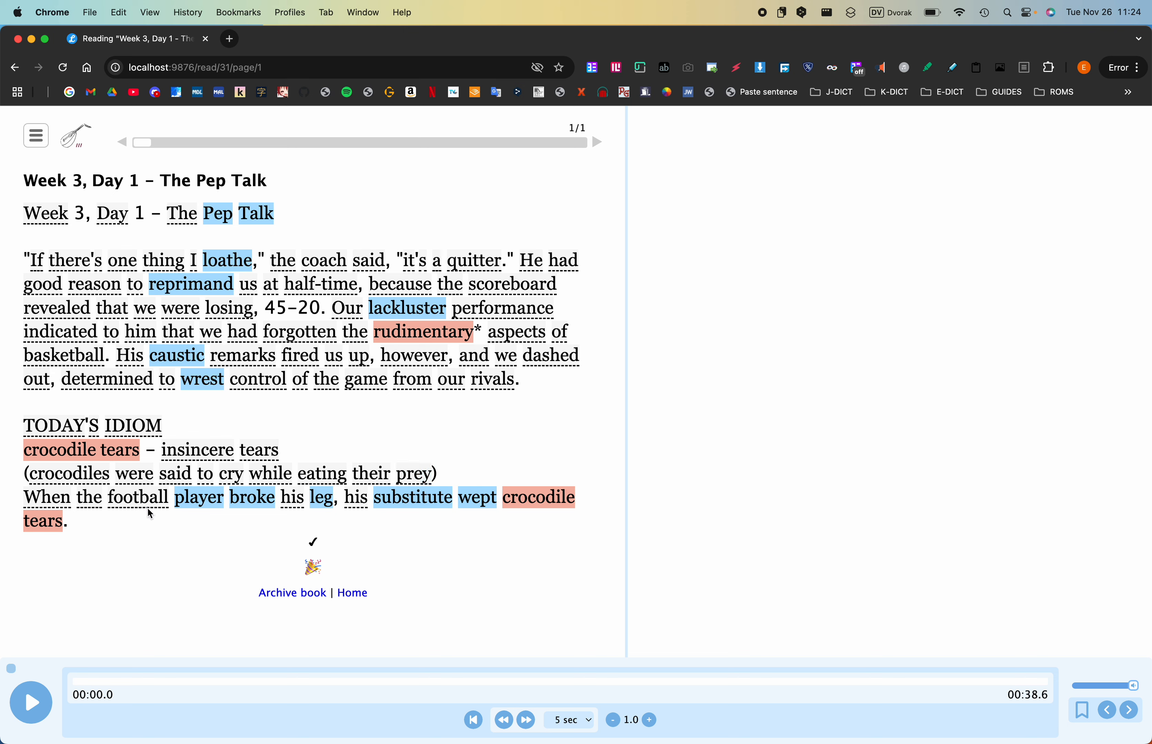
- Mark "player", "broke", "leg", "substitute" and "wept" in the idiom's example sentence as well known
key("w")
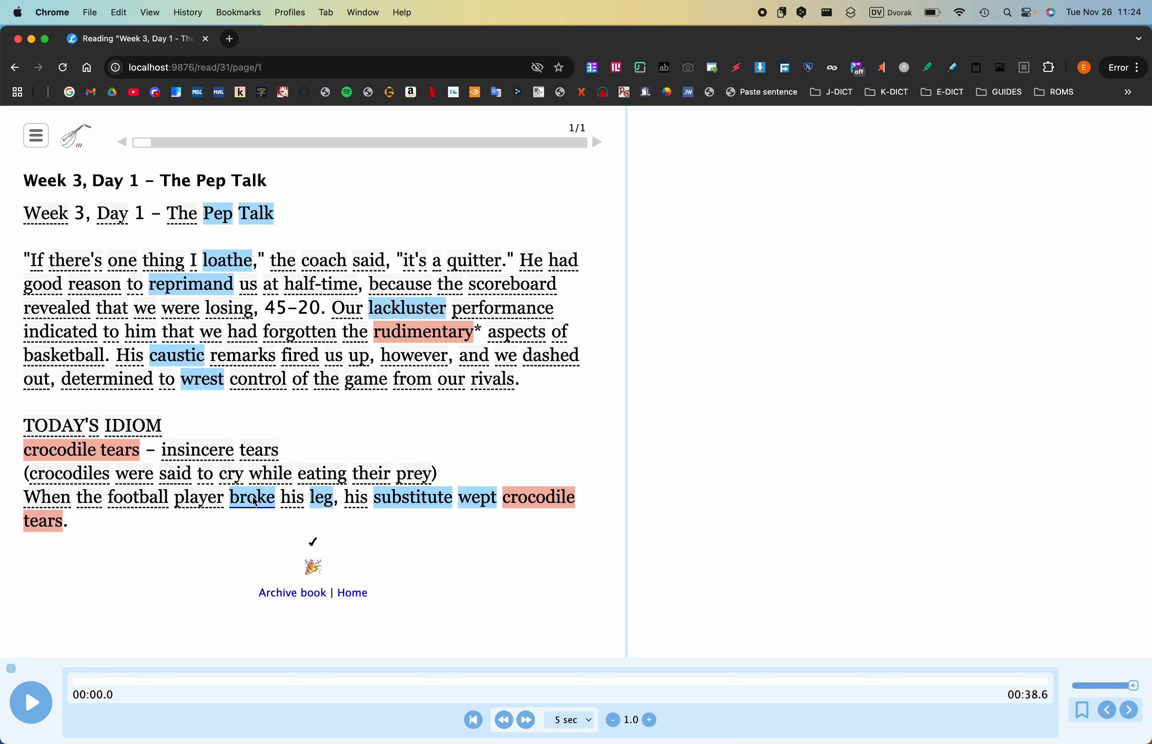
key("w")
key("w")
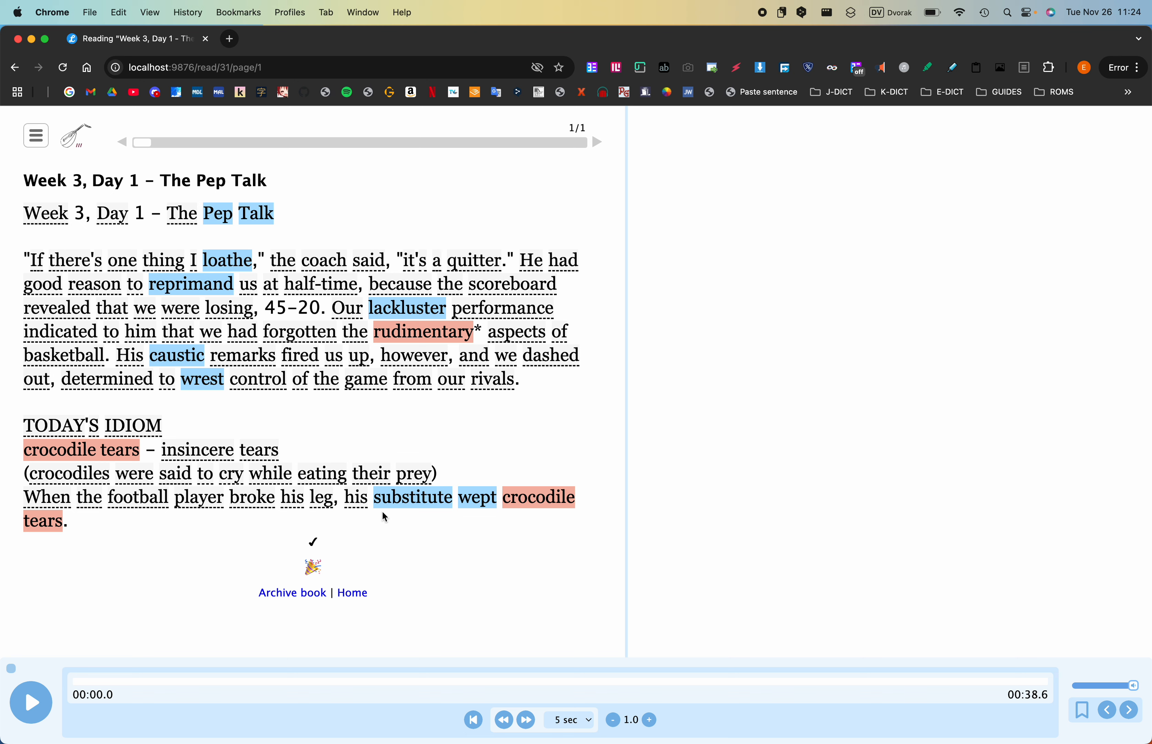
left_click(414, 501)
left_click(477, 499)
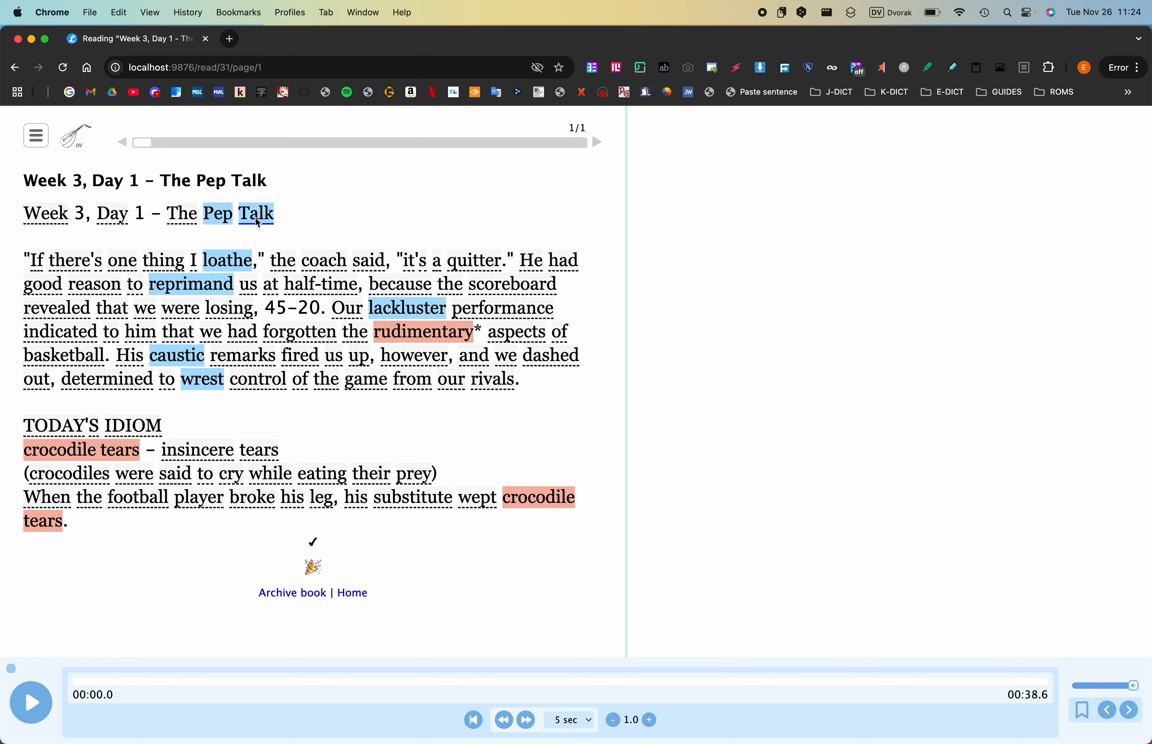
- Start a "Pep Talk" term, look it up in the pop-up dictionary, and copy the English noun definition into its translation
left_click(224, 218)
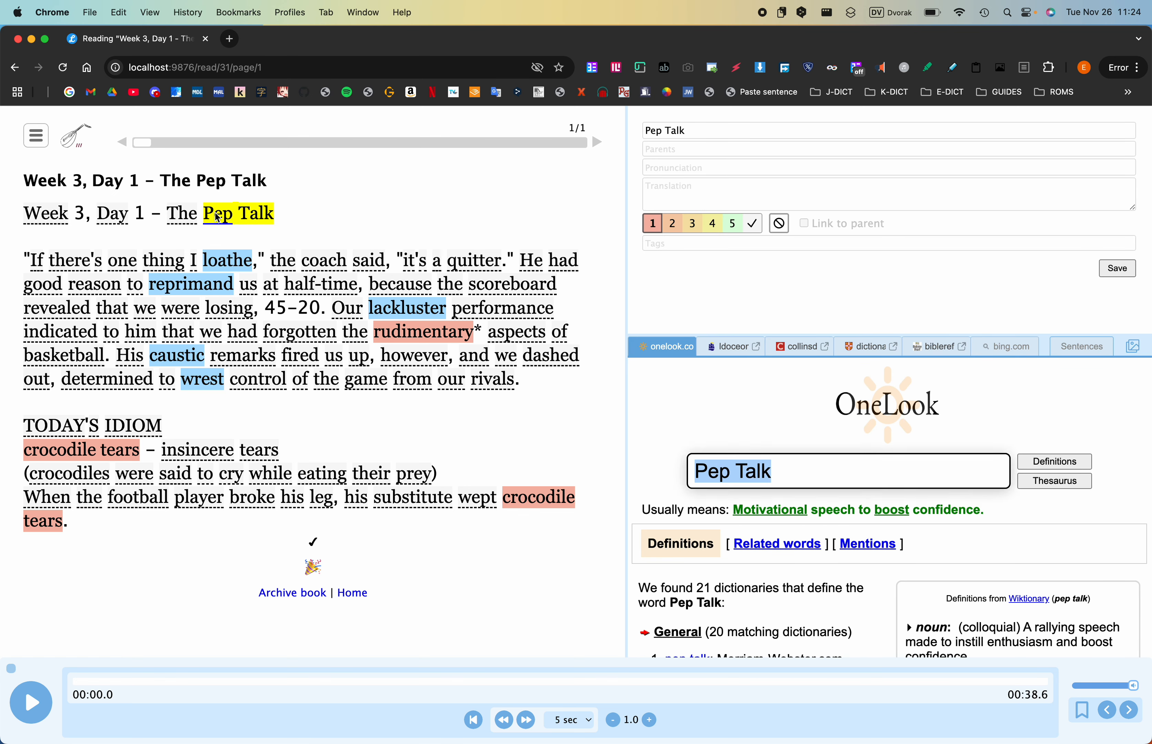
key("shift")
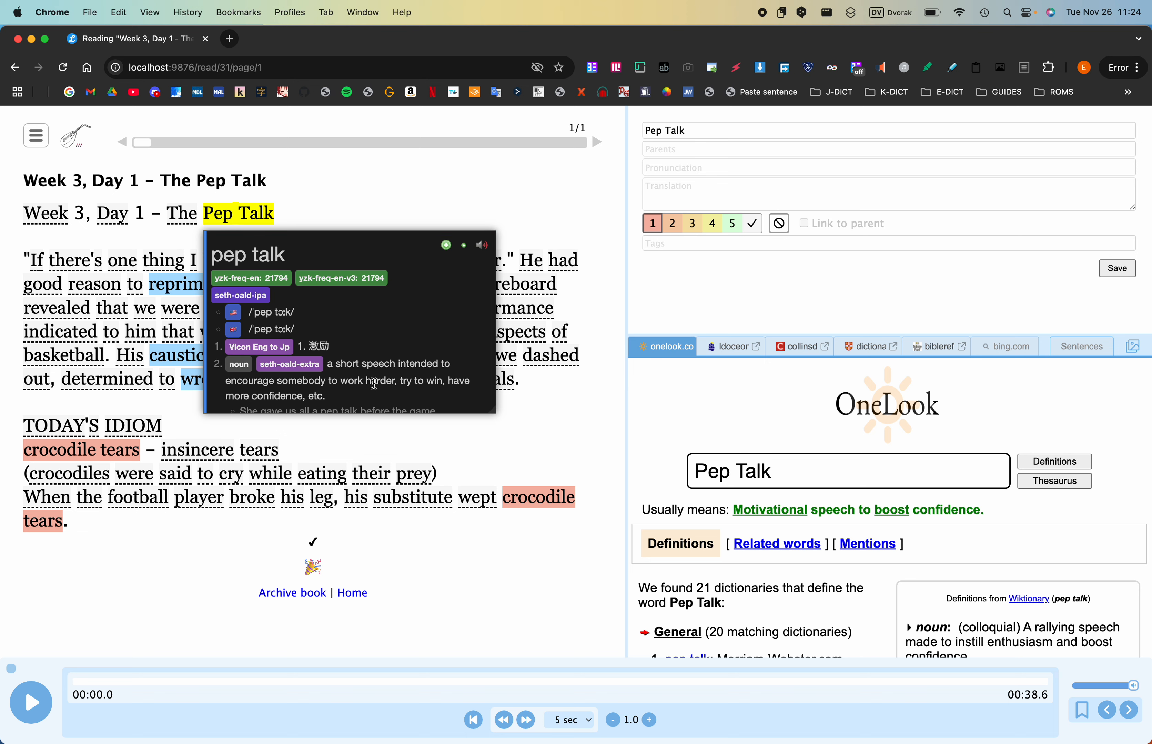
scroll(430, 372, "down", 2)
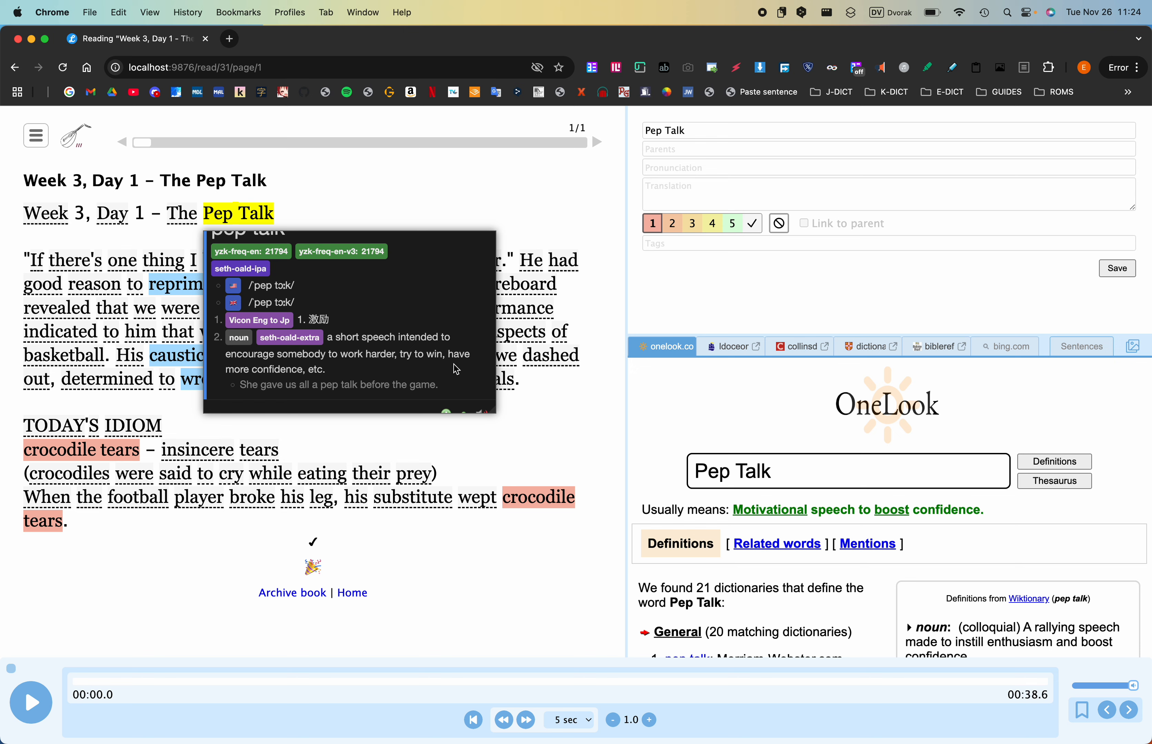
triple_click(333, 347)
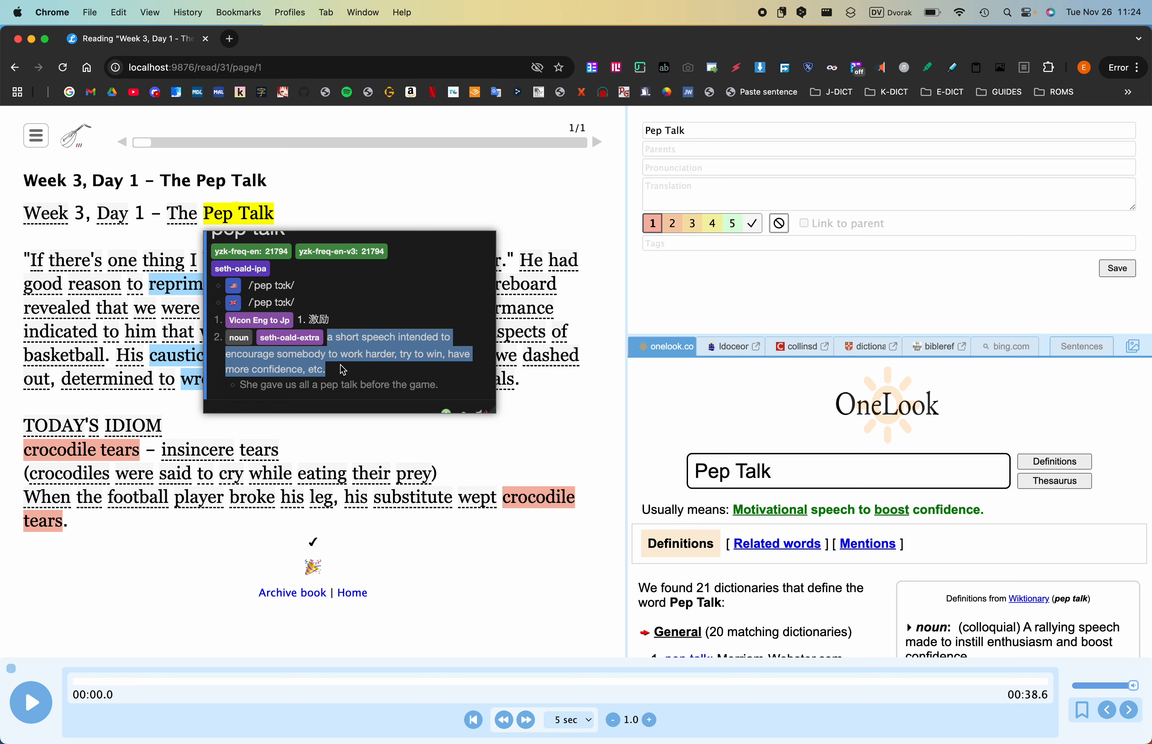
key("super+c")
left_click(681, 185)
key("super+v")
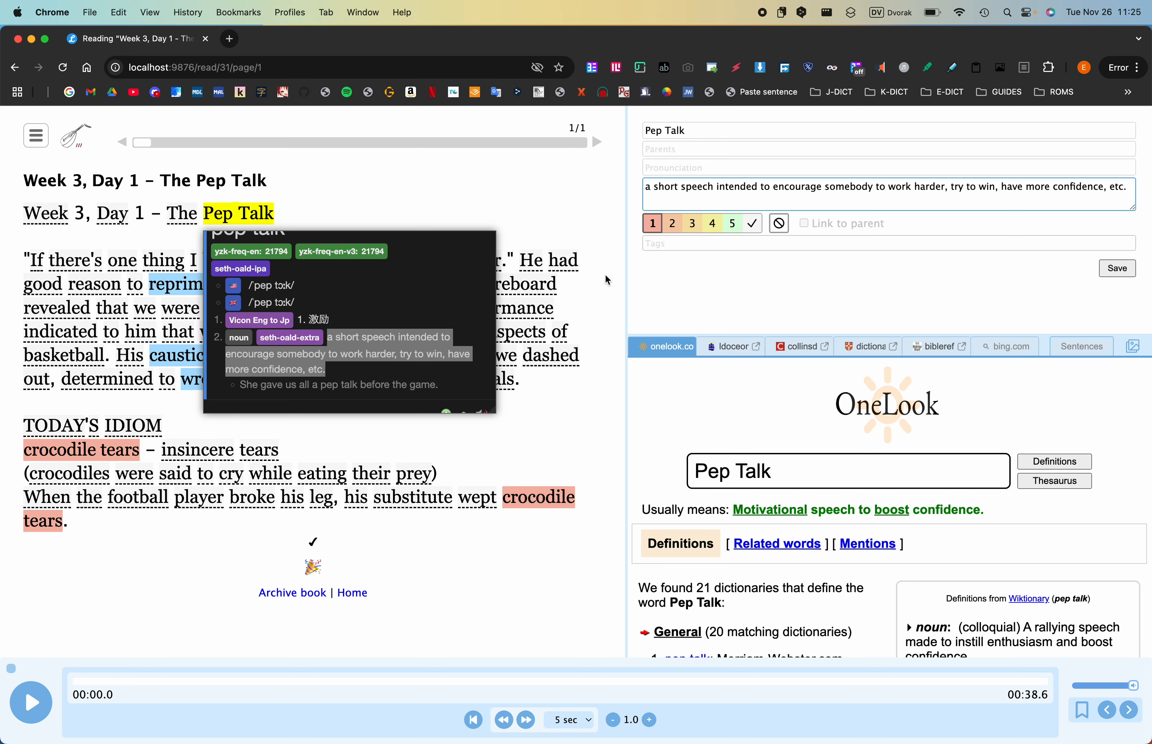
- Add the tag "noun" to the "Pep Talk" term
scroll(432, 322, "up", 1)
scroll(430, 317, "up", 2)
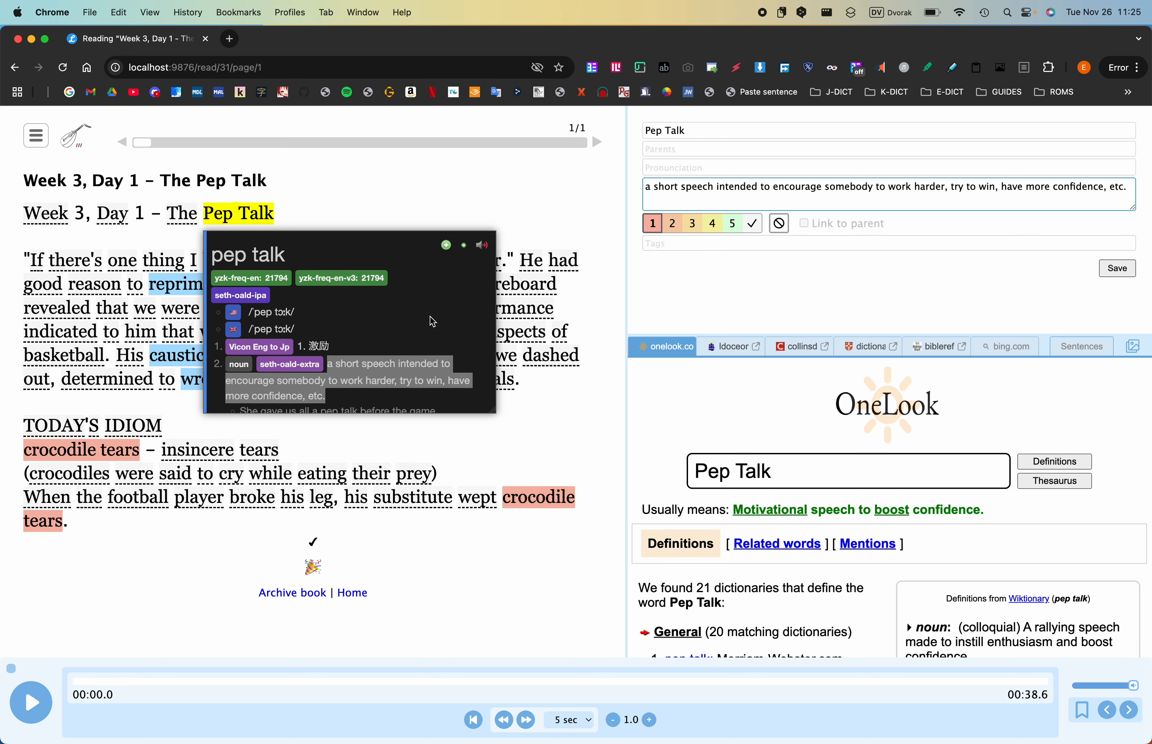
left_click(729, 243)
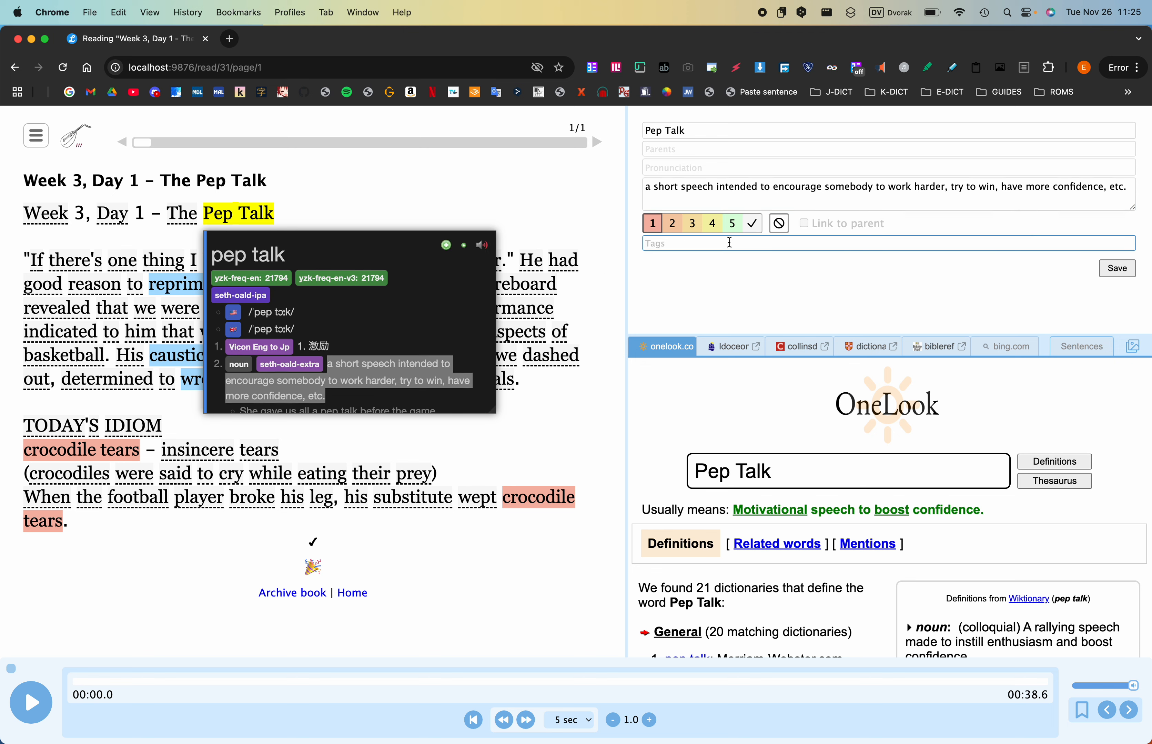
type("noun")
key("Return")
- Copy the second dictionary pronunciation /ˈpep tɔːk/ into the "Pep Talk" term, save it with status 1, and close the dictionary entry
left_click_drag(250, 329, 308, 332)
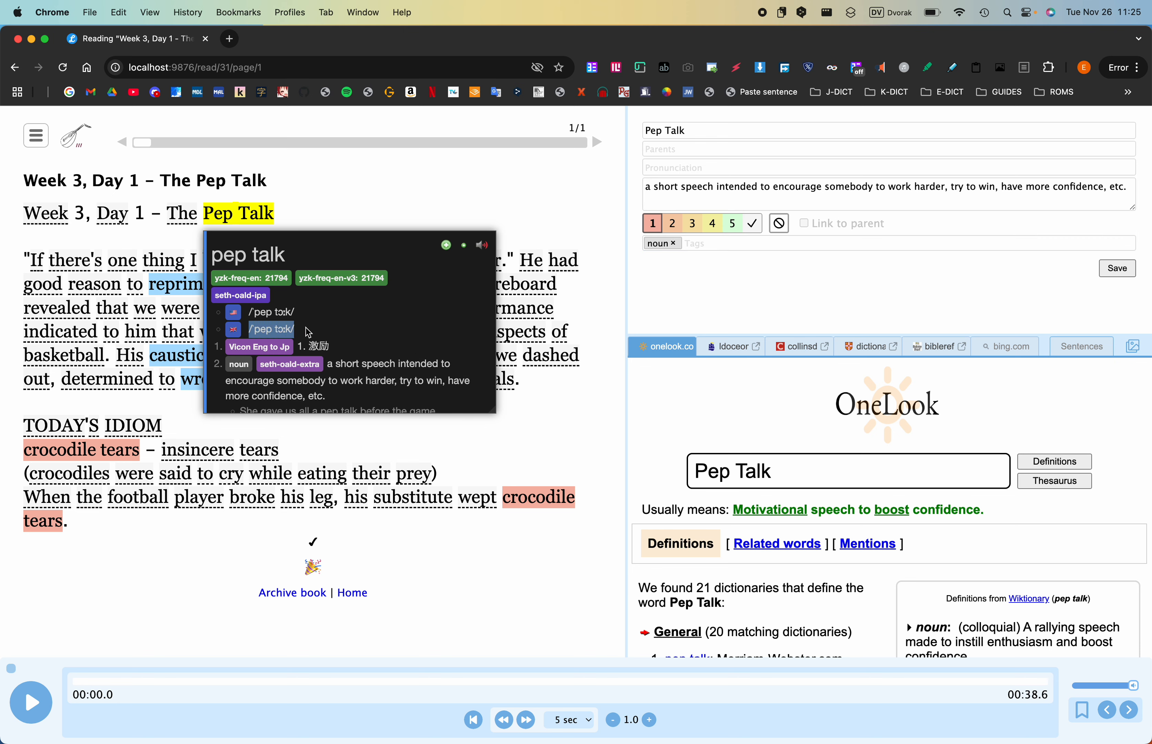
left_click(657, 168)
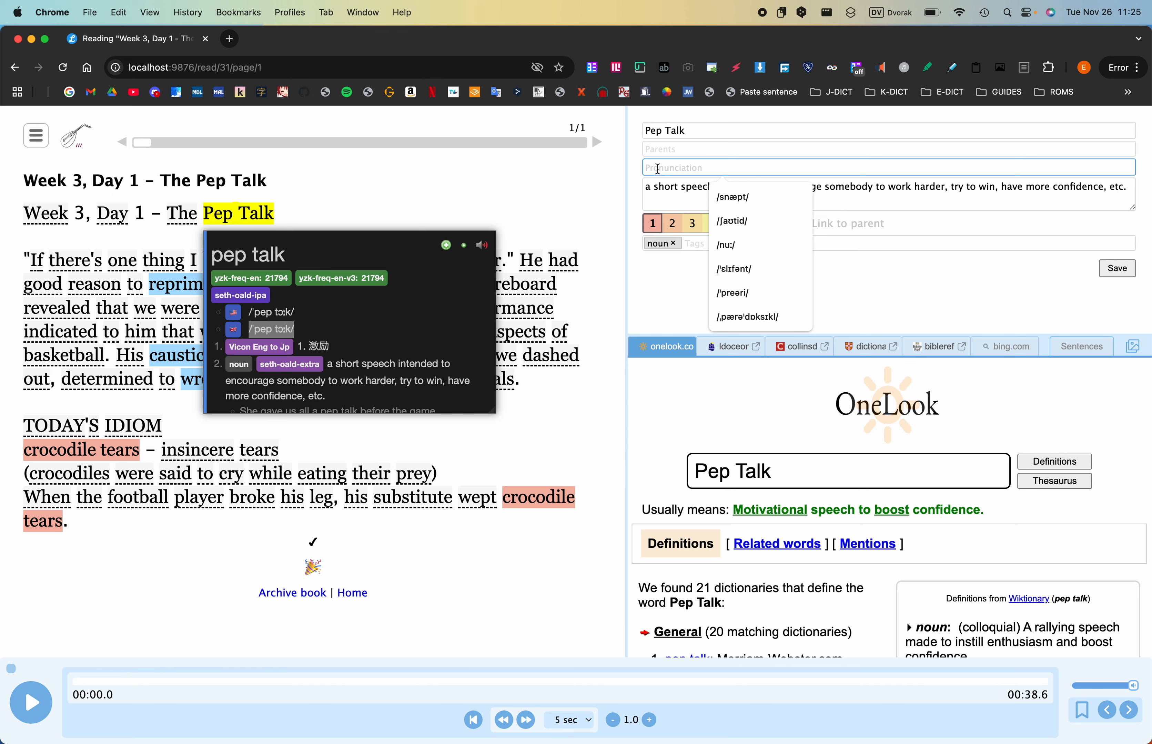
key("super+v")
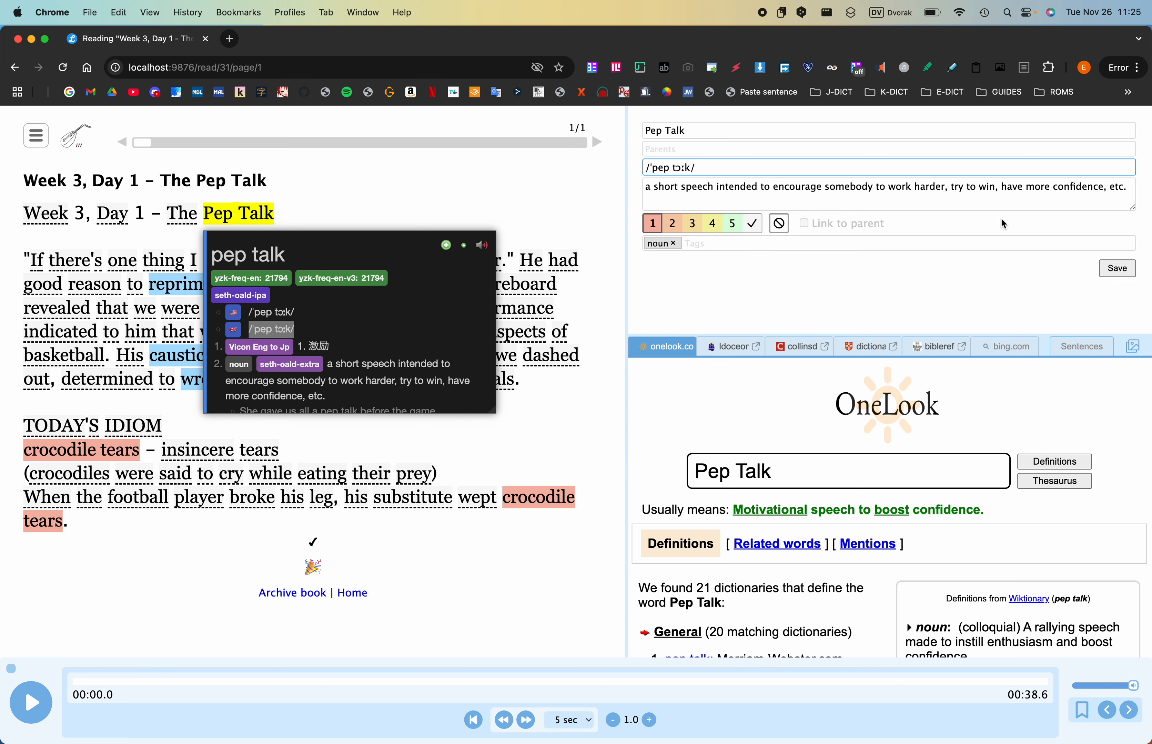
left_click(1110, 269)
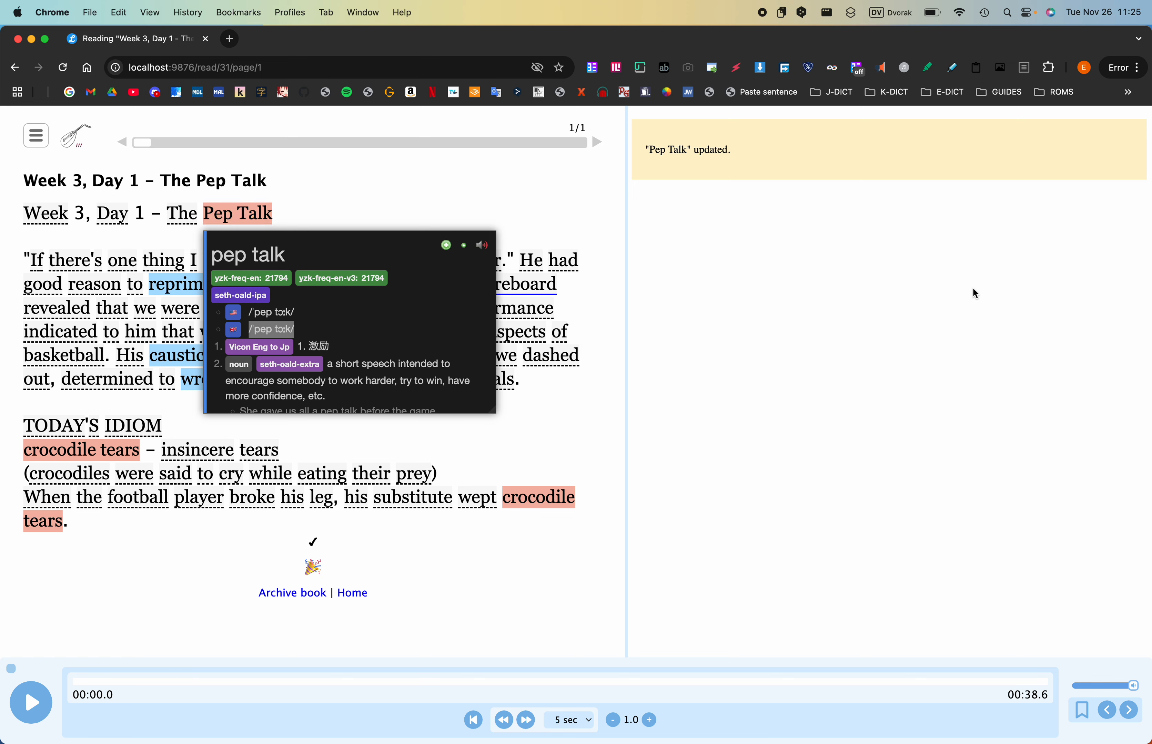
left_click(372, 198)
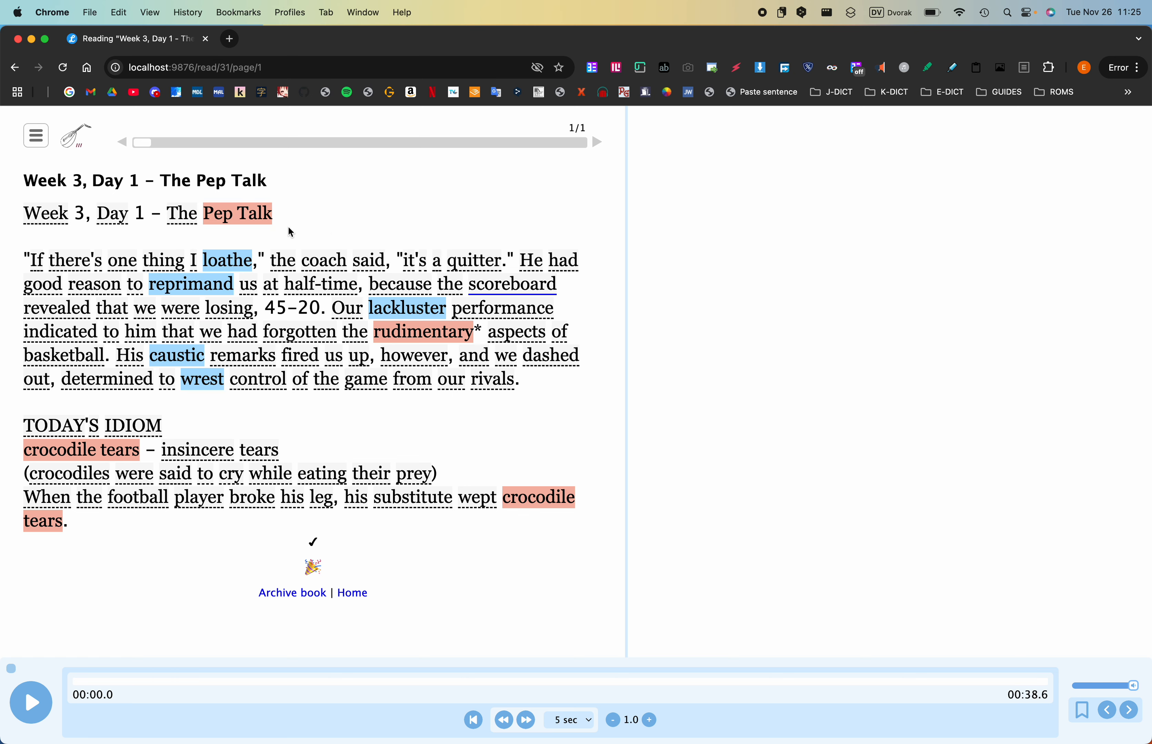
mouse_move(239, 217)
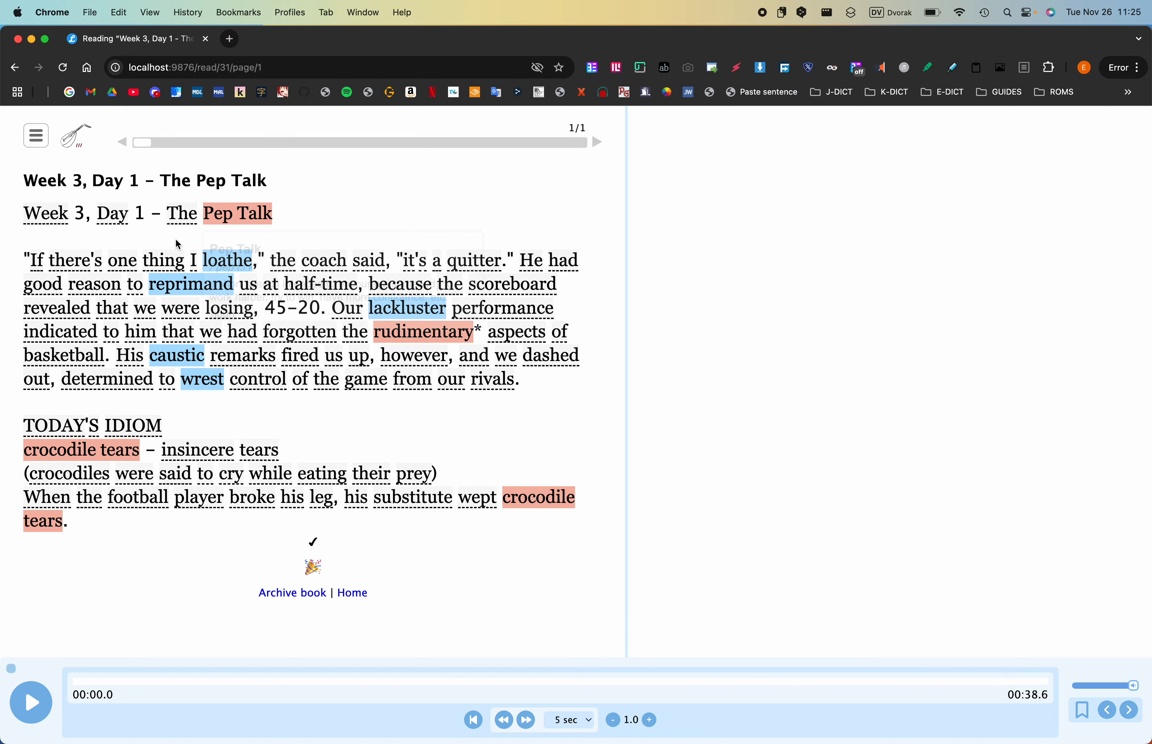
- Open the "loathe" term from the passage and look it up in the pop-up dictionary
key("ctrl+Left")
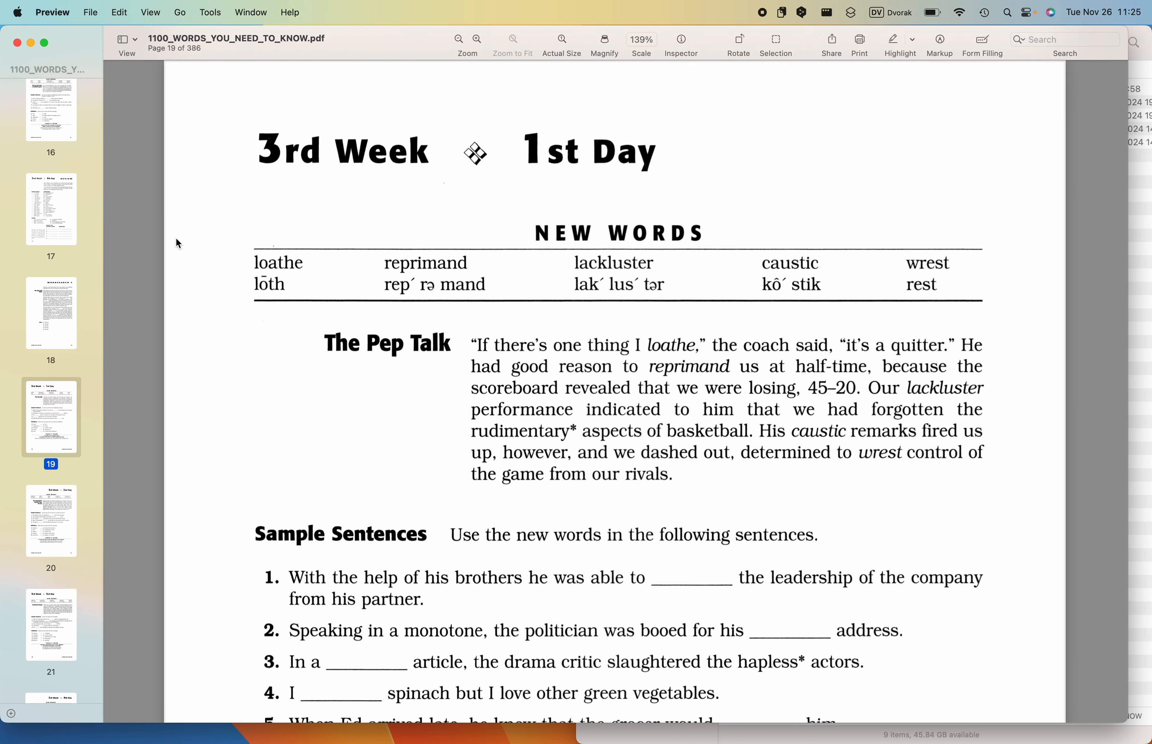
key("ctrl+Right")
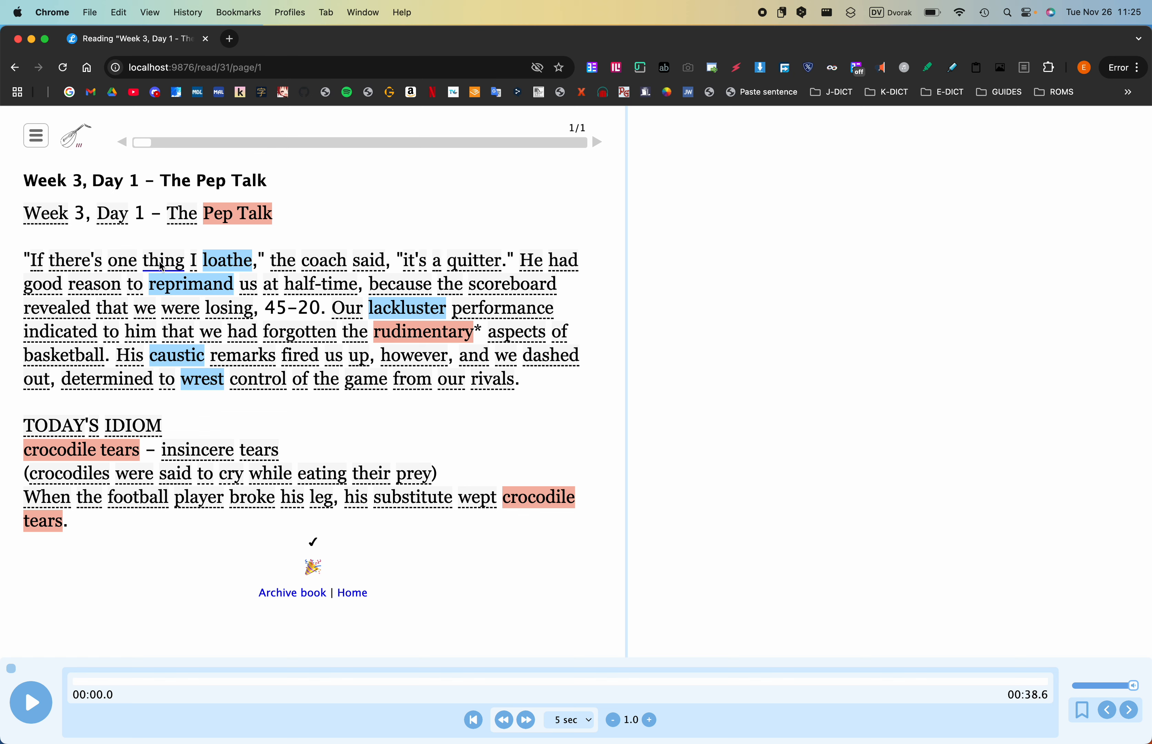
left_click(222, 265)
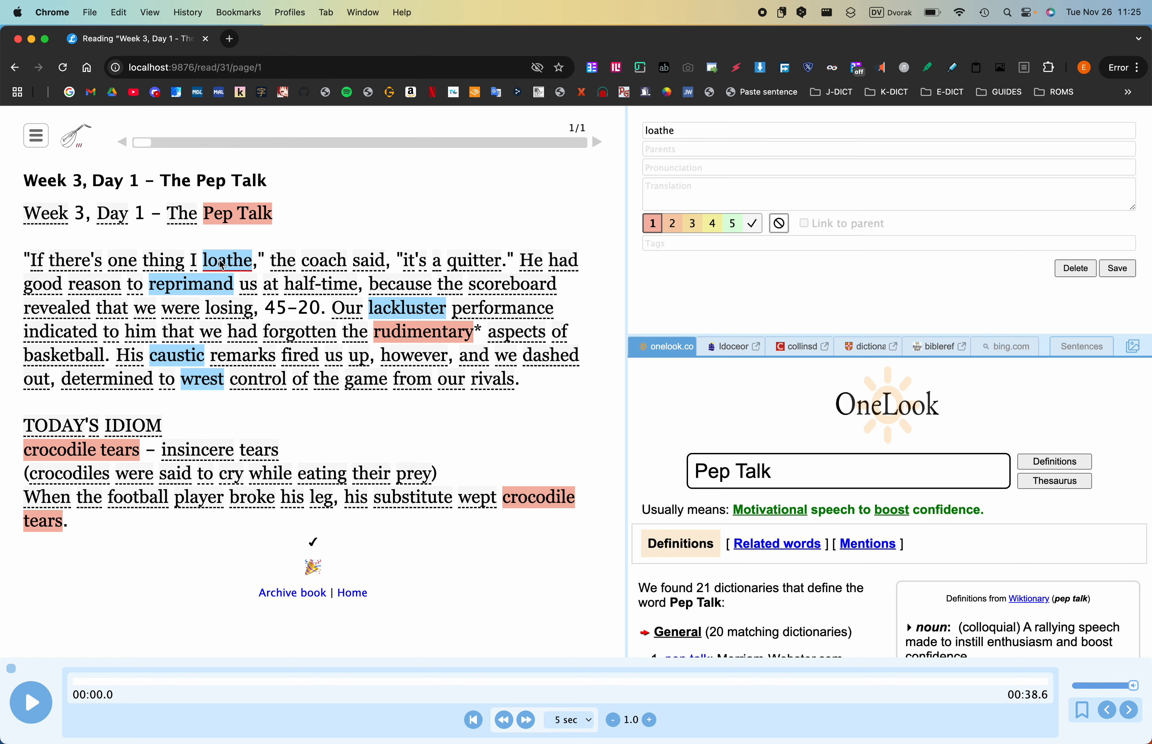
key("shift")
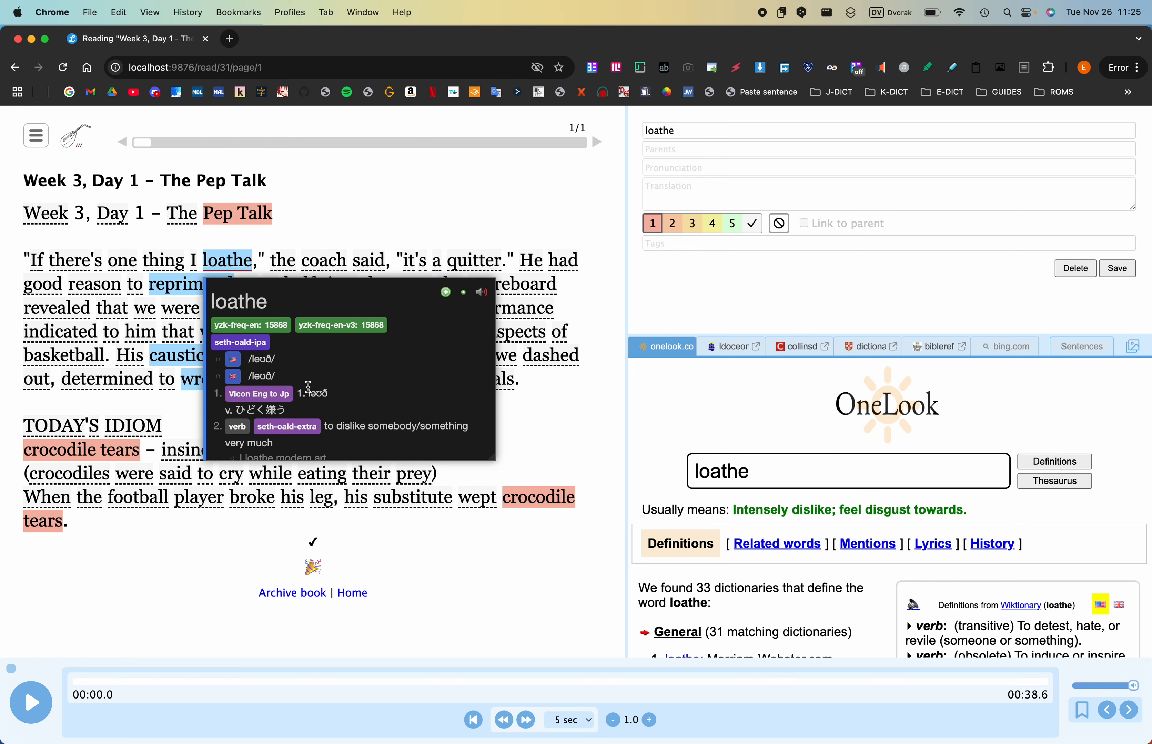
scroll(308, 388, "down", 1)
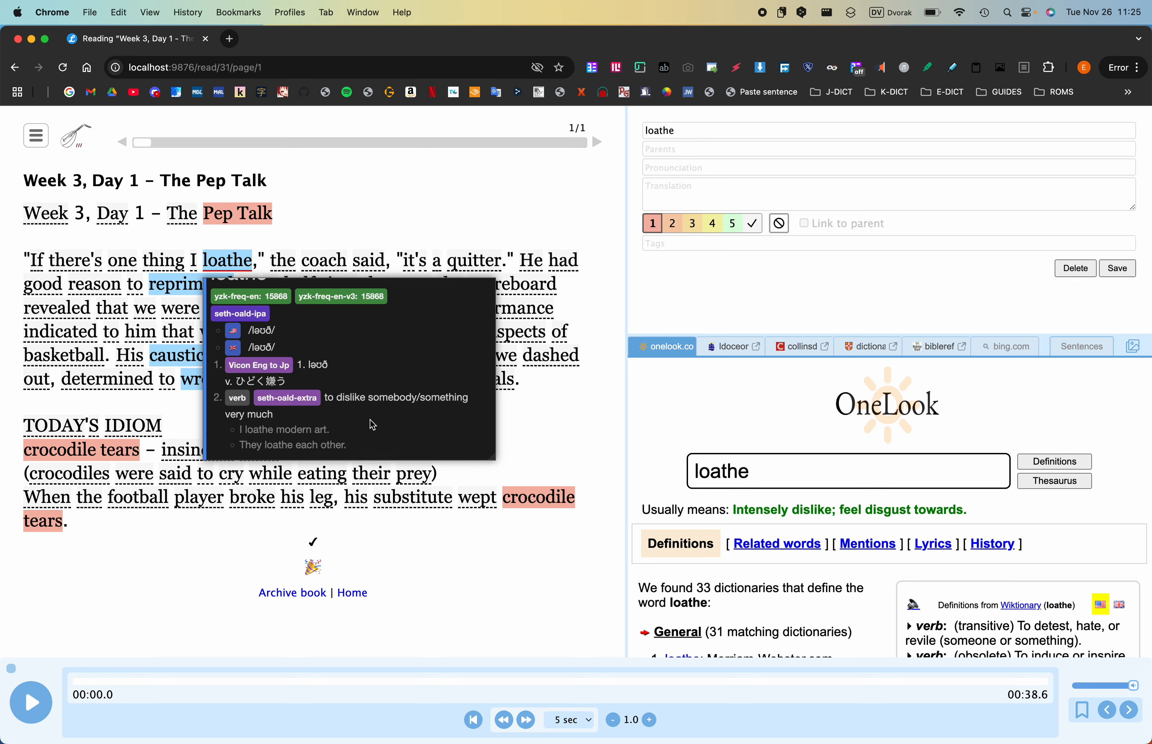
scroll(370, 419, "up", 1)
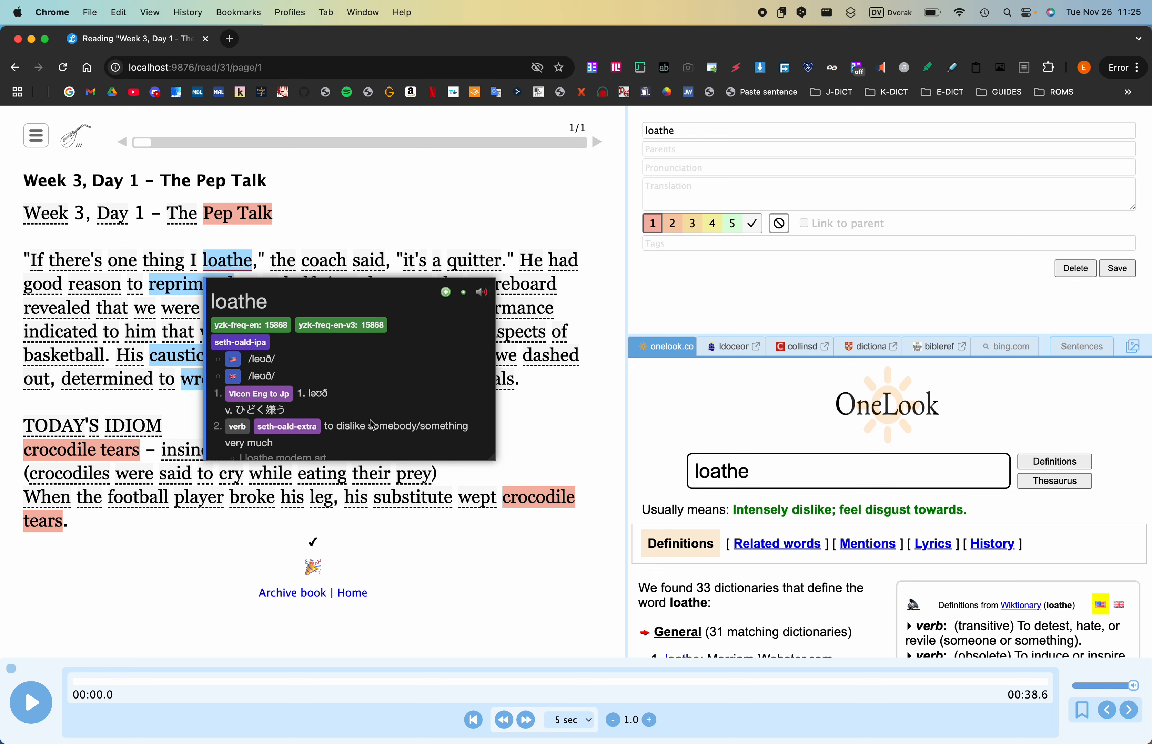
scroll(370, 419, "down", 1)
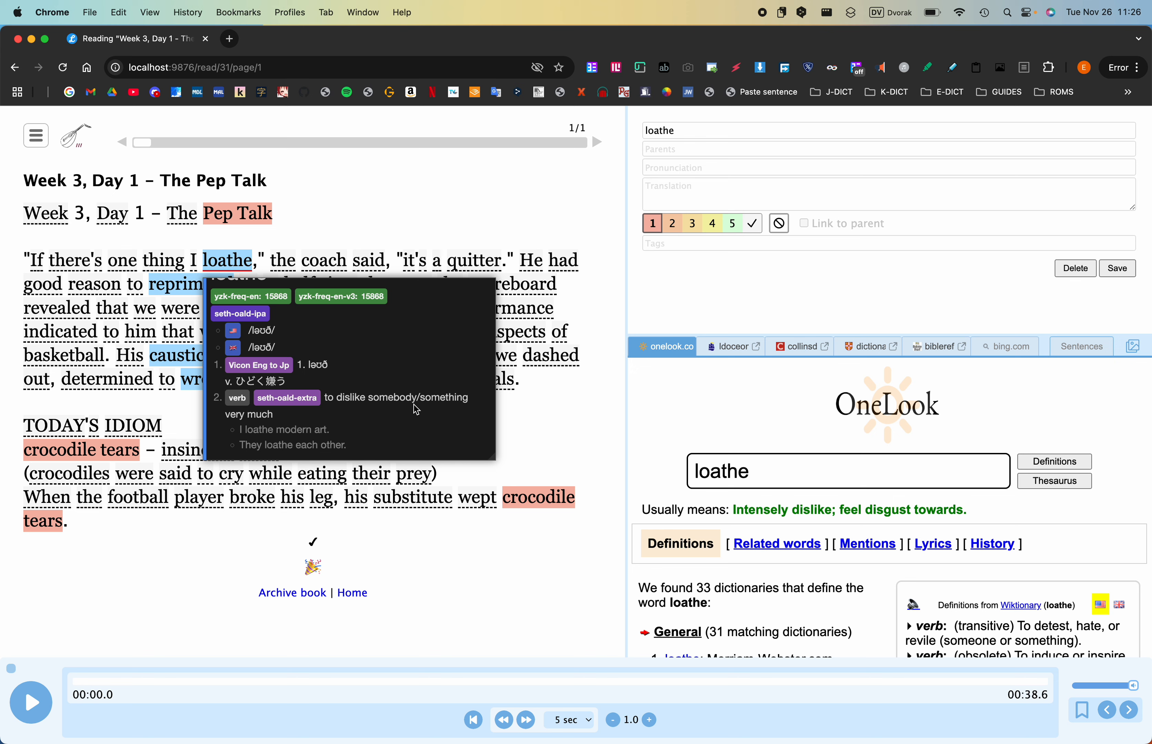
scroll(416, 410, "up", 1)
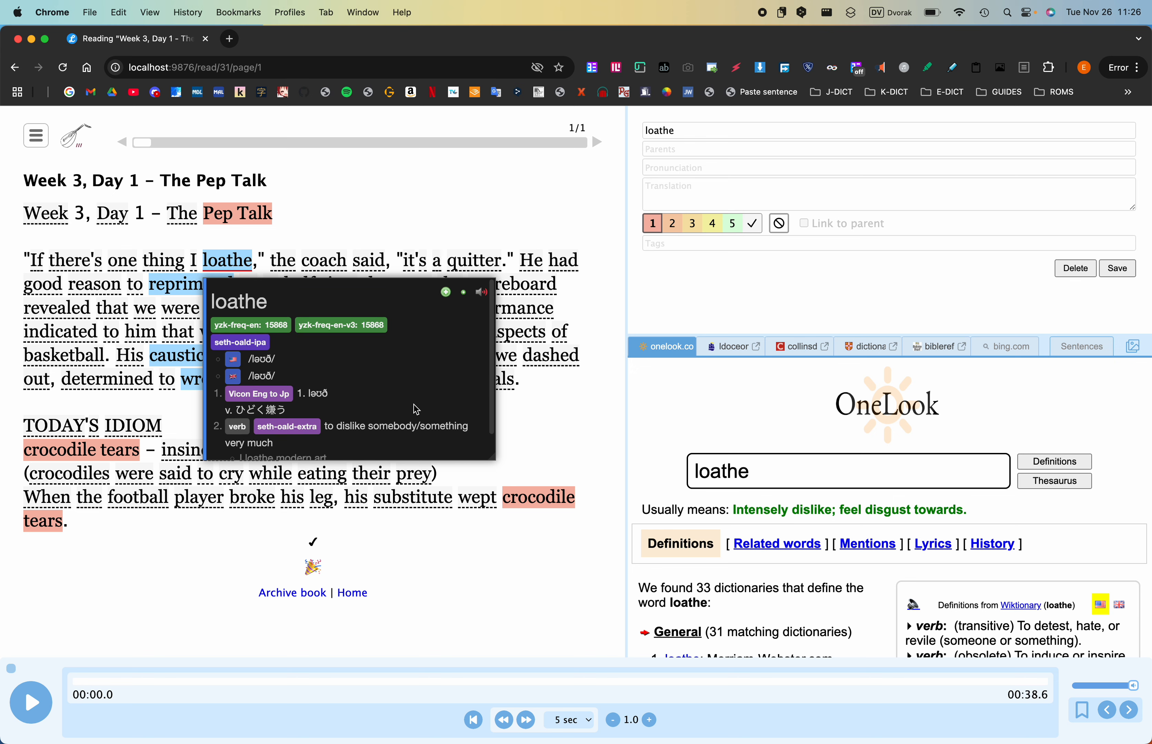
- Listen to the five Custom URL (JSON) Forvo recordings of "loathe" one after another
right_click(477, 302)
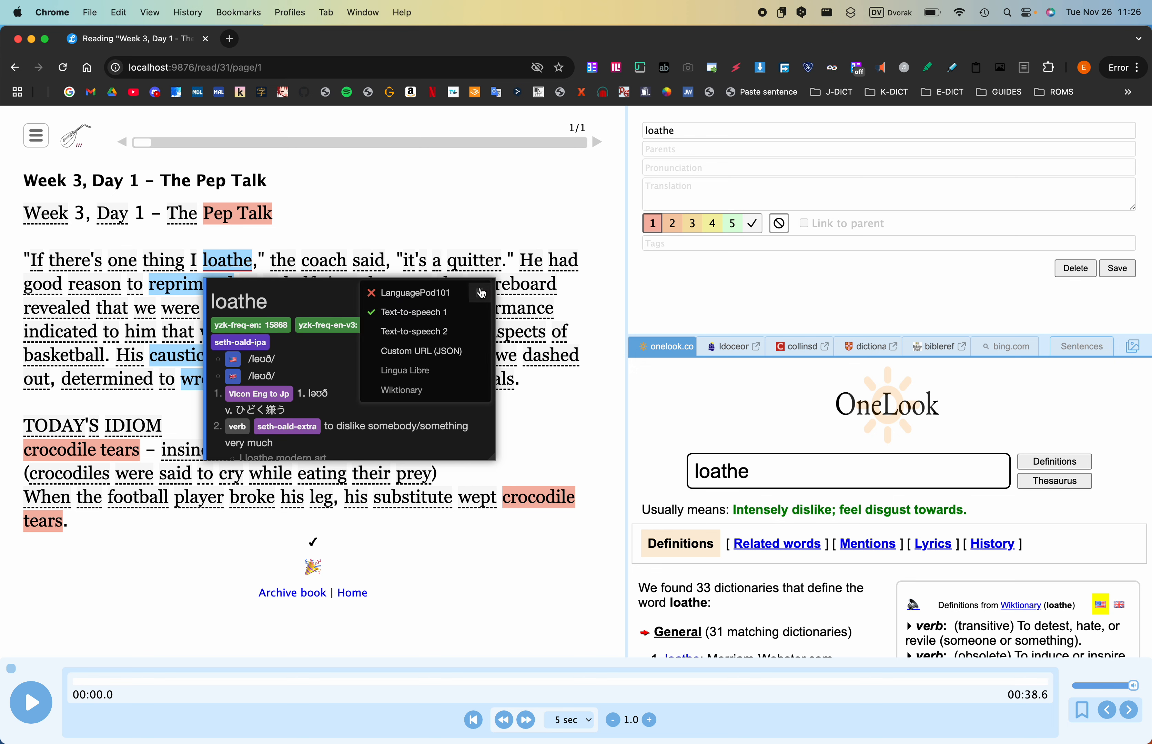
left_click(441, 334)
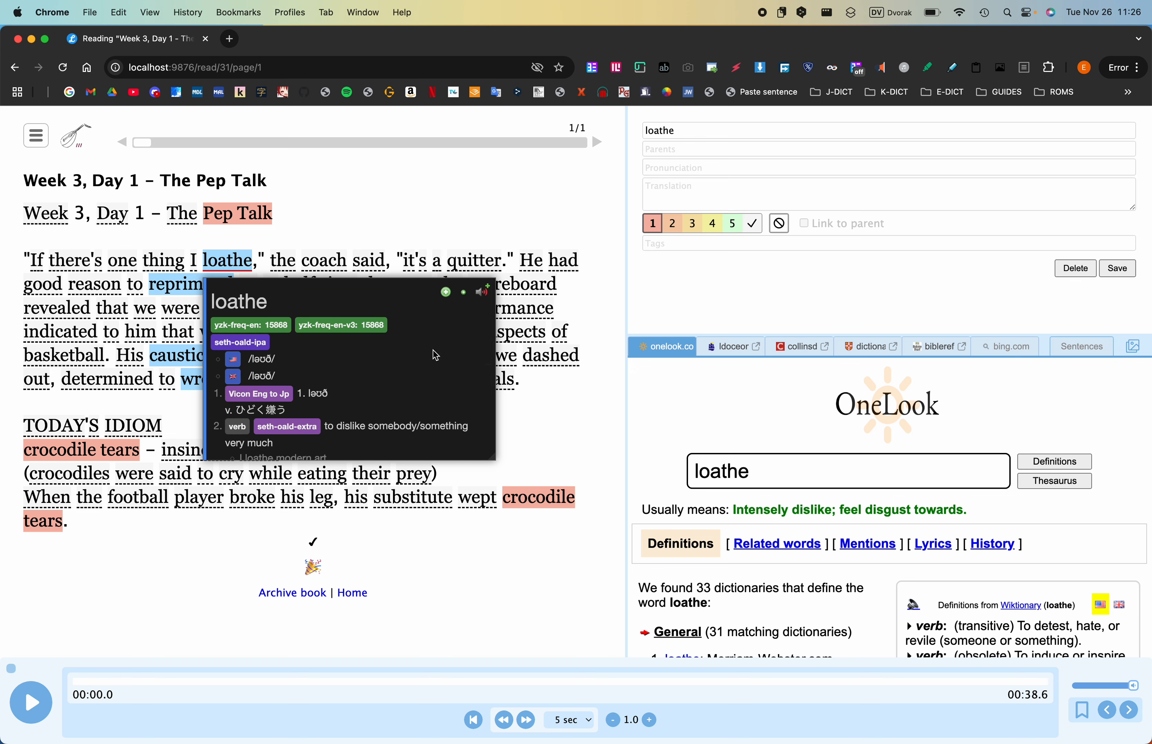
right_click(482, 294)
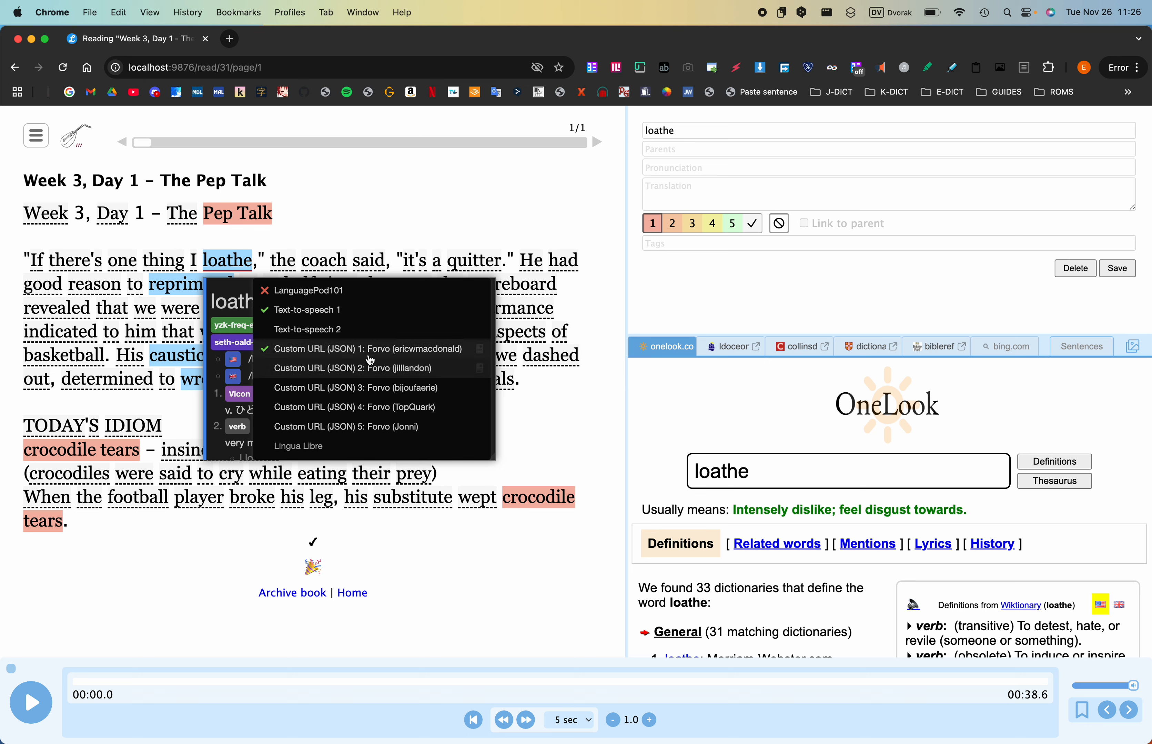
left_click(386, 378)
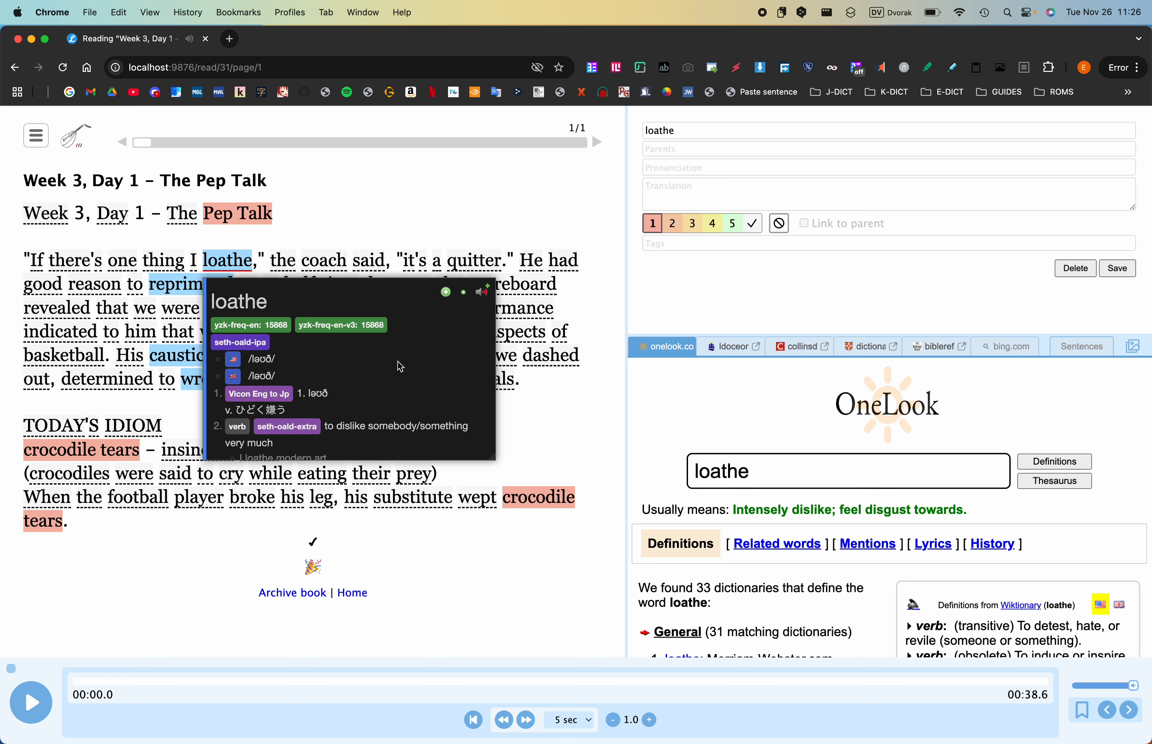
left_click(487, 297)
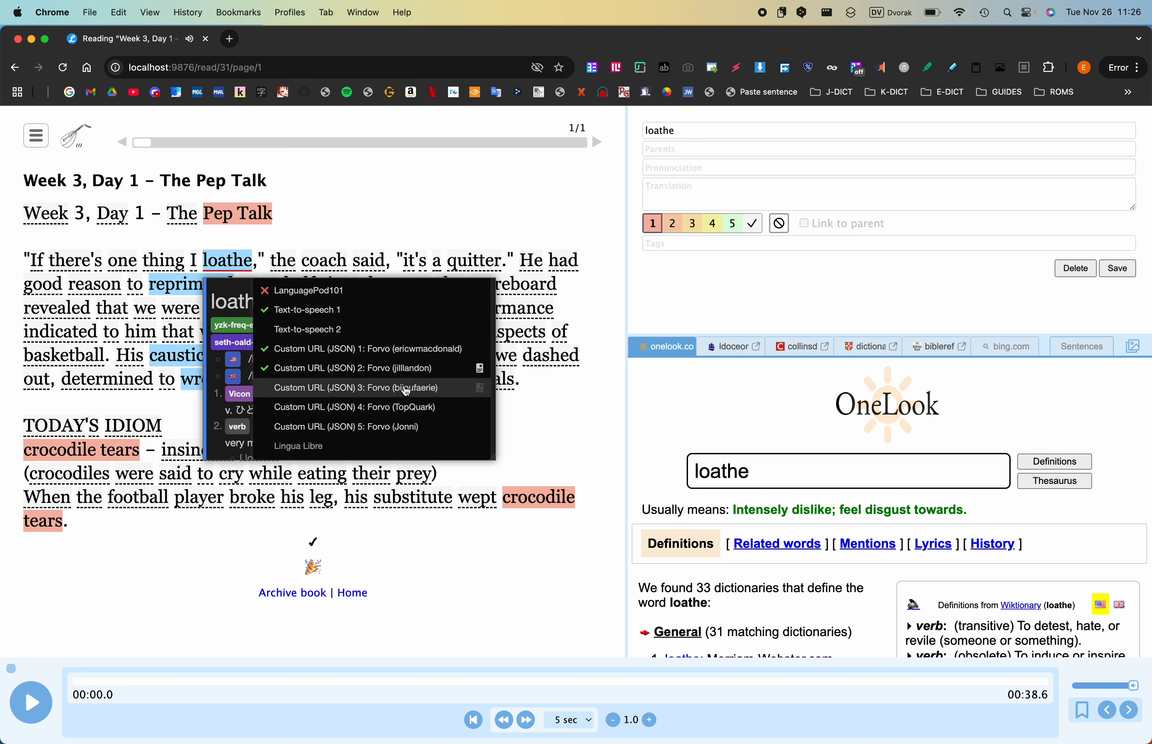
left_click(404, 388)
left_click(483, 298)
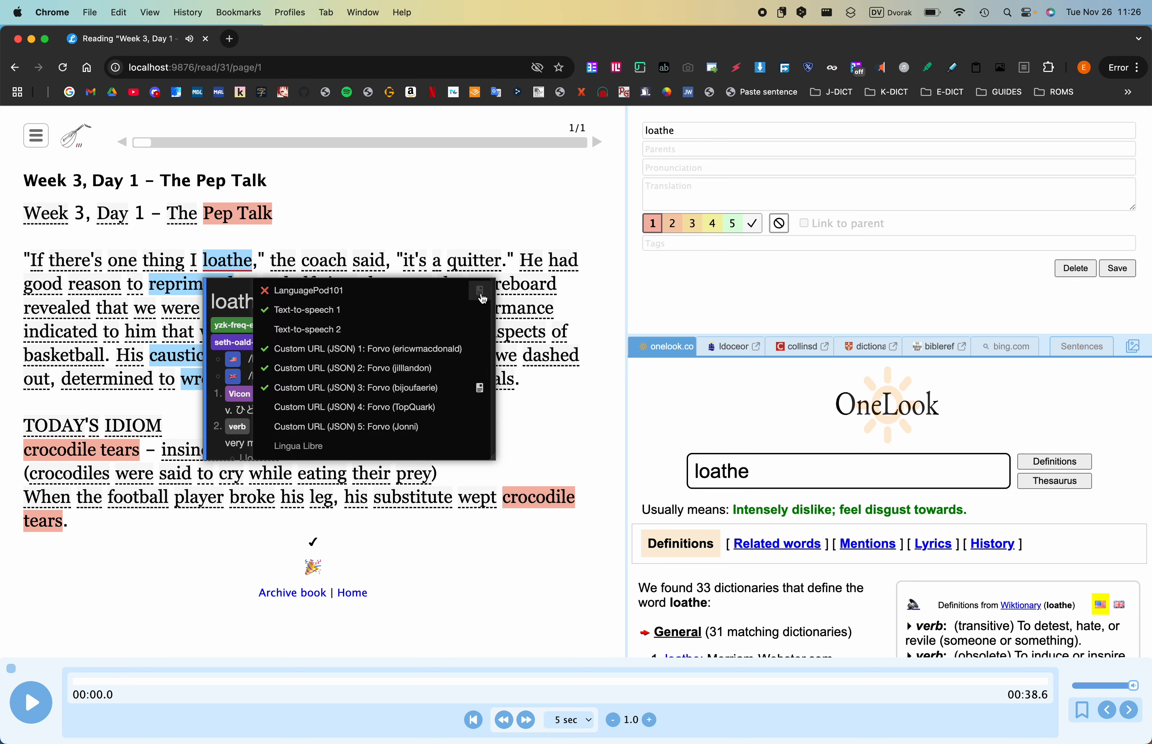
left_click(396, 409)
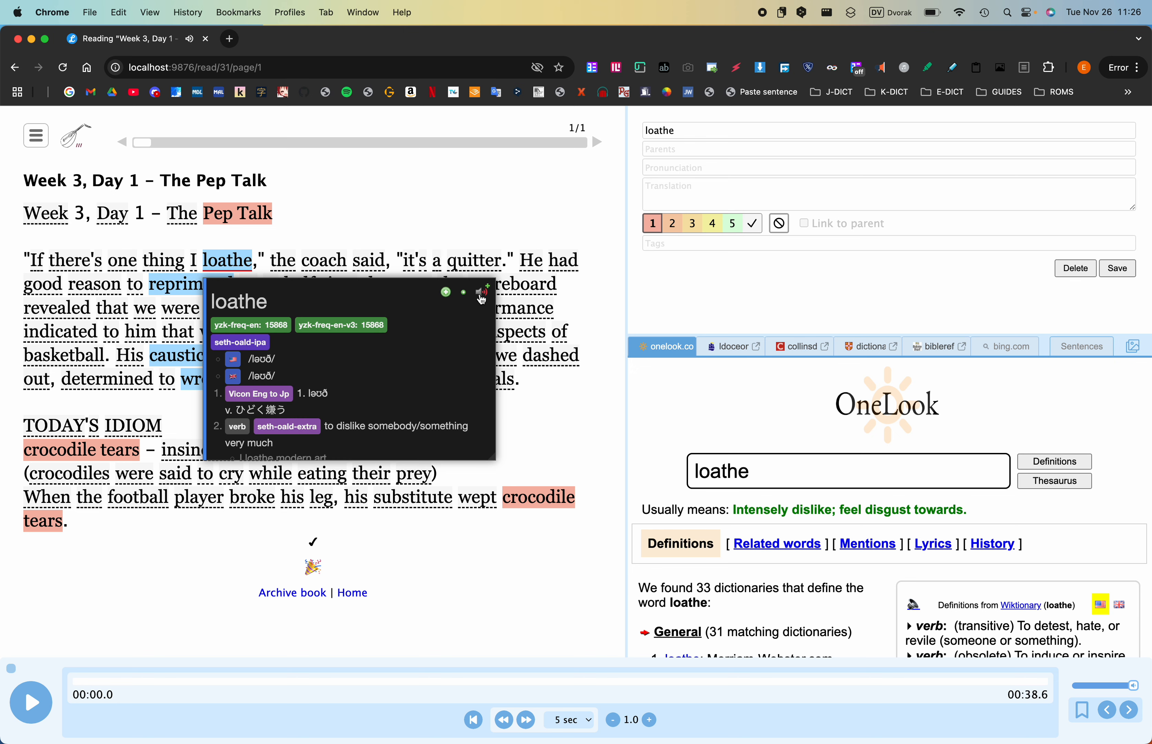
left_click(478, 298)
left_click(412, 409)
left_click(480, 295)
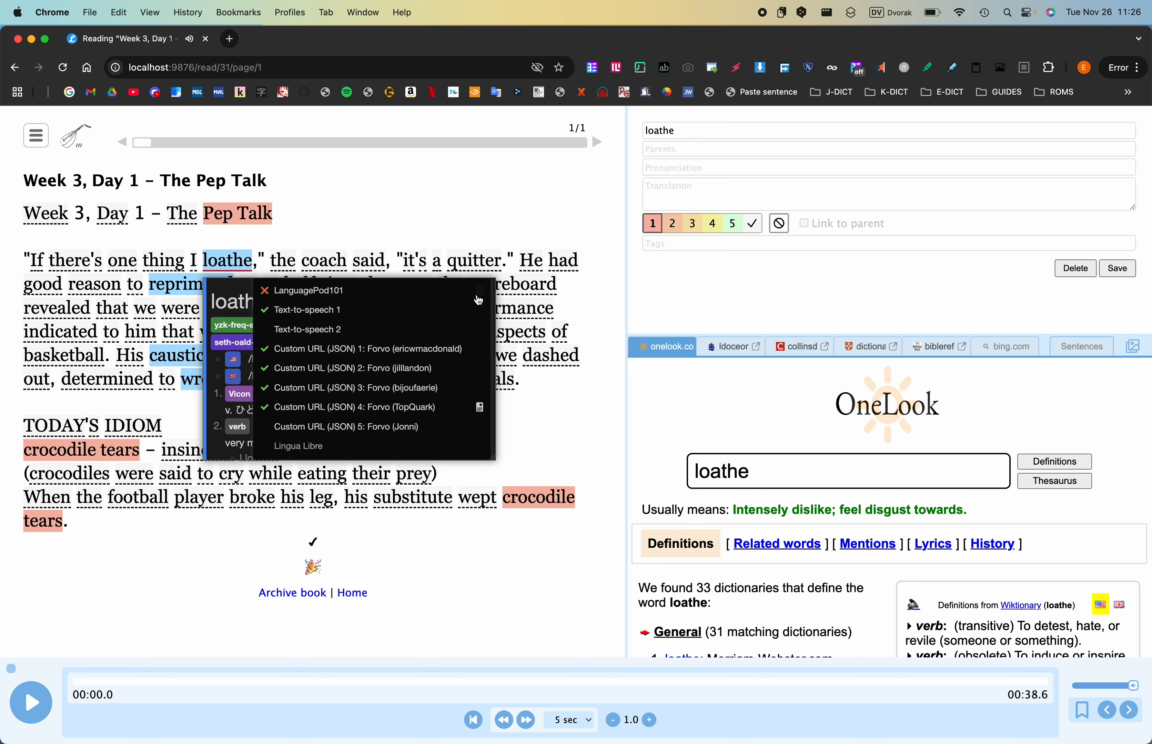
left_click(412, 427)
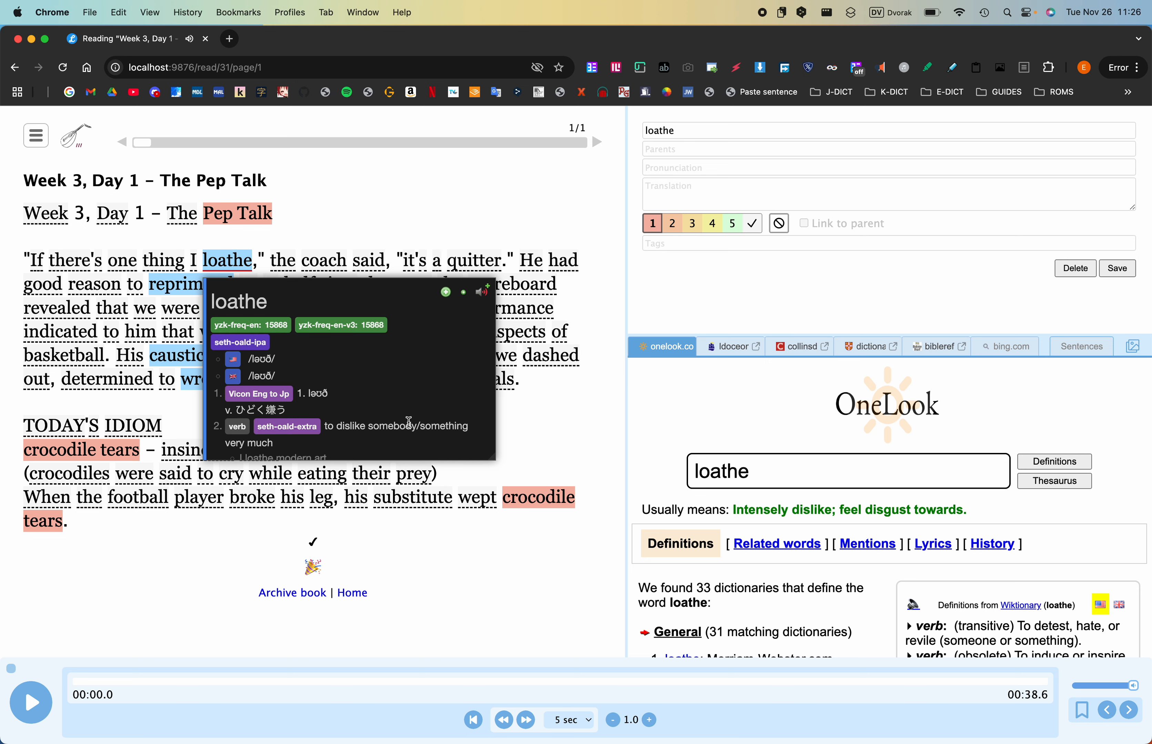
- Create an Anki card for "loathe" with the fourth Custom URL (JSON) Forvo recording as its audio, and open its note in Anki
right_click(483, 293)
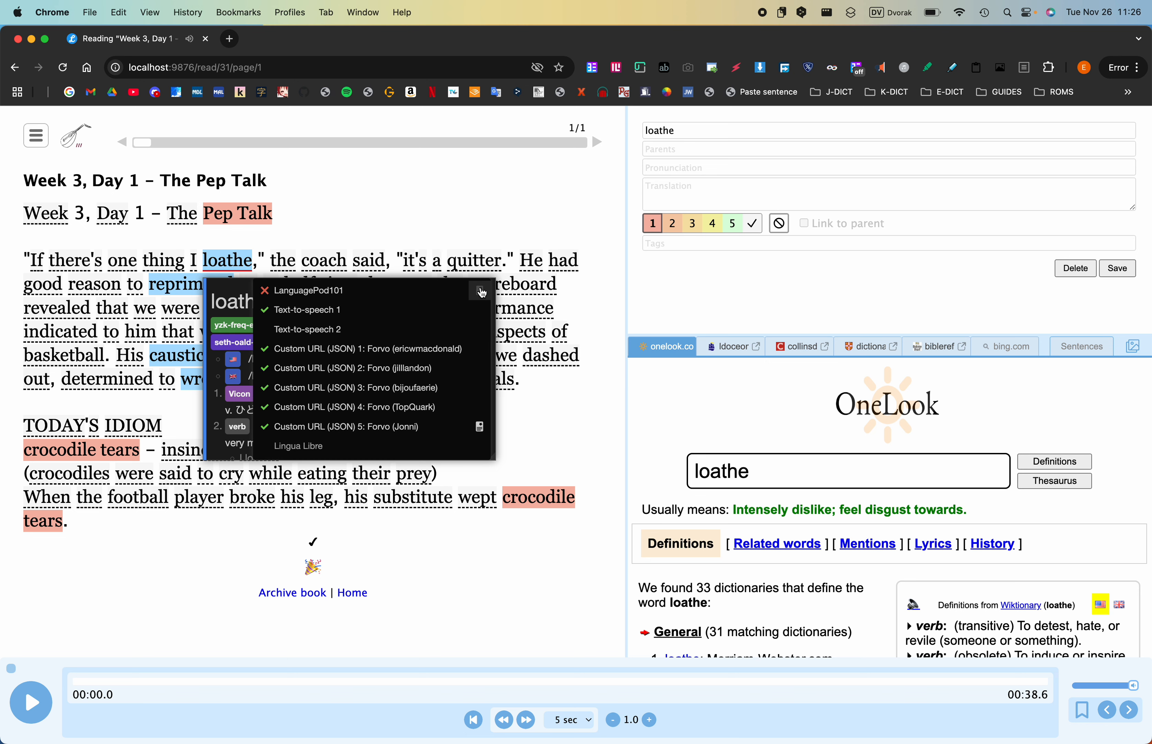
left_click(397, 409)
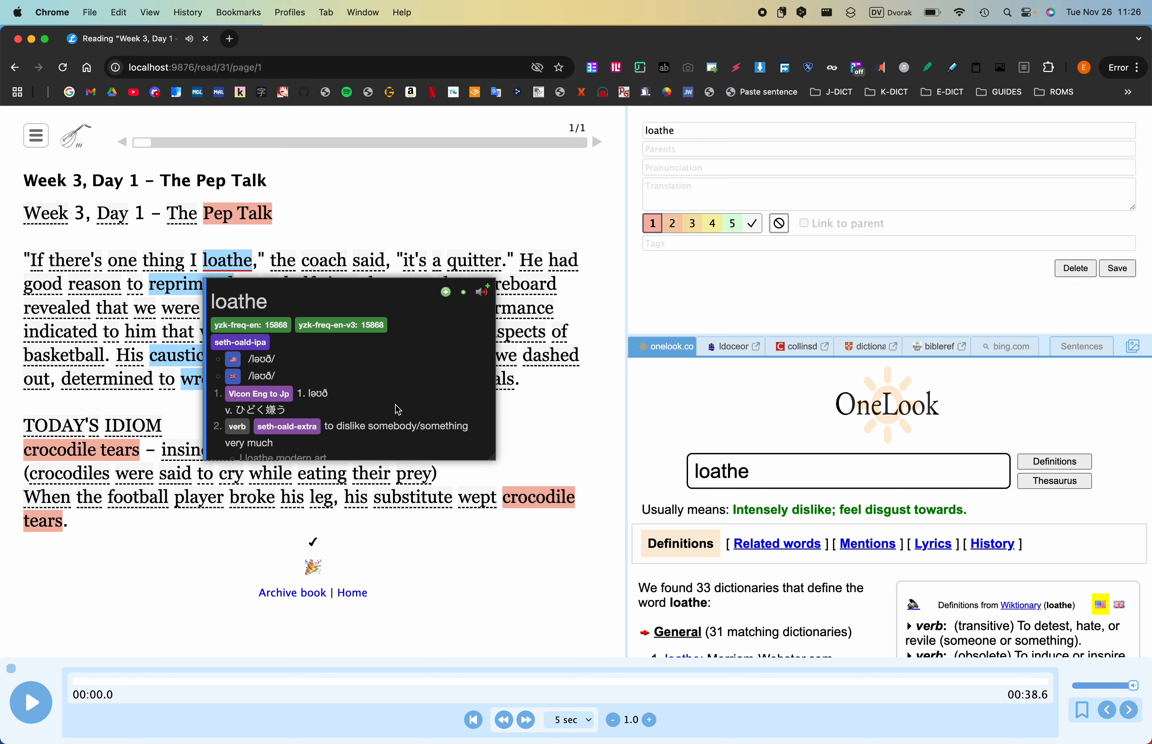
right_click(481, 294)
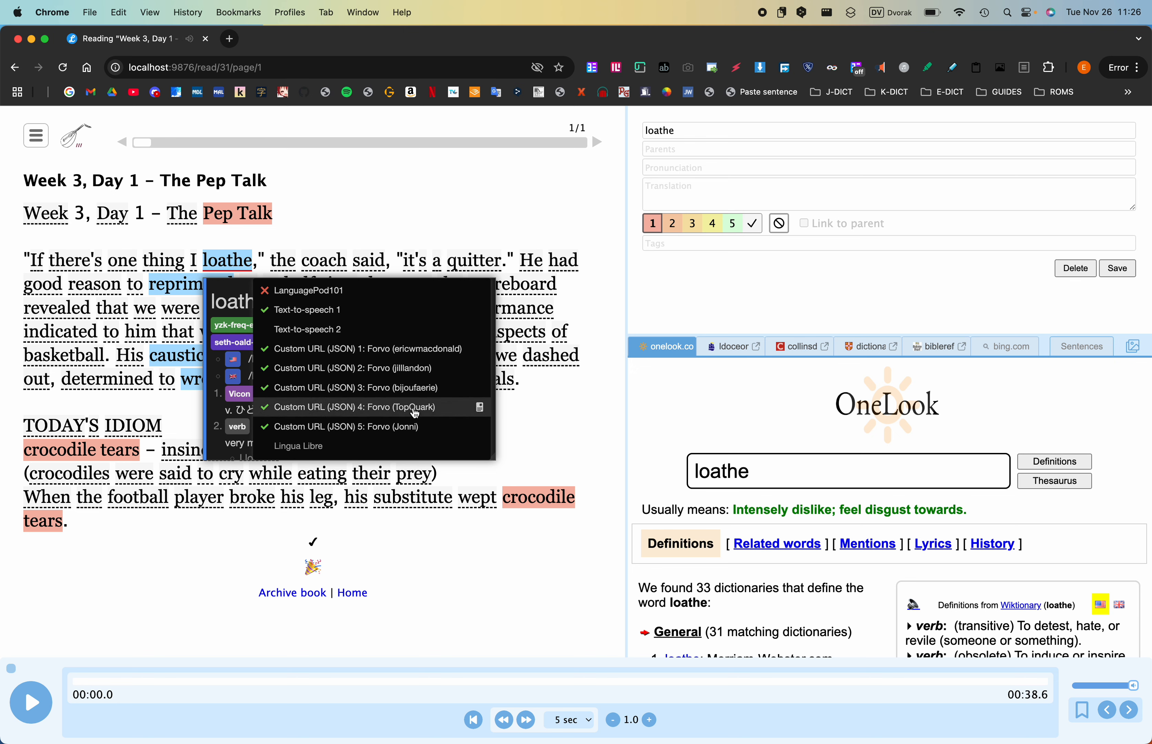
left_click(391, 409)
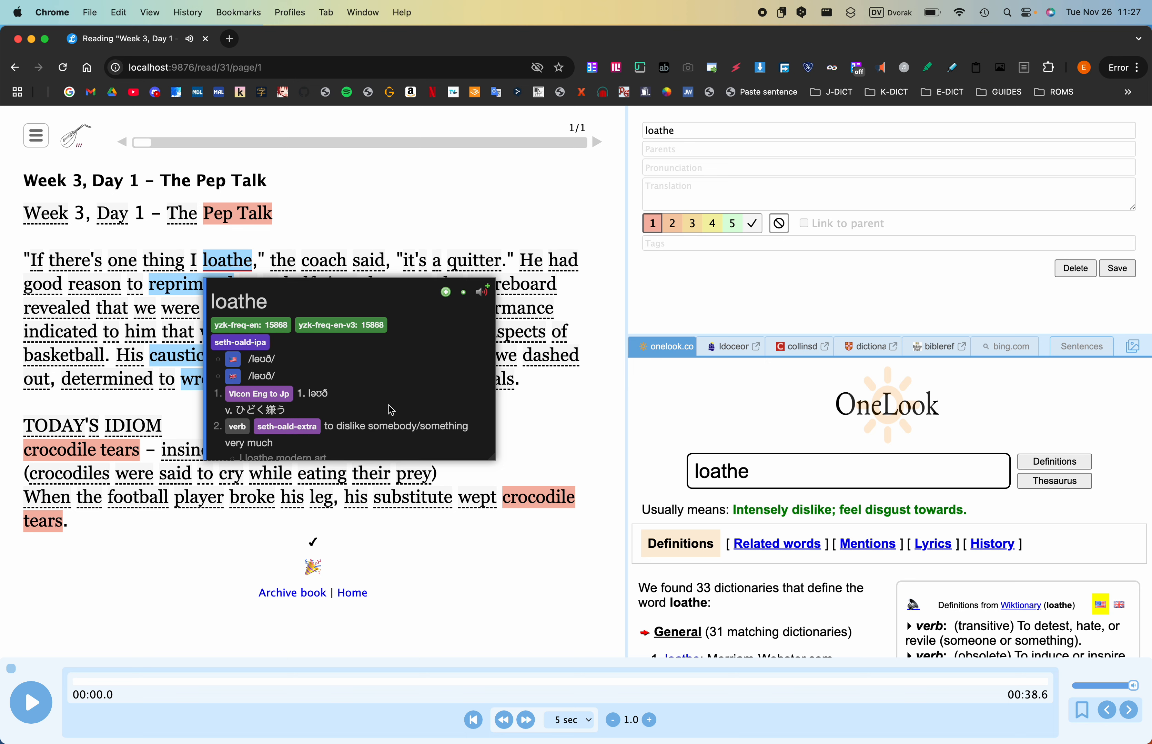
left_click(447, 293)
left_click(429, 293)
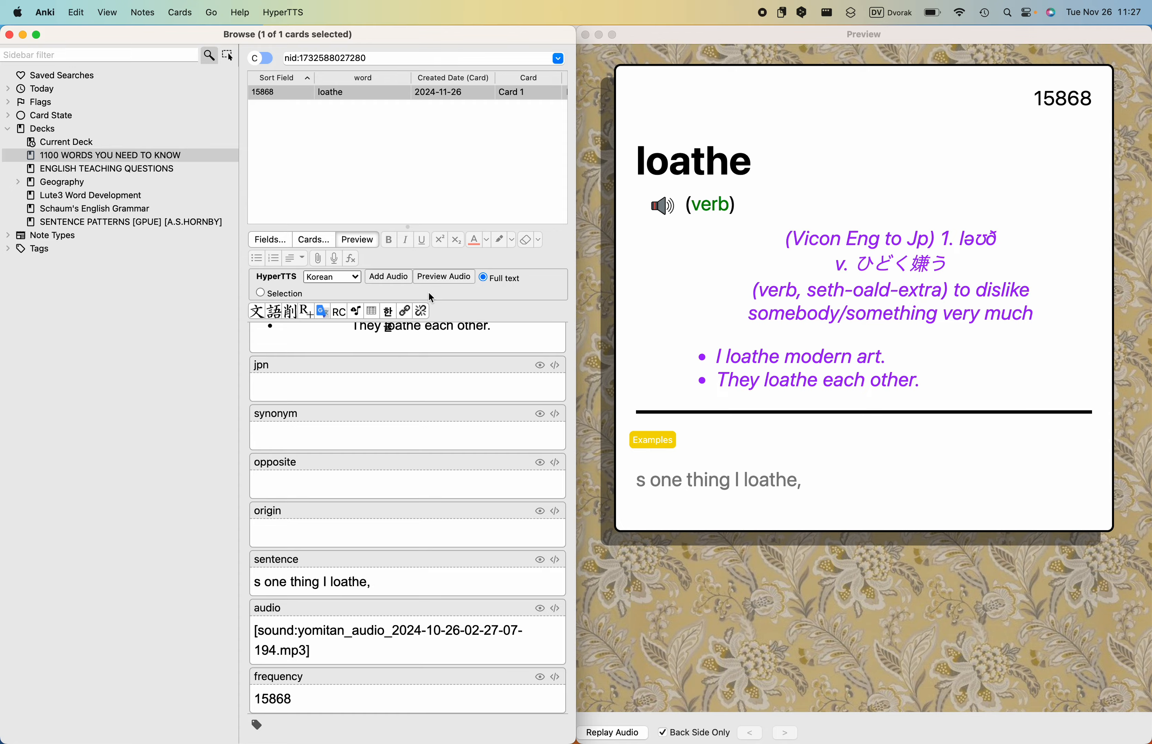
- Copy the second pronunciation /ləʊð/ from the pop-up dictionary into the pronunciation field of the "loathe" note in Anki
key("ctrl+Left")
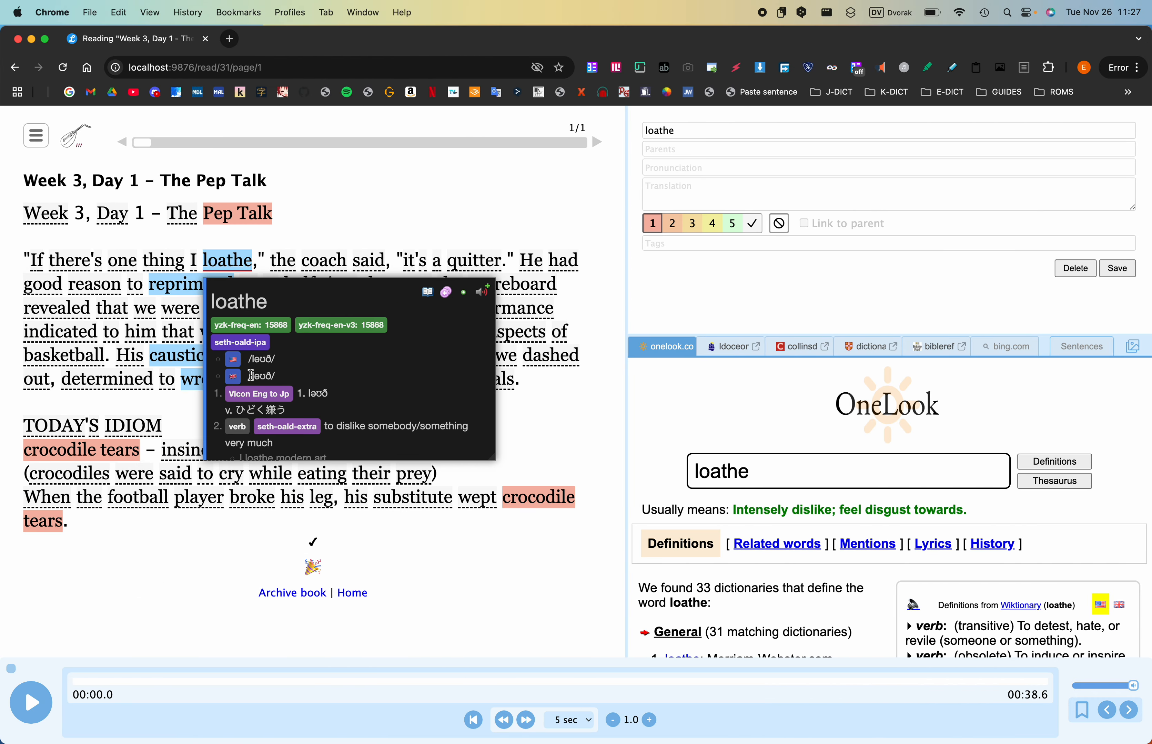
left_click_drag(248, 376, 283, 381)
key("super+c")
key("ctrl+Right")
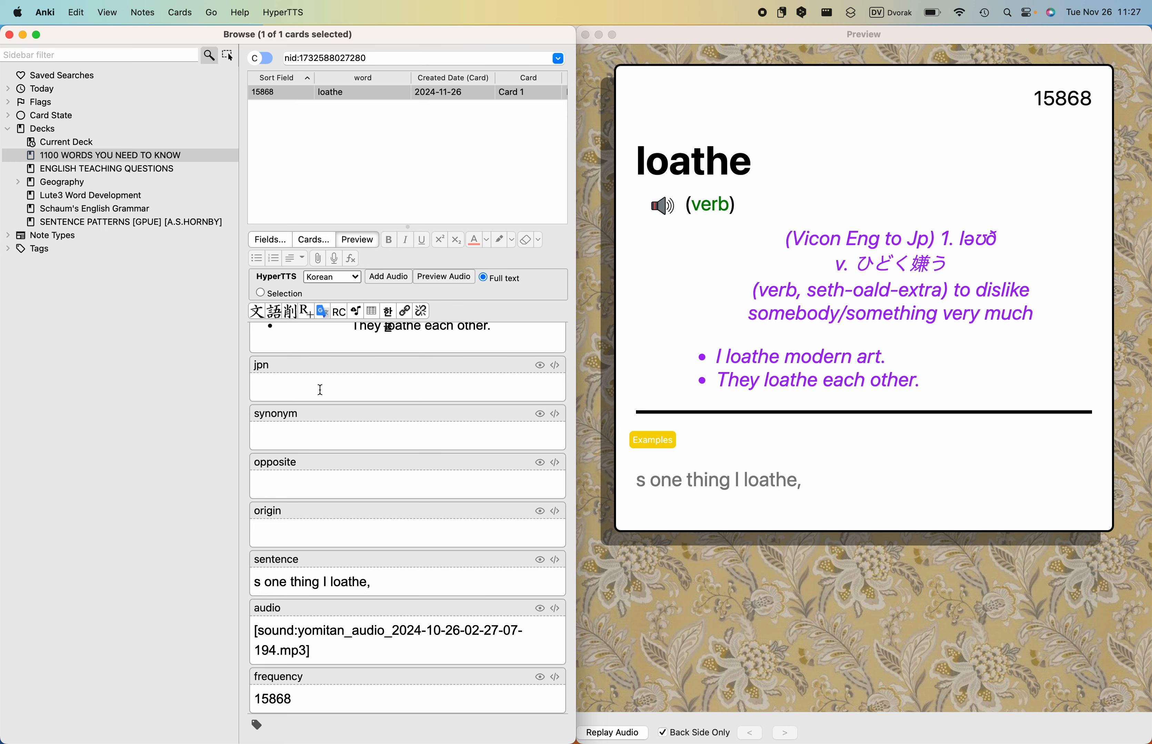
scroll(320, 390, "up", 10)
left_click(323, 455)
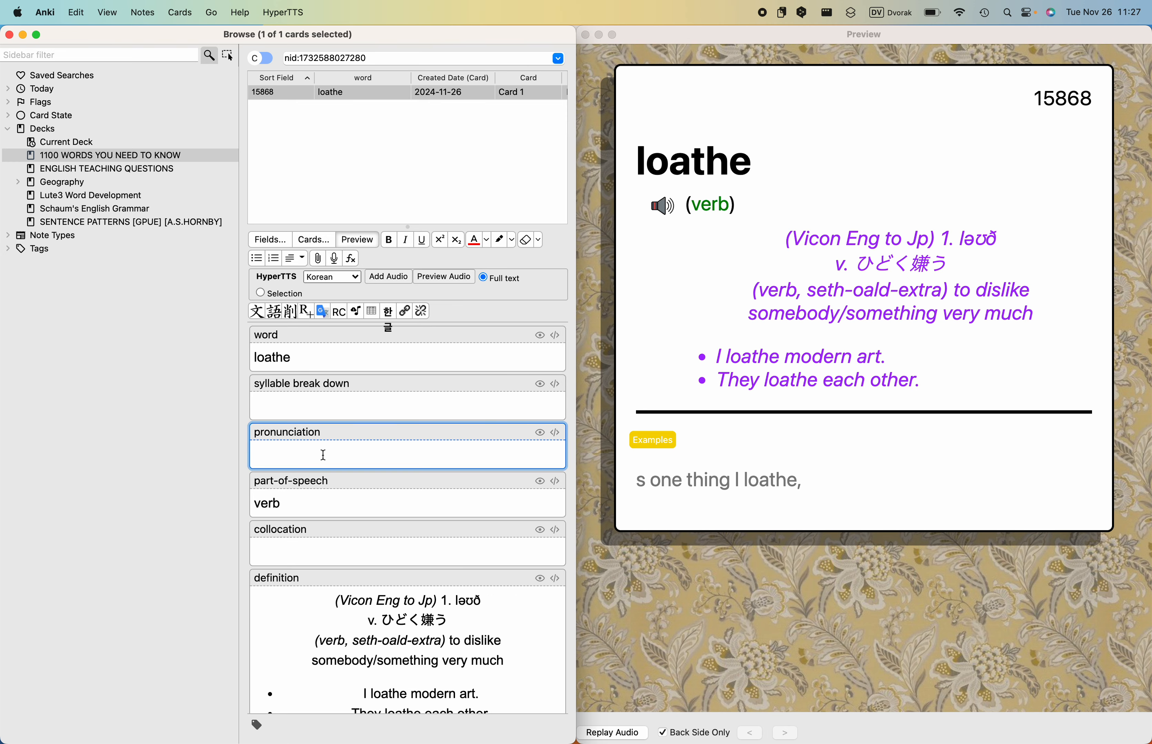
key("super+v")
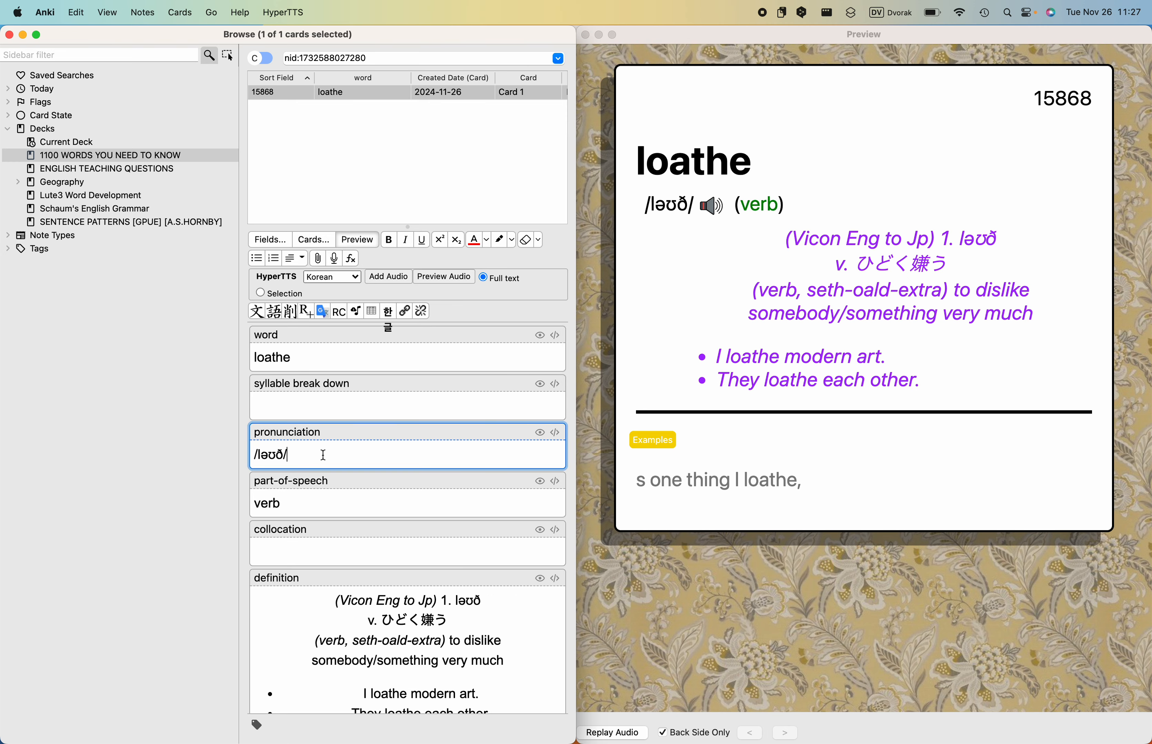
- Open the Longman entry for "loathe" from Lute and copy its headword into the Anki note's syllable break down field
key("ctrl+Left")
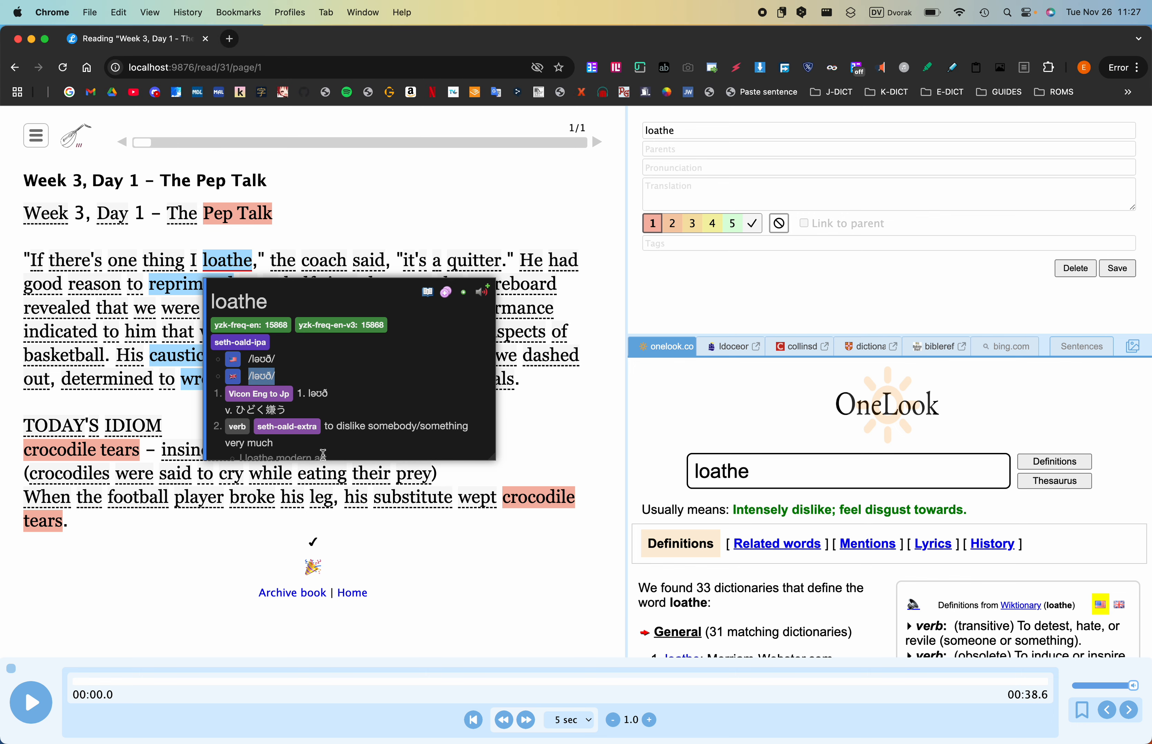
left_click(730, 348)
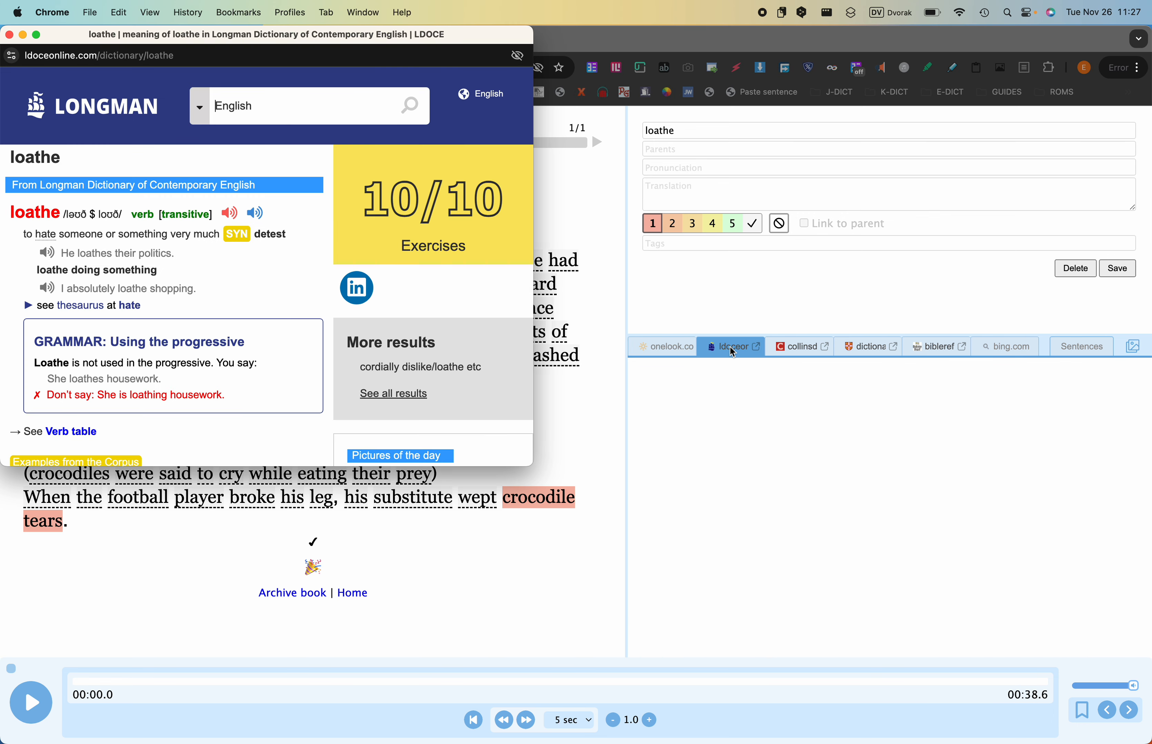
double_click(28, 218)
key("super+c")
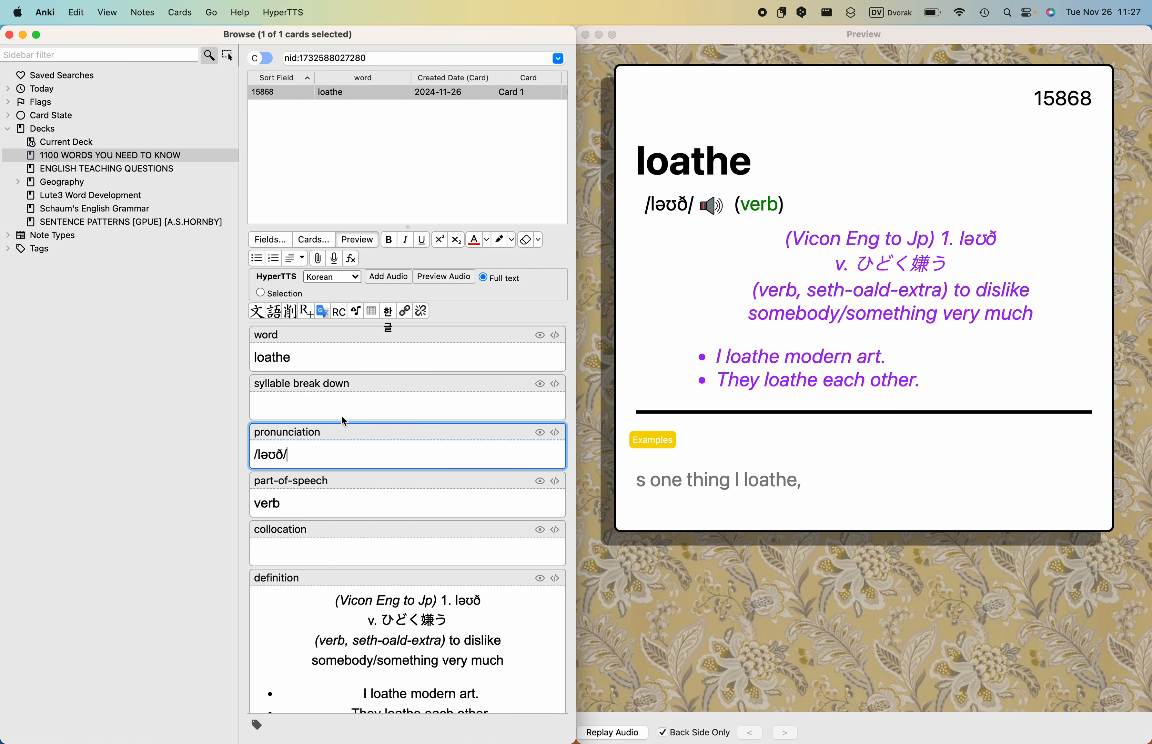
left_click(343, 417)
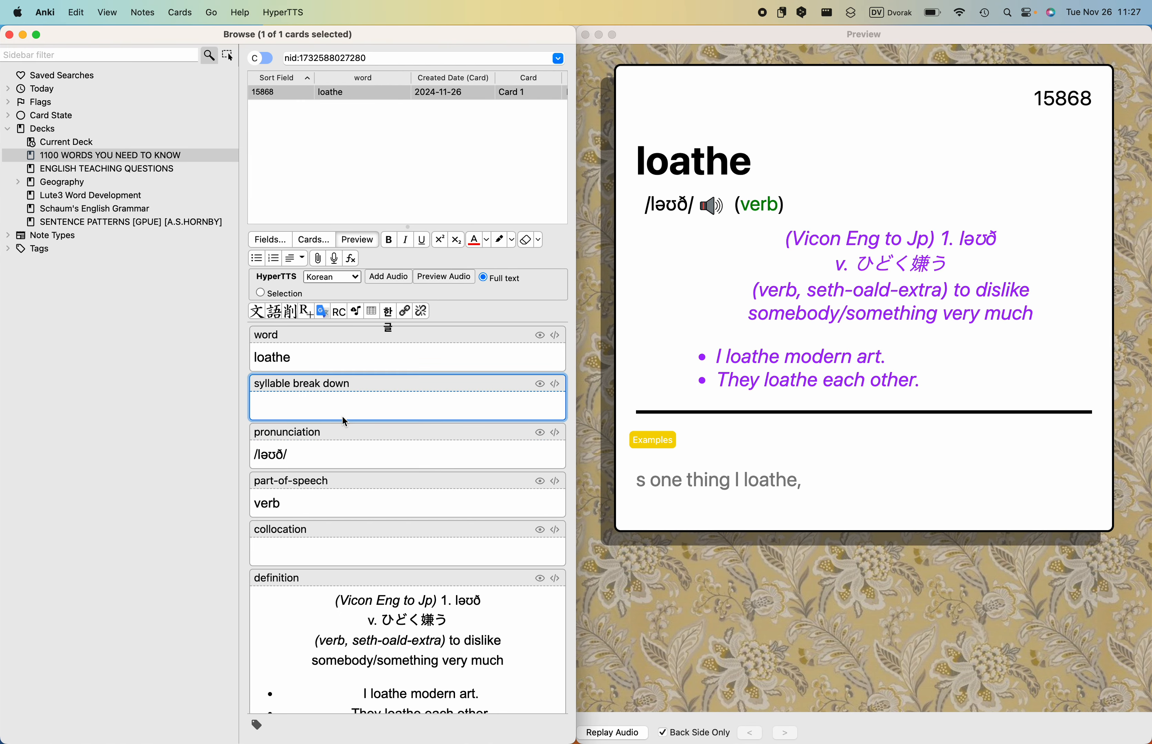
key("super+v")
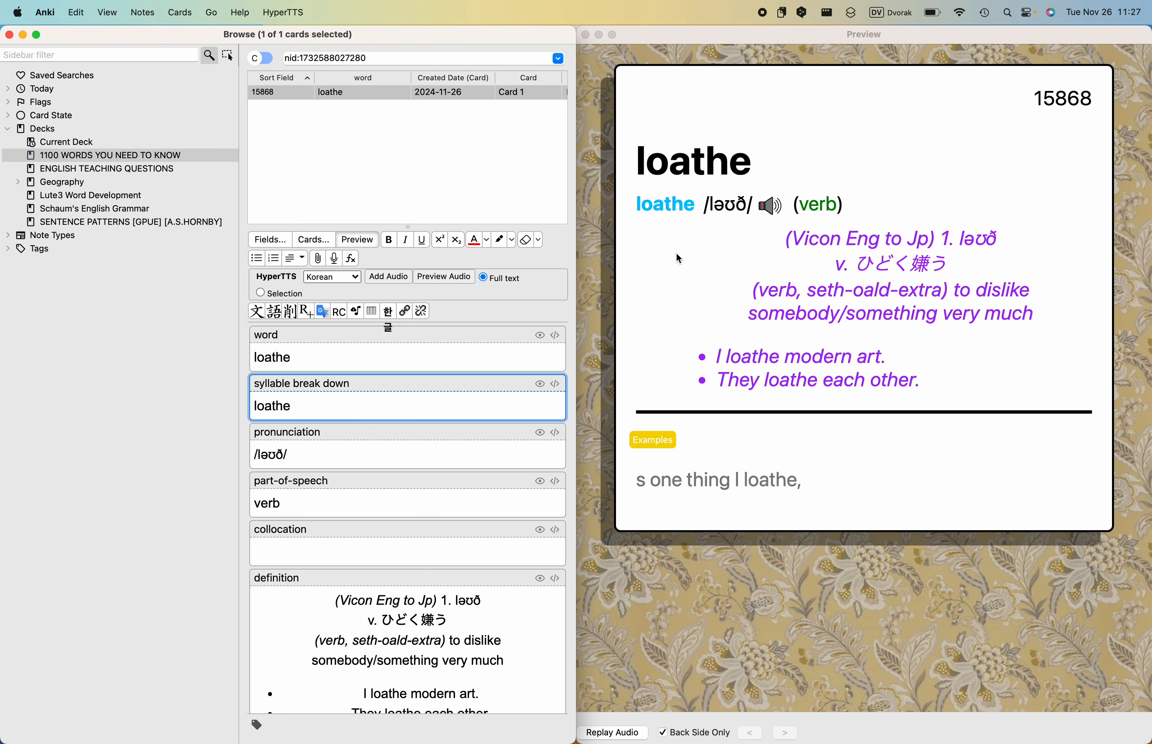
- Replace the English definition line in the Anki note with Longman's "to hate someone or something very much", pasted without its link formatting
key("ctrl+Left")
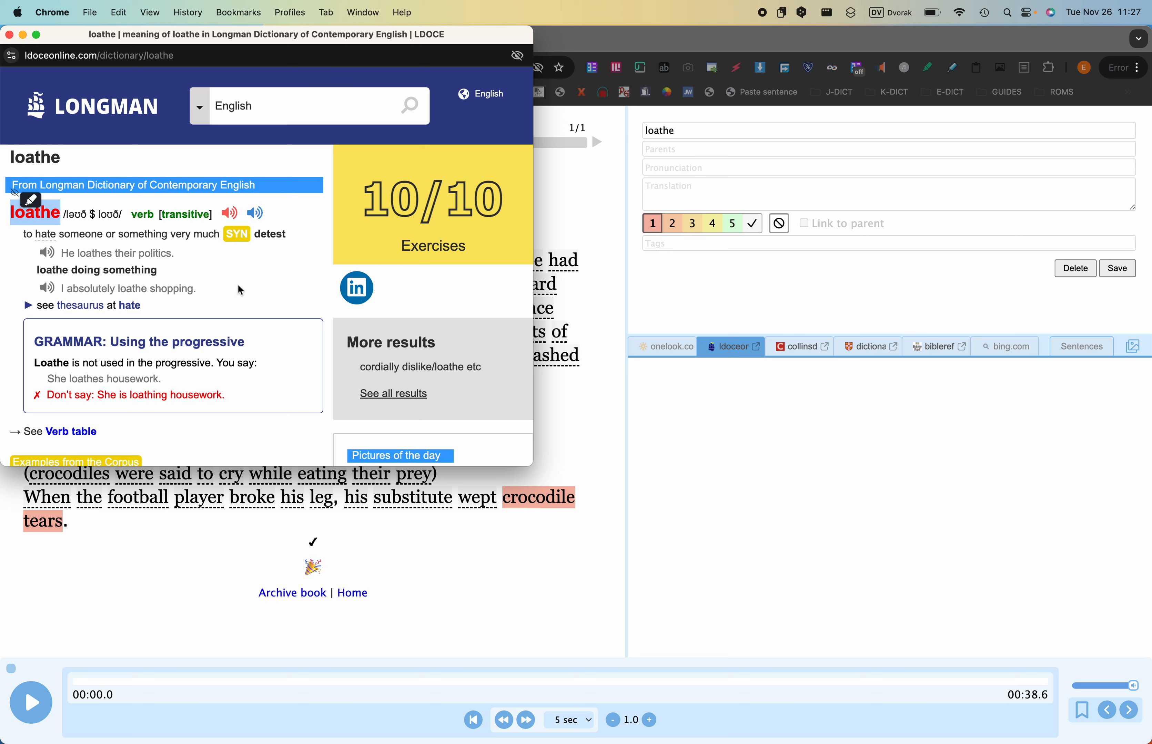
double_click(269, 235)
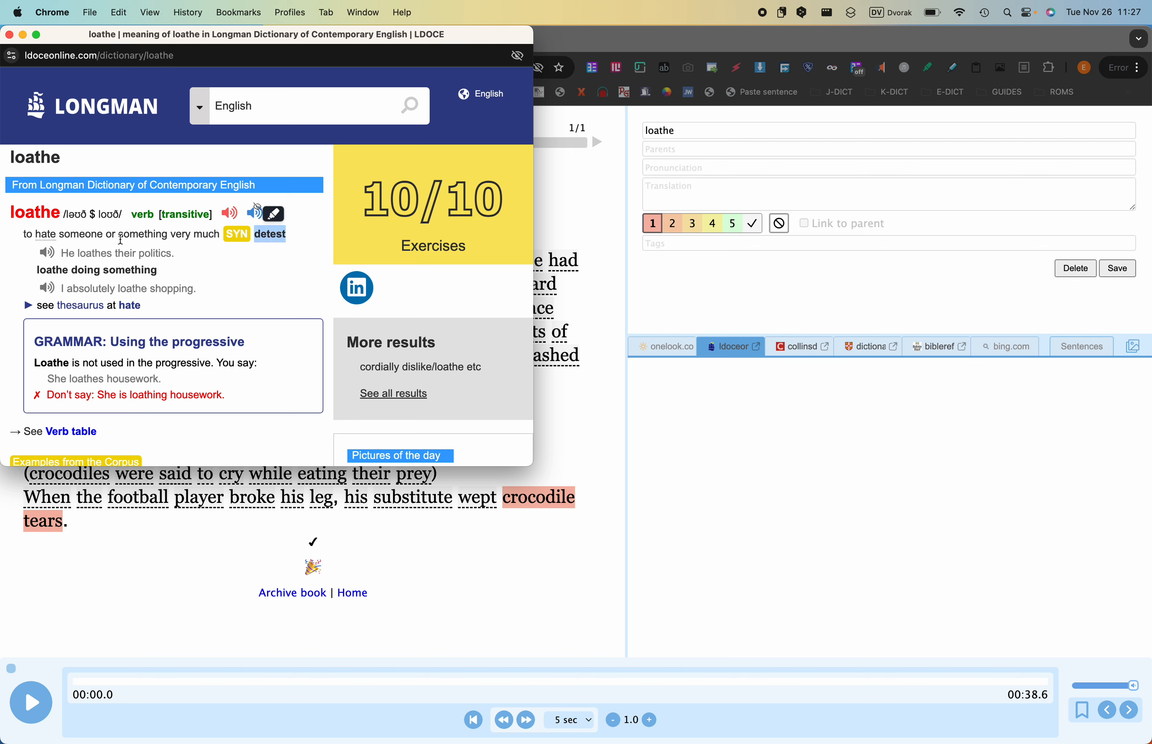
left_click_drag(23, 235, 203, 234)
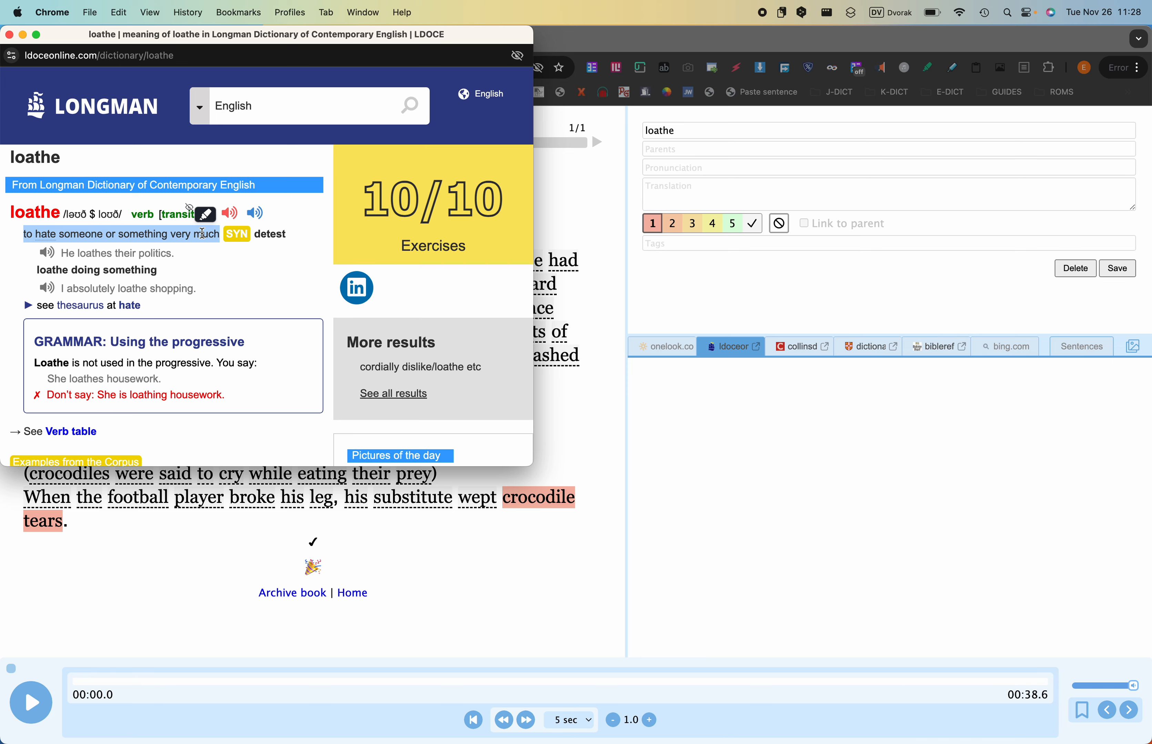
key("super+c")
key("ctrl+Right")
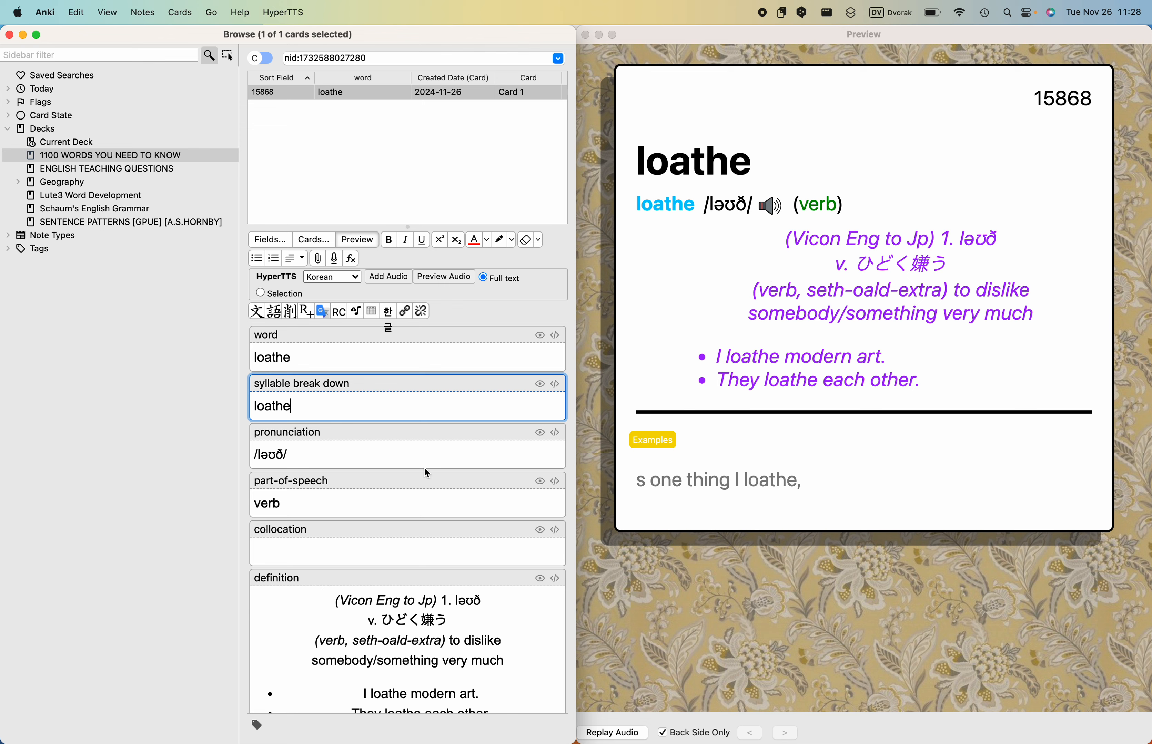
scroll(427, 473, "down", 3)
scroll(427, 472, "down", 2)
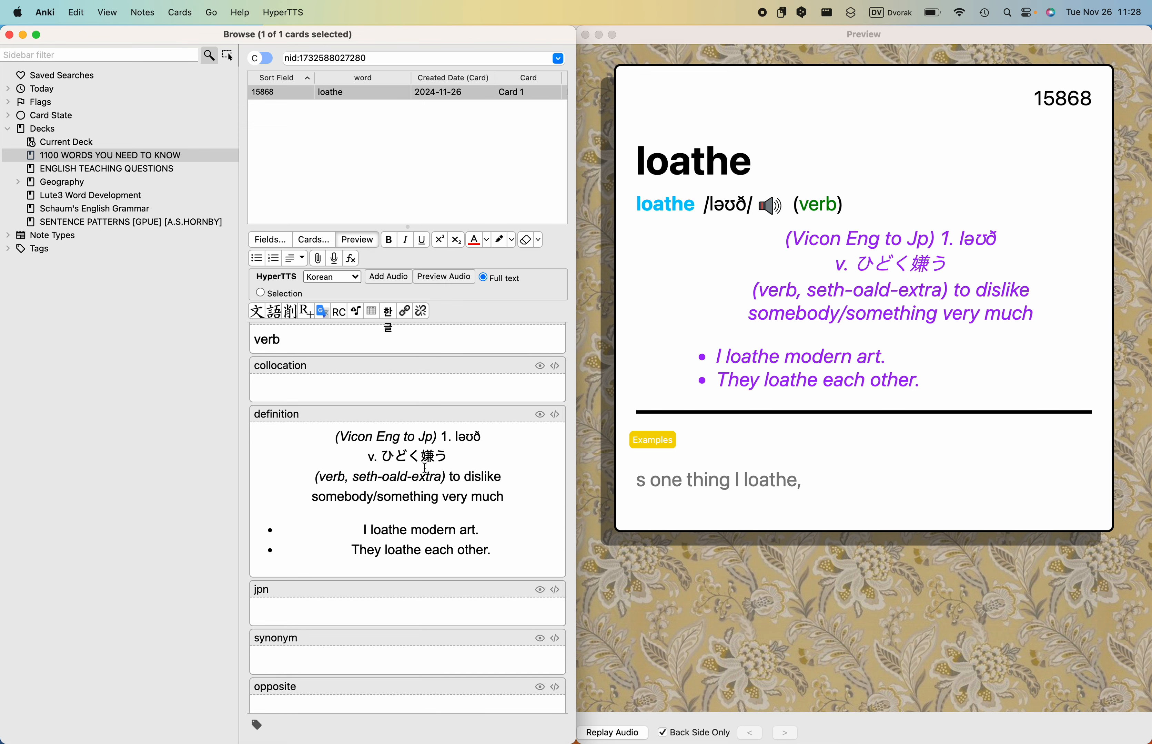
left_click_drag(313, 477, 537, 501)
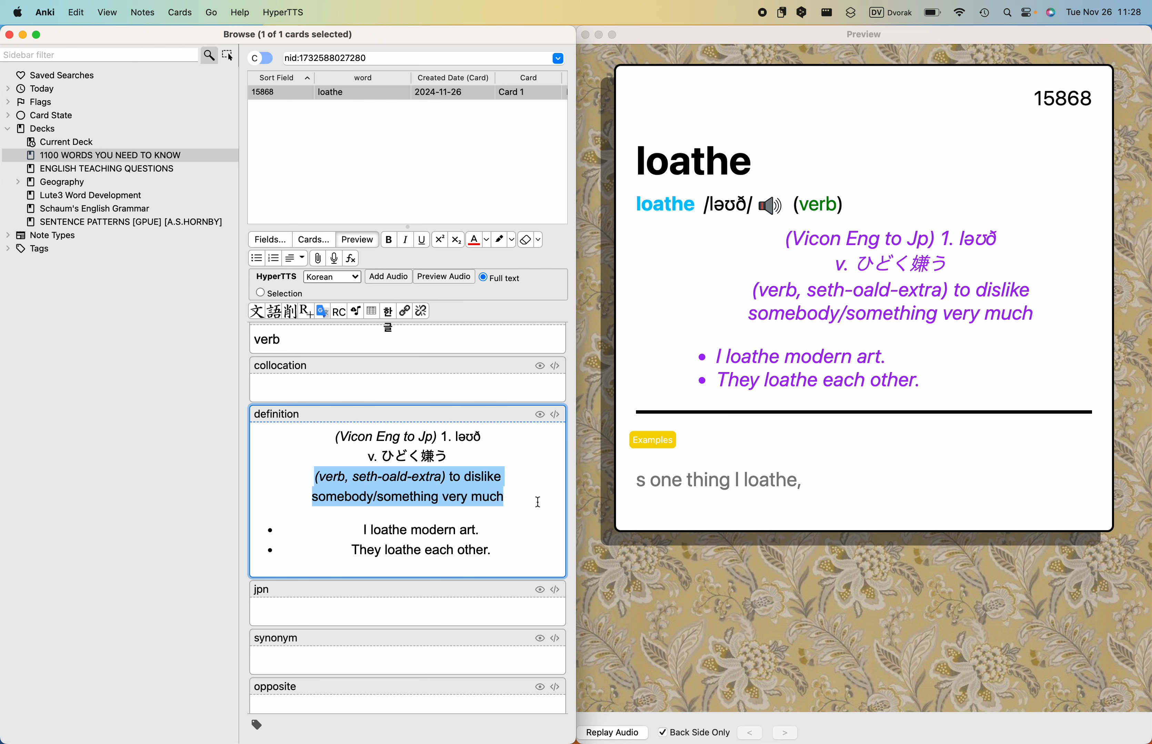
key("cmd+v")
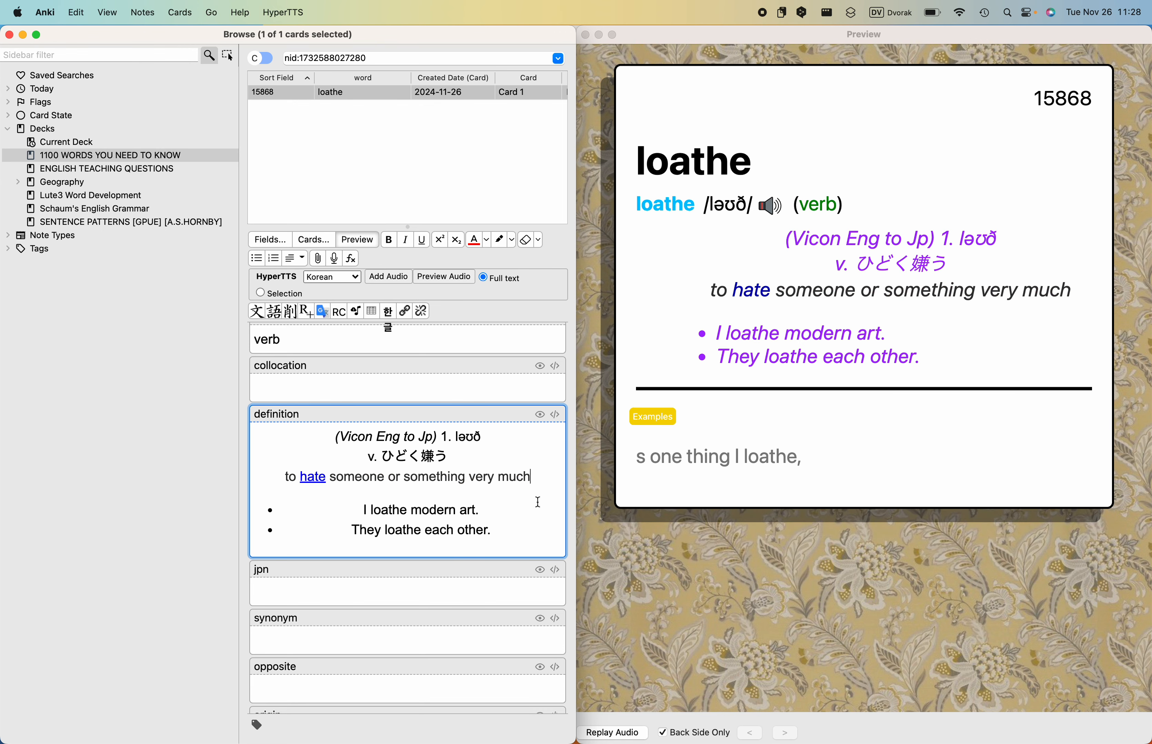
key("cmd+z")
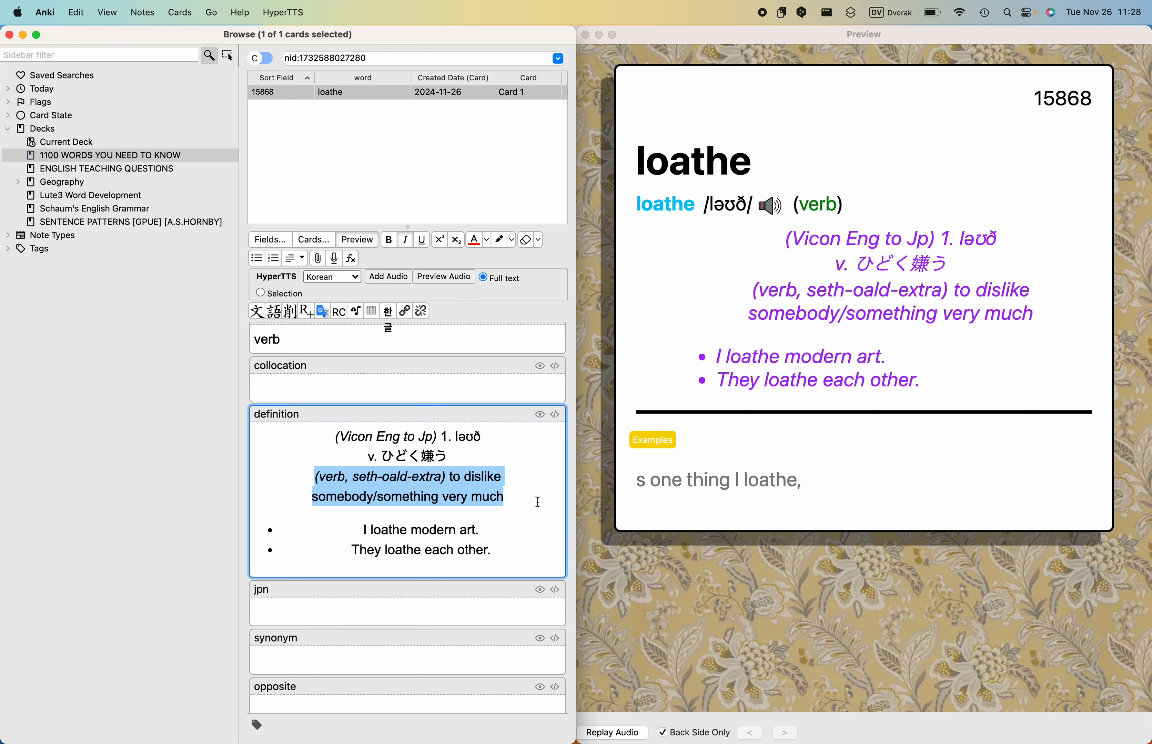
key("cmd+v")
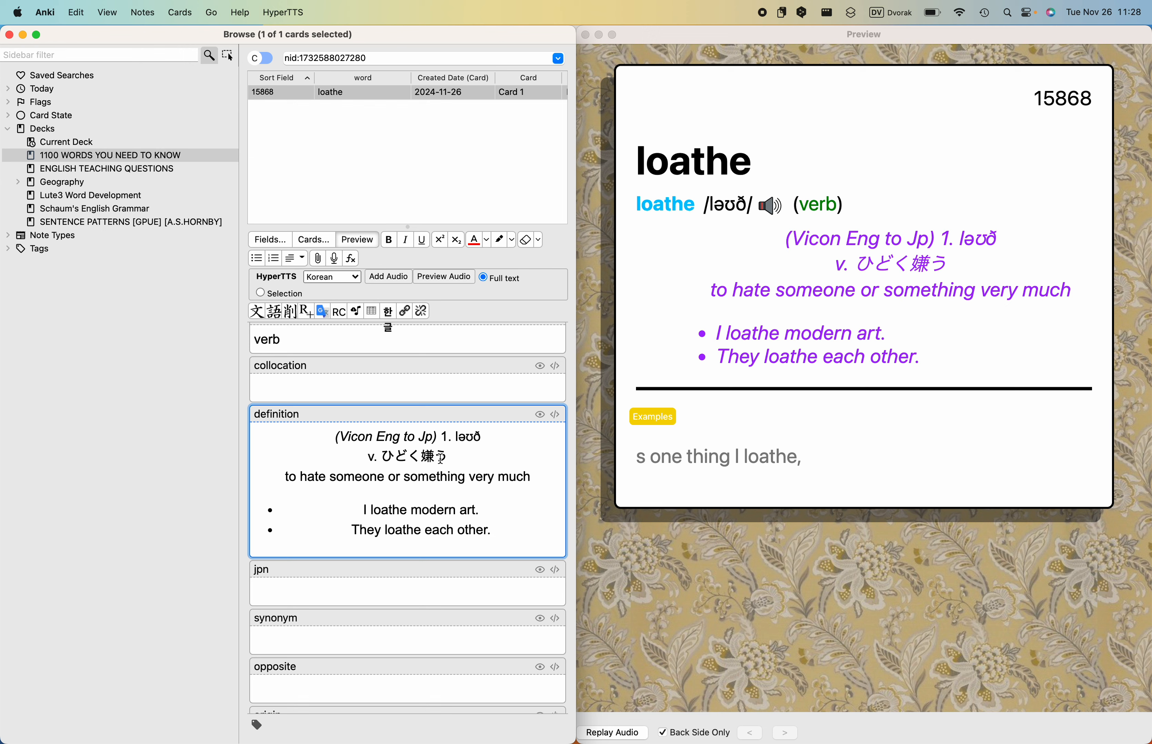
- Move the Japanese translation "v. ひどく嫌う" from the definition field to the jpn field
left_click_drag(440, 459, 370, 459)
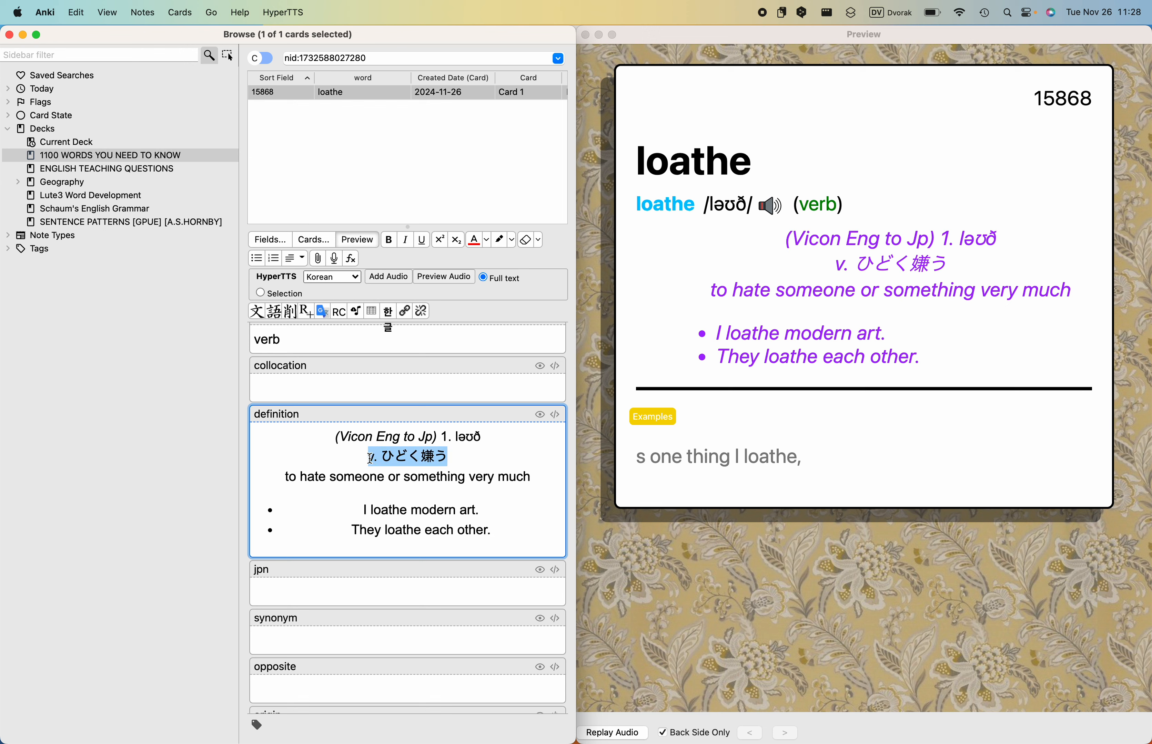
key("cmd+x")
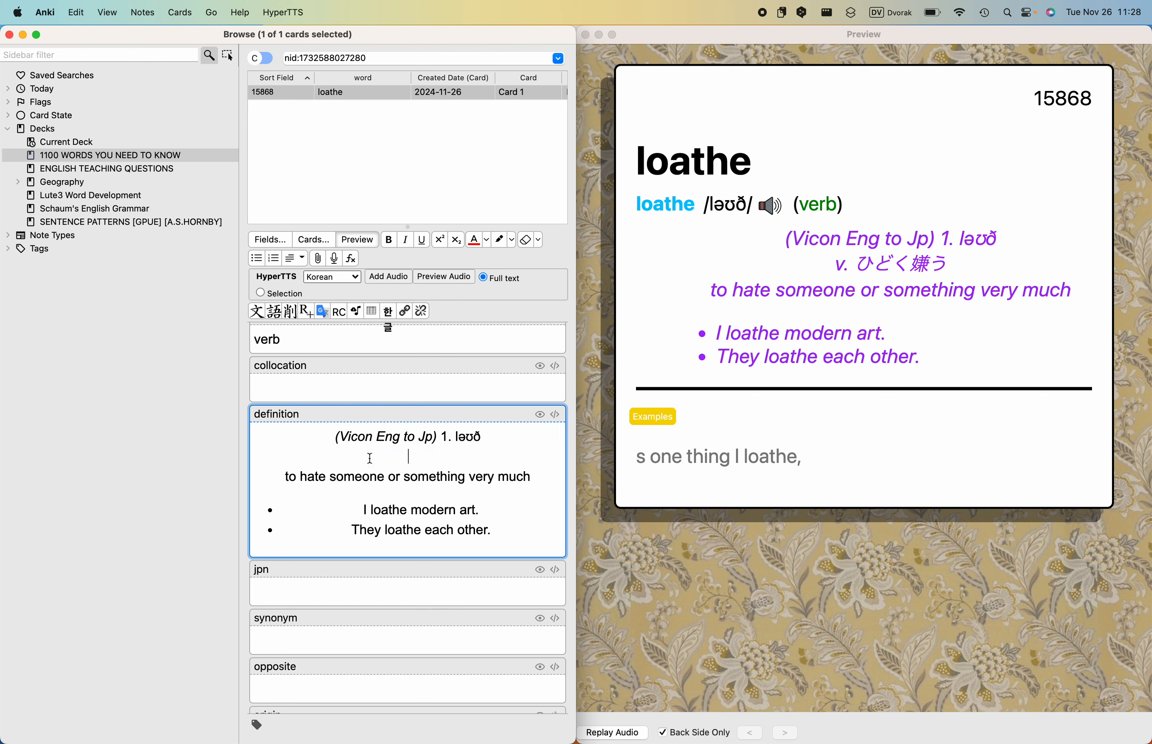
left_click(418, 588)
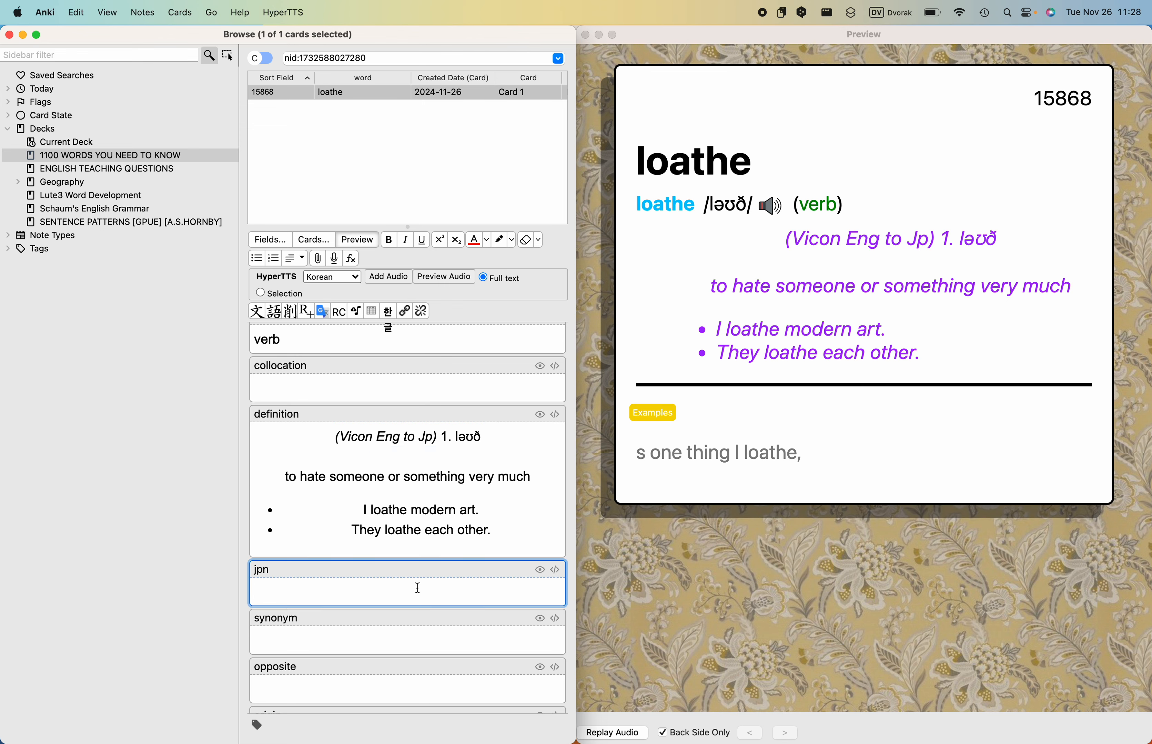
key("super+v")
- Strip the centering span tags from the jpn field's HTML, leaving only "v. ひどく嫌う"
left_click(556, 571)
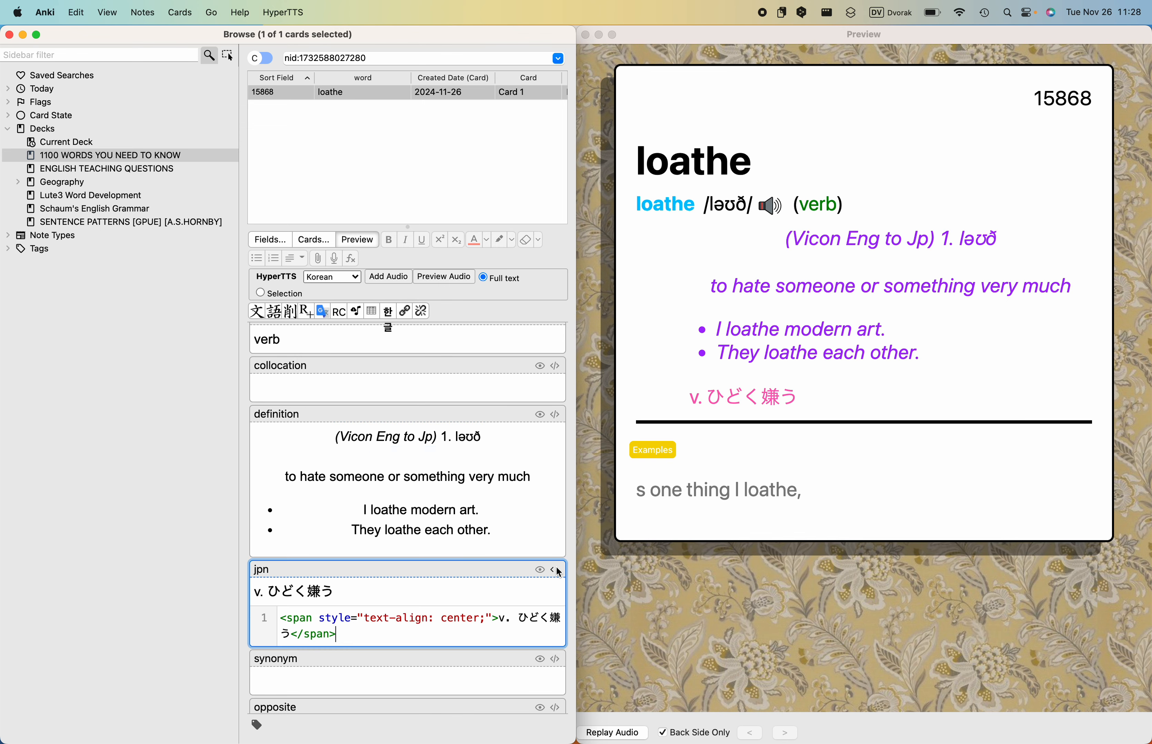
left_click_drag(499, 619, 250, 625)
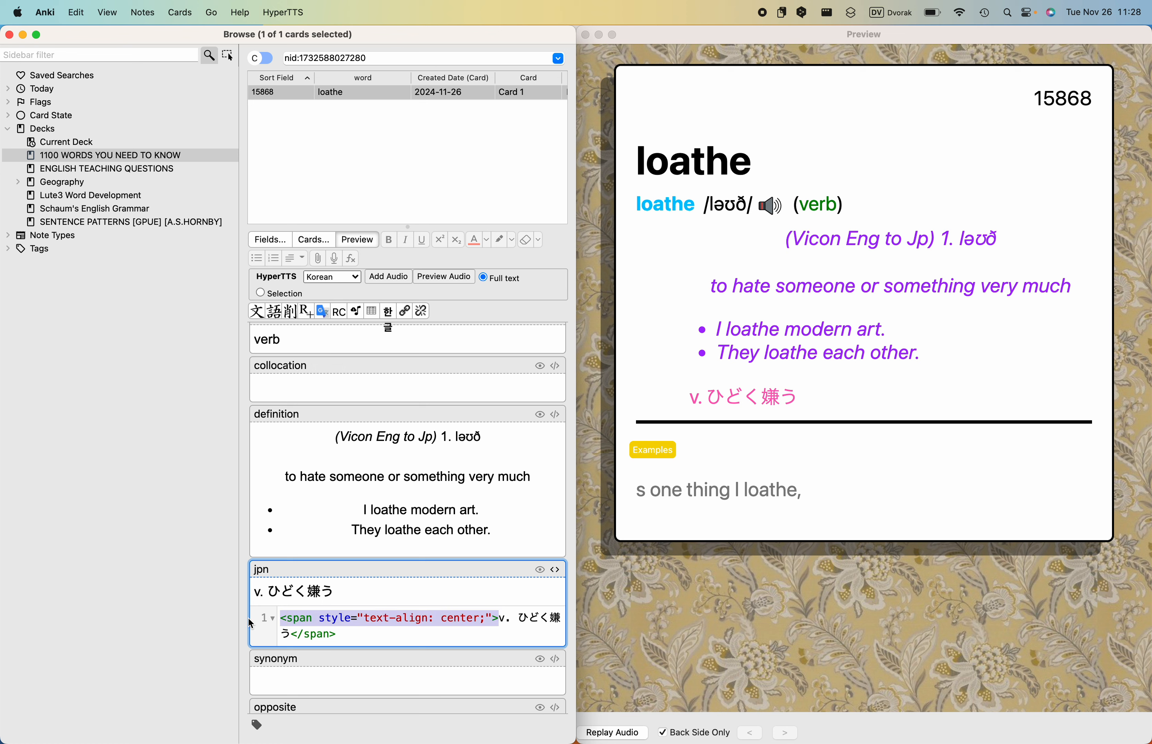
key("BackSpace")
left_click(403, 622)
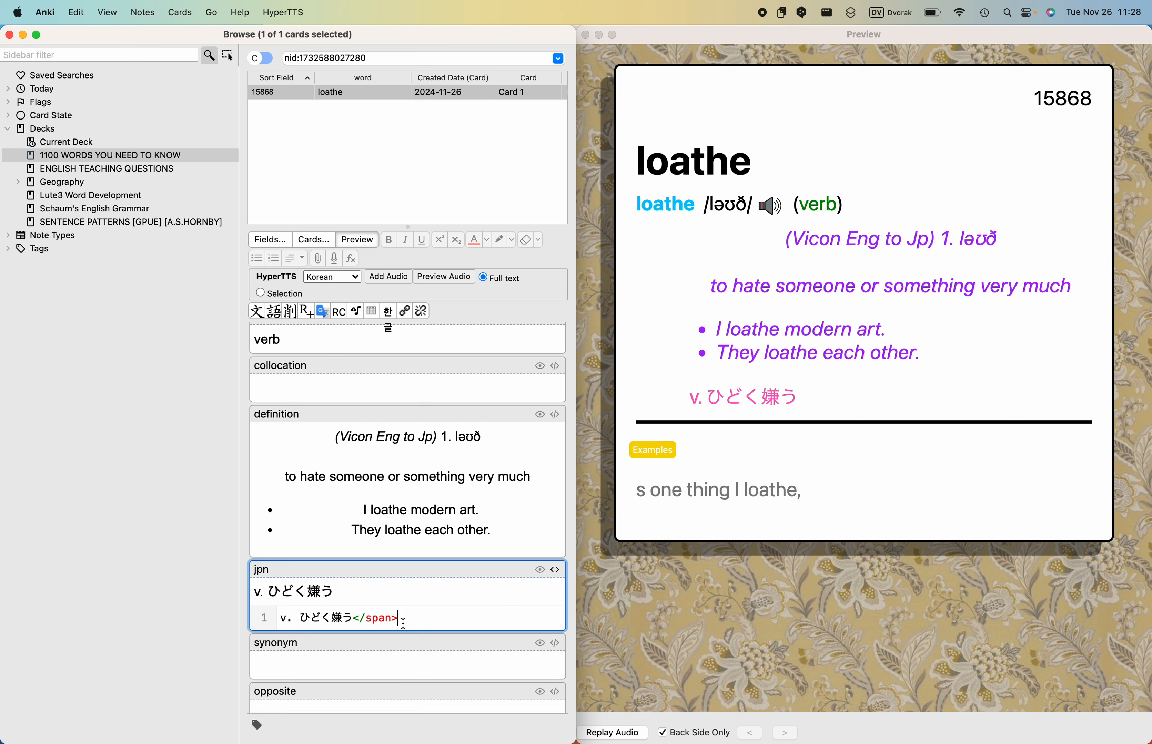
key("BackSpace")
key("BackSpace")
key("BackSpace")
key("BackSpace")
key("BackSpace")
key("BackSpace")
key("BackSpace")
left_click(555, 570)
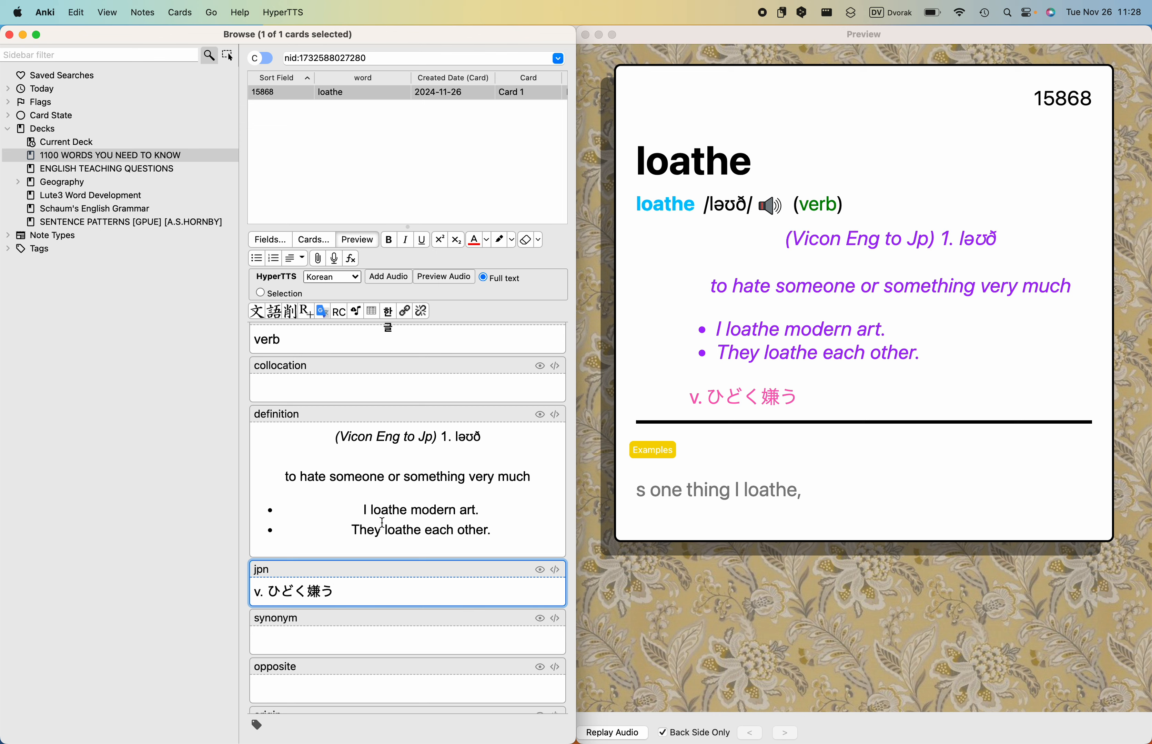
- Delete the "(Vicon Eng to Jp) 1. ləʊð" line and the empty line from the definition field, and left-align the definition
left_click(361, 511)
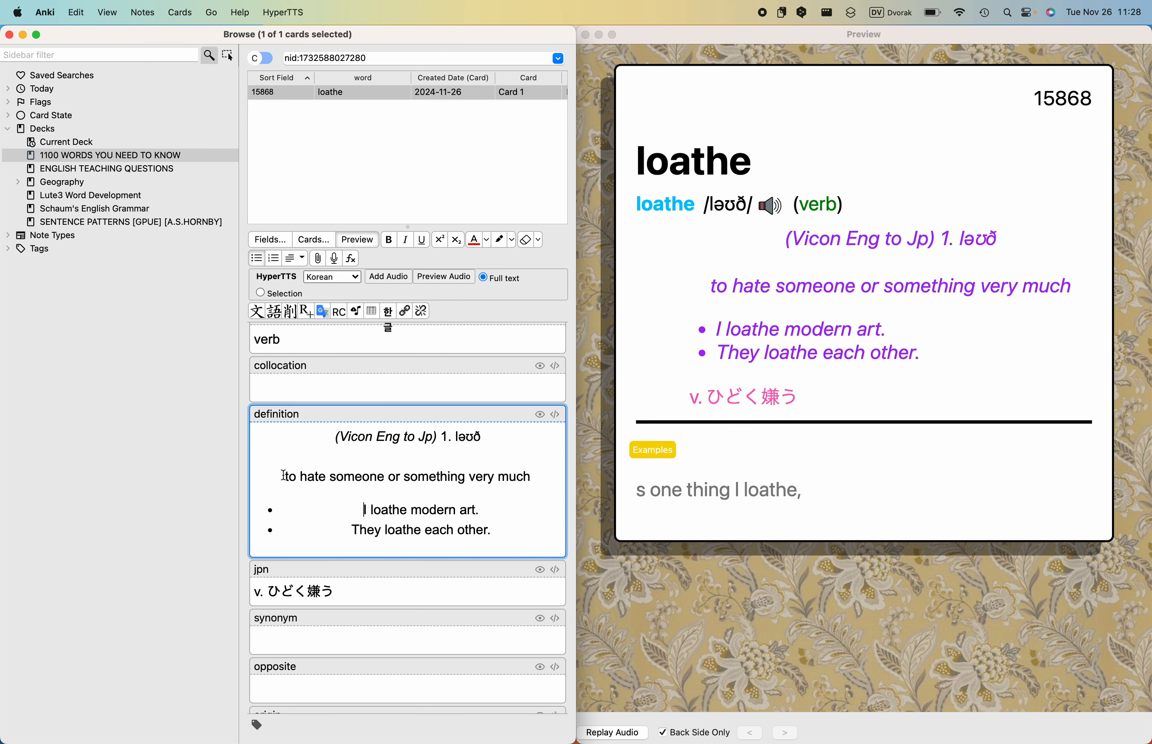
left_click_drag(410, 457, 266, 443)
key("BackSpace")
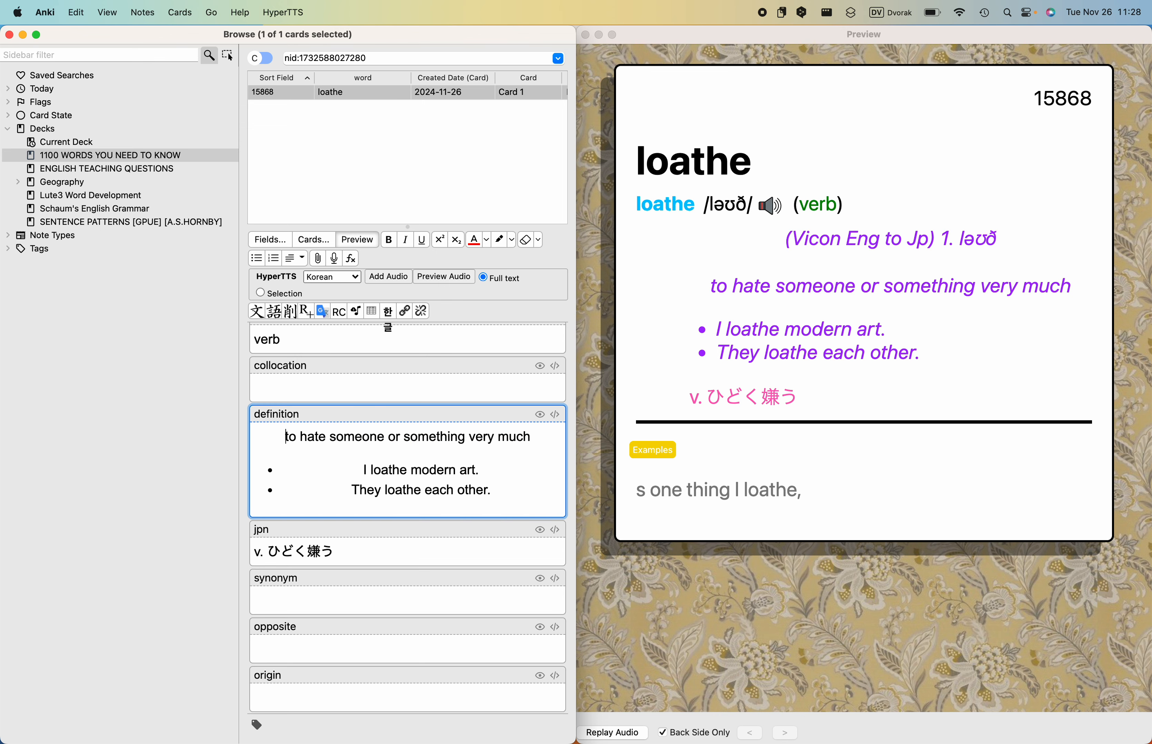
left_click(299, 261)
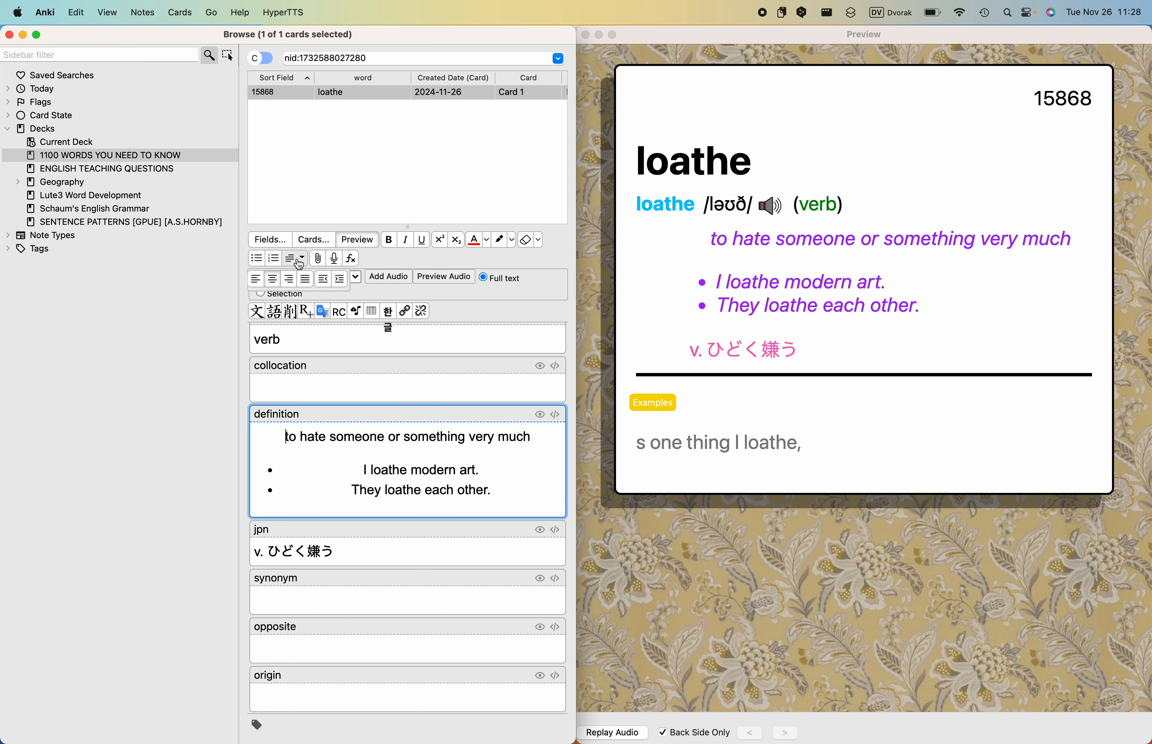
left_click(255, 279)
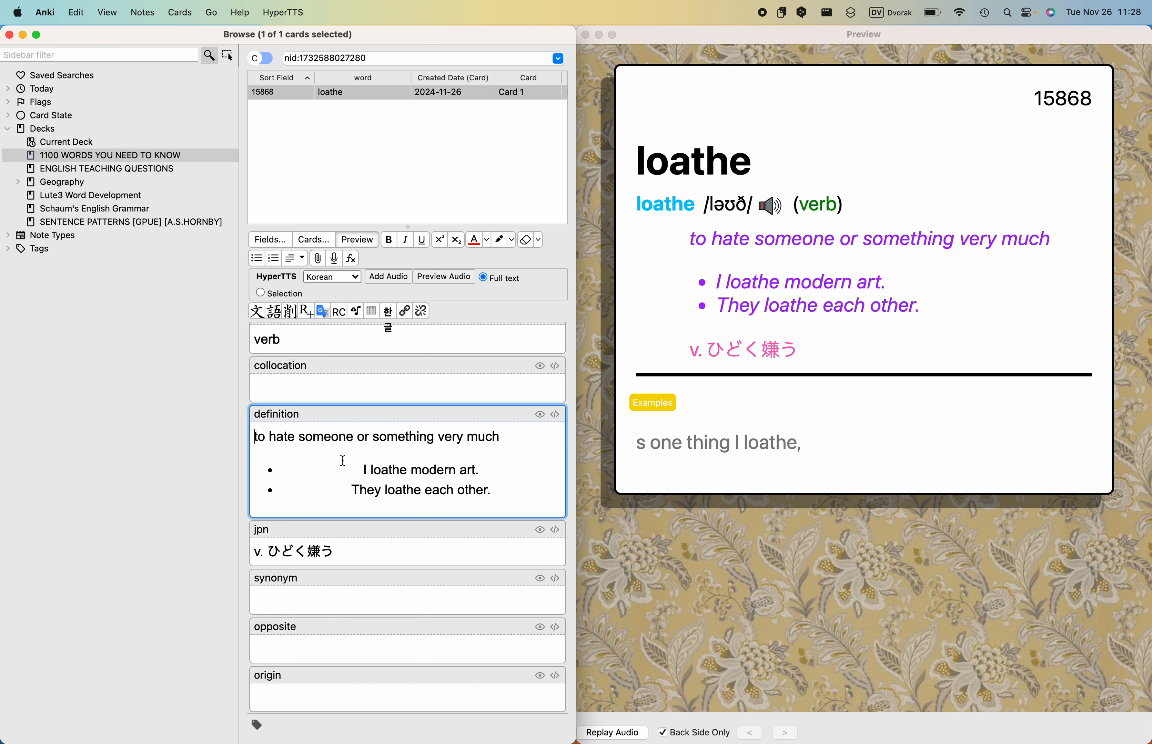
- Move the examples "I loathe modern art." and "They loathe each other." from the definition field to the sentence field, replacing its text
left_click_drag(360, 467, 522, 494)
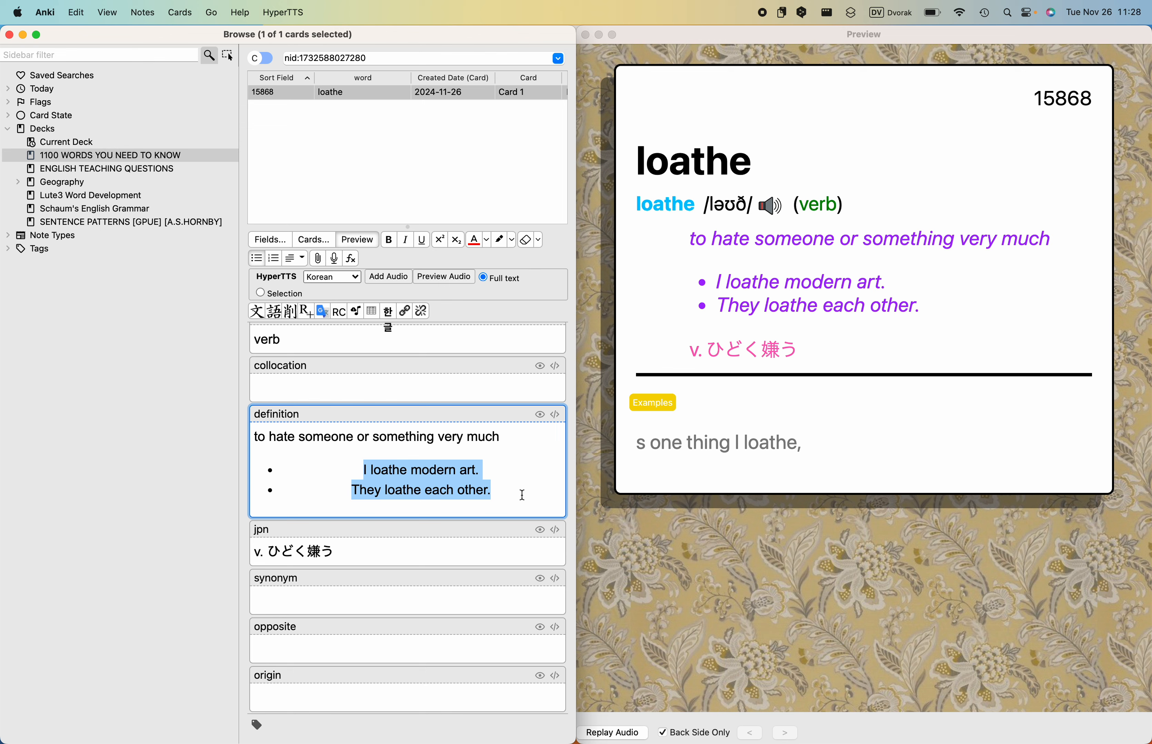
key("BackSpace")
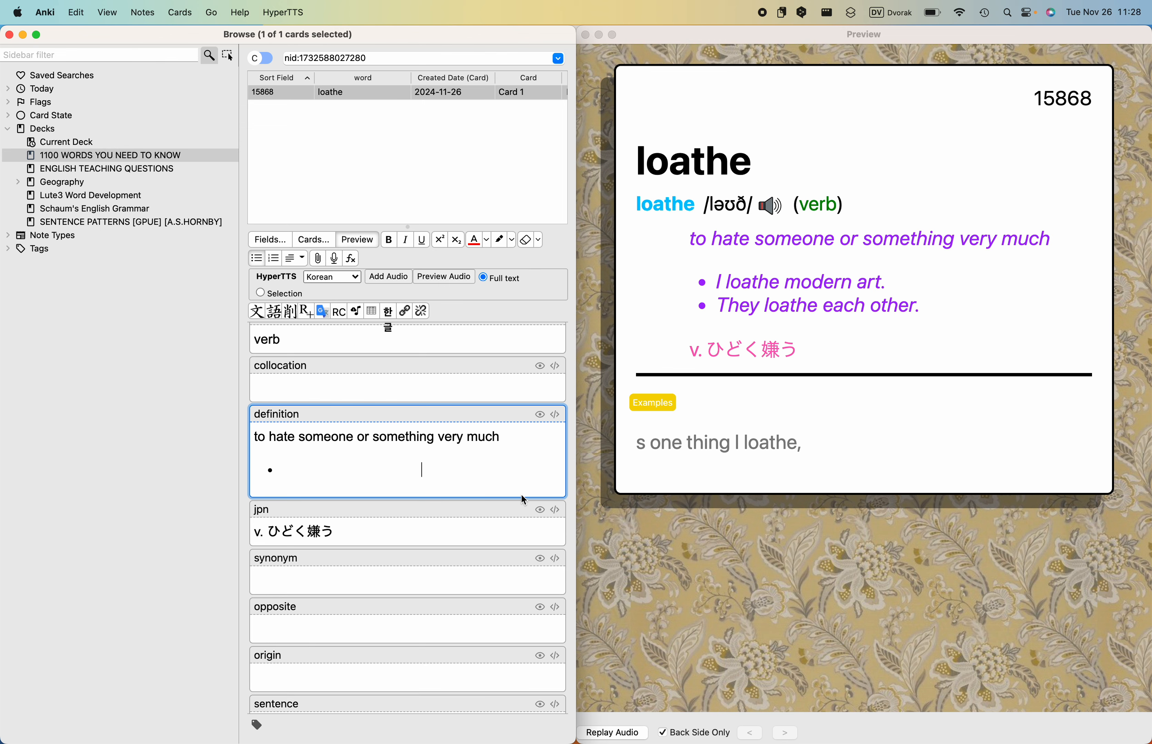
key("BackSpace")
scroll(388, 327, "down", 3)
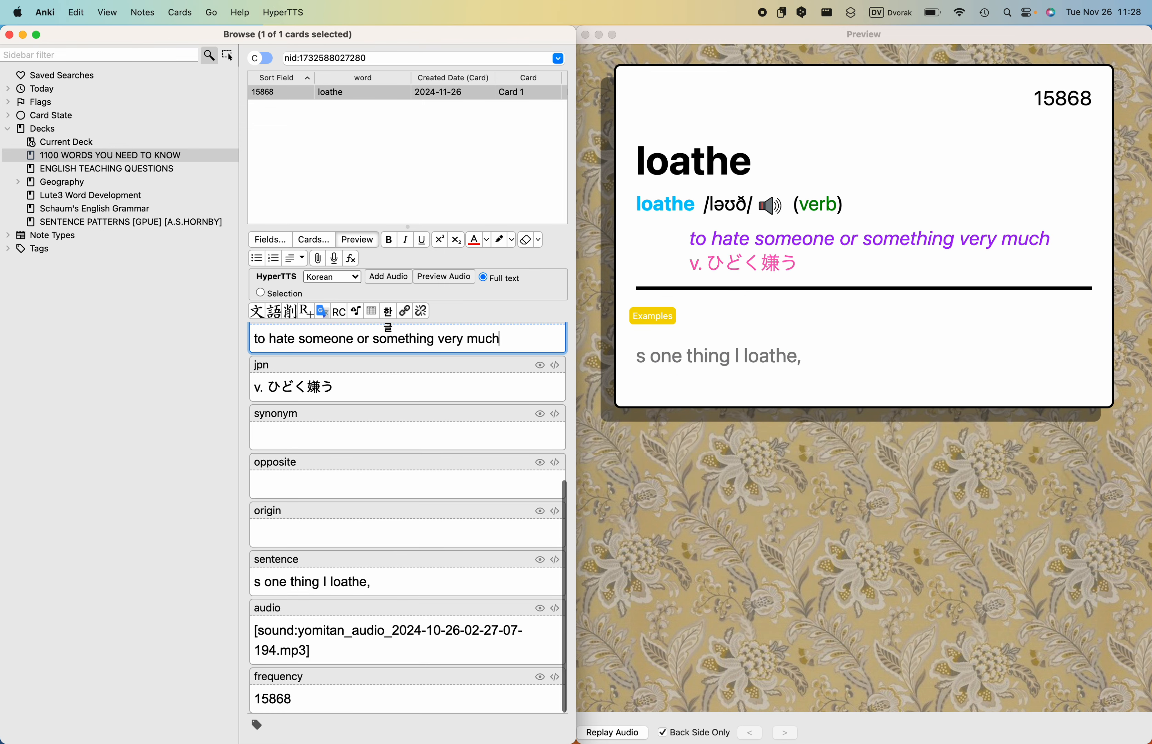
left_click(386, 538)
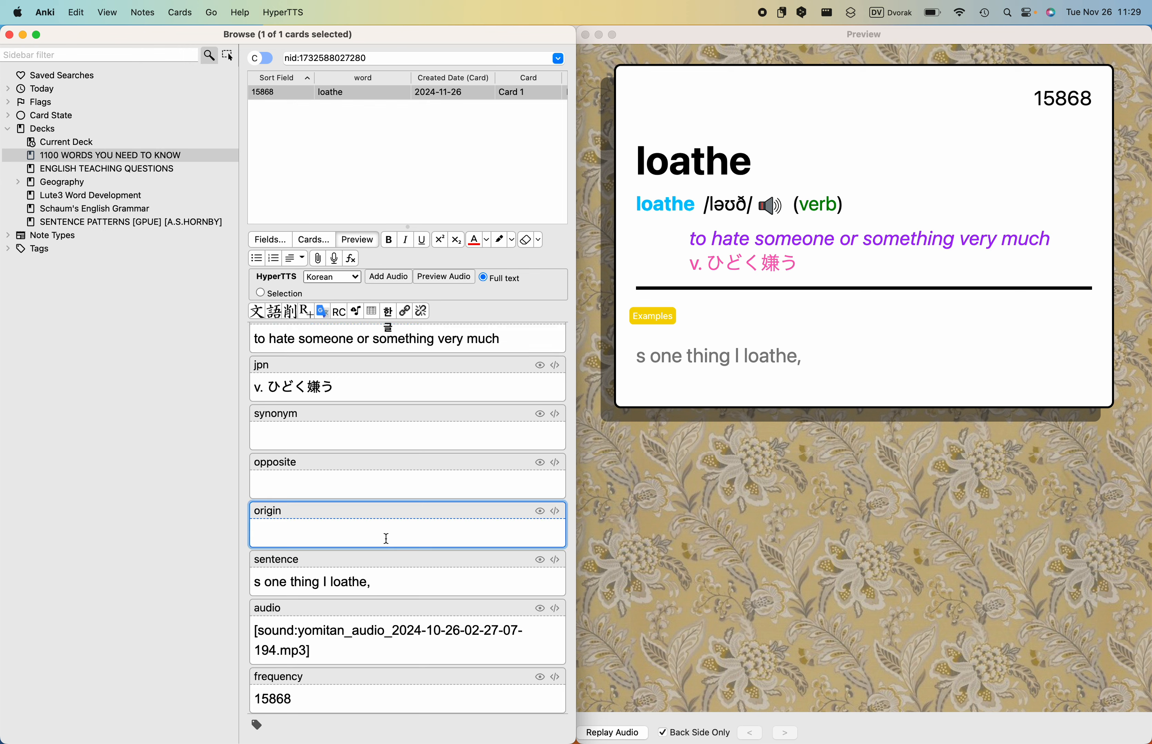
left_click(397, 586)
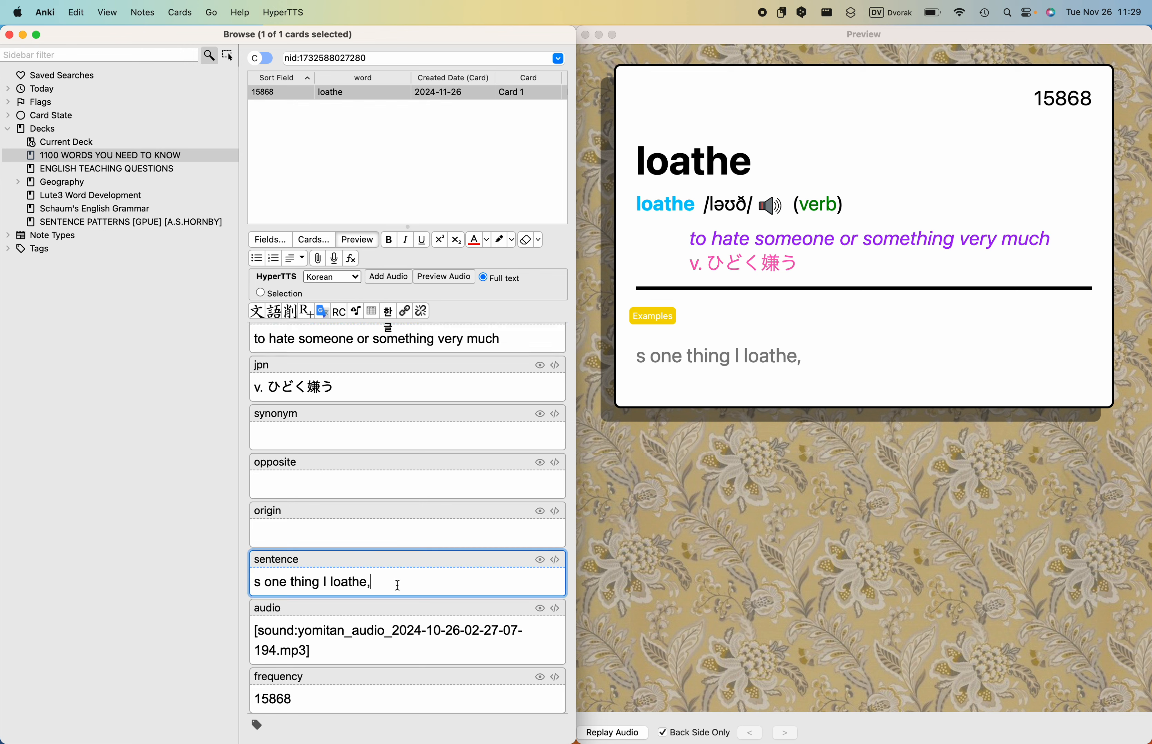
key("BackSpace")
key("BackSpace")
key("BackSpace")
key("BackSpace")
key("BackSpace")
key("BackSpace")
key("BackSpace")
key("BackSpace")
key("BackSpace")
key("BackSpace")
key("BackSpace")
key("BackSpace")
key("BackSpace")
key("BackSpace")
key("BackSpace")
key("BackSpace")
key("BackSpace")
key("BackSpace")
key("BackSpace")
key("BackSpace")
key("BackSpace")
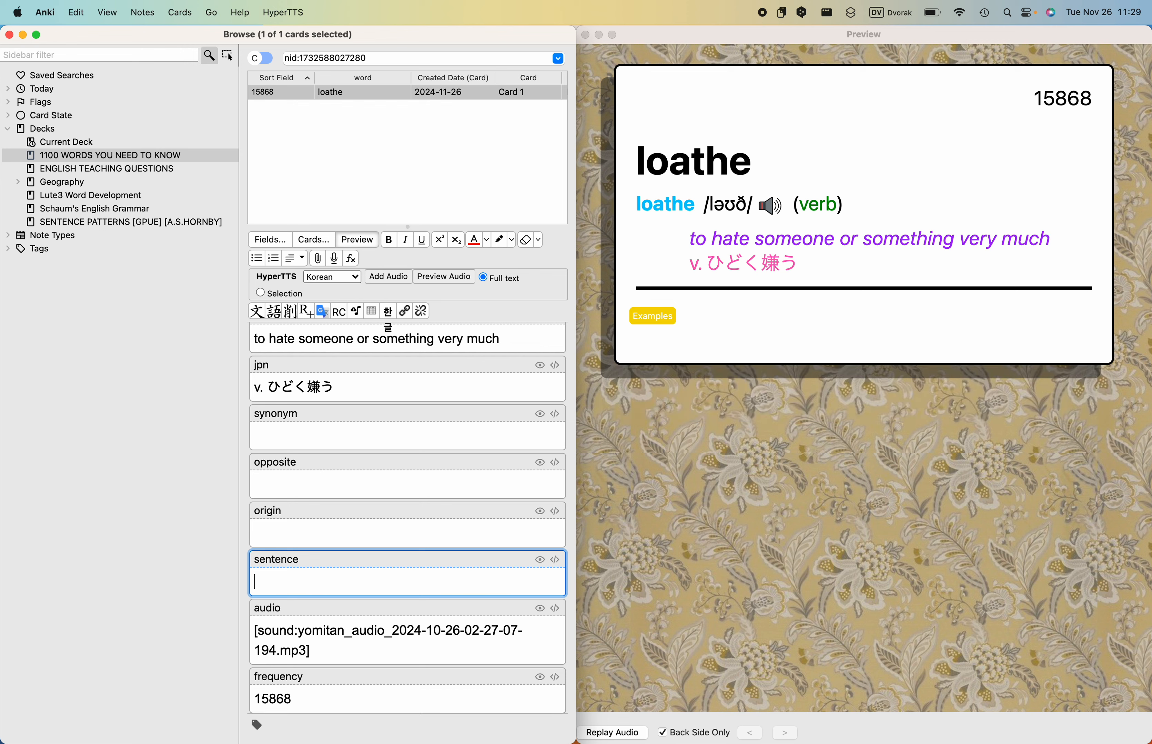
key("super+v")
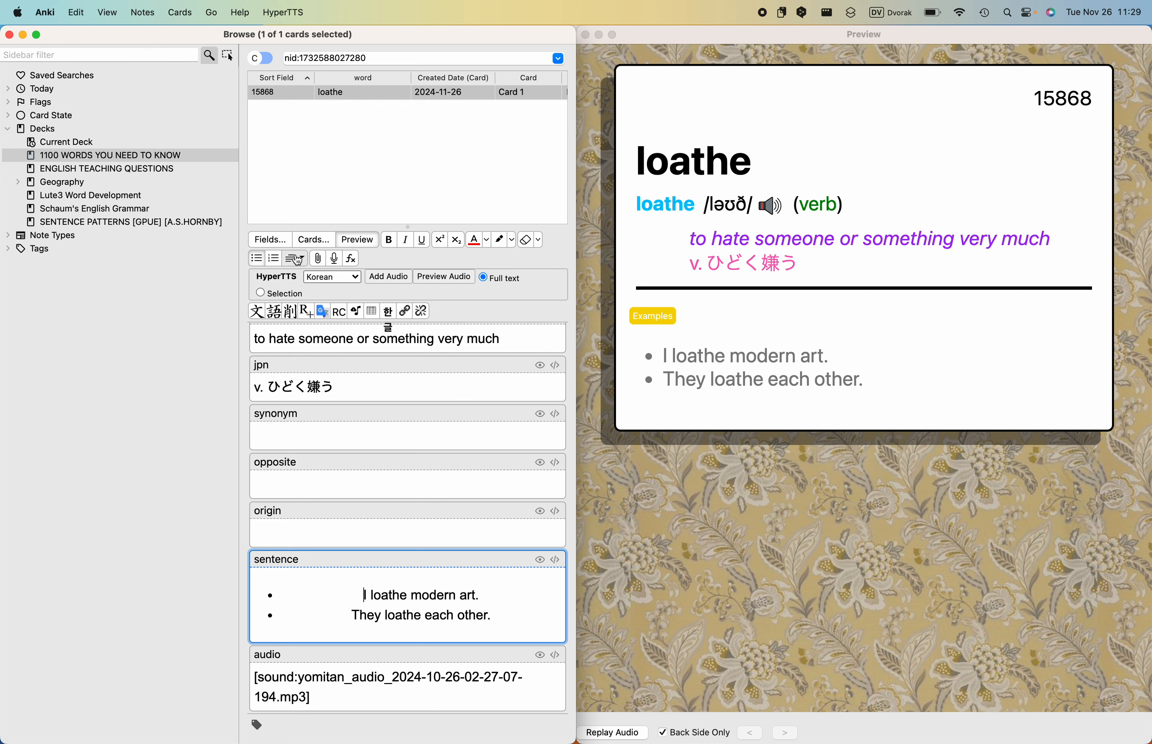
- Remove the bullets from both example sentences in the sentence field and separate them with a blank line
left_click(257, 258)
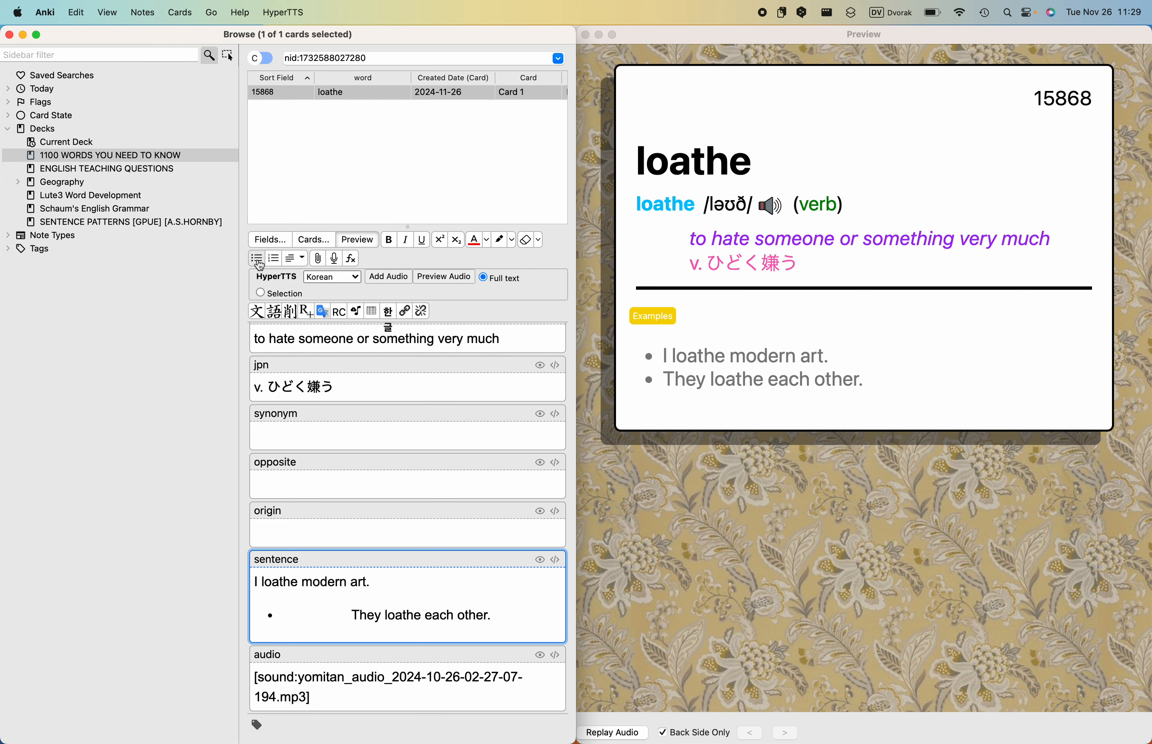
left_click(354, 616)
left_click(257, 258)
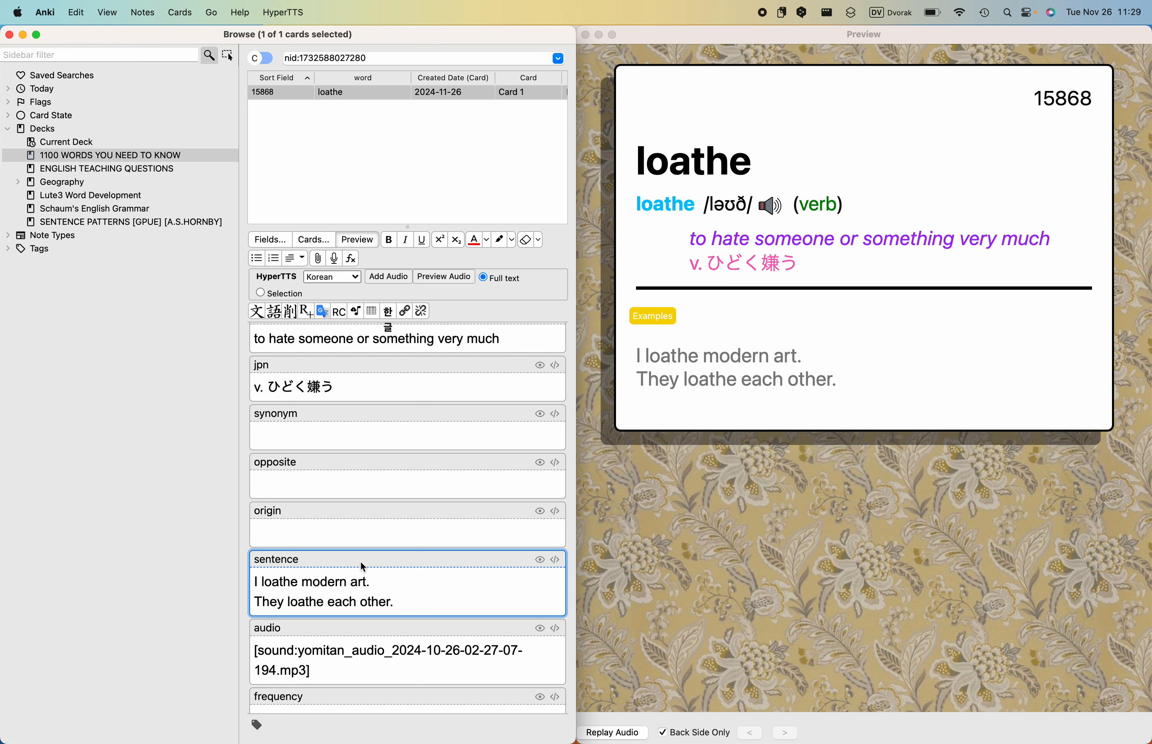
left_click(382, 583)
key("Return")
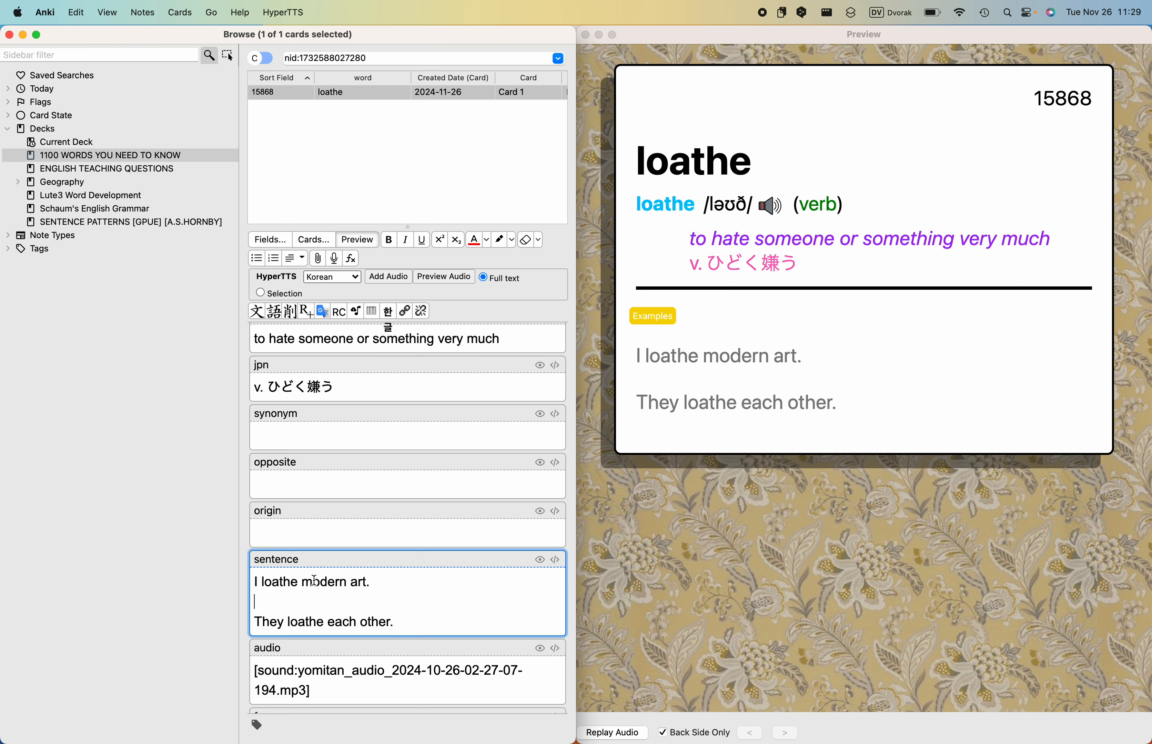
- Make "loathe" bold and red in both example sentences, and play the card's audio in the preview
double_click(281, 583)
left_click(388, 239)
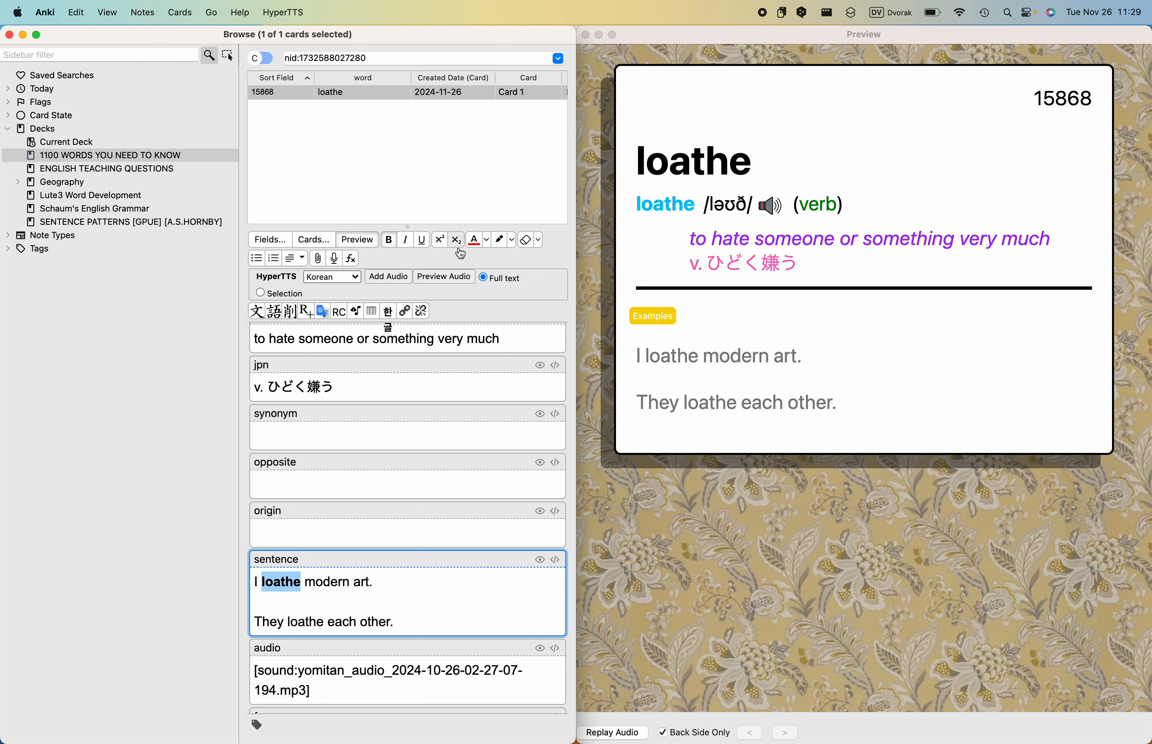
left_click(474, 240)
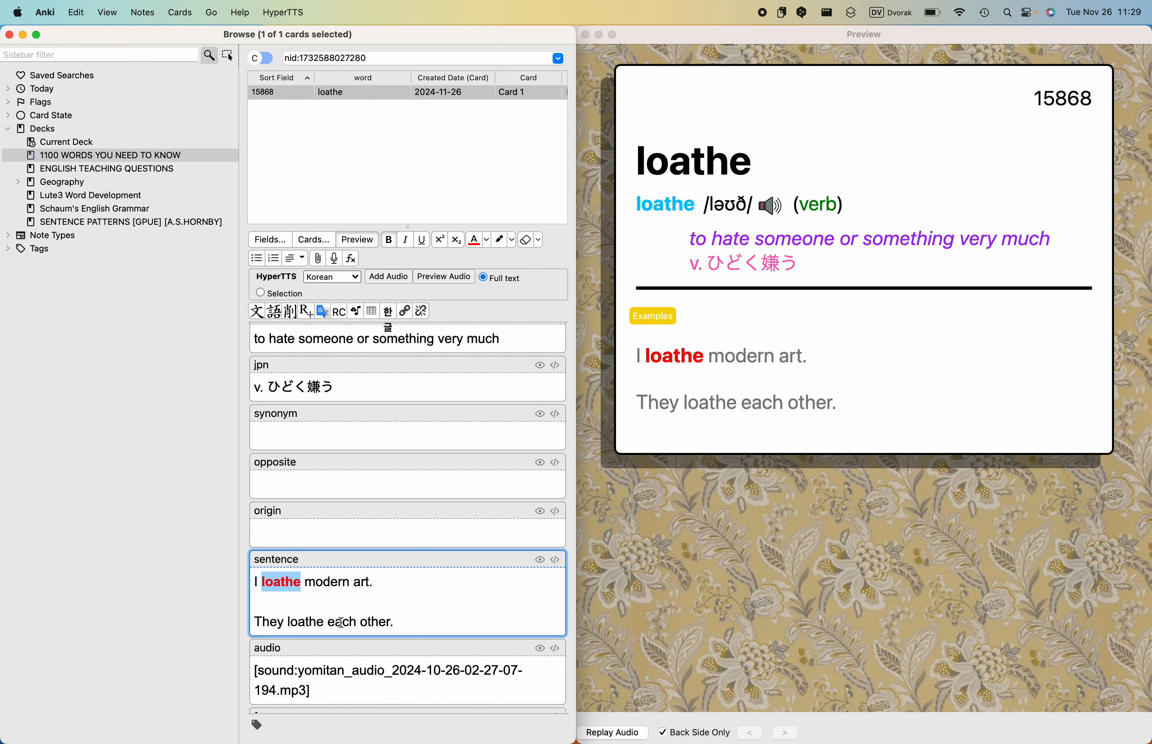
double_click(303, 622)
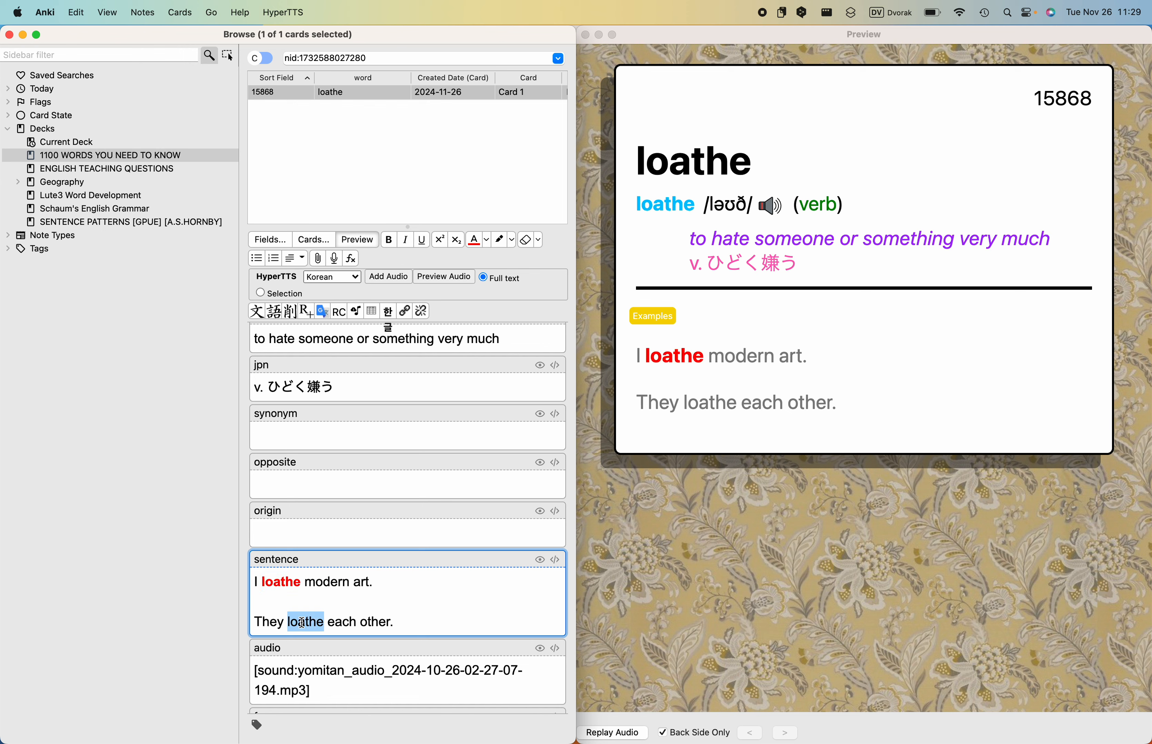
left_click(388, 241)
left_click(474, 241)
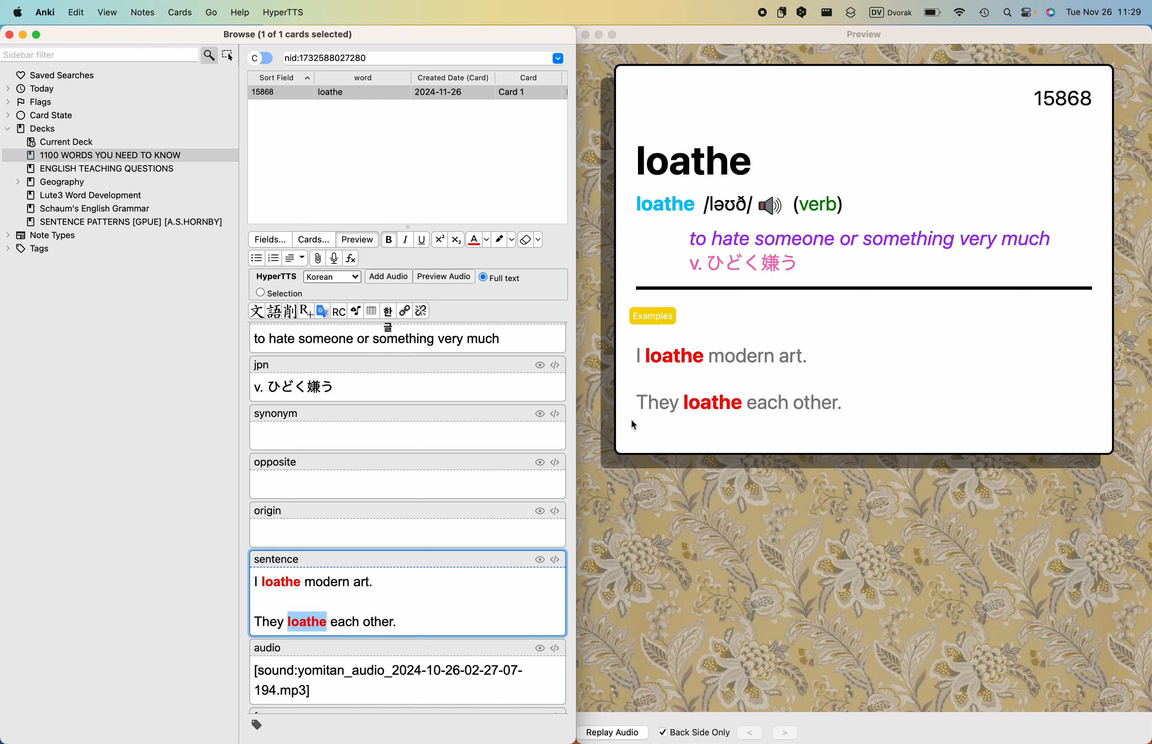
left_click(773, 209)
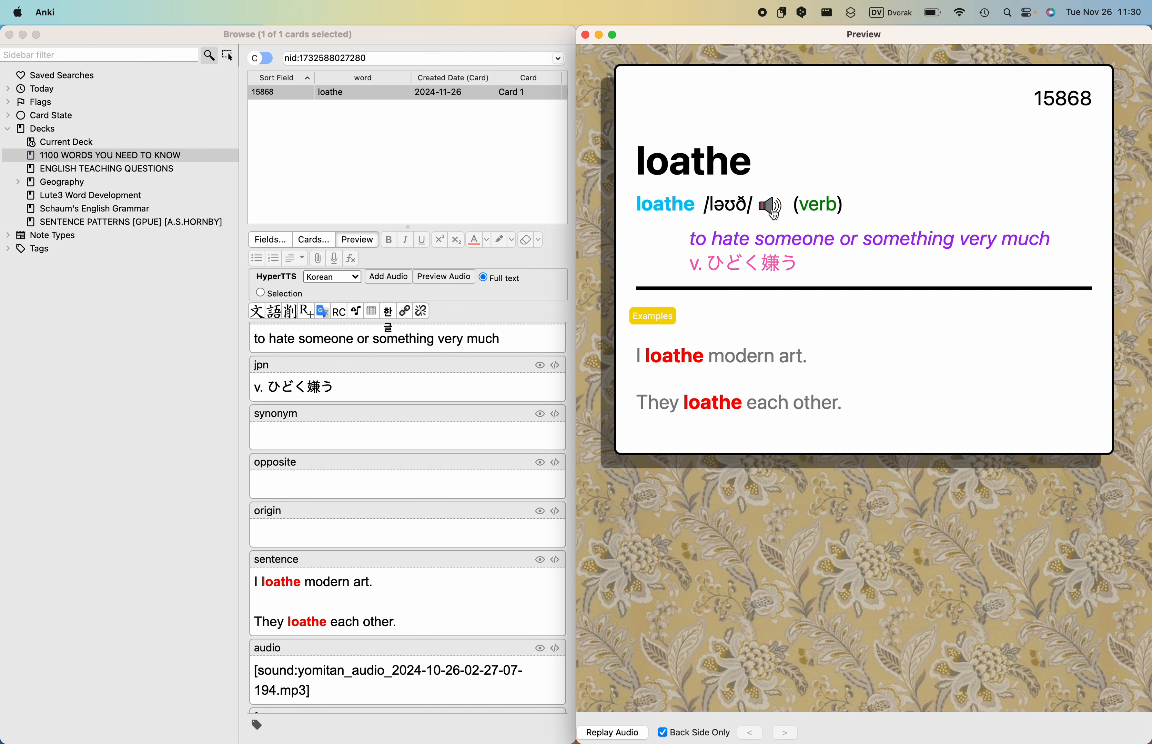
- Record a spoken pronunciation into the loathe card's audio field after the existing sound, and play the recording in the preview
scroll(464, 515, "down", 2)
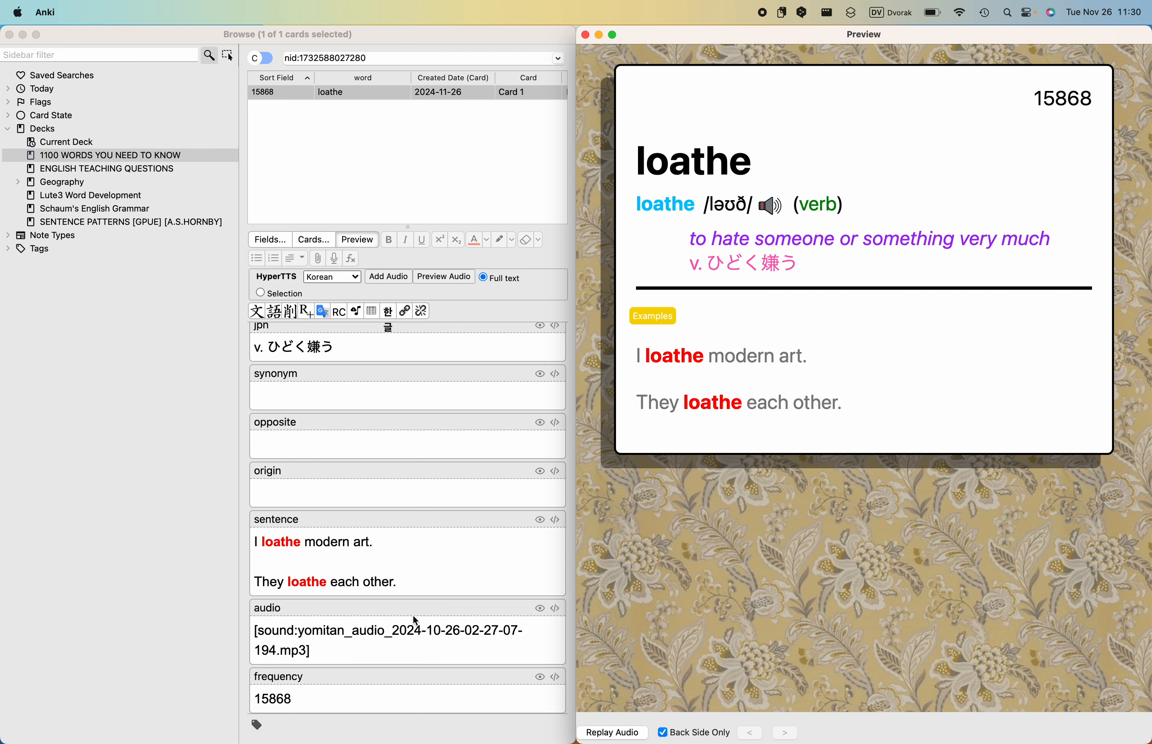
left_click(411, 648)
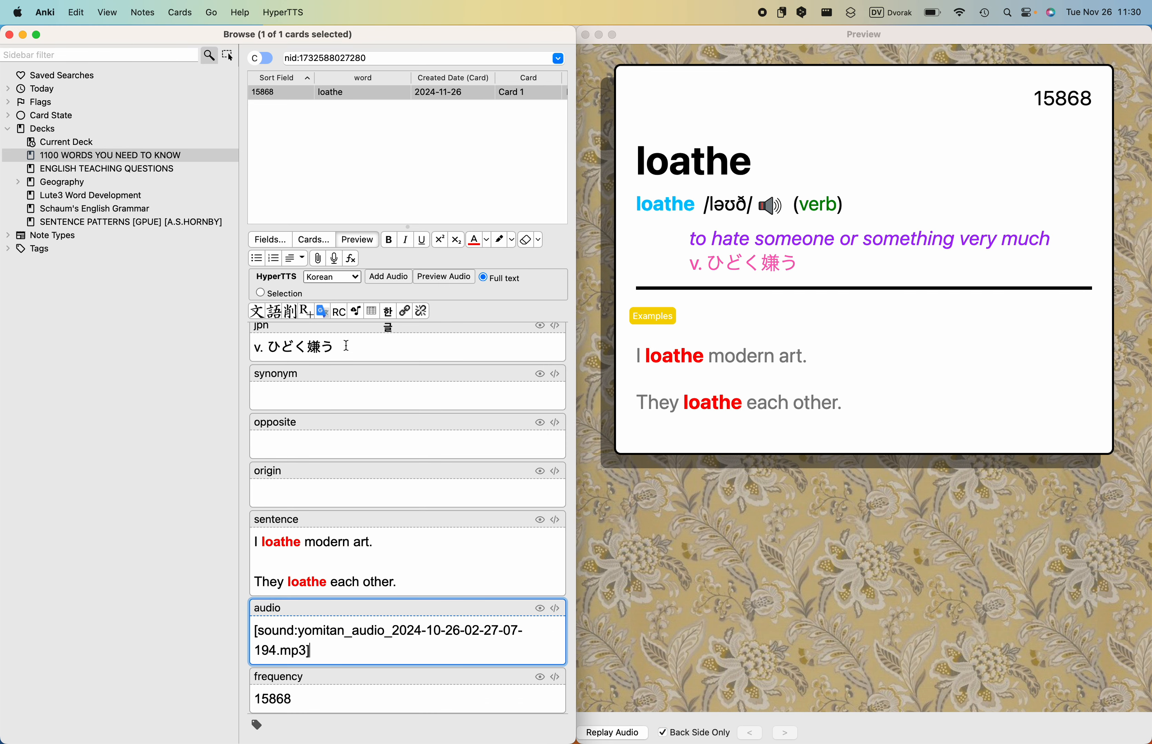
left_click(334, 261)
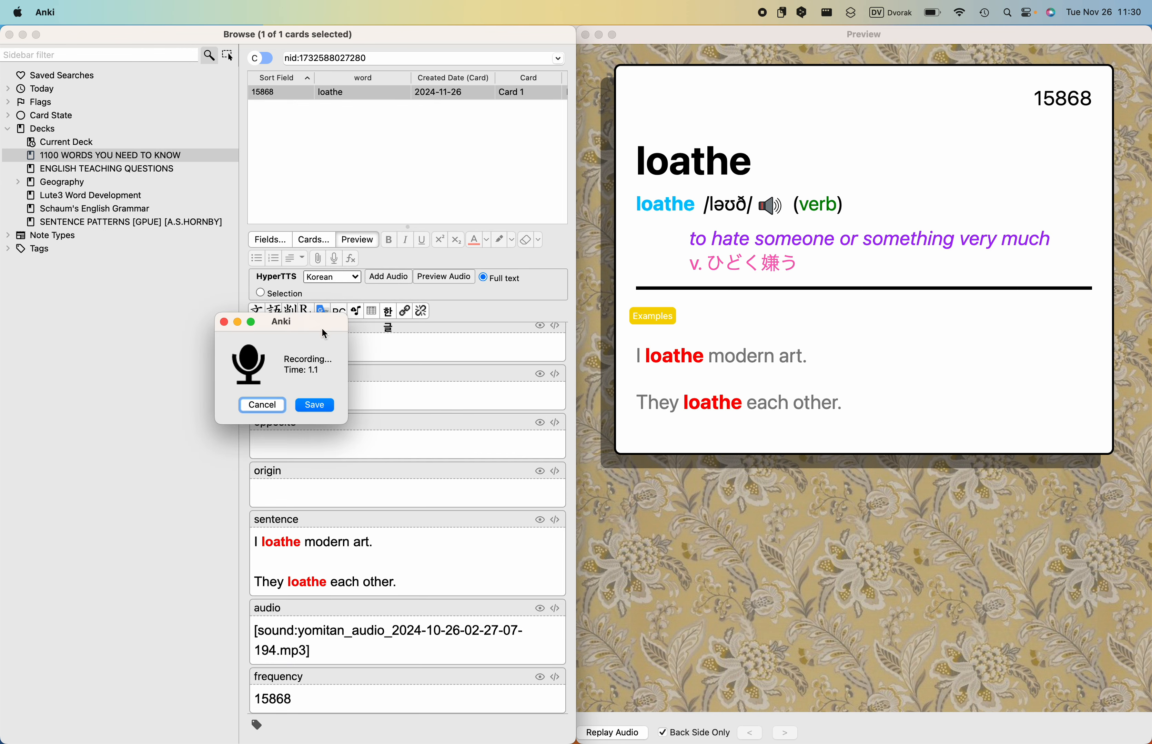
left_click(316, 406)
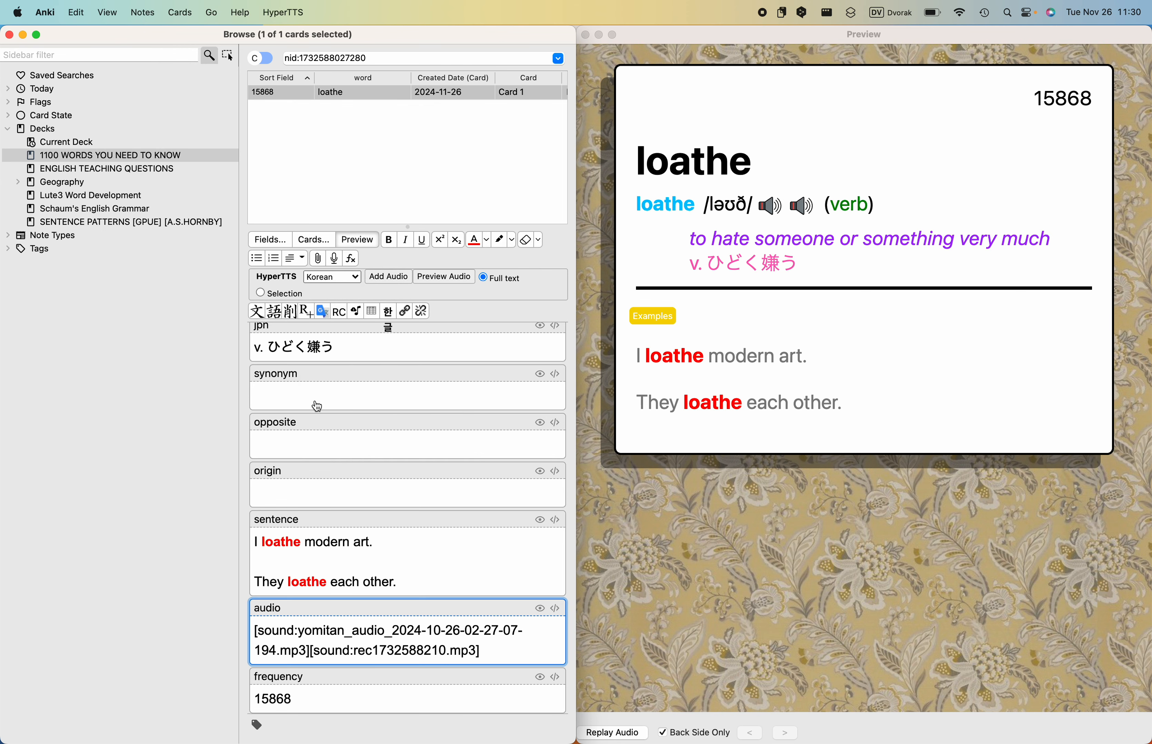
left_click(808, 208)
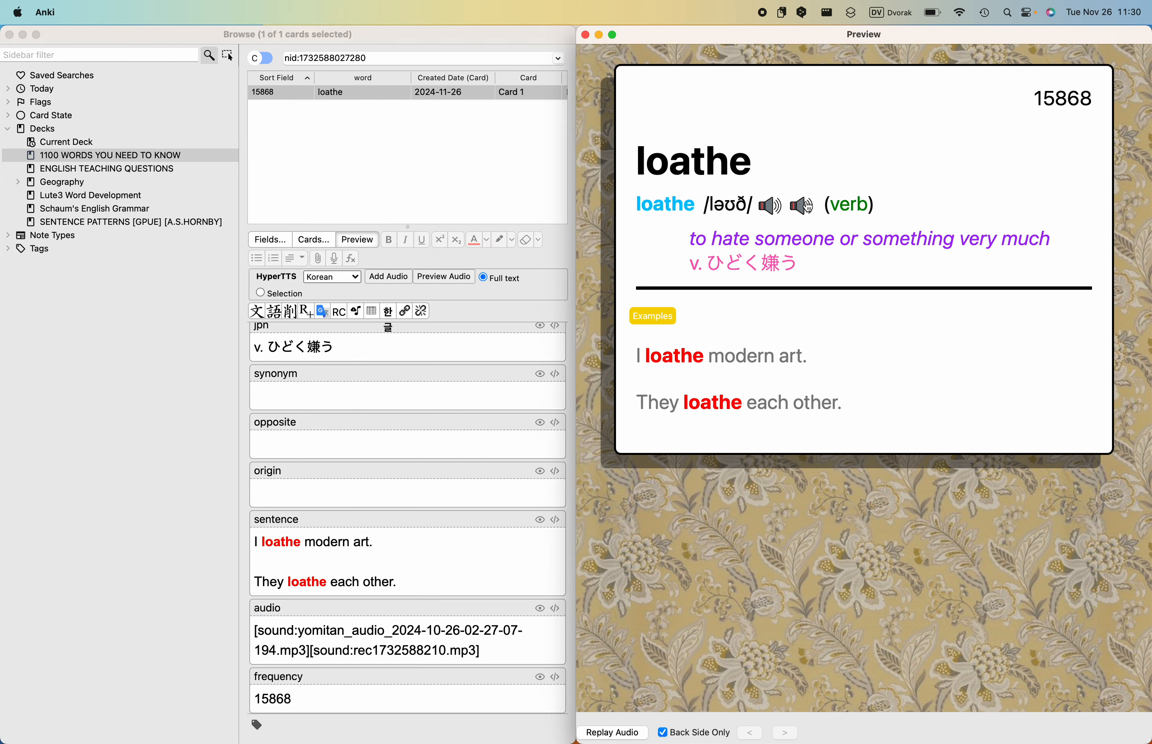
- Play both sounds in the preview for comparison and delete the yomitan_audio sound from the audio field, keeping only the recording
left_click_drag(310, 651, 249, 636)
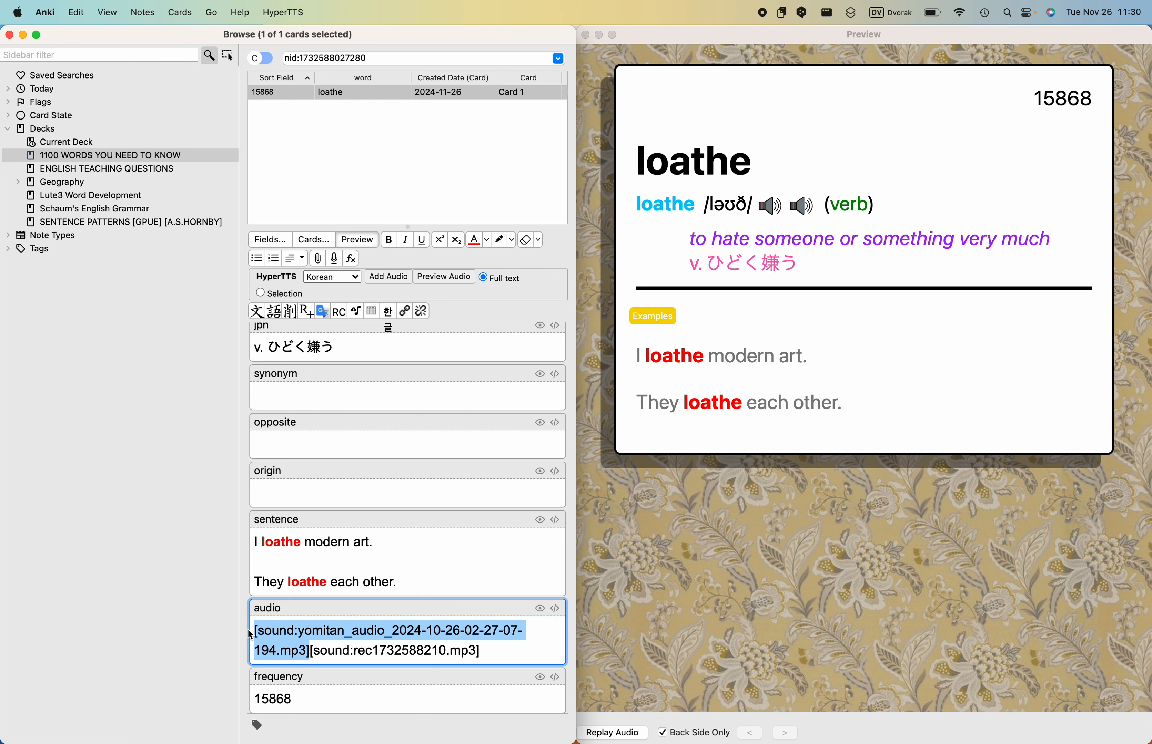
left_click(771, 209)
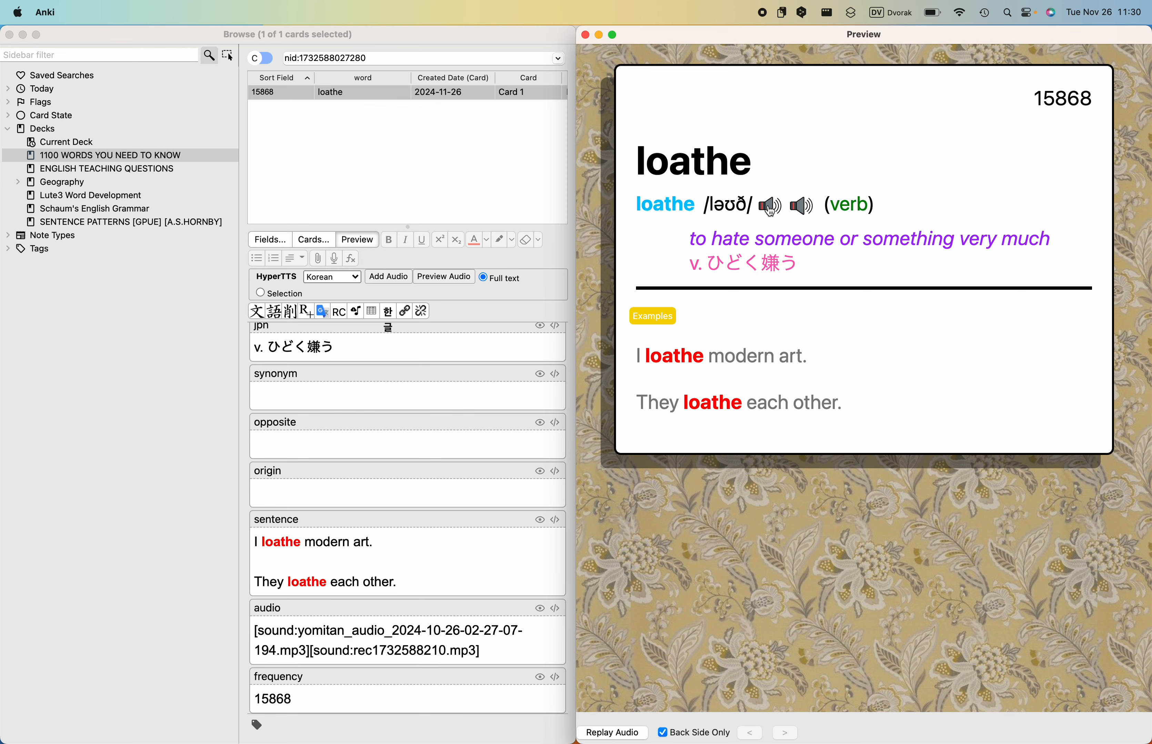
left_click(798, 208)
left_click_drag(311, 647, 253, 634)
key("BackSpace")
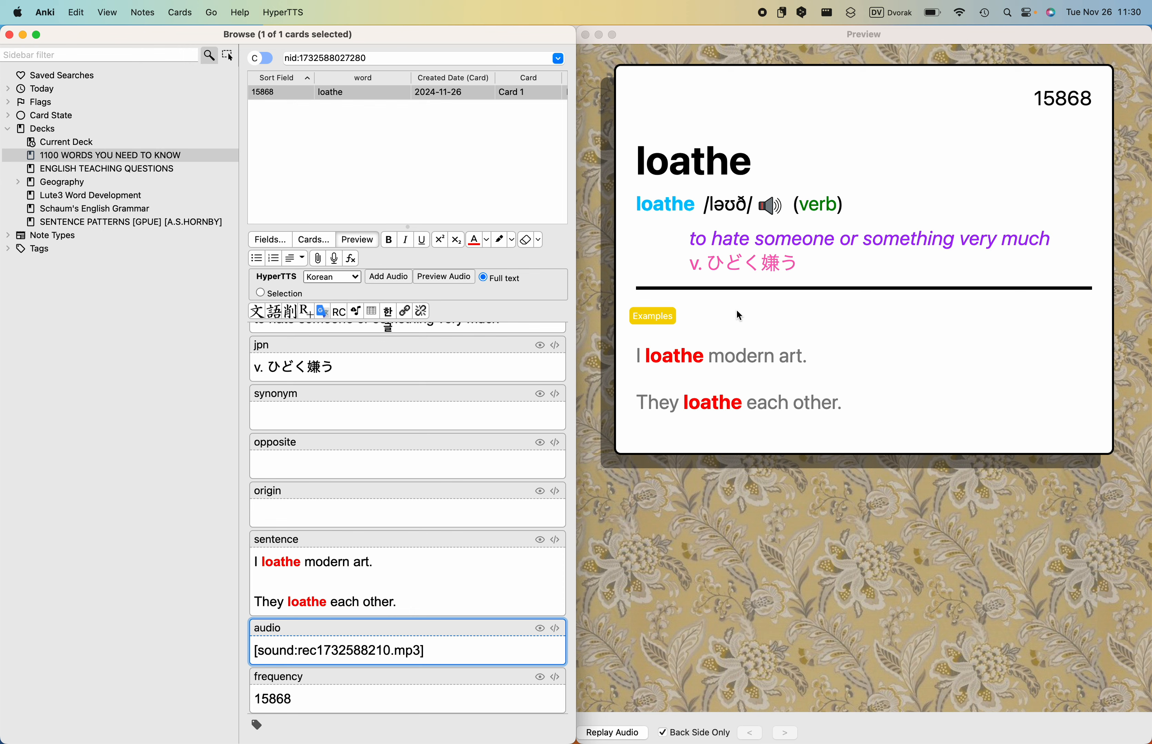
scroll(496, 462, "up", 5)
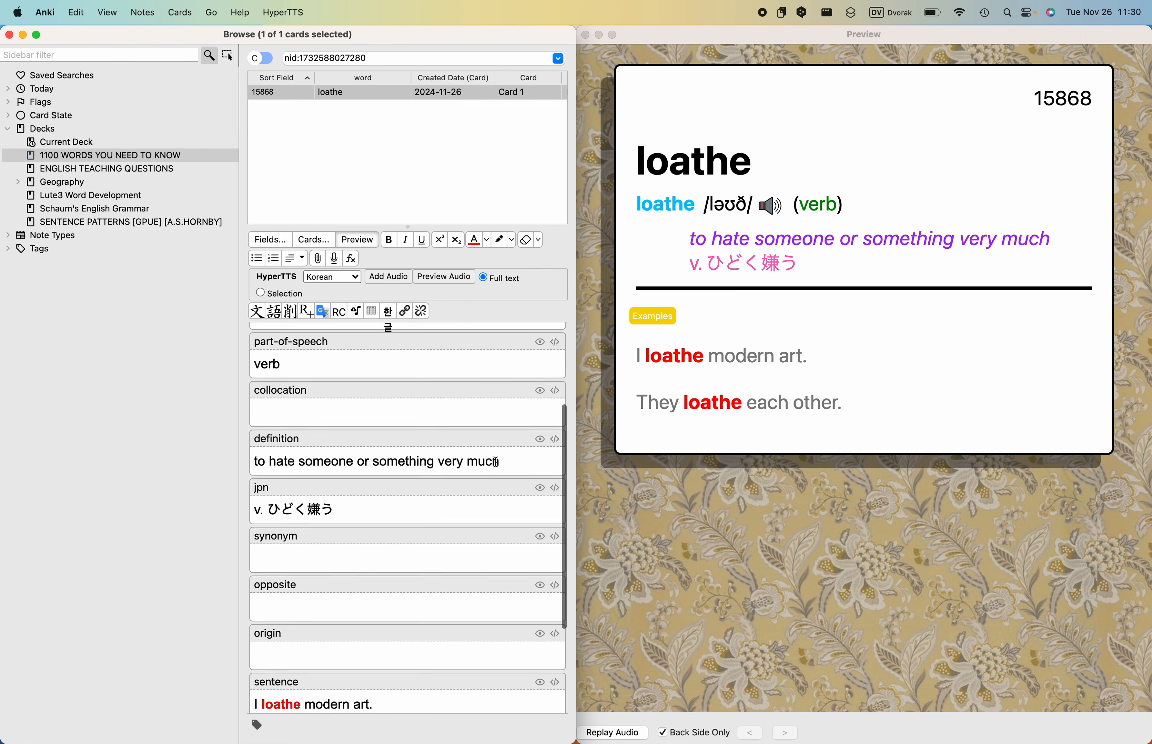
scroll(495, 463, "down", 5)
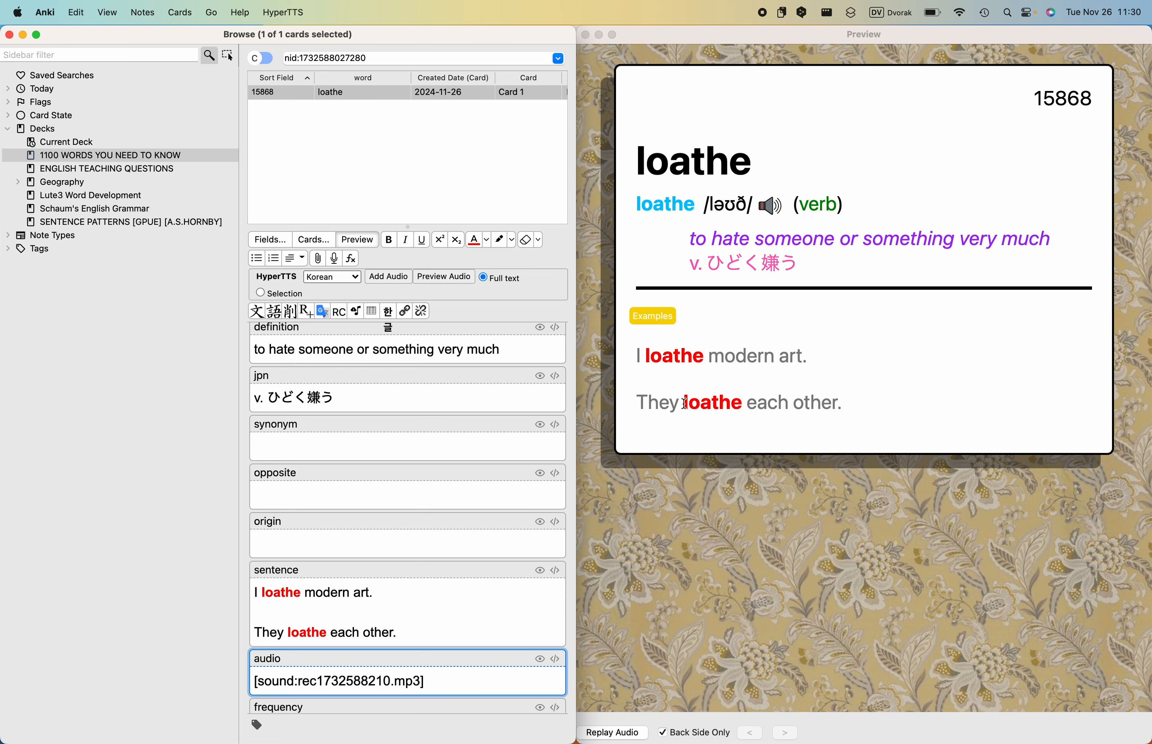
- Switch to Chrome and open the "Beard the Lion Origin" conversation at chatgpt.com in a new tab
key("ctrl+Left")
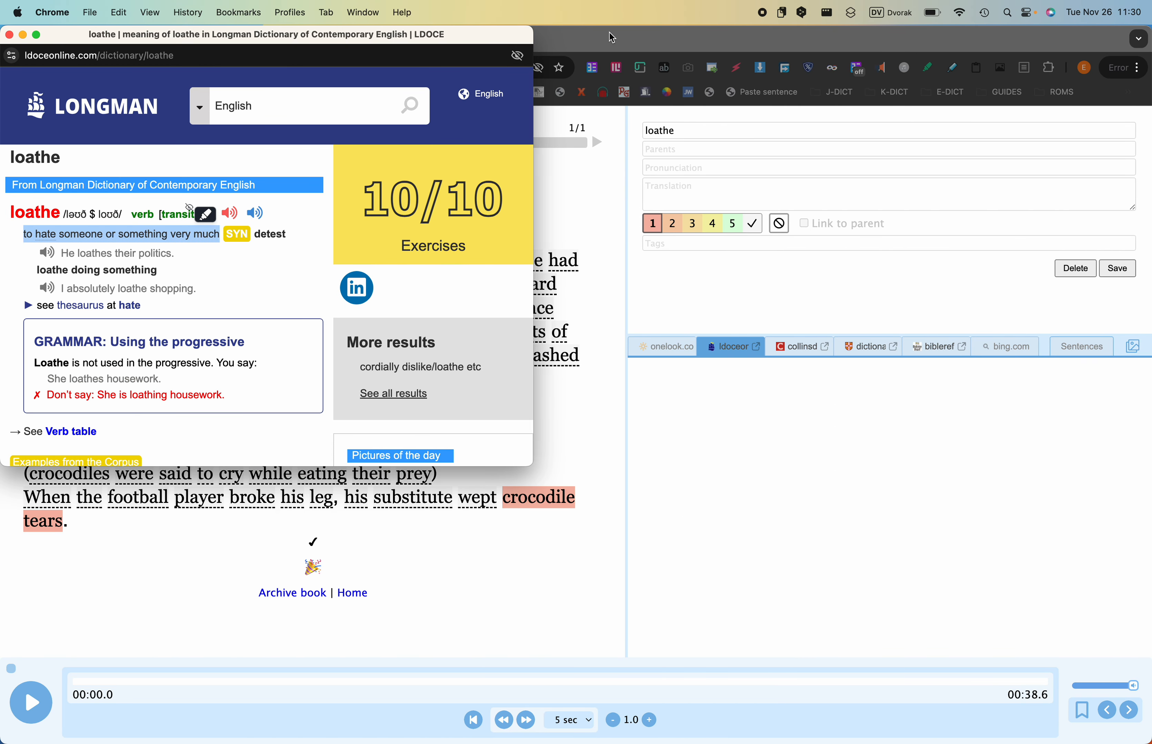
left_click(612, 37)
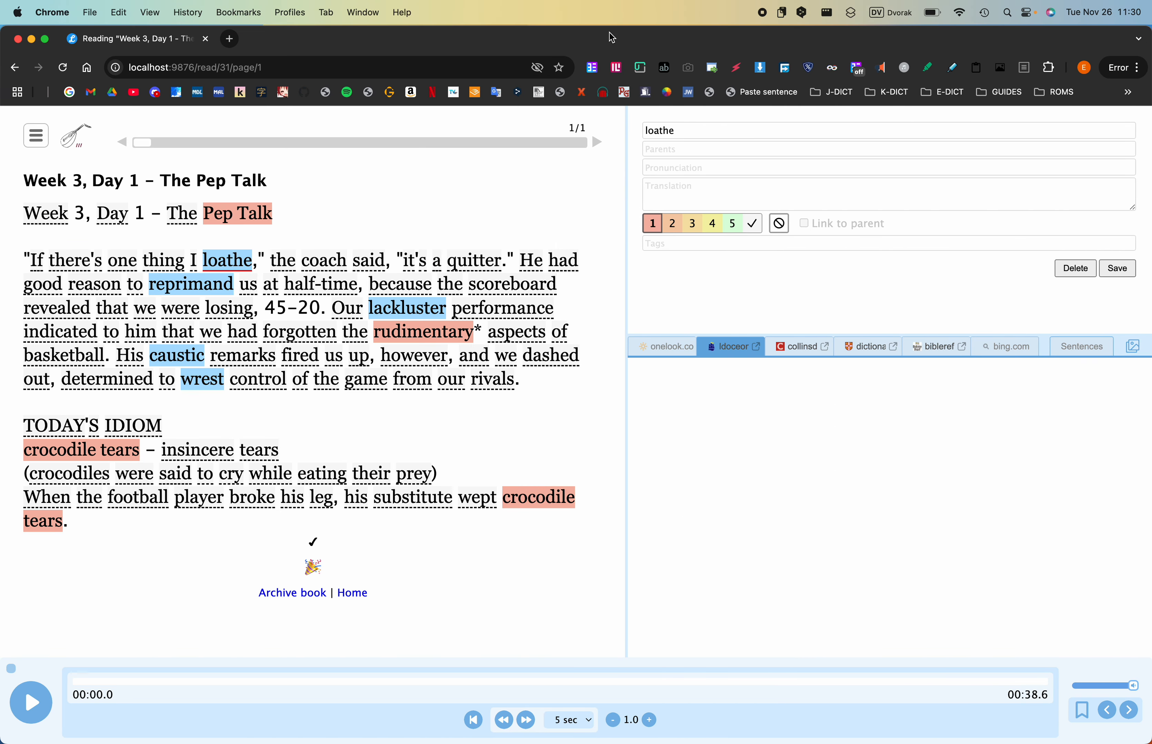
left_click(232, 41)
type("chatgpt.com")
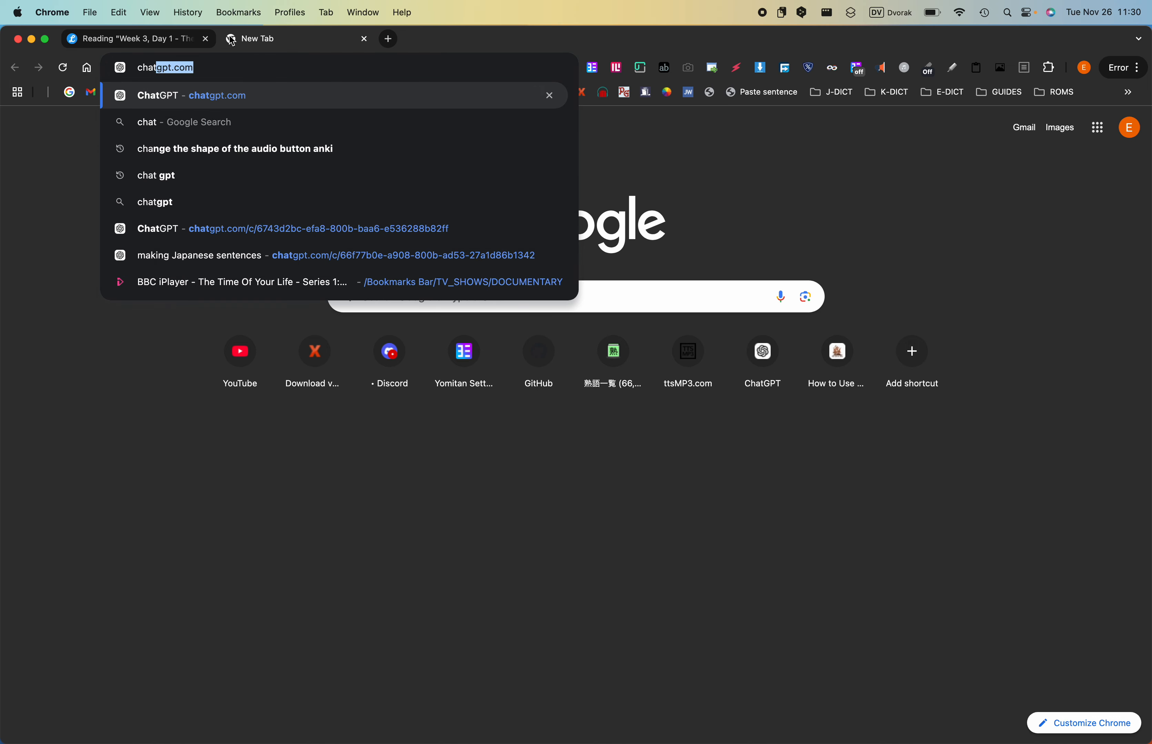
key("Return")
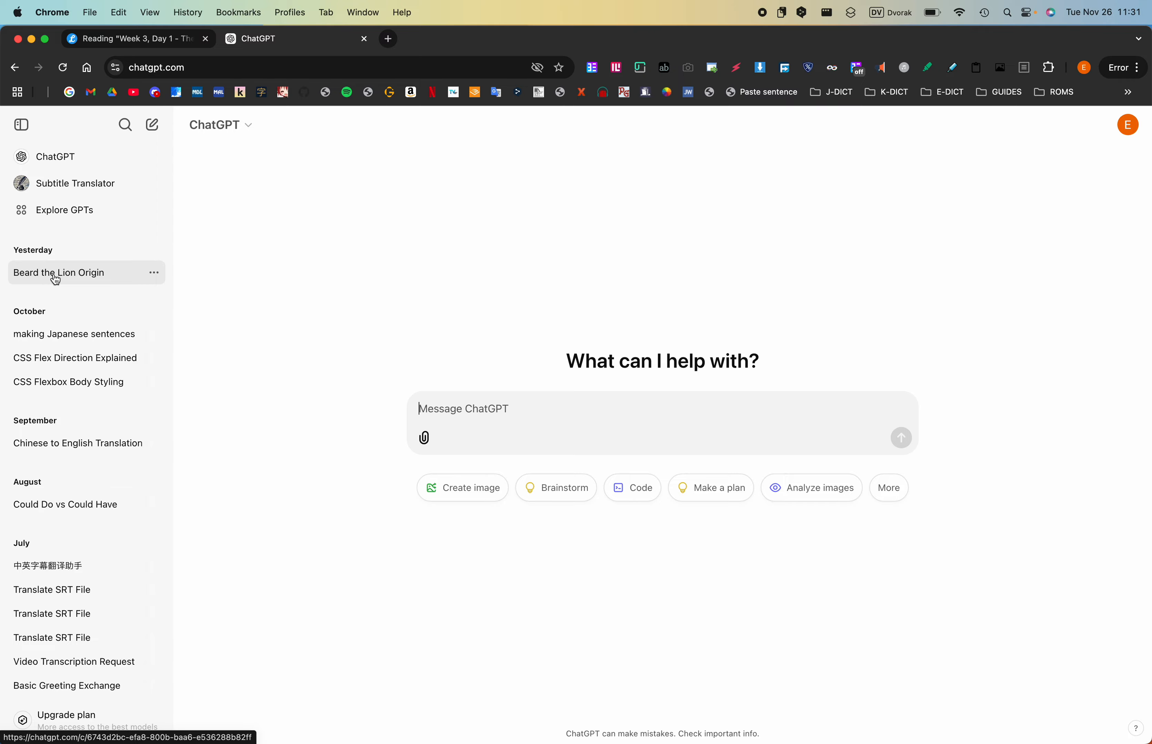
left_click(66, 279)
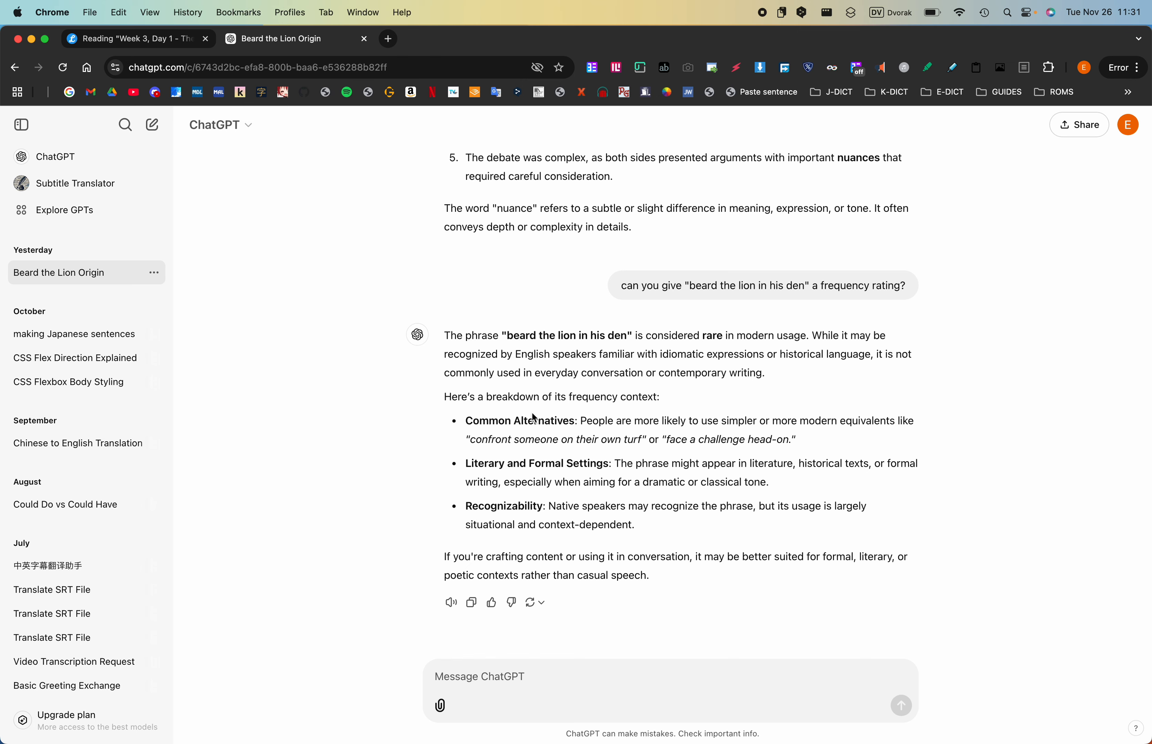
- Copy the earlier prompt asking for example sentences with the word "nuance" into the new message
scroll(533, 419, "up", 8)
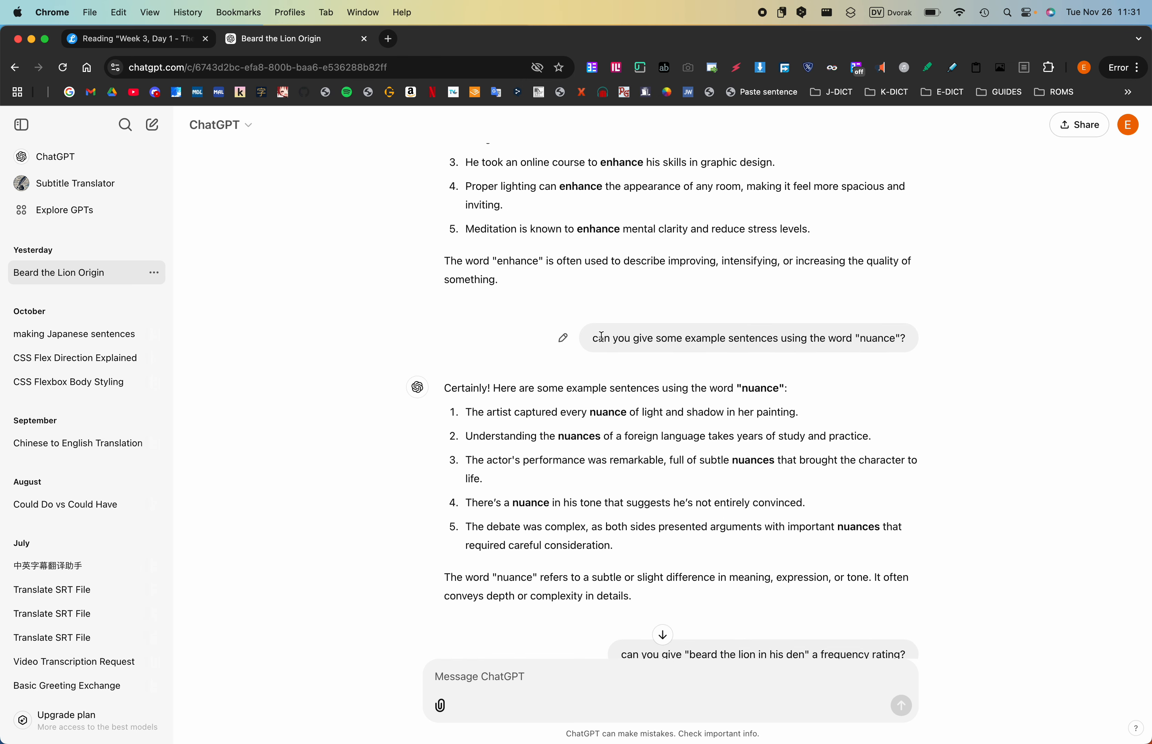
left_click_drag(594, 337, 903, 337)
key("super+c")
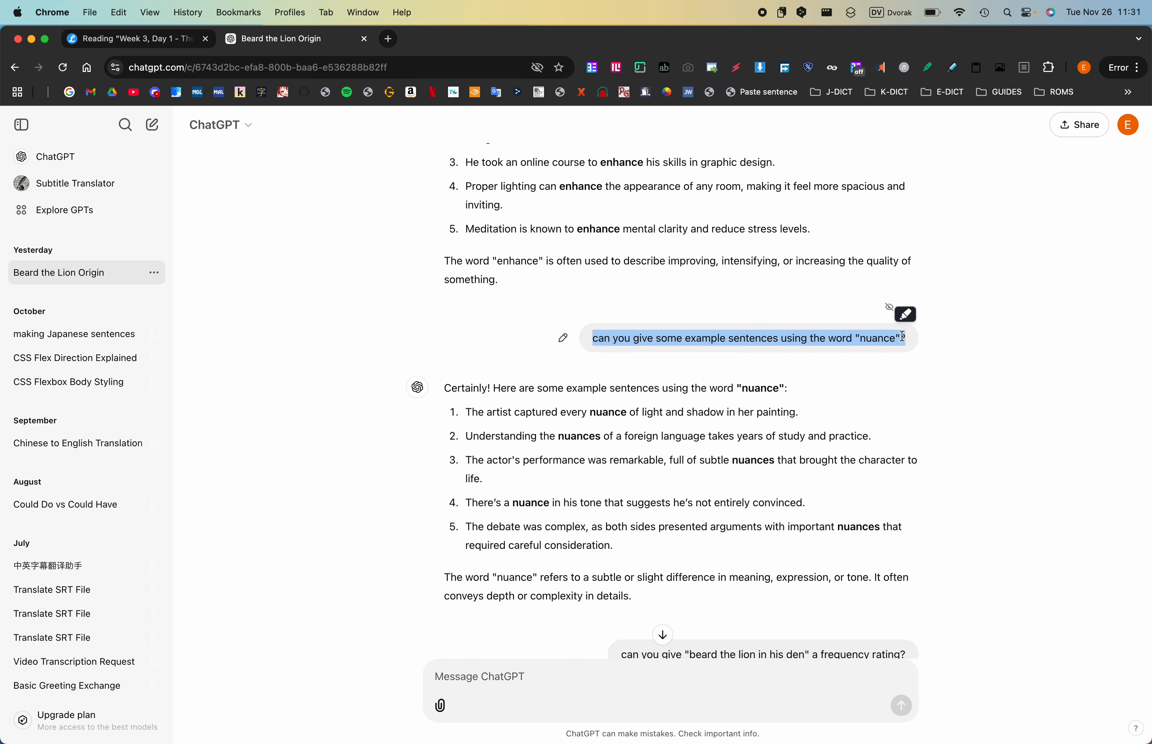
left_click(662, 635)
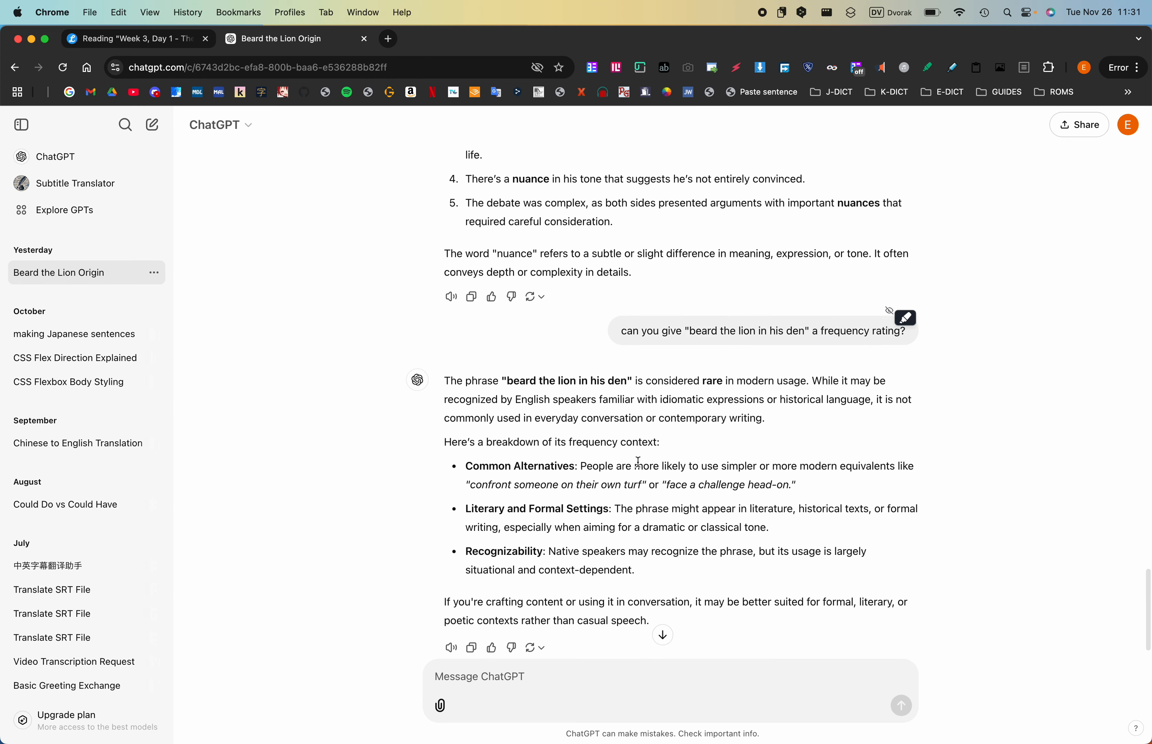
left_click(550, 679)
key("super+v")
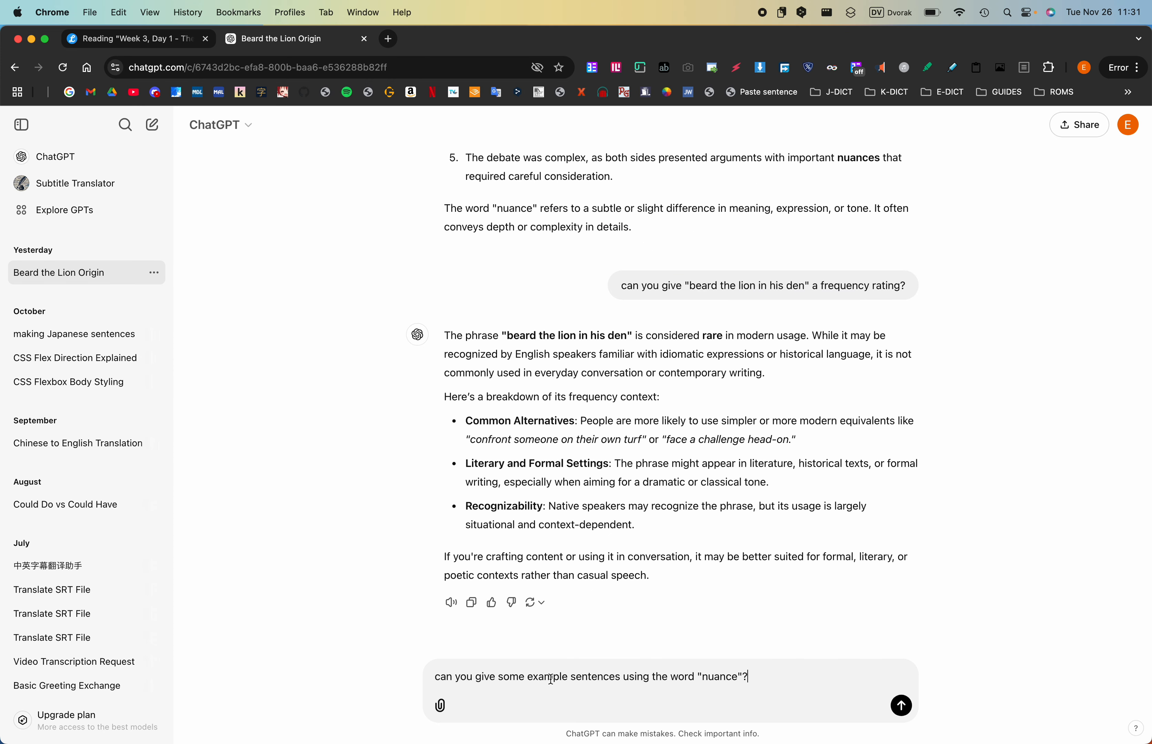
- Replace "nuance" with "loathe" in the message and send the request for example sentences
key("Left")
key("BackSpace")
key("BackSpace")
key("BackSpace")
key("BackSpace")
key("BackSpace")
key("BackSpace")
type("loathe")
key("ctrl+Right")
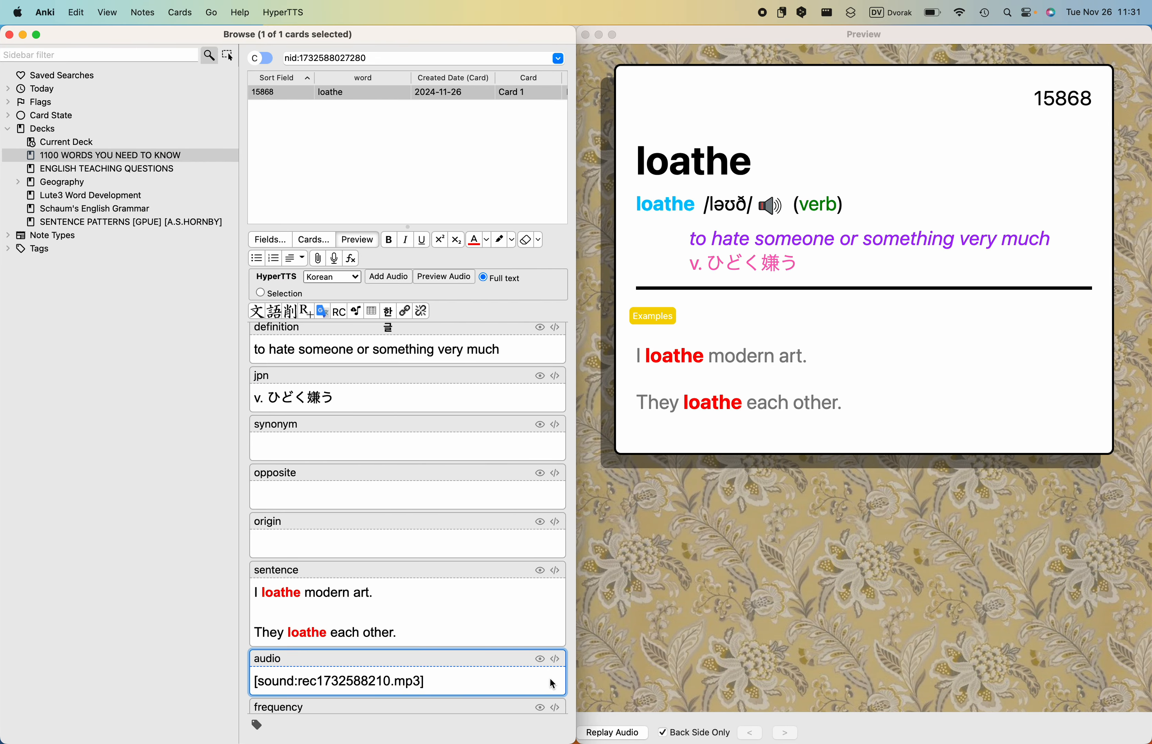
key("ctrl+Left")
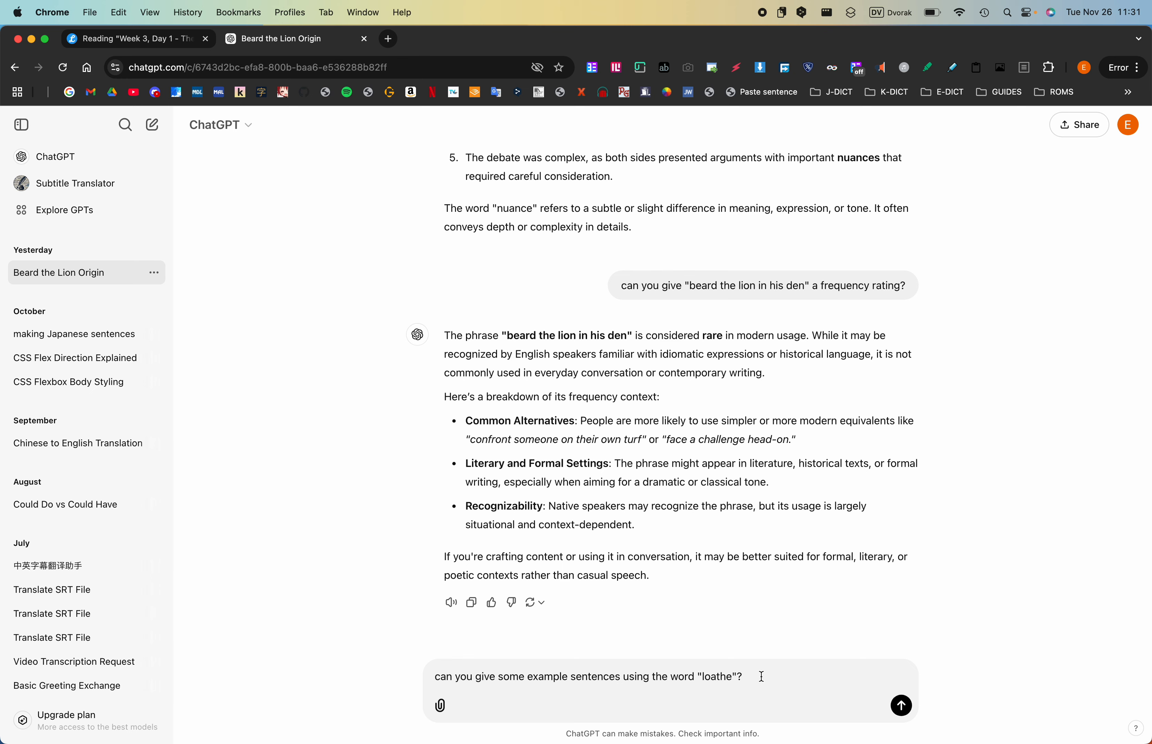
key("Return")
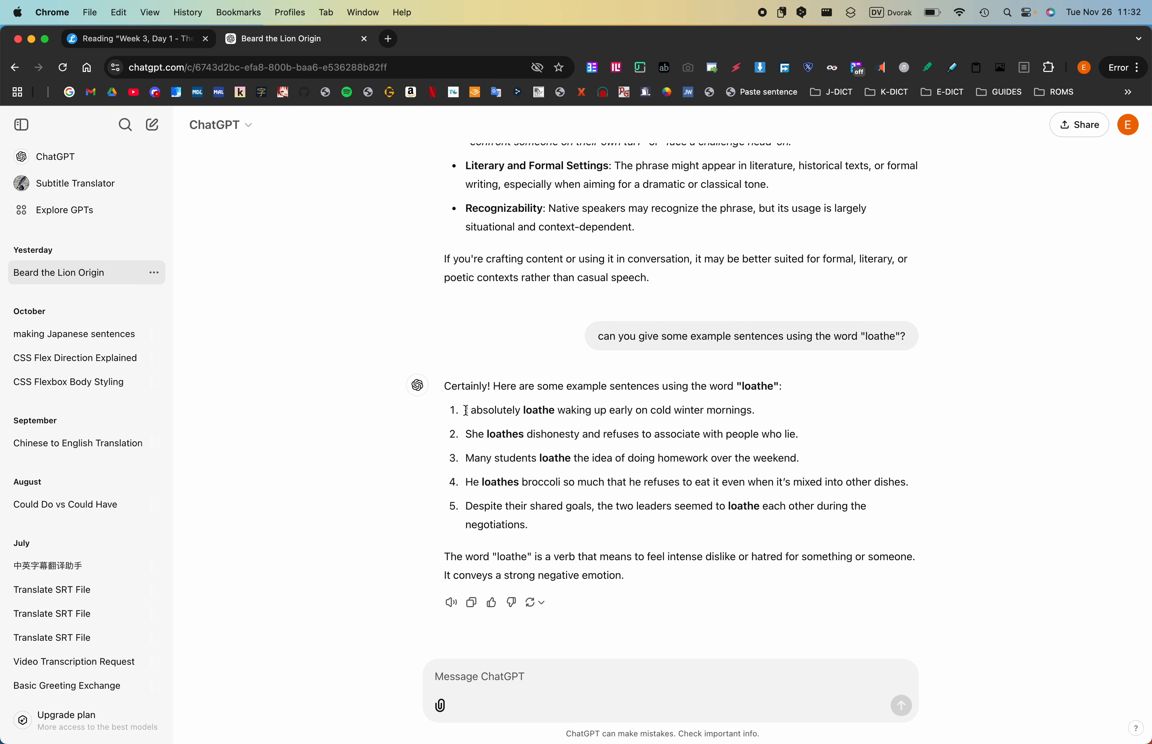
- Replace both examples in the Anki card's sentence field with "I absolutely loathe waking up early on cold winter mornings.", followed by a blank line
left_click_drag(466, 410, 758, 413)
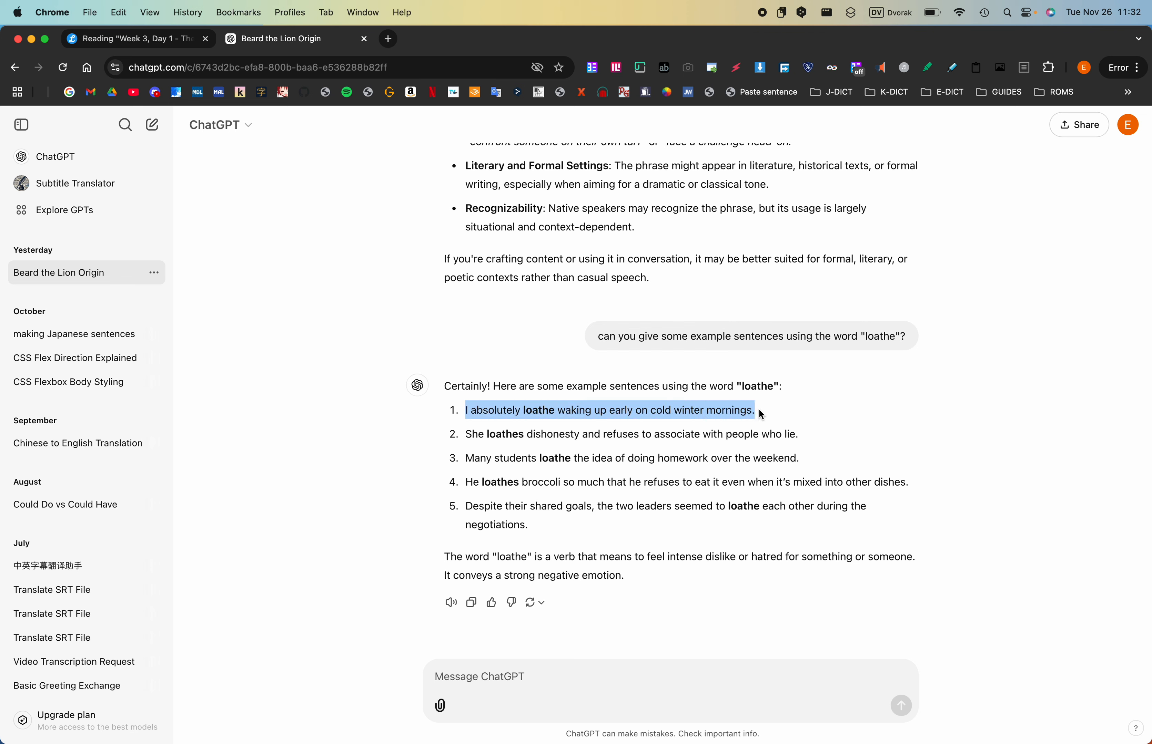
key("super+c")
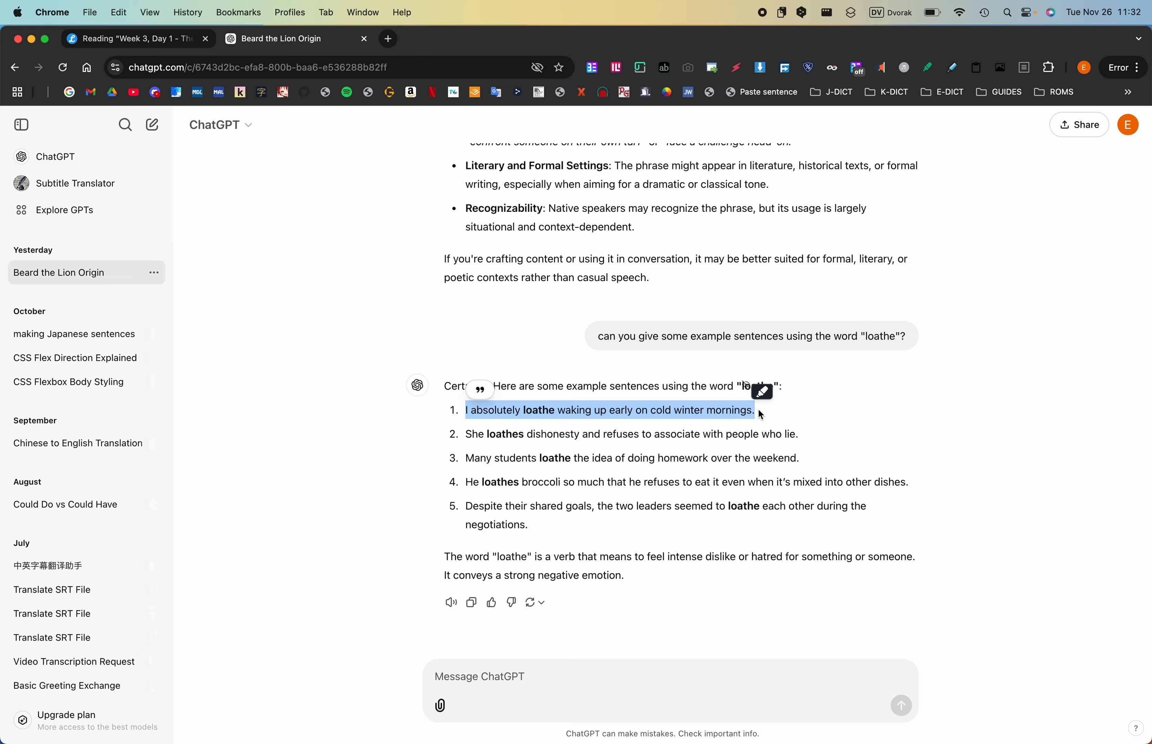
key("ctrl+Right")
scroll(501, 488, "down", 2)
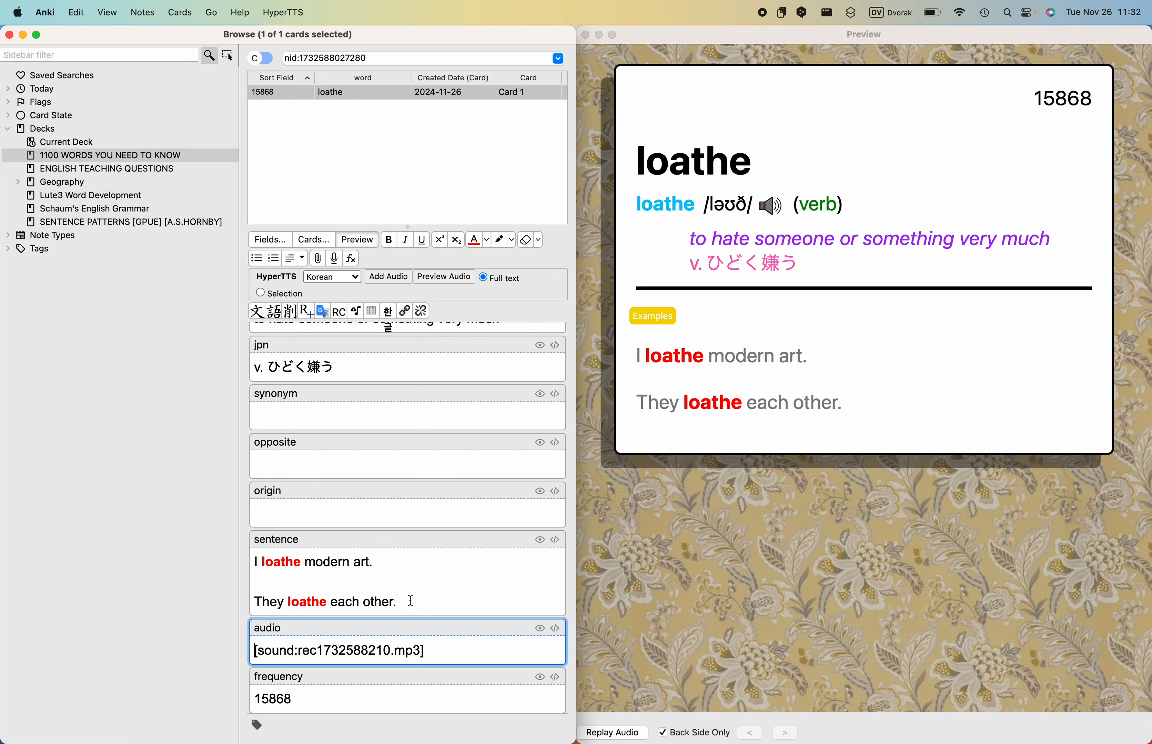
left_click(388, 576)
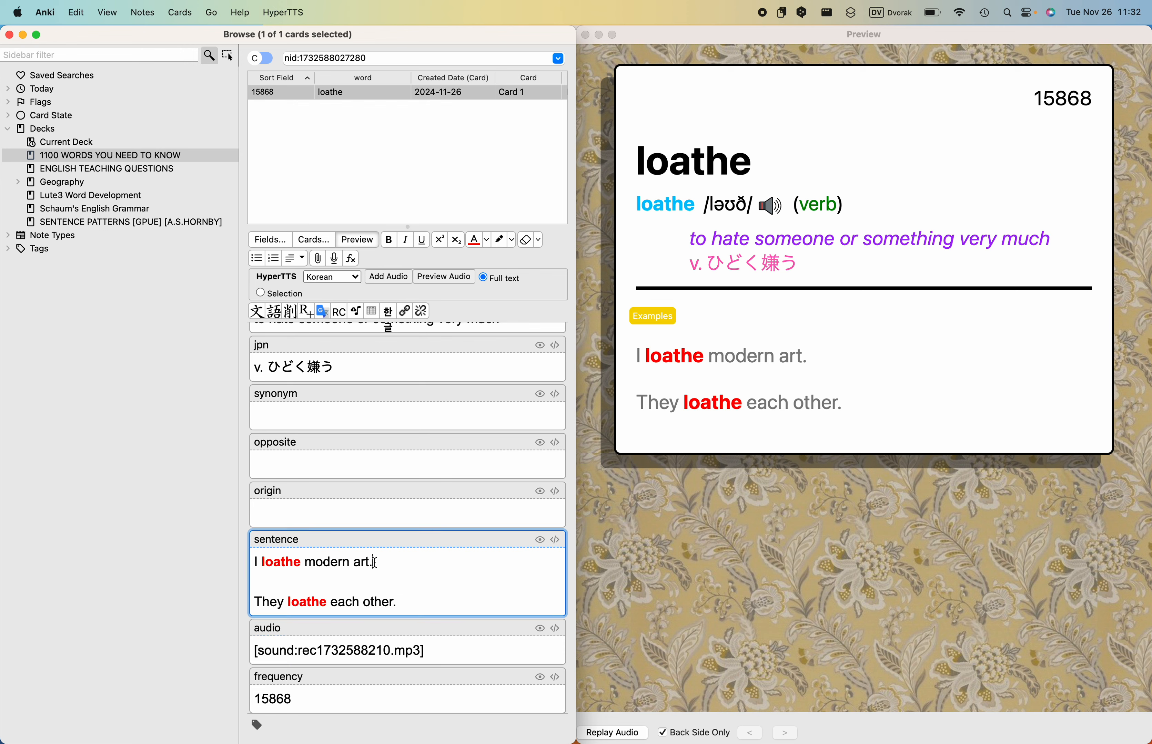
left_click_drag(408, 601, 252, 560)
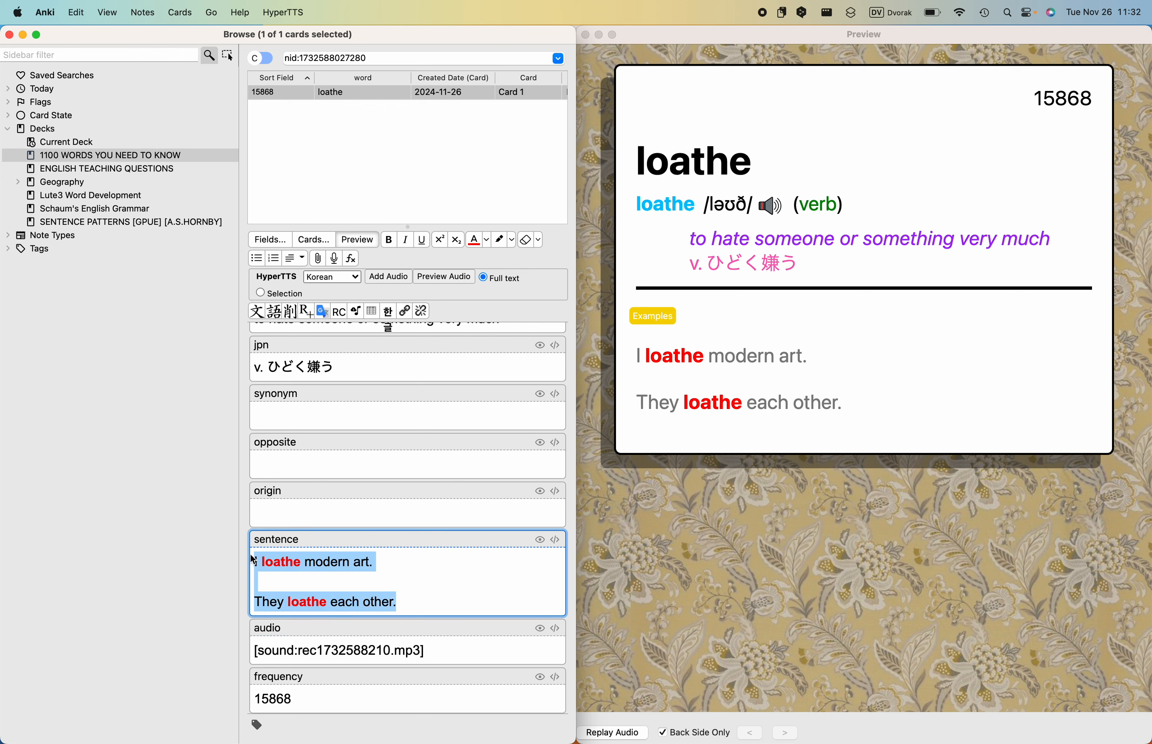
key("super+v")
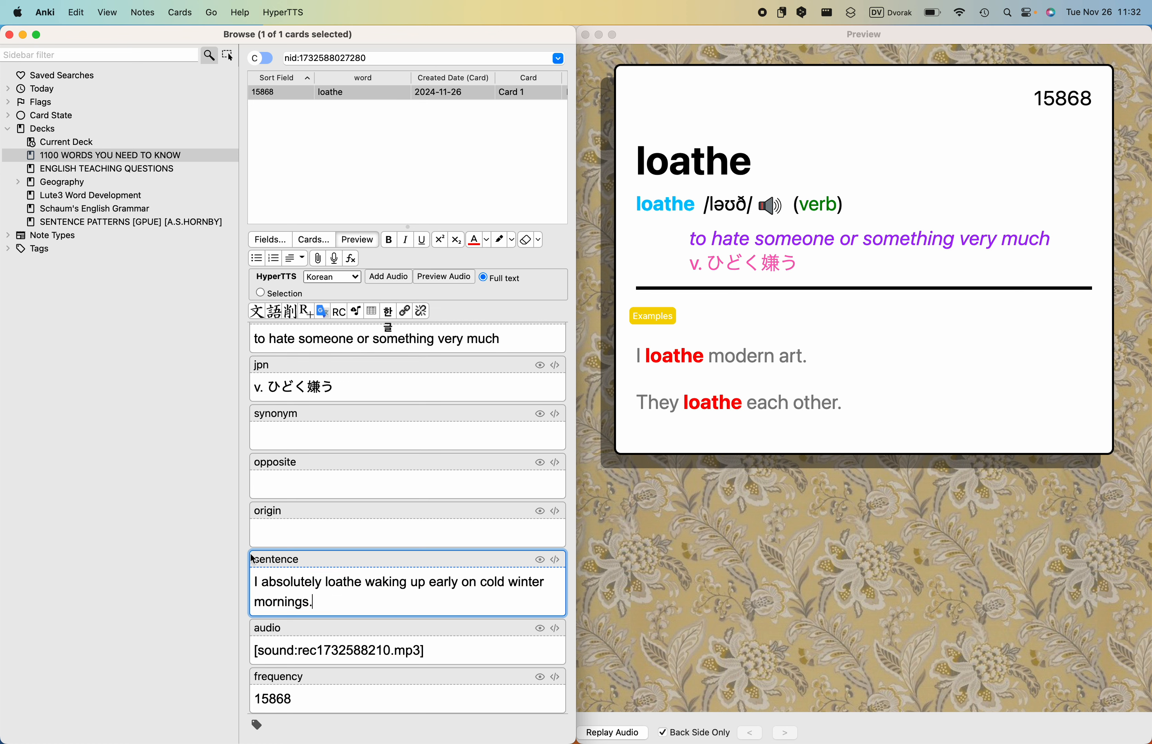
key("Return")
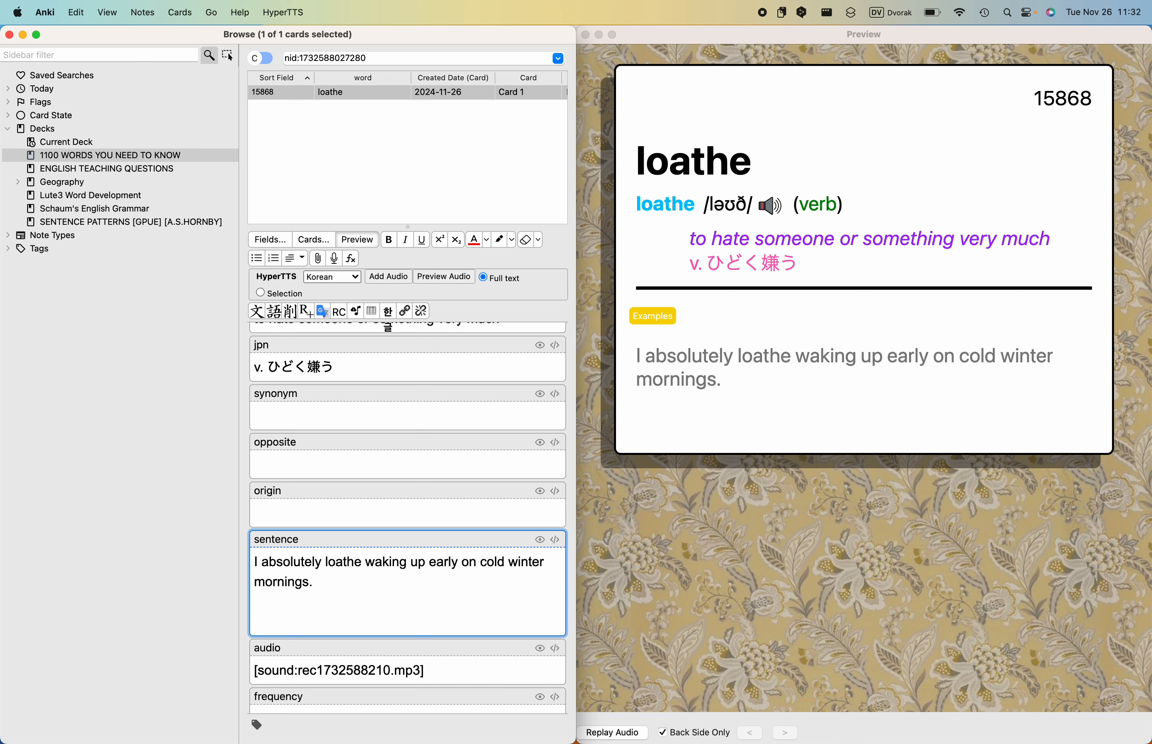
- Copy "Many students loathe the idea of doing homework over the weekend." from ChatGPT into the Anki sentence field as the second example
key("super+Tab")
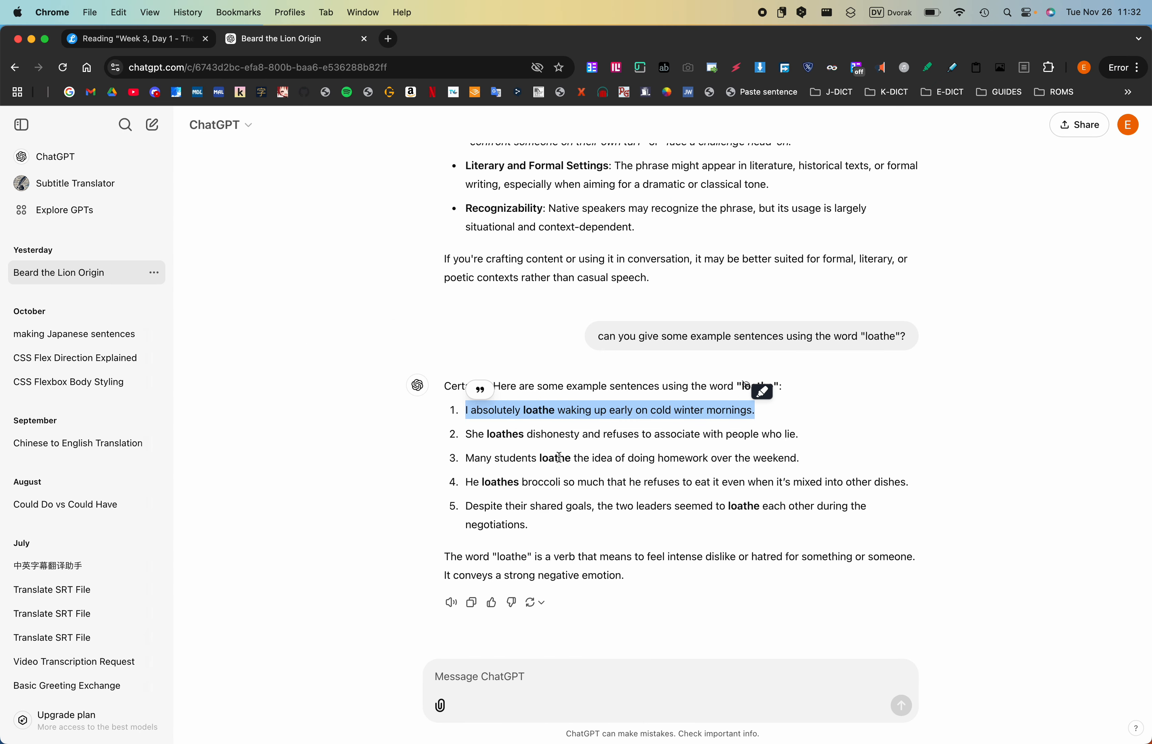
left_click_drag(466, 458, 803, 469)
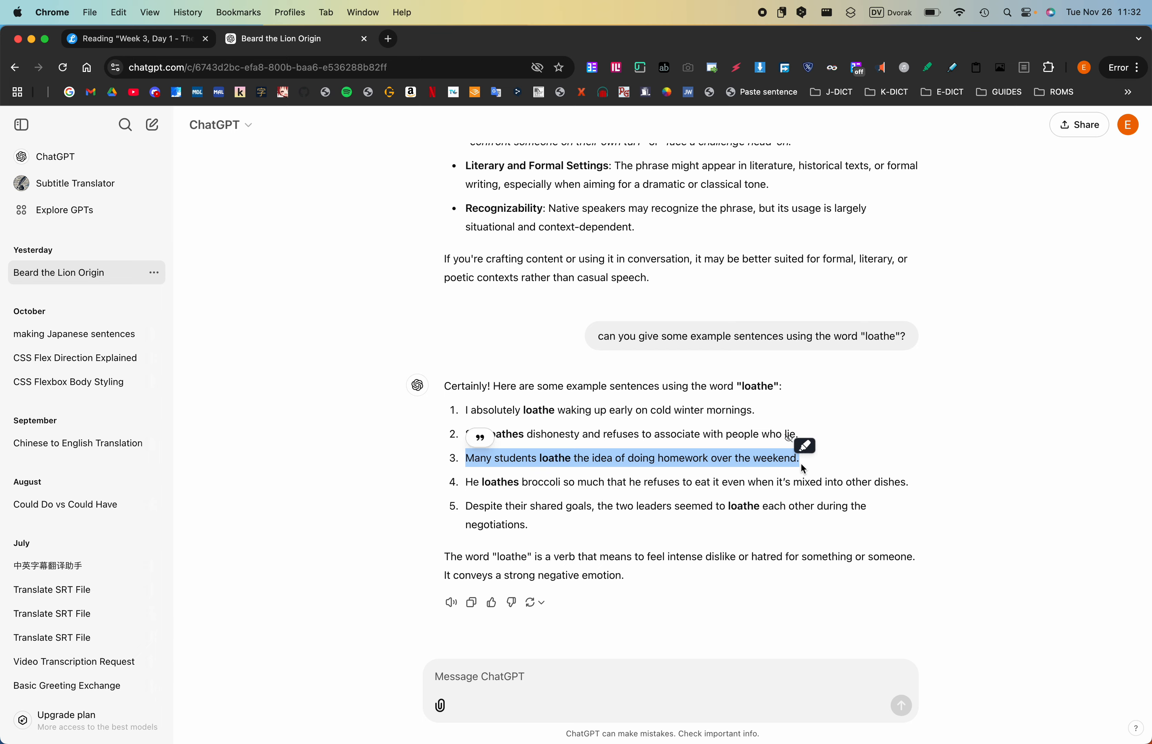
key("super+c")
key("super+Tab")
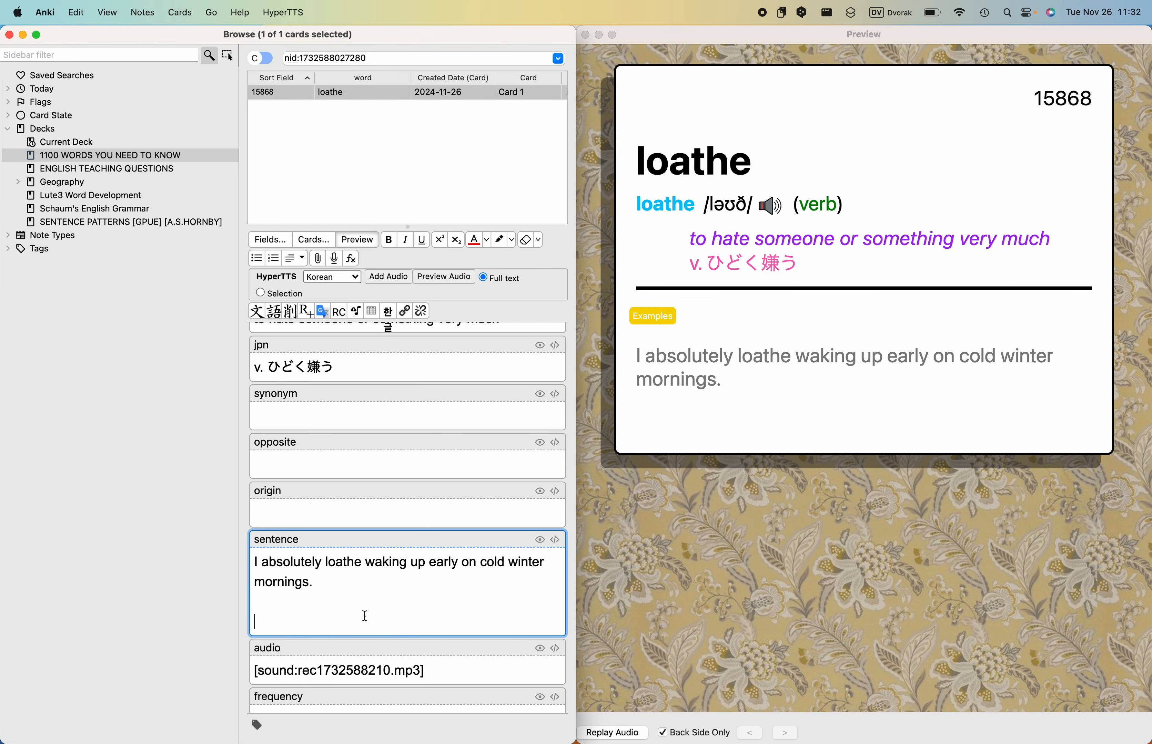
key("super+v")
- Copy ChatGPT's "He loathes broccoli so much that he refuses to eat it even when it's mixed into other dishes." into Anki's sentence field as third example
key("super+Tab")
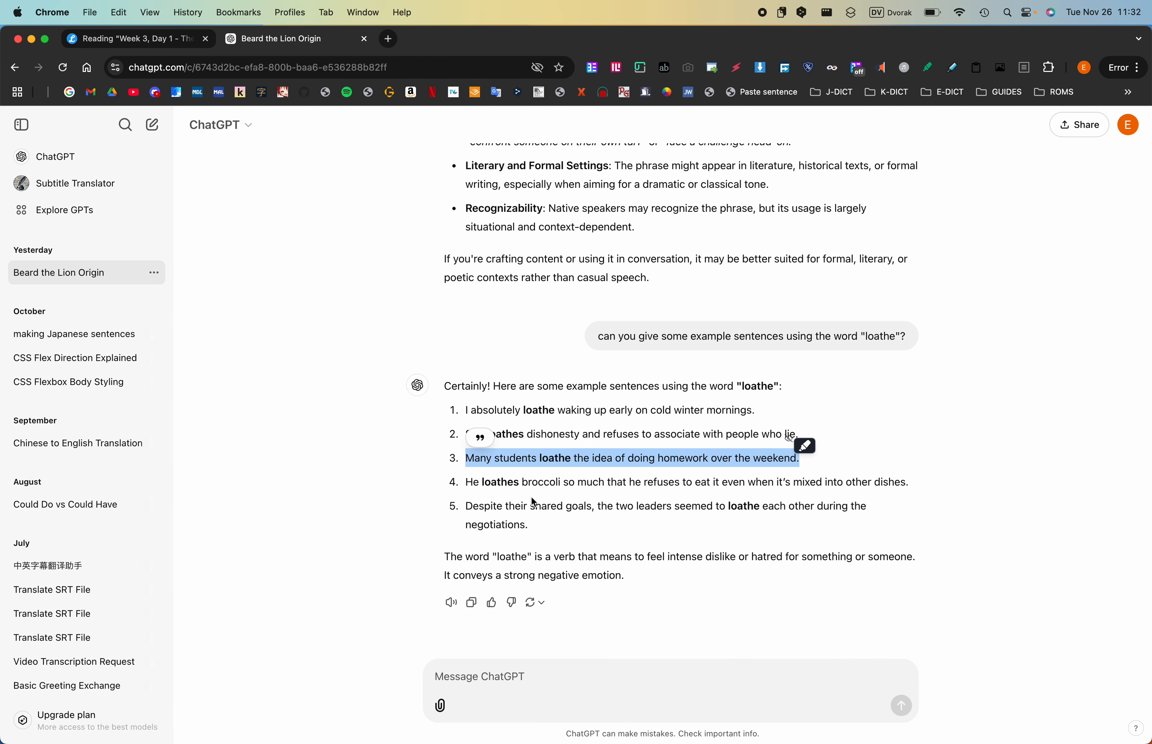
left_click_drag(465, 482, 907, 481)
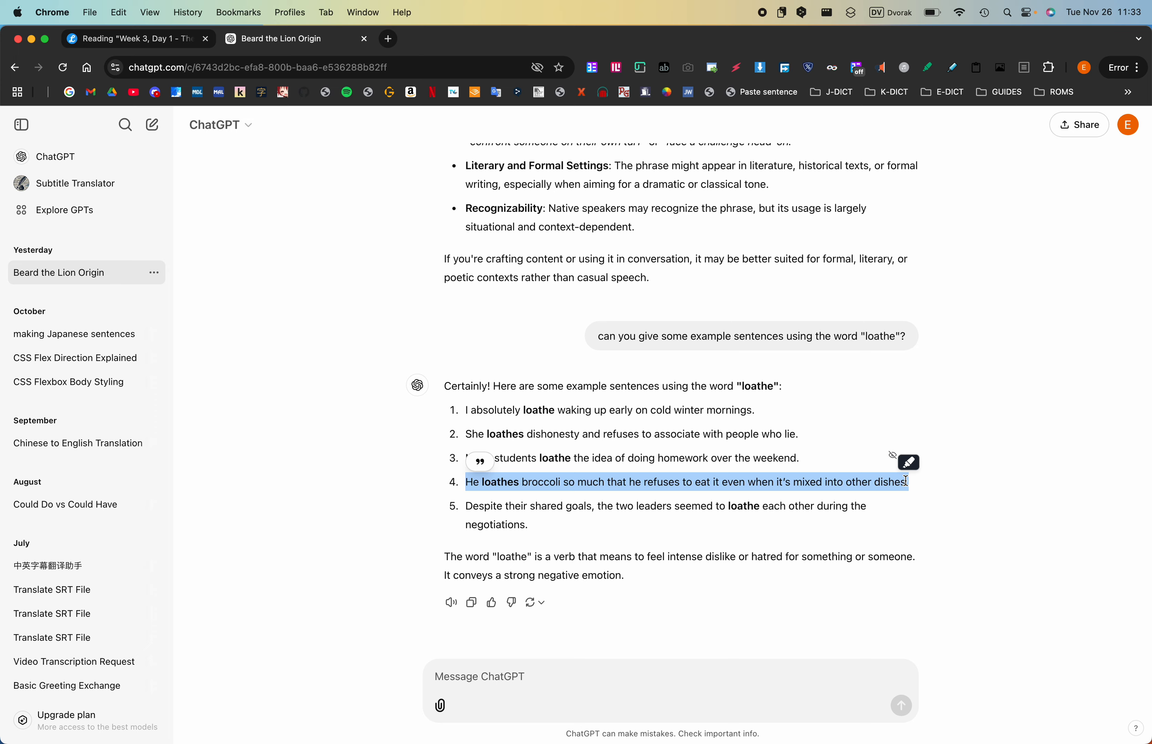
key("ctrl+Right")
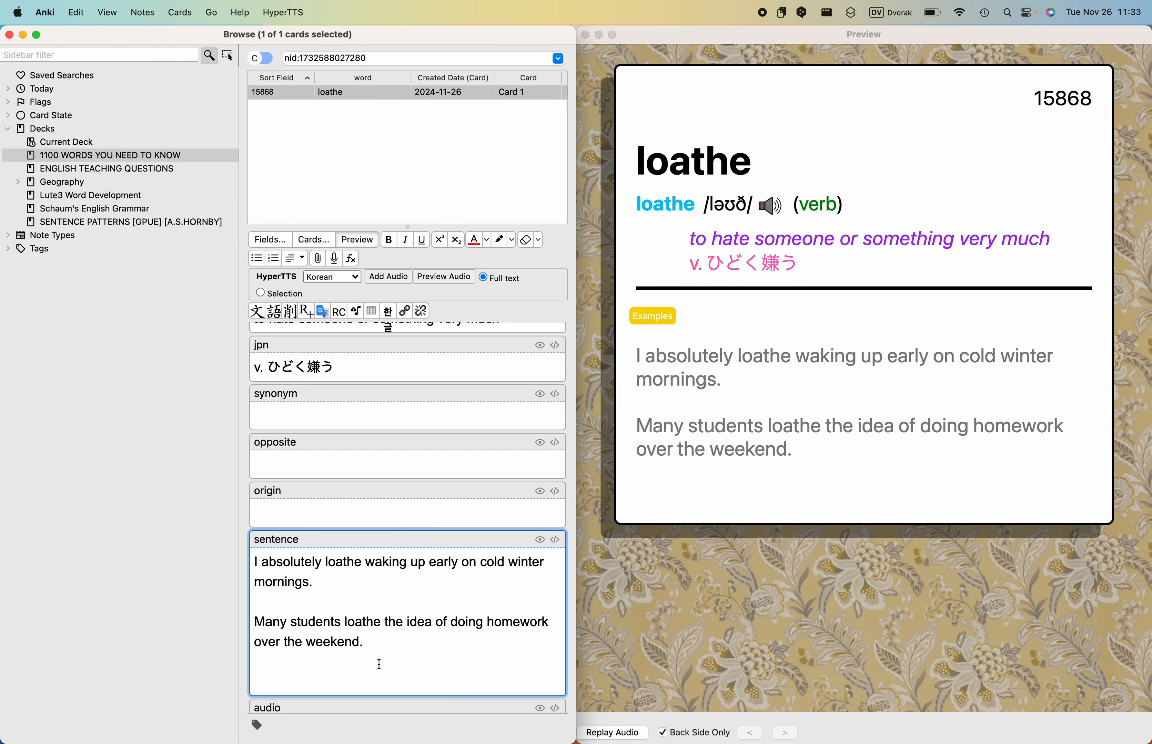
key("super+v")
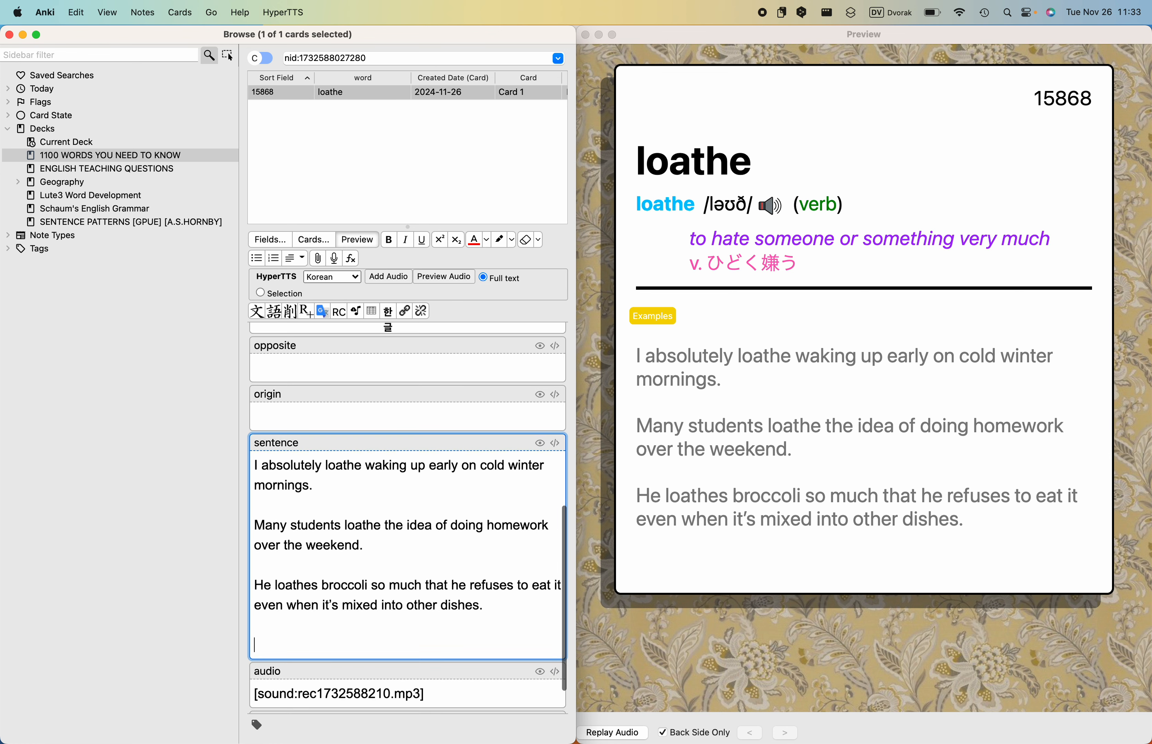
- Add "They loathe each other so much that they are not talking." as the fourth example in the card's sentence field
type("The")
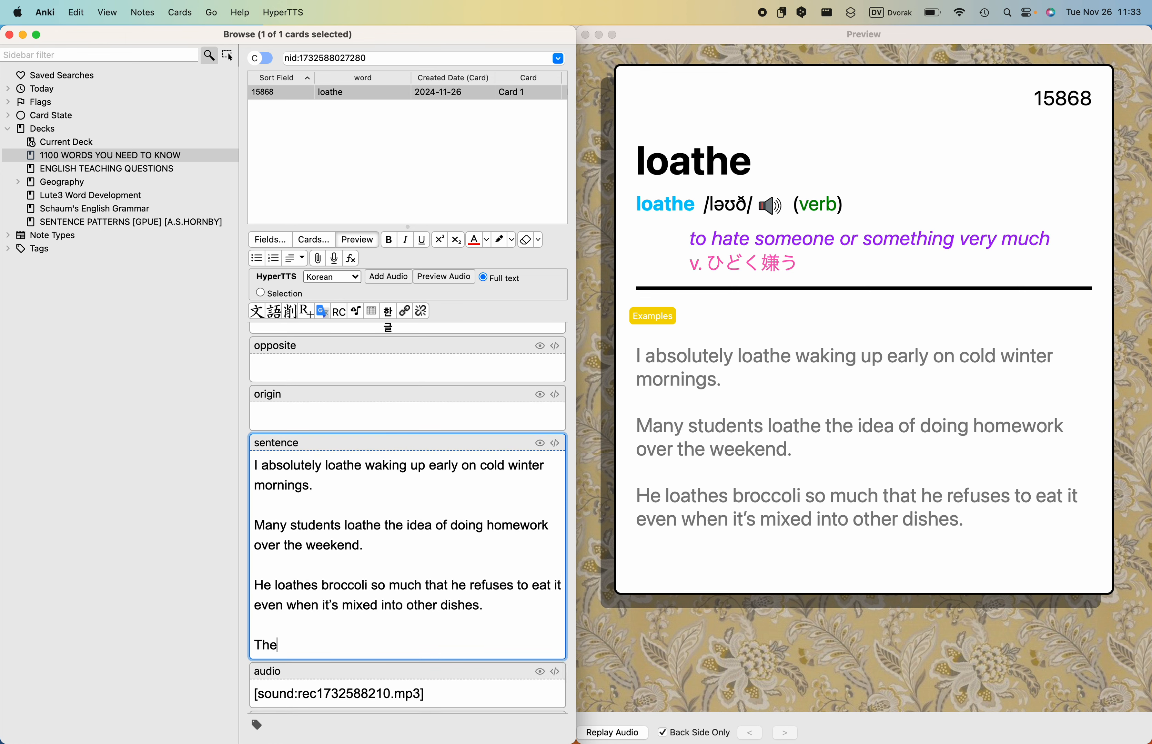
type("y loathe ea")
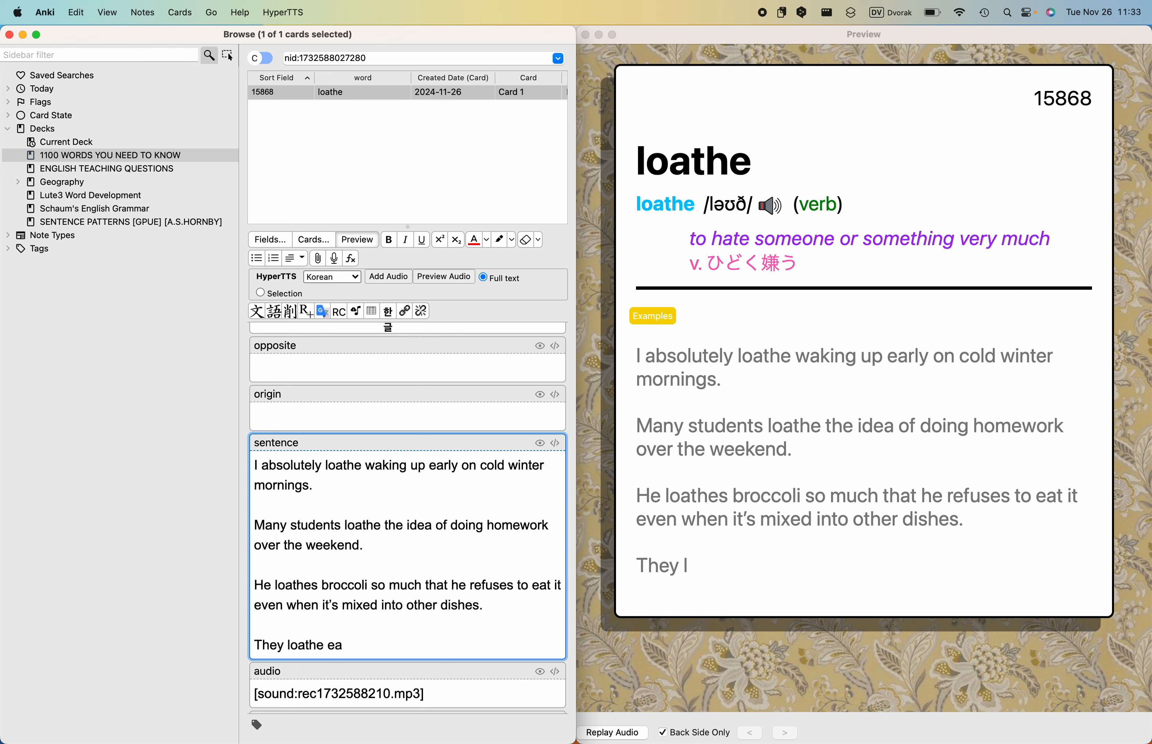
type("ch outher s")
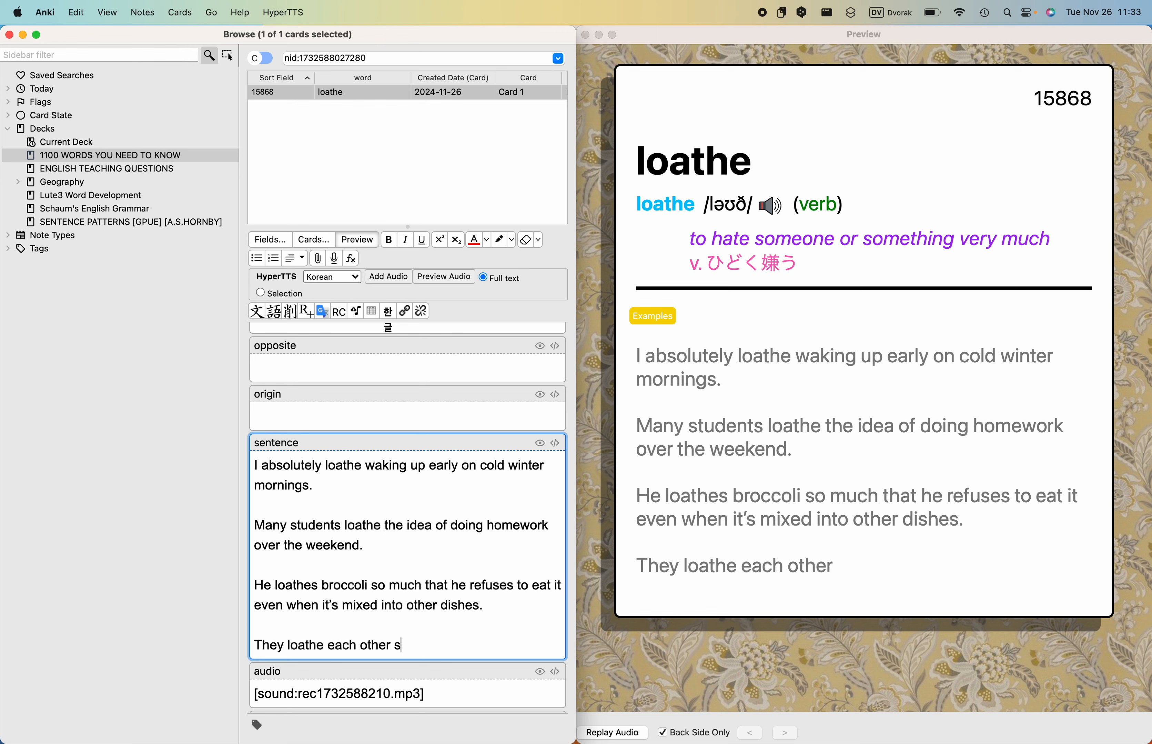
type("o much ")
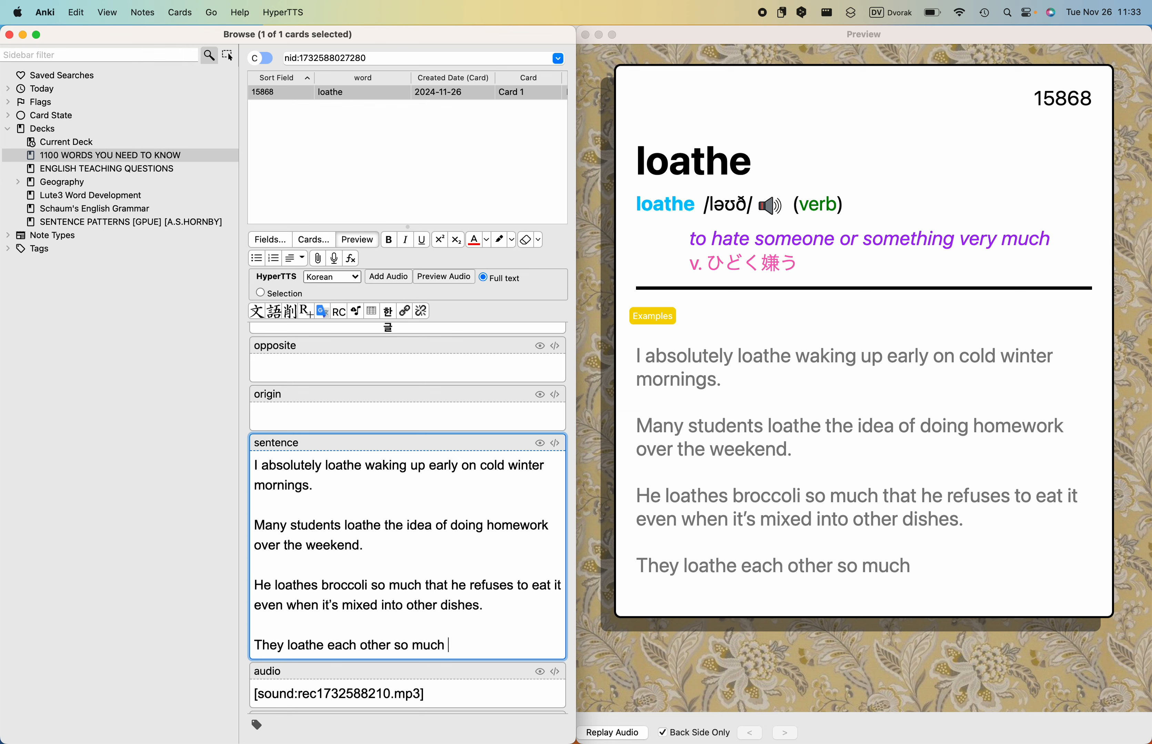
type("that they")
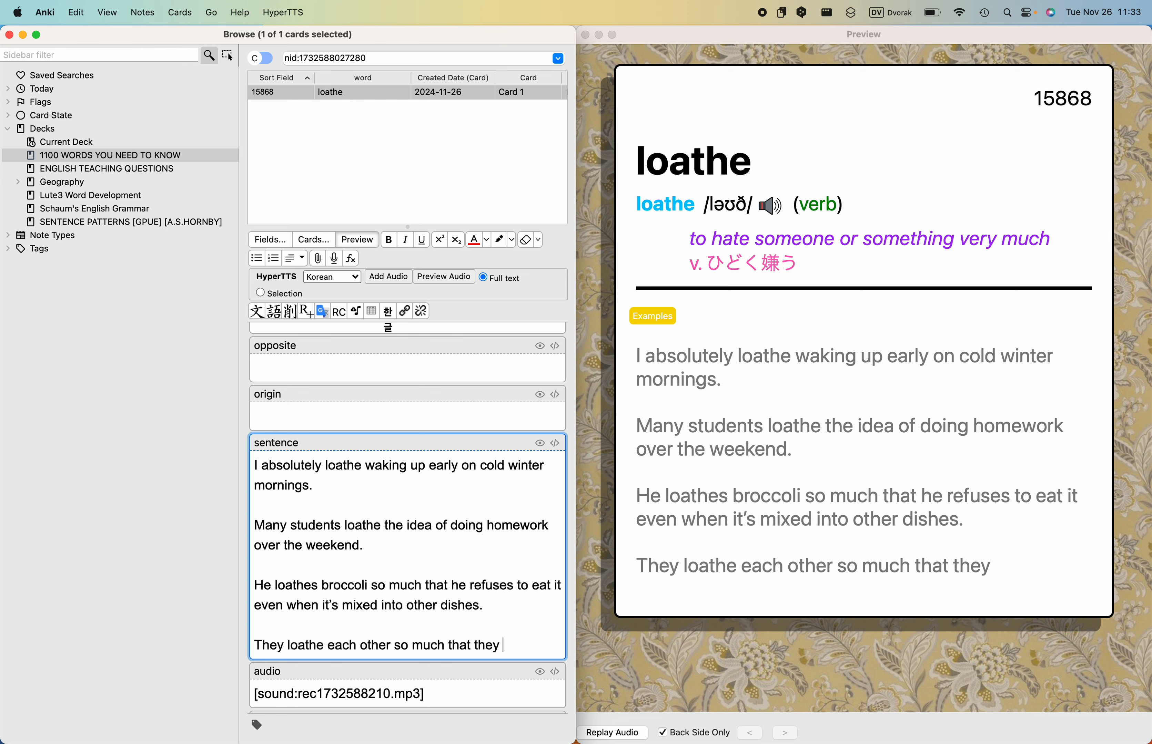
type("are not talking,")
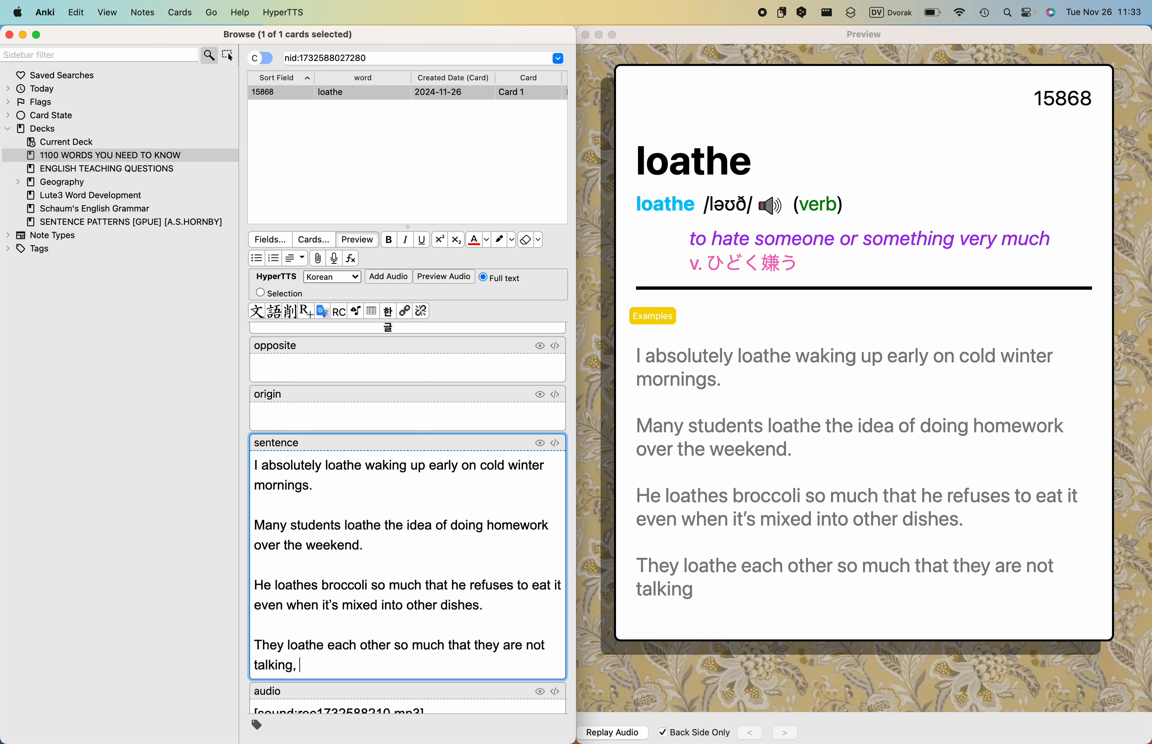
key("BackSpace")
type(".")
- Make the word "loathe" bold and red in the first two example sentences
scroll(336, 647, "up", 1)
scroll(335, 648, "down", 1)
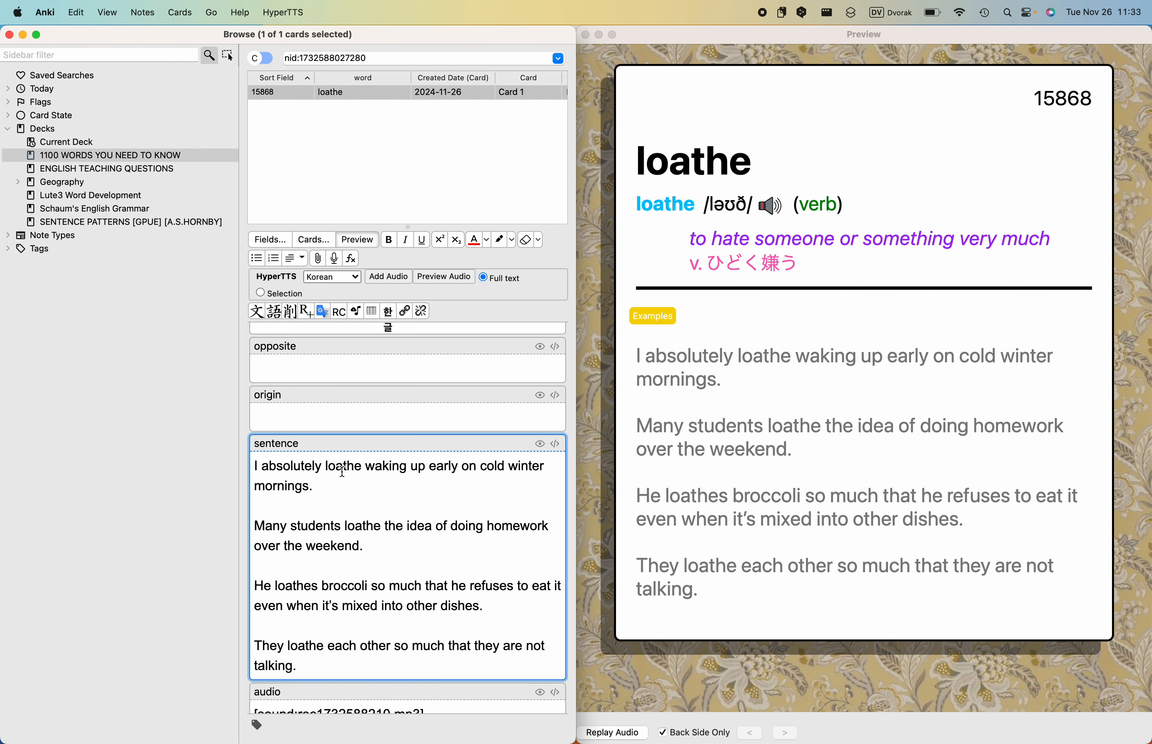
double_click(341, 467)
left_click(388, 239)
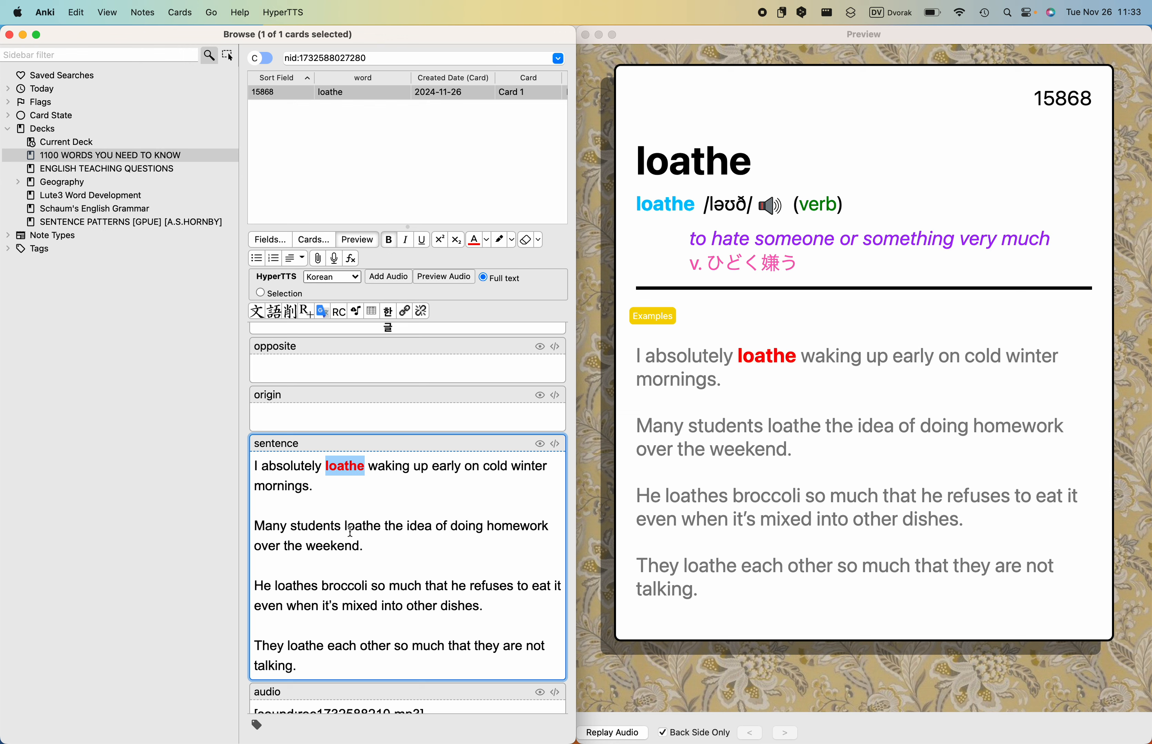
double_click(350, 526)
left_click(388, 239)
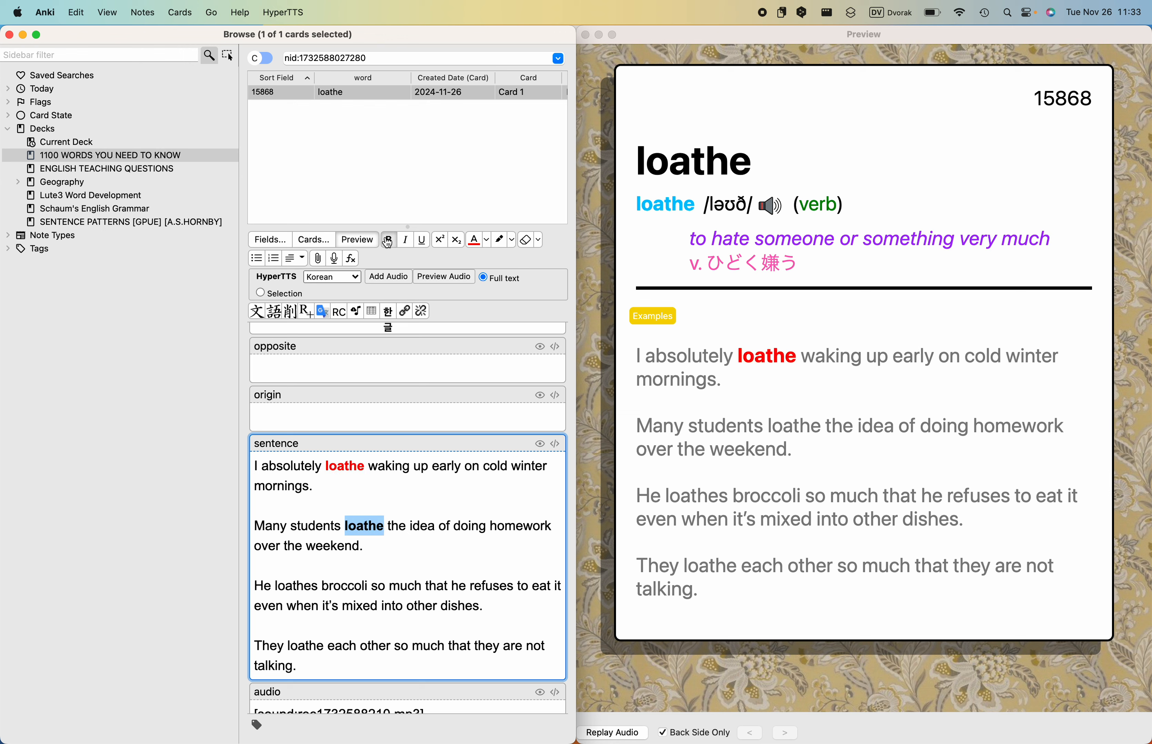
left_click(474, 241)
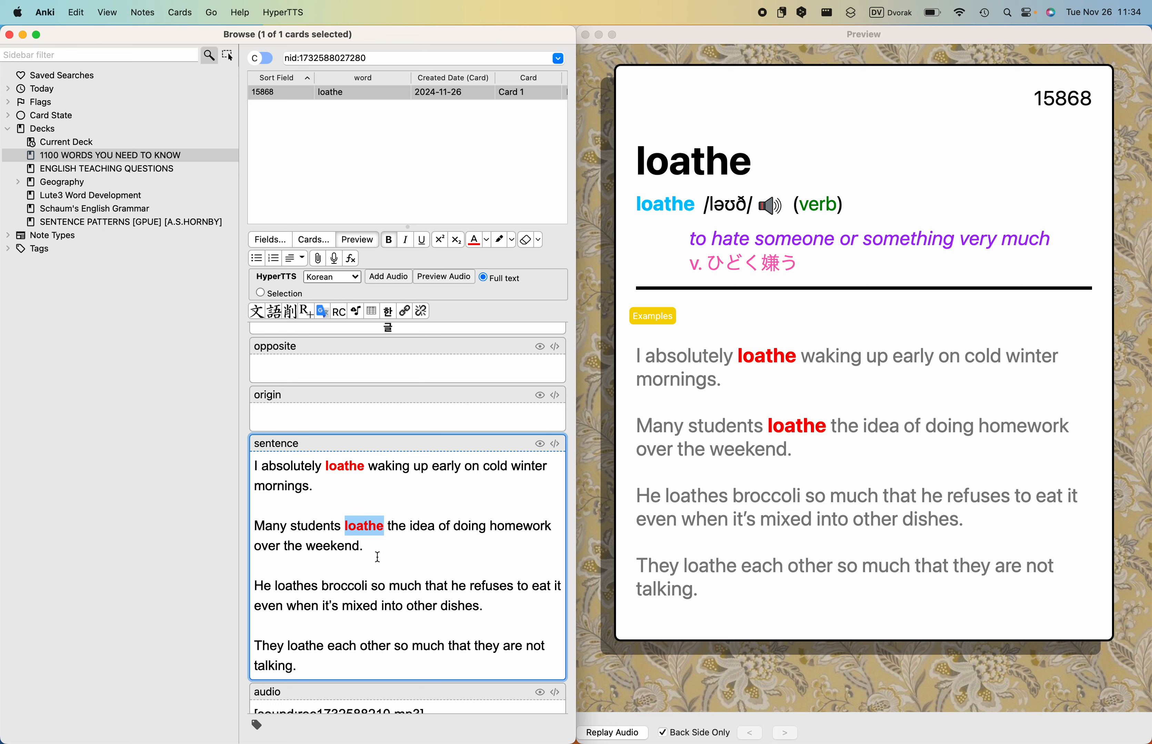
- Make "loathes" in the third example and "loathe" in the fourth example bold and red
double_click(289, 588)
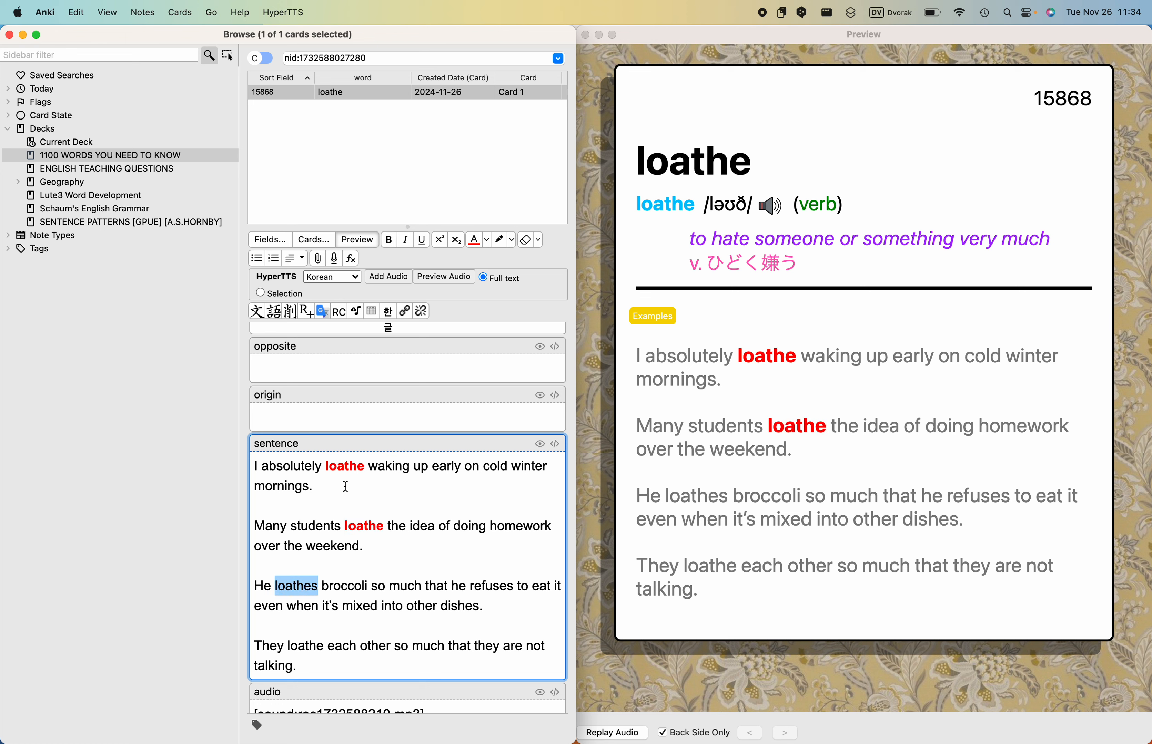
left_click(393, 242)
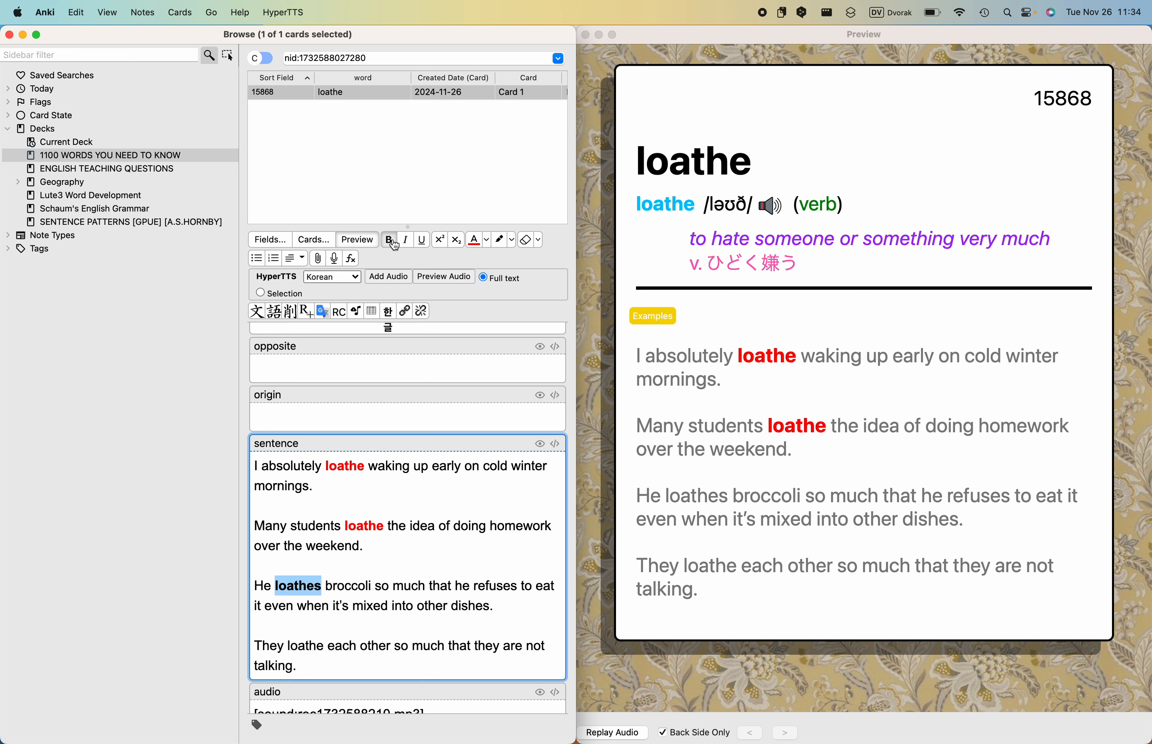
left_click(474, 241)
double_click(305, 648)
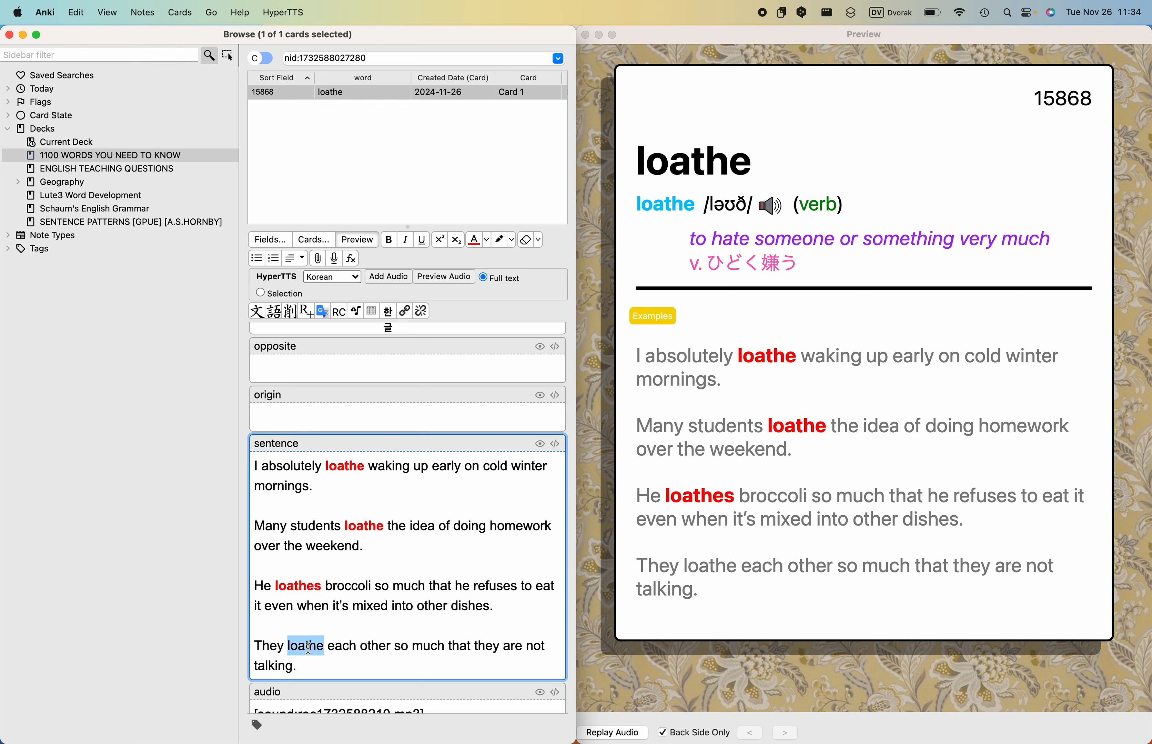
left_click(389, 240)
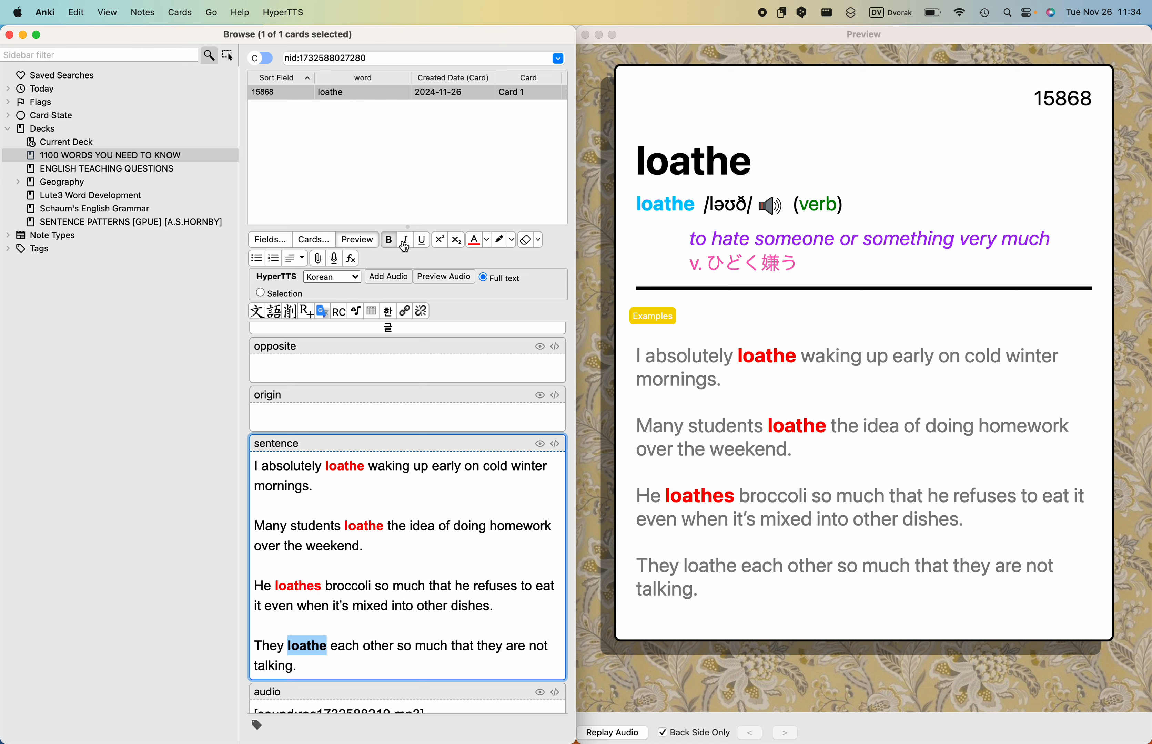
left_click(475, 241)
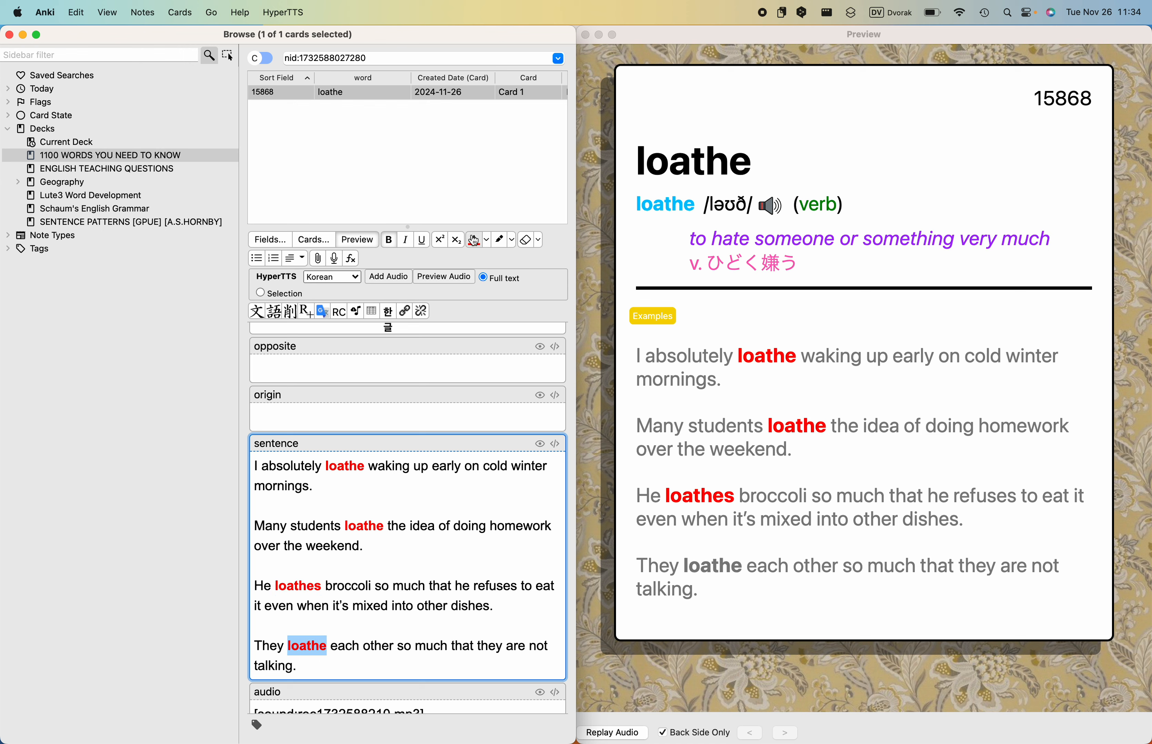
left_click(768, 458)
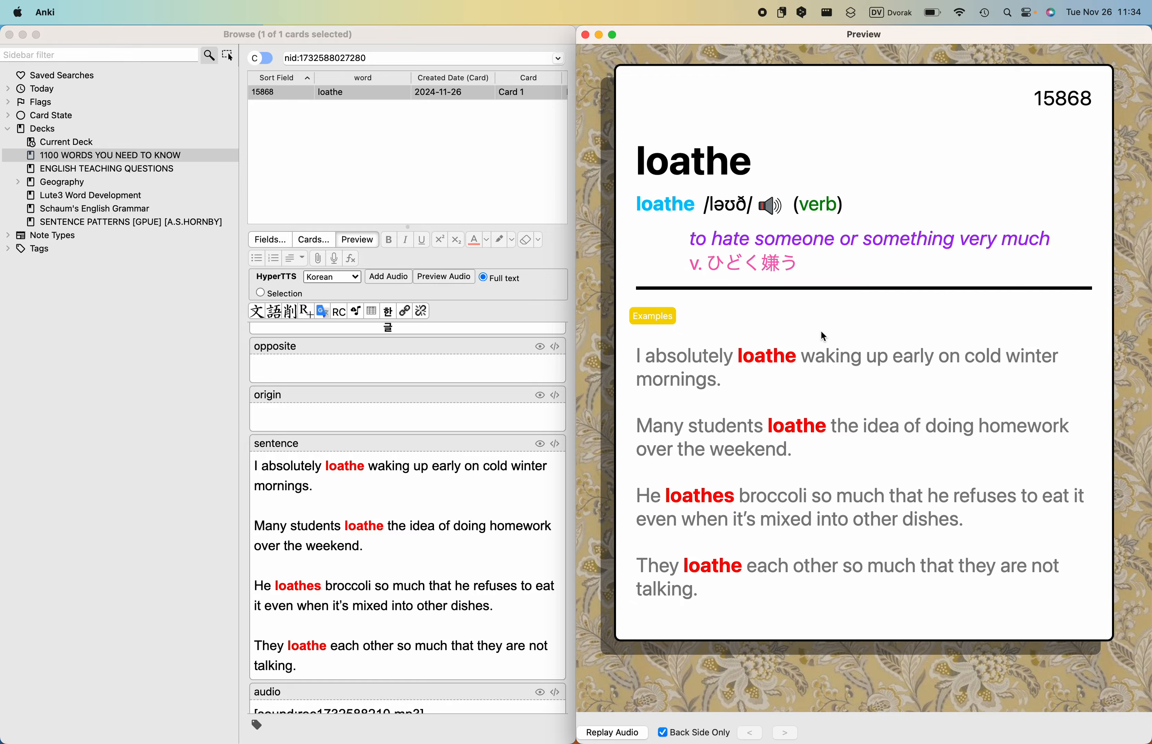
- Return to the Longman entry for "loathe" in Chrome, look up its synonym "detest" and read that entry
key("ctrl+Left")
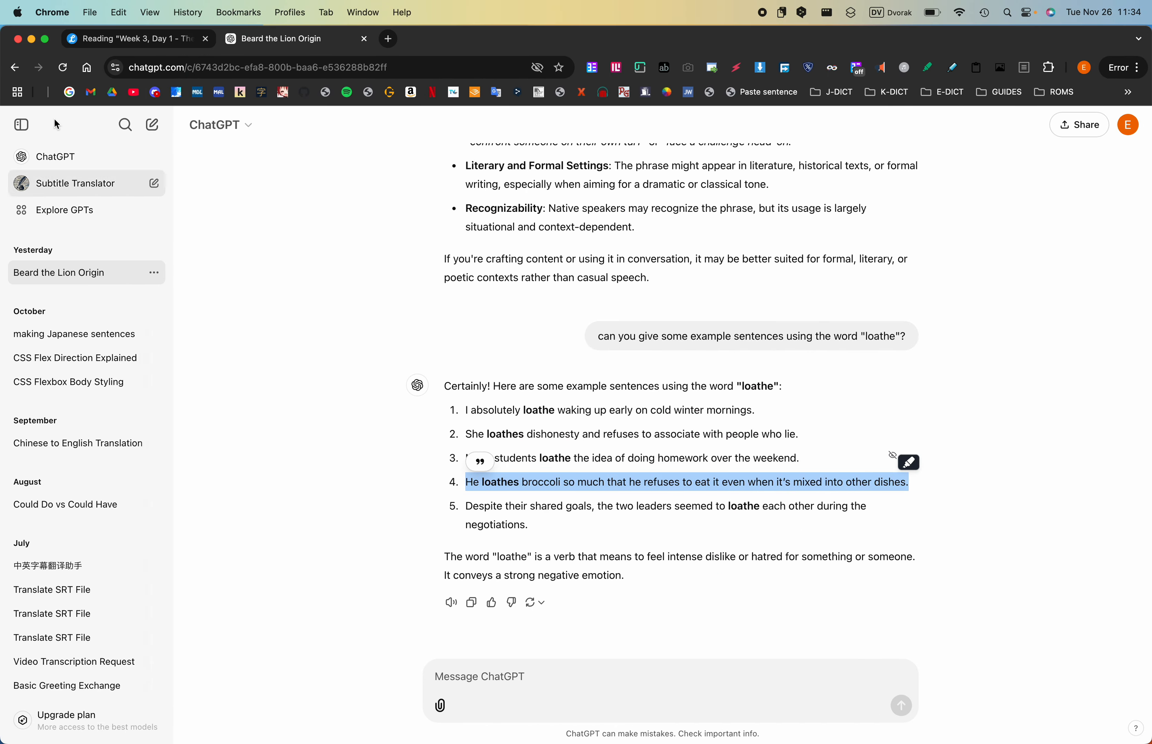
key("ctrl+Right")
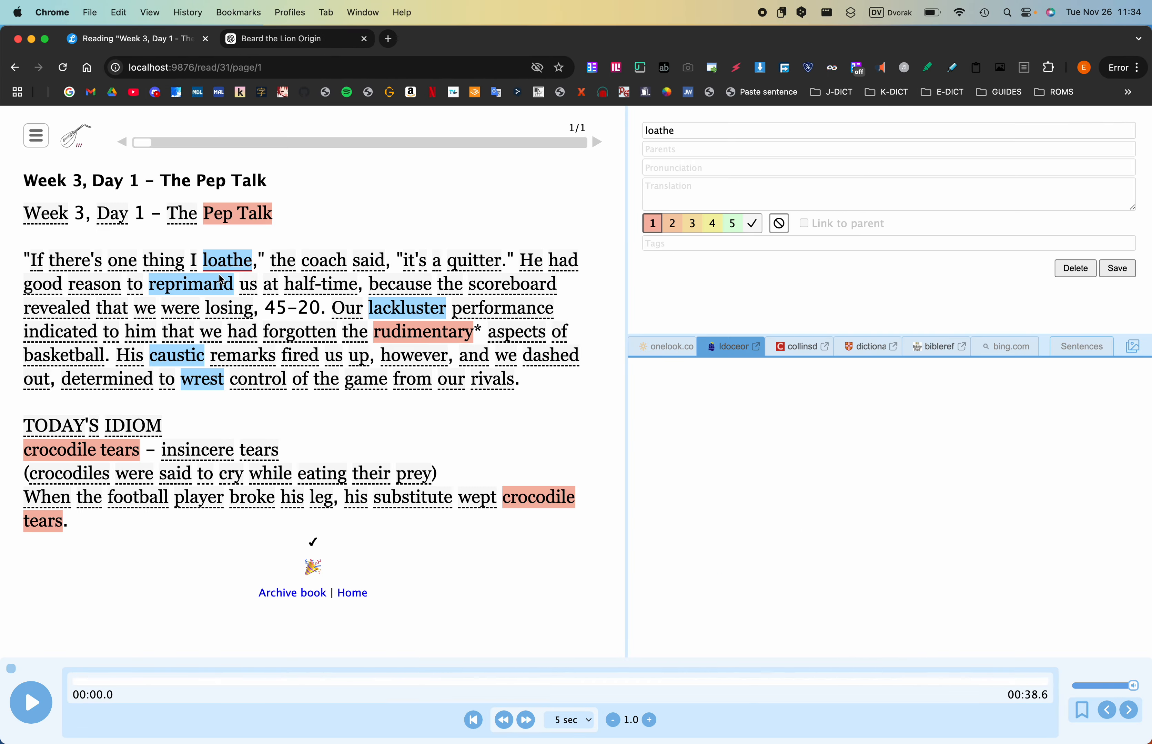
key("ctrl+Up")
left_click(218, 272)
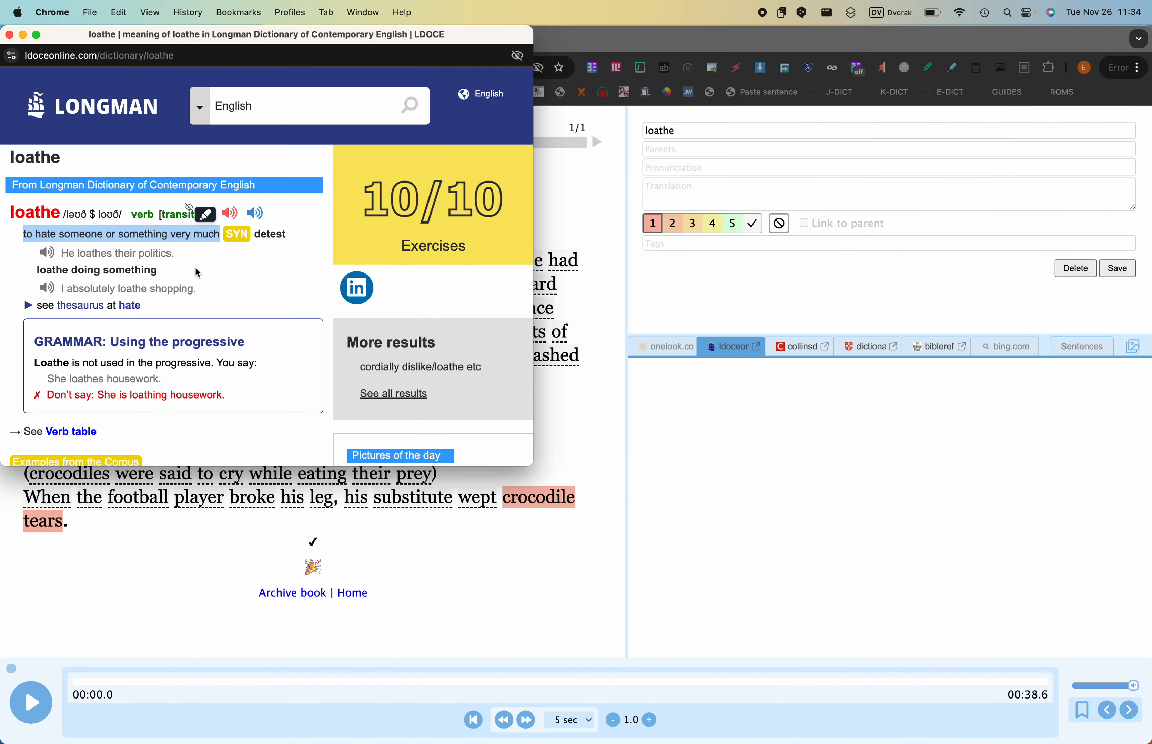
double_click(270, 234)
left_click_drag(271, 235, 256, 105)
key("Right")
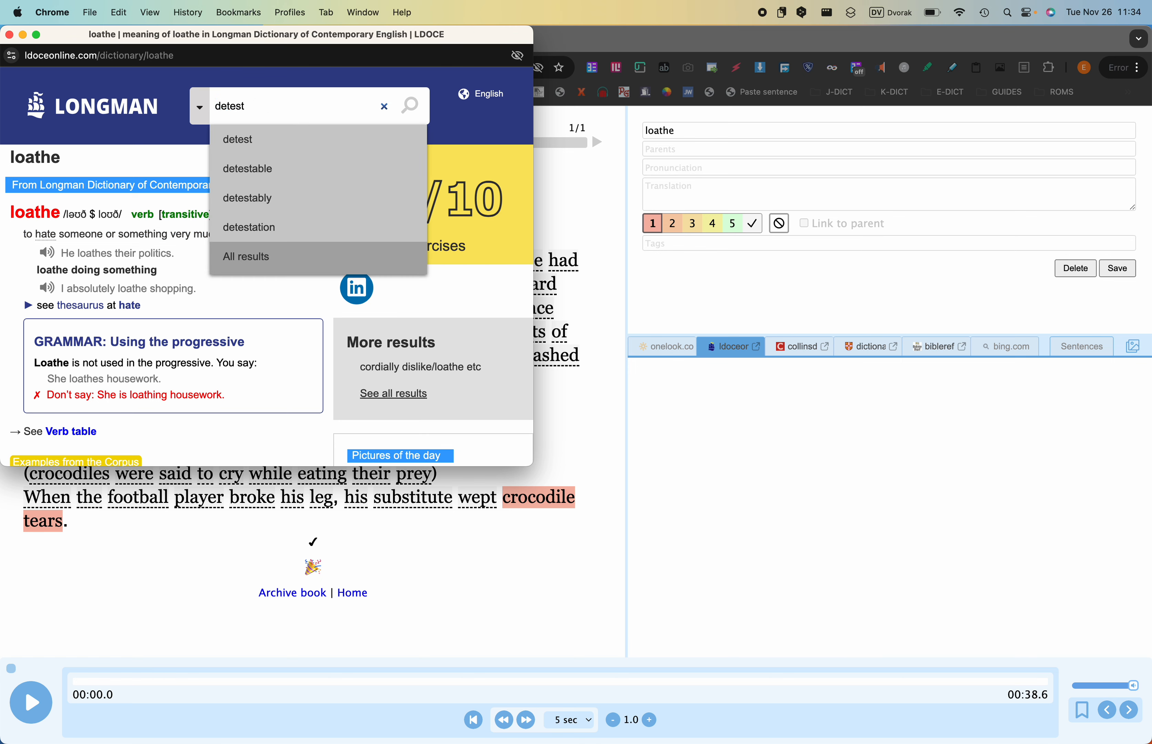
key("Return")
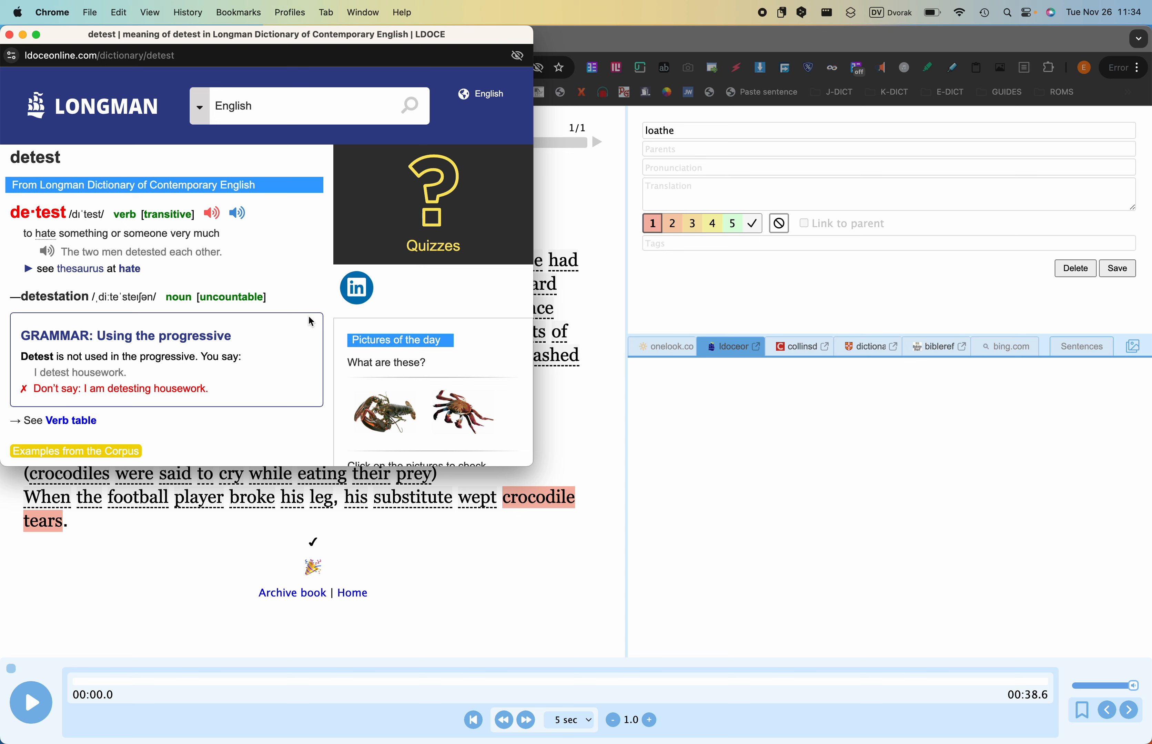
scroll(309, 317, "down", 2)
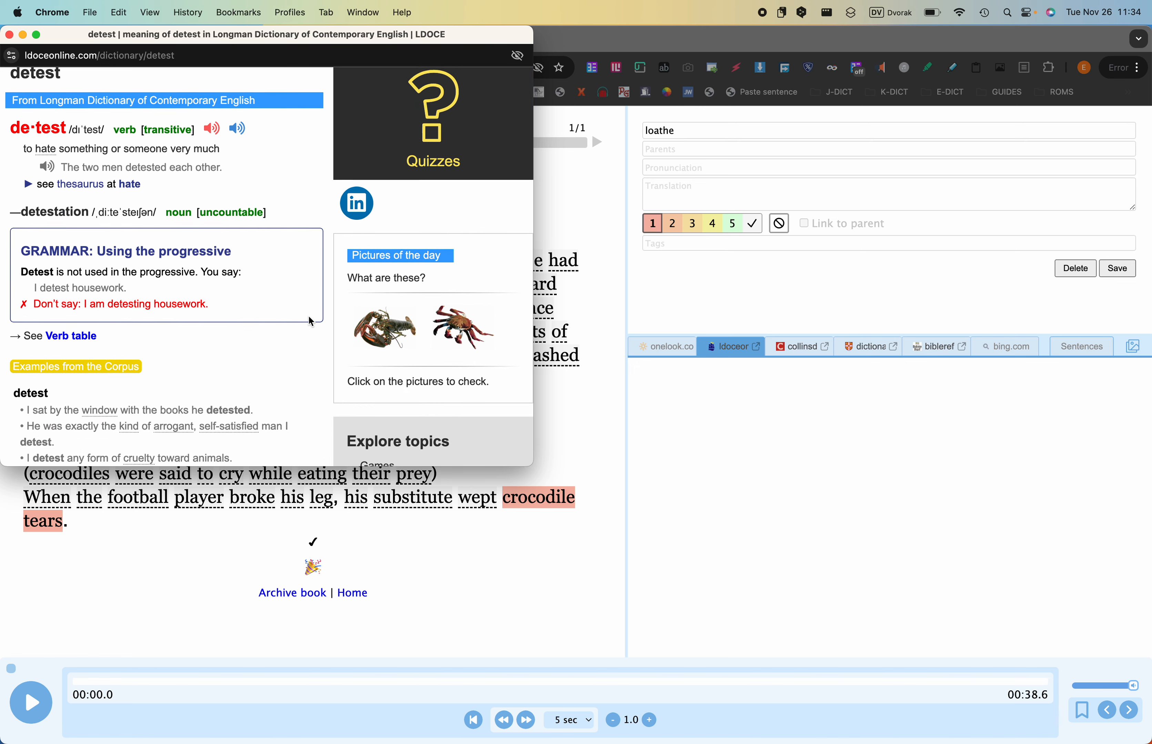
scroll(309, 316, "up", 2)
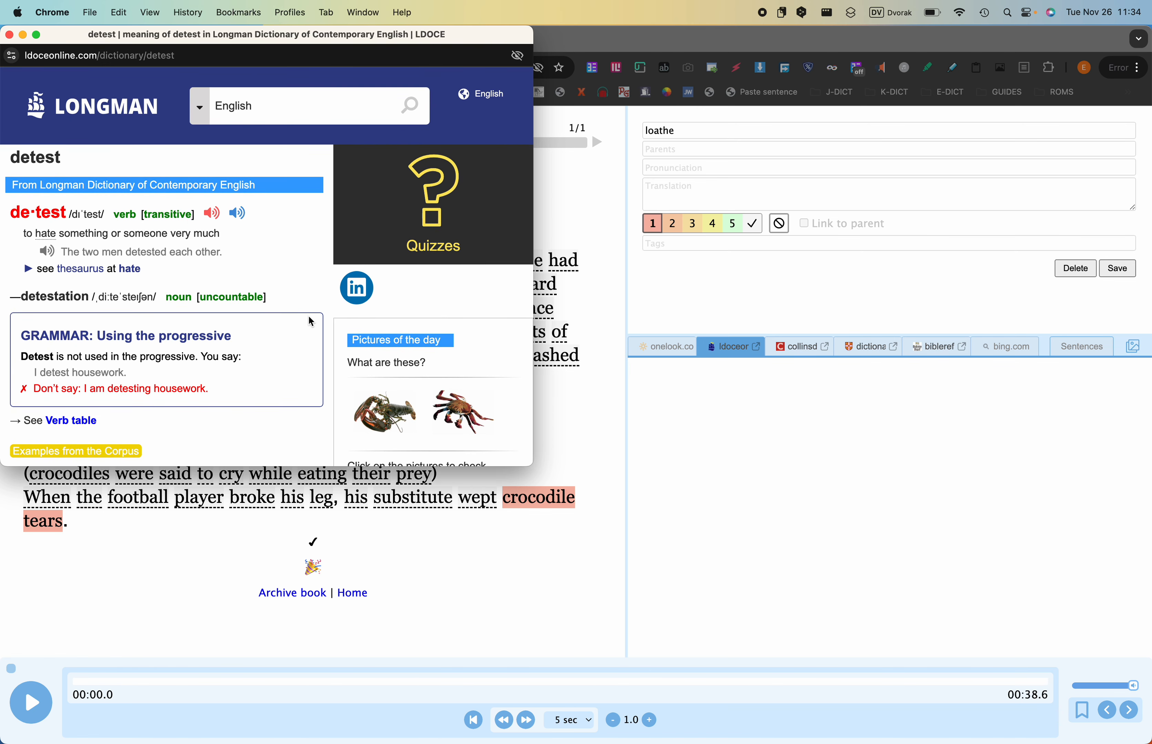
- Look up "loathe" in the Collins dictionary from Lute and examine the entry for its synonym "hate"
left_click(801, 348)
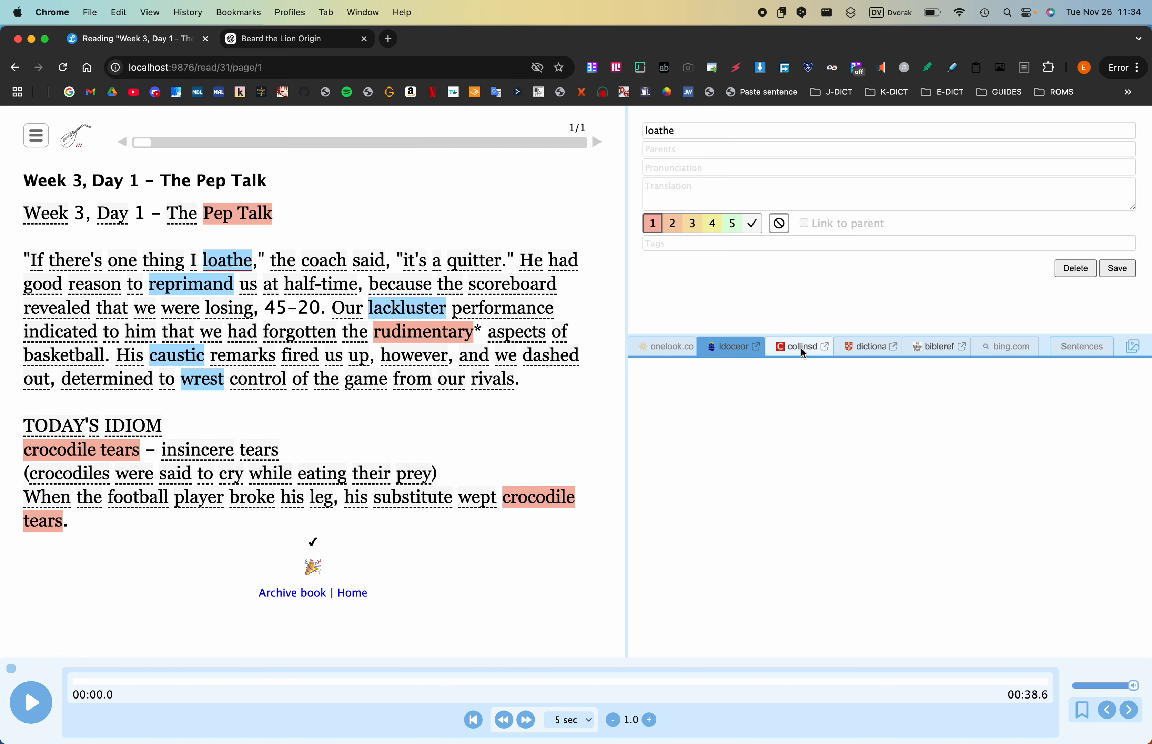
left_click(800, 348)
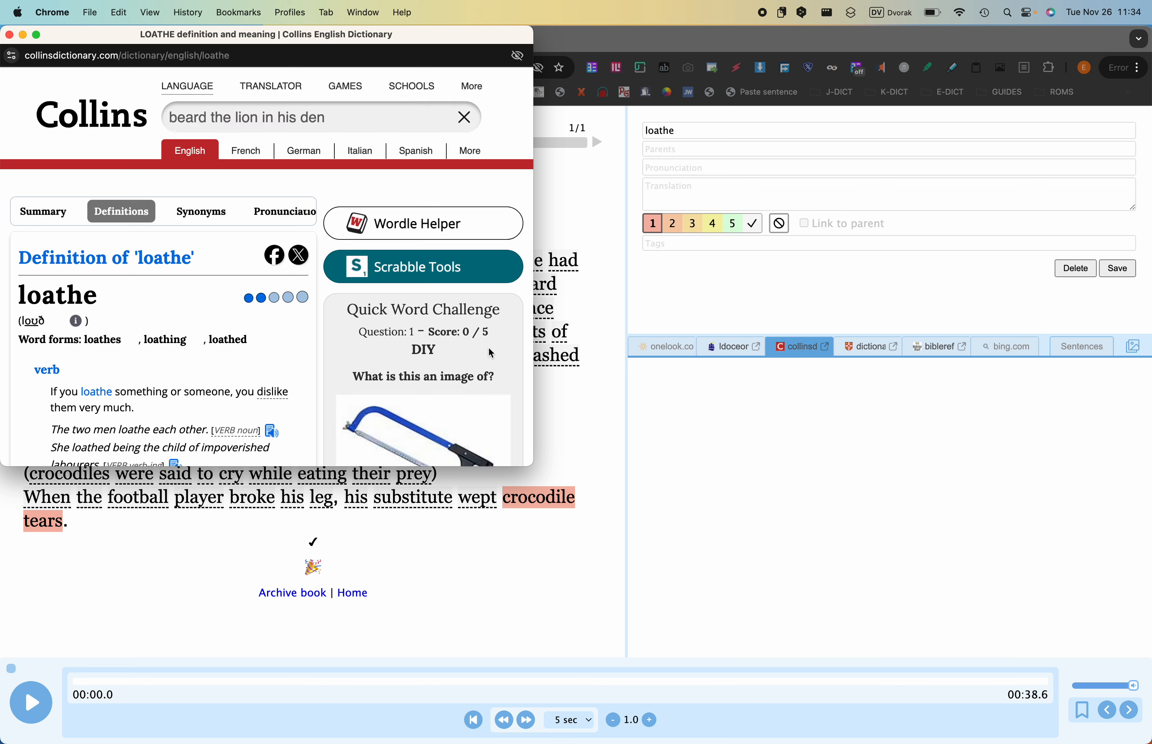
scroll(203, 347, "down", 3)
scroll(204, 347, "down", 2)
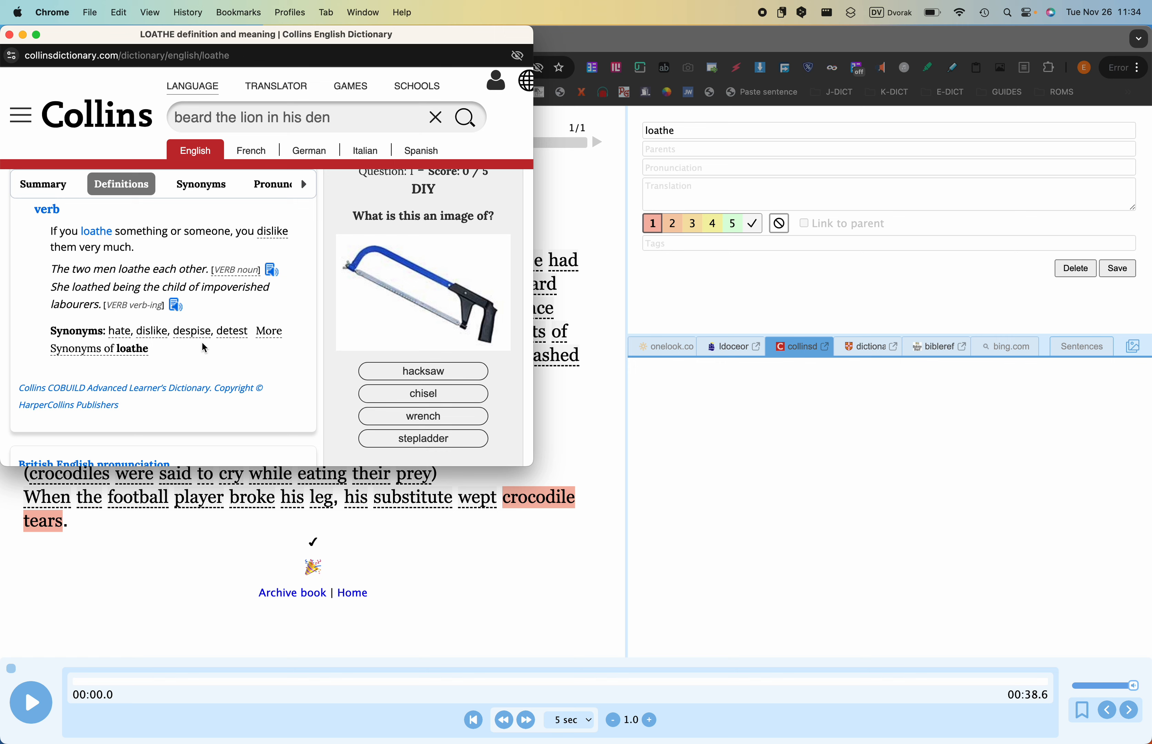
left_click(125, 333)
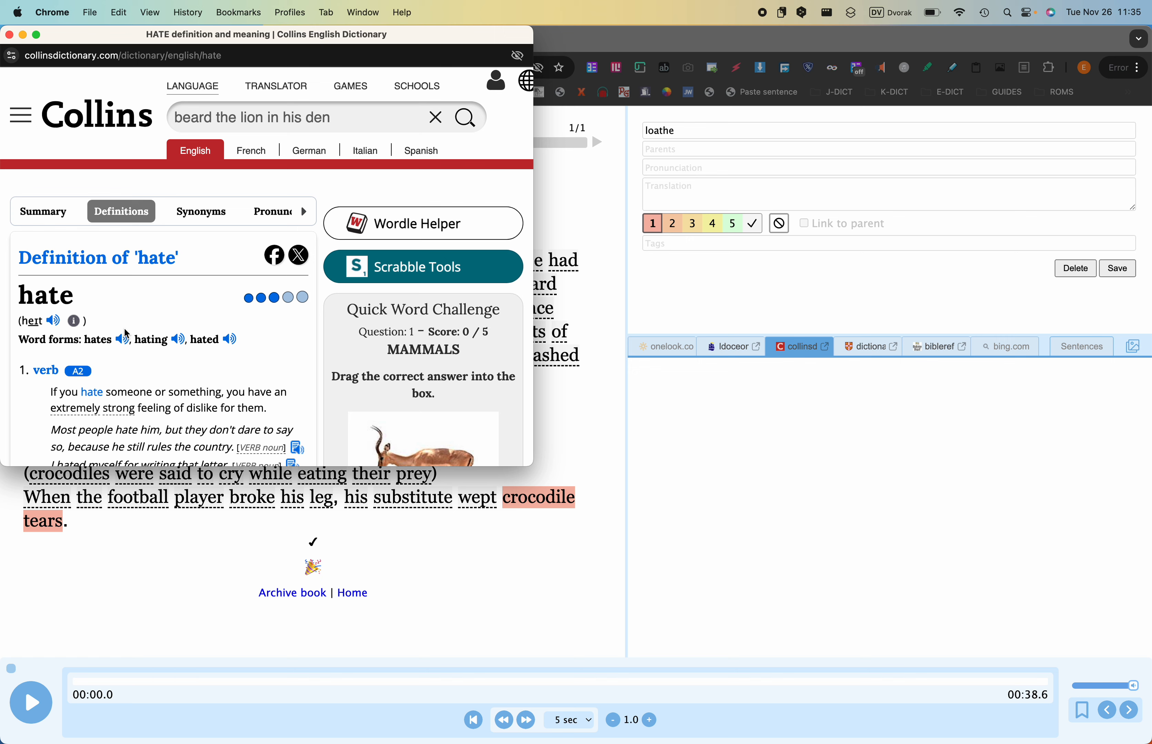
scroll(125, 329, "down", 3)
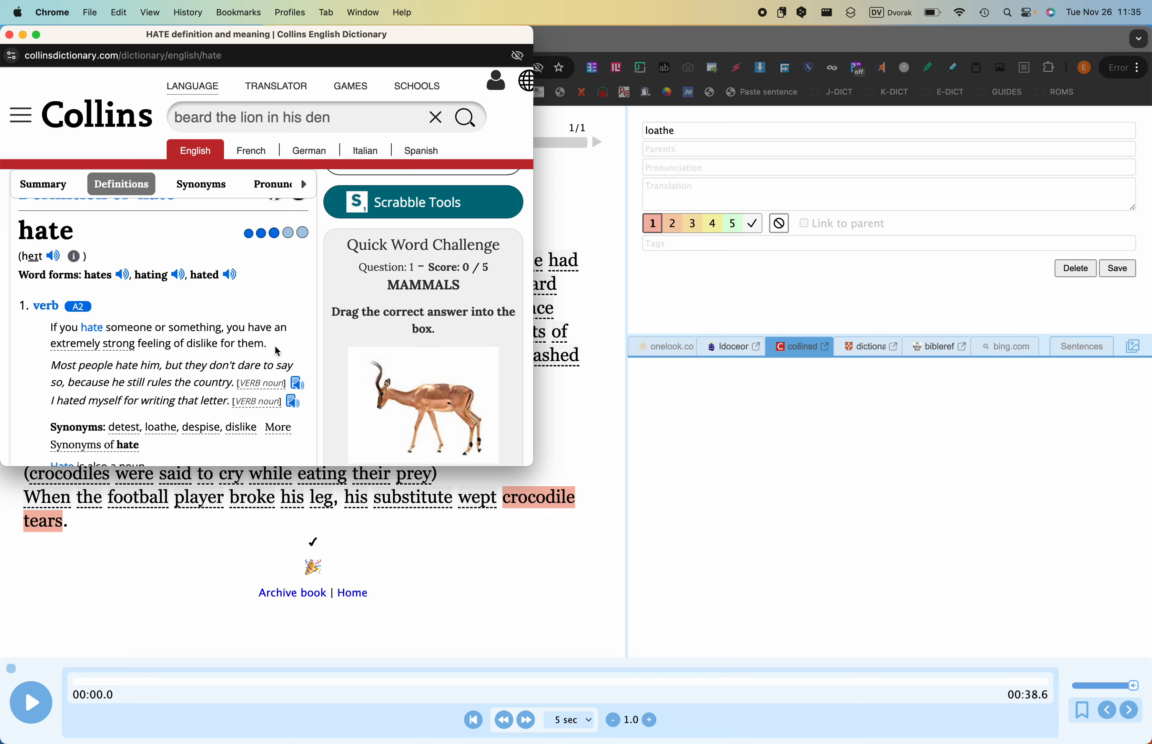
- Switch to Anki and enter "hate" in the "loathe" card's synonym field
key("ctrl+Right")
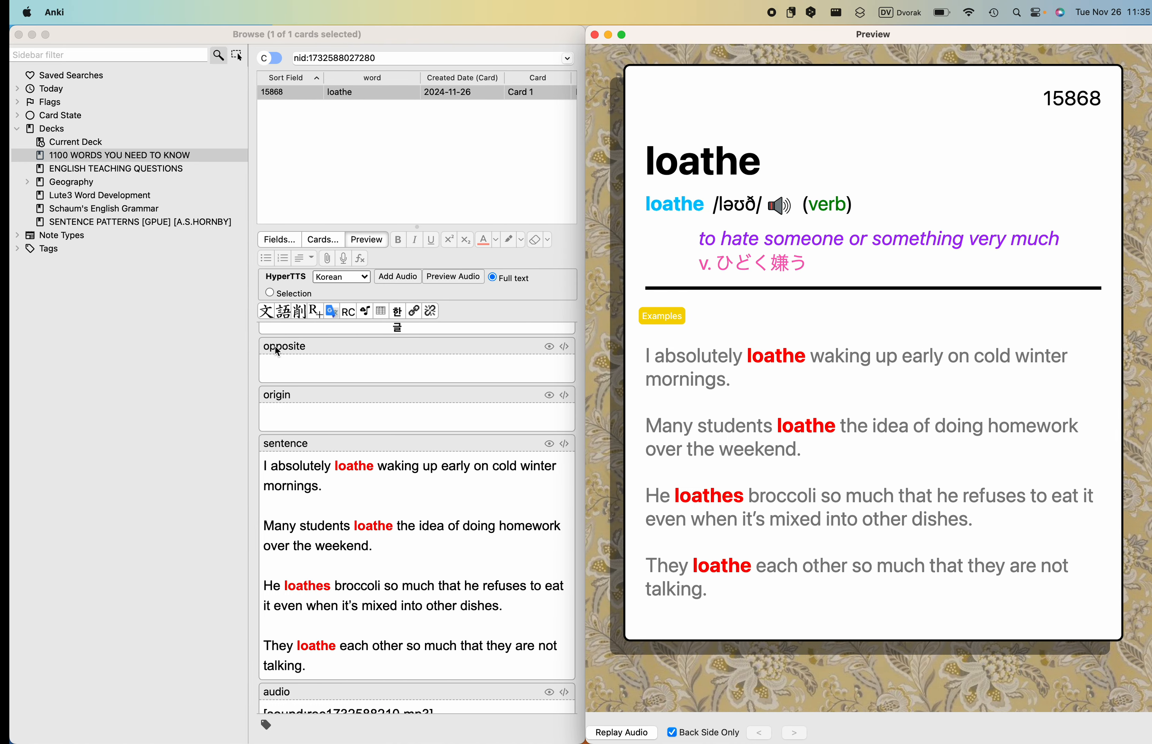
scroll(456, 418, "up", 3)
left_click(455, 417)
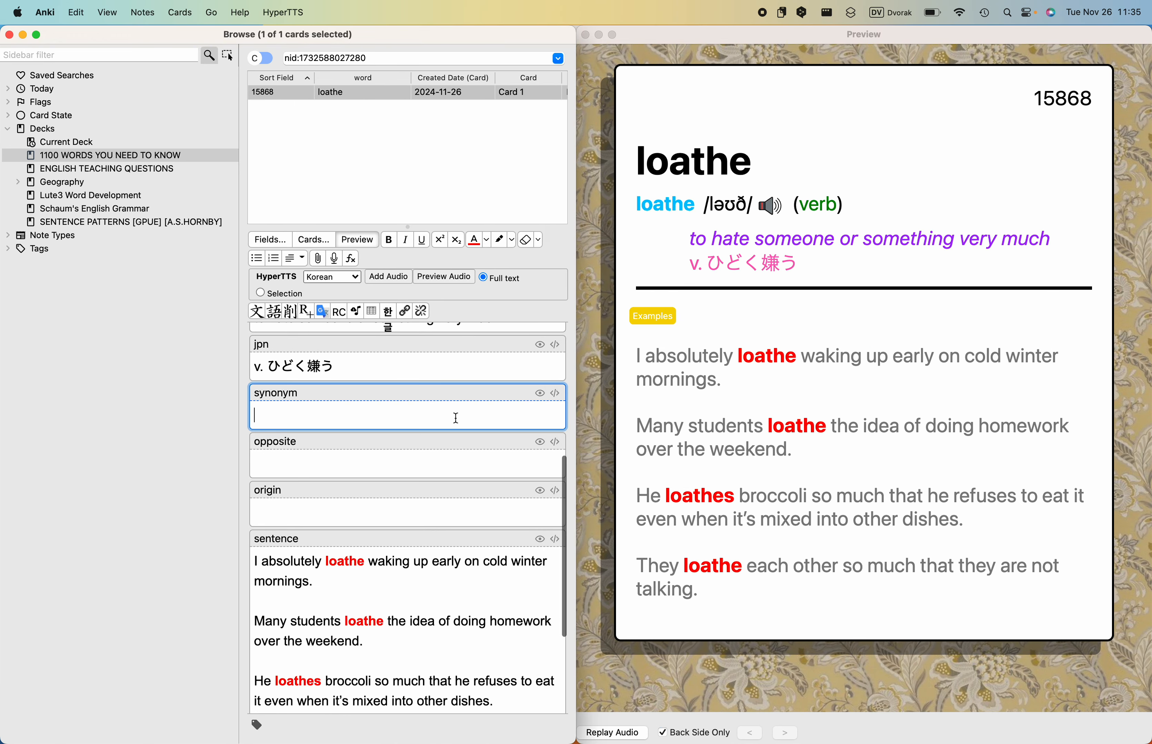
type("hate")
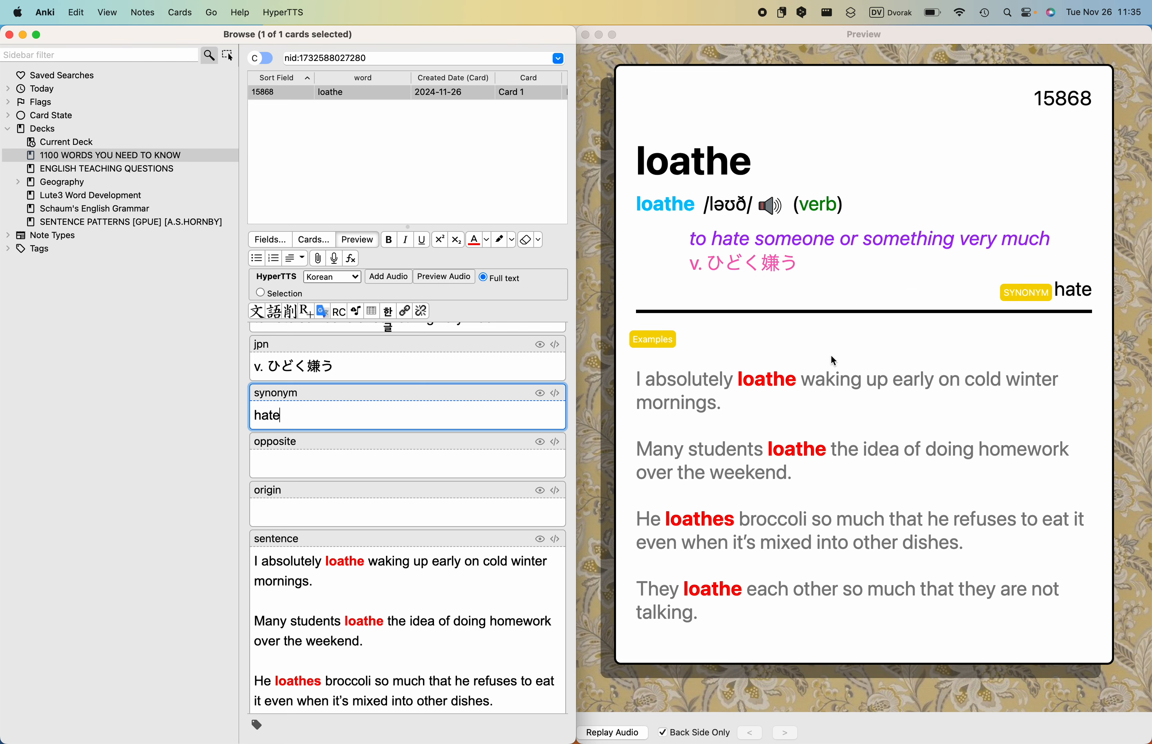
- Switch from Anki to Lute in Chrome, select "reprimand" in the text and look it up in the Longman dictionary
key("ctrl+Left")
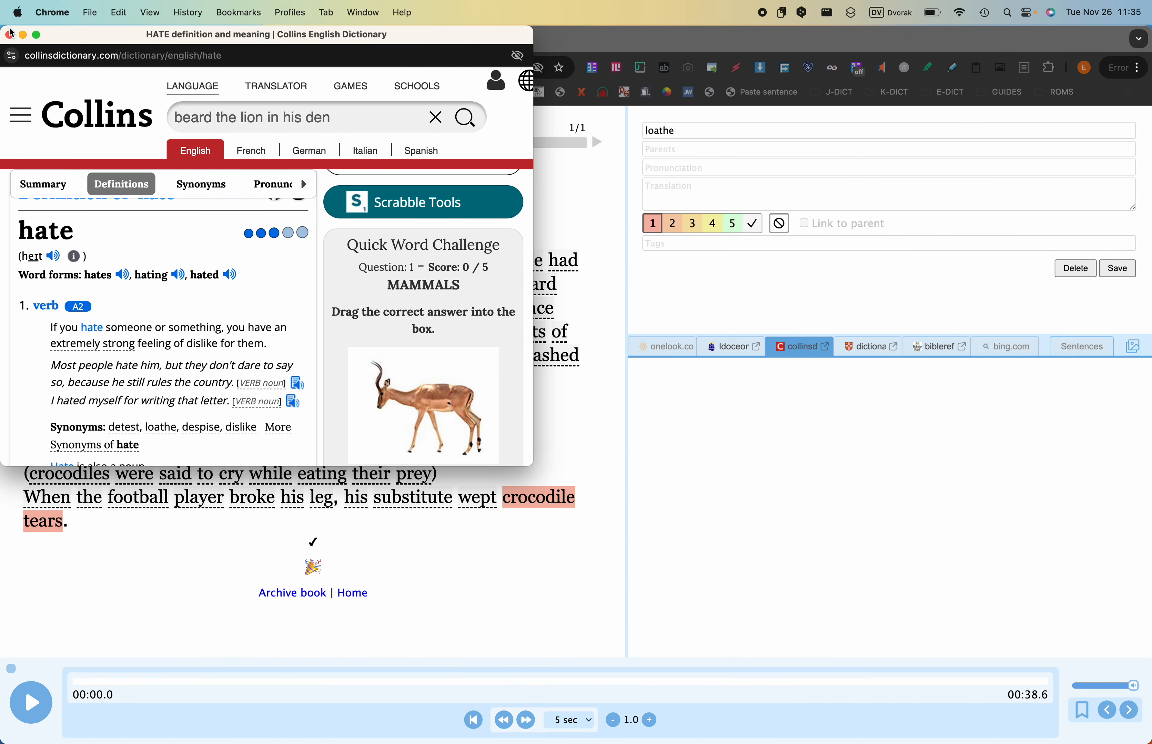
left_click(633, 43)
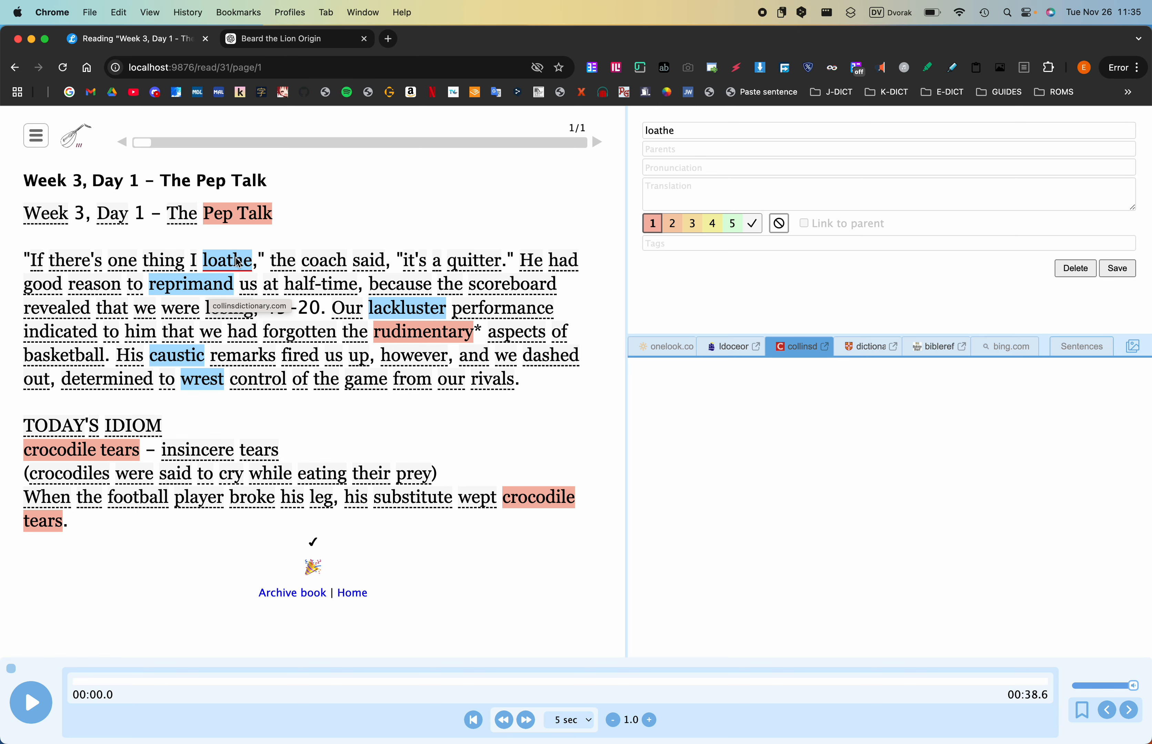
left_click(207, 275)
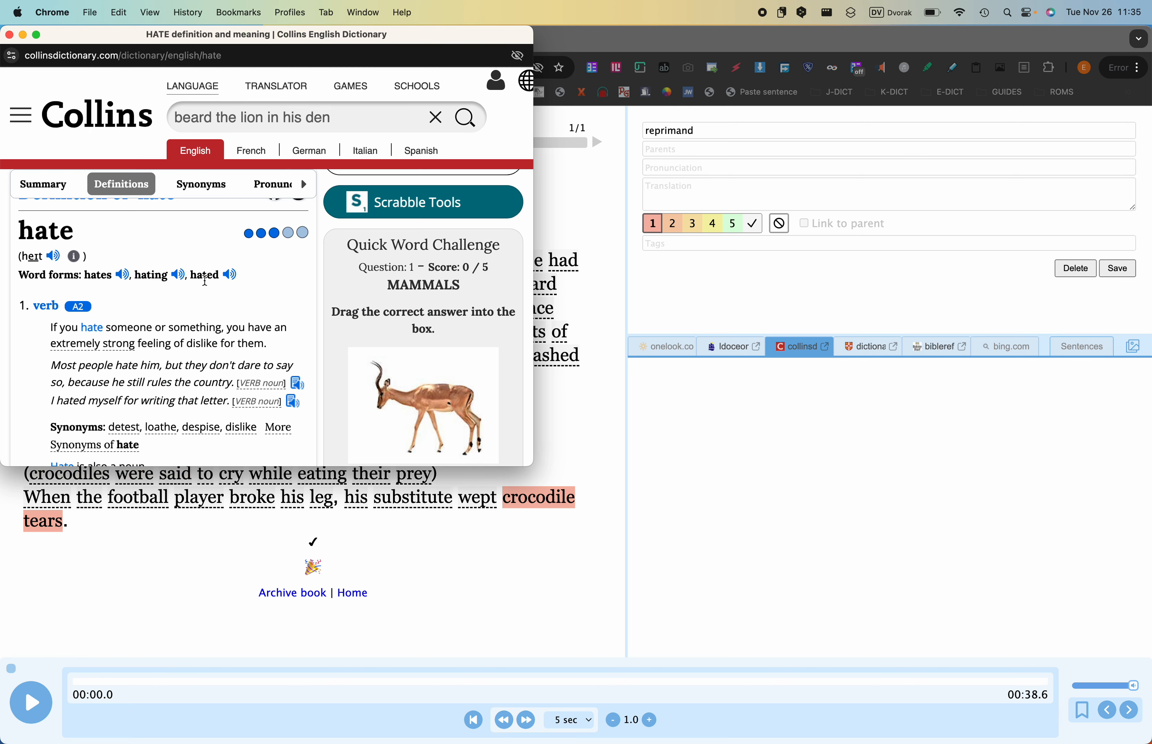
left_click(750, 347)
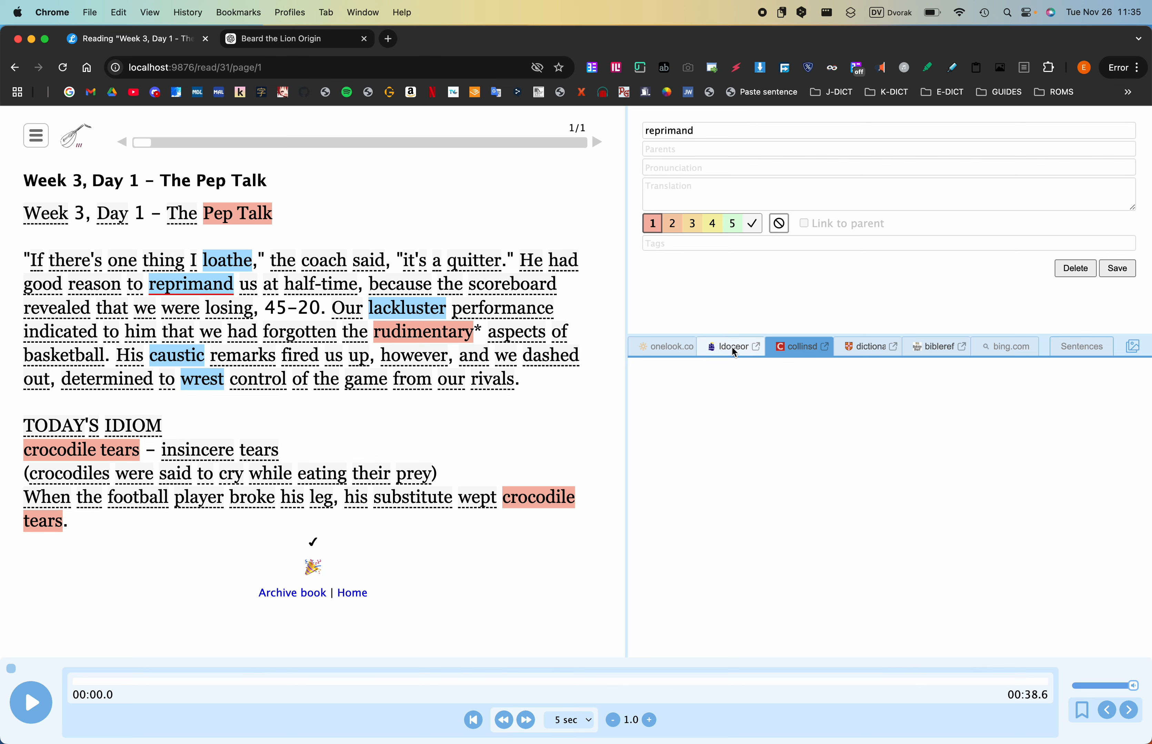
left_click(605, 417)
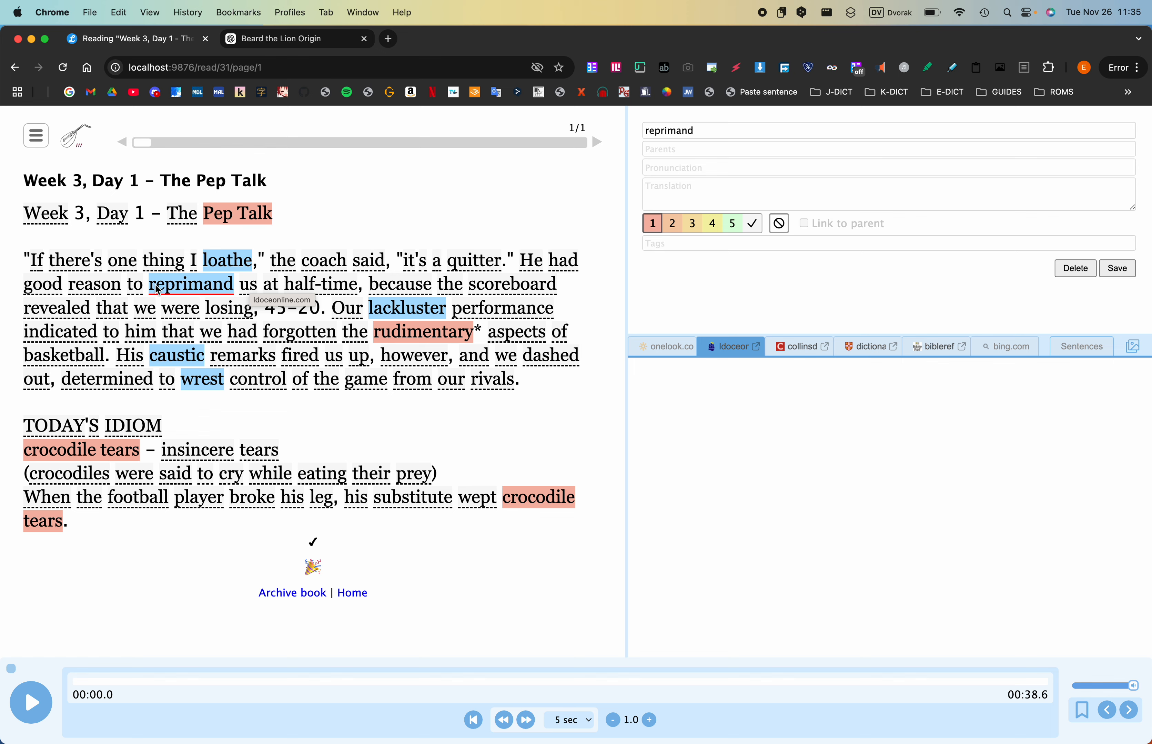
- Open the pop-up dictionary entry for "reprimand" in the text and read its pronunciations, Japanese meanings, noun and verb definitions and examples
key("shift")
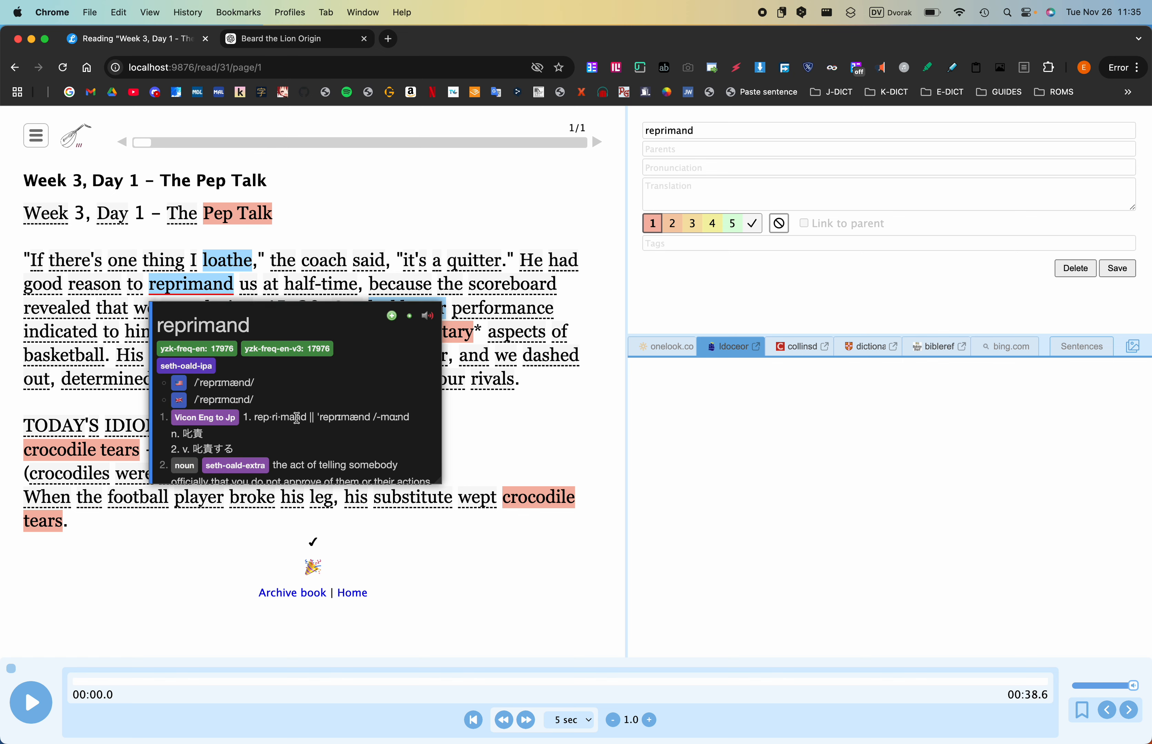
scroll(297, 417, "down", 2)
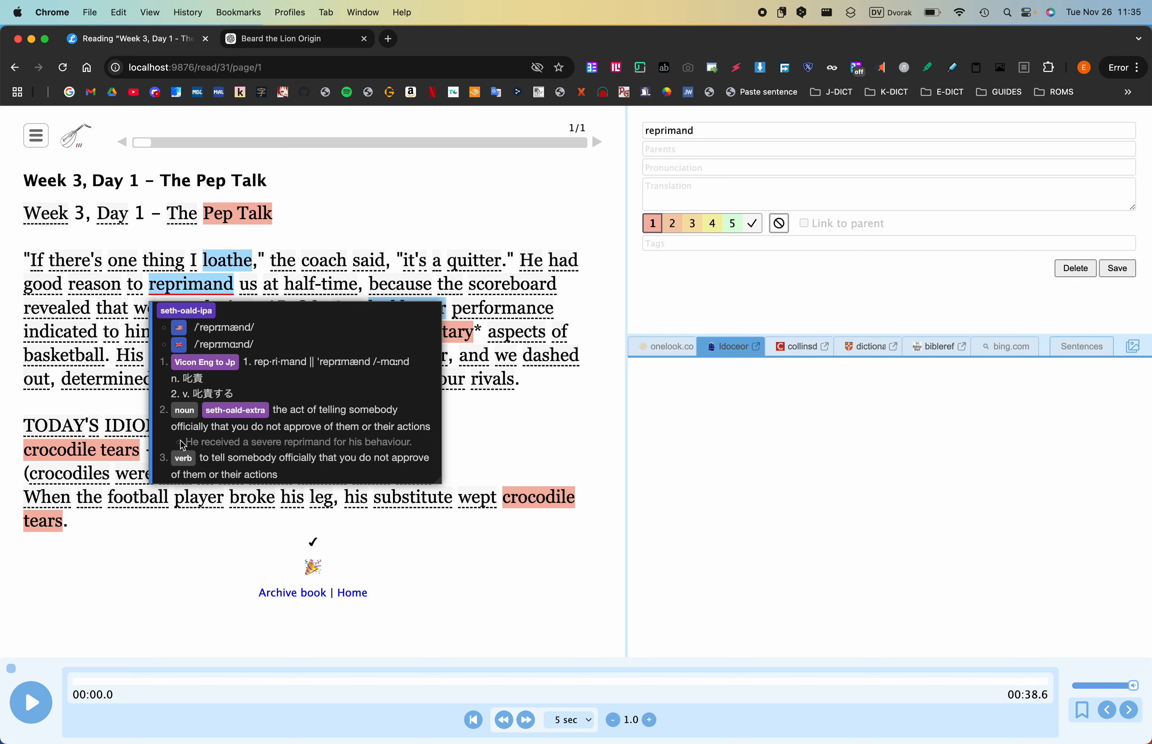
scroll(352, 410, "up", 1)
scroll(352, 410, "up", 2)
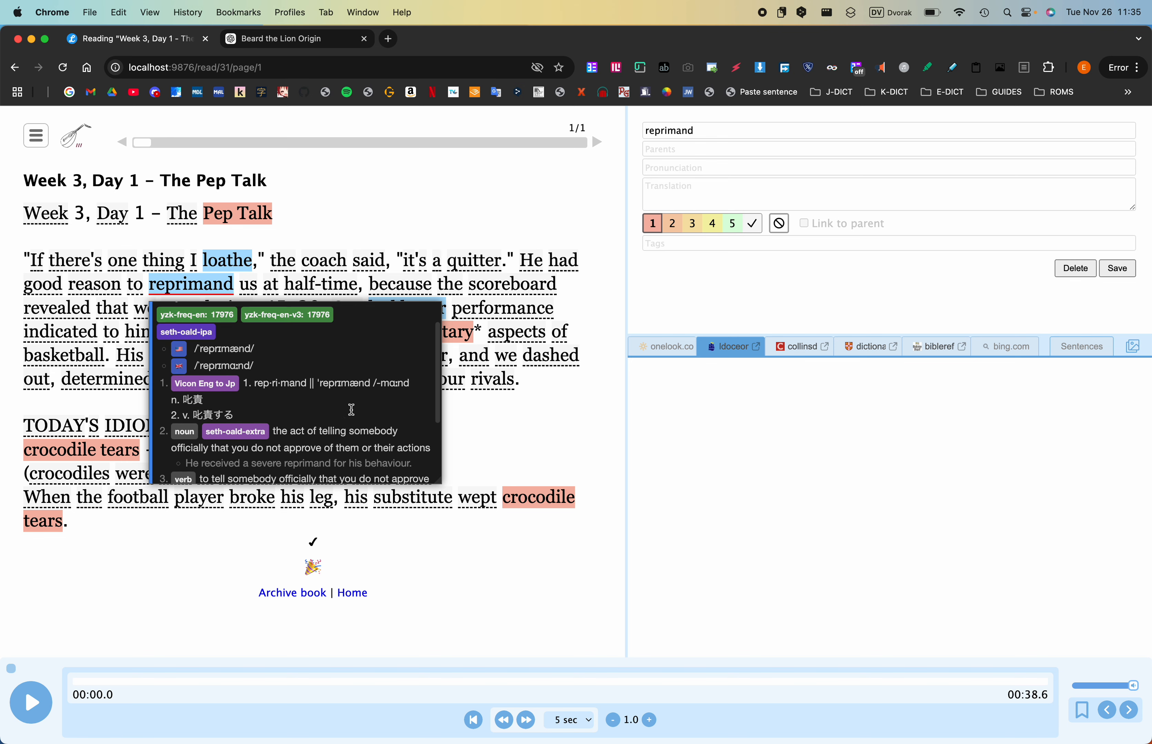
scroll(352, 378, "down", 5)
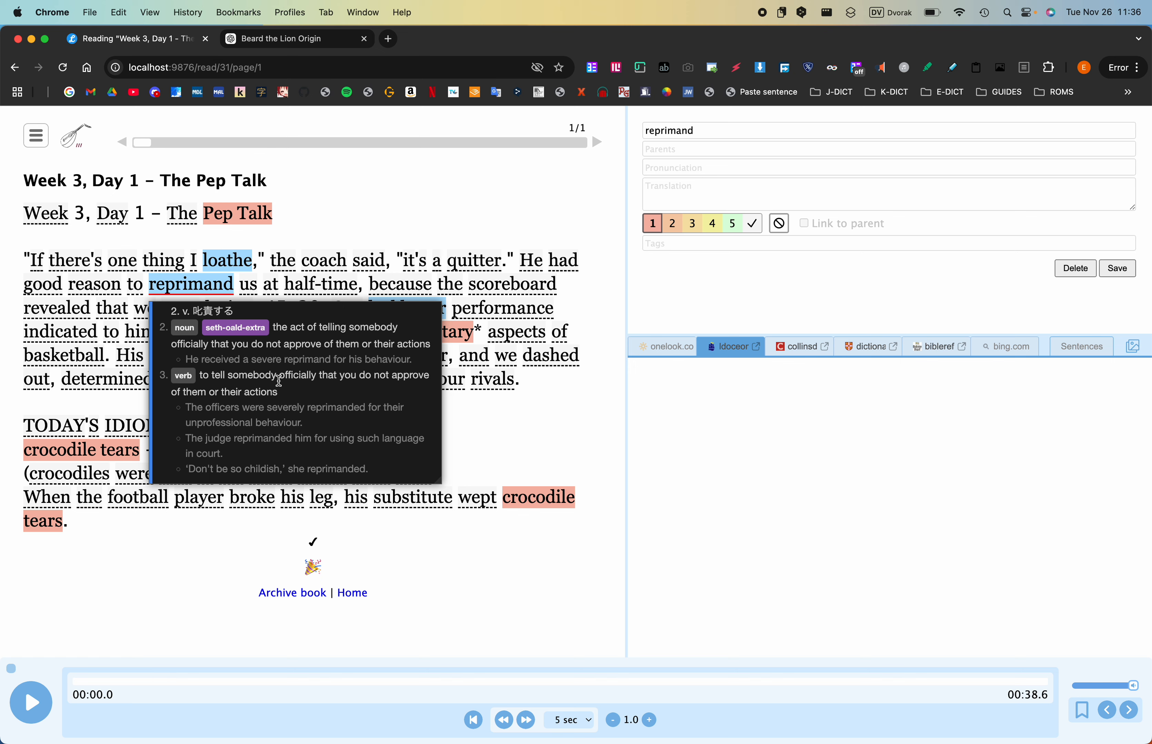
scroll(271, 378, "up", 5)
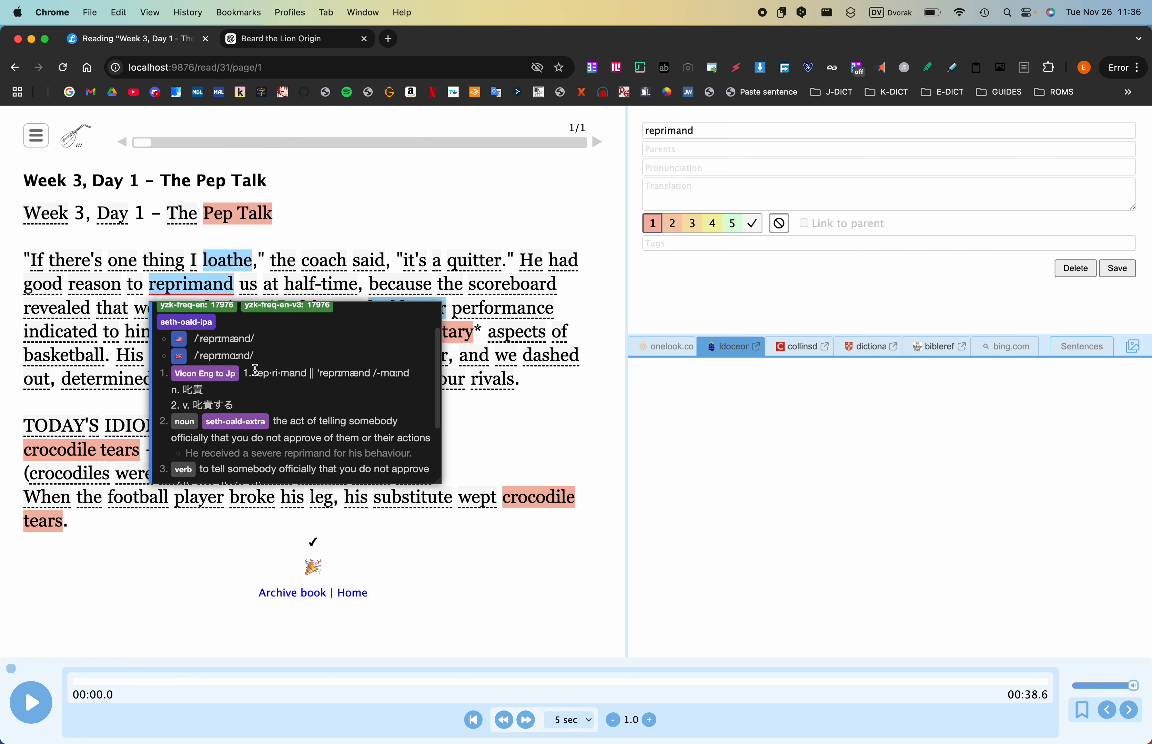
scroll(255, 370, "down", 3)
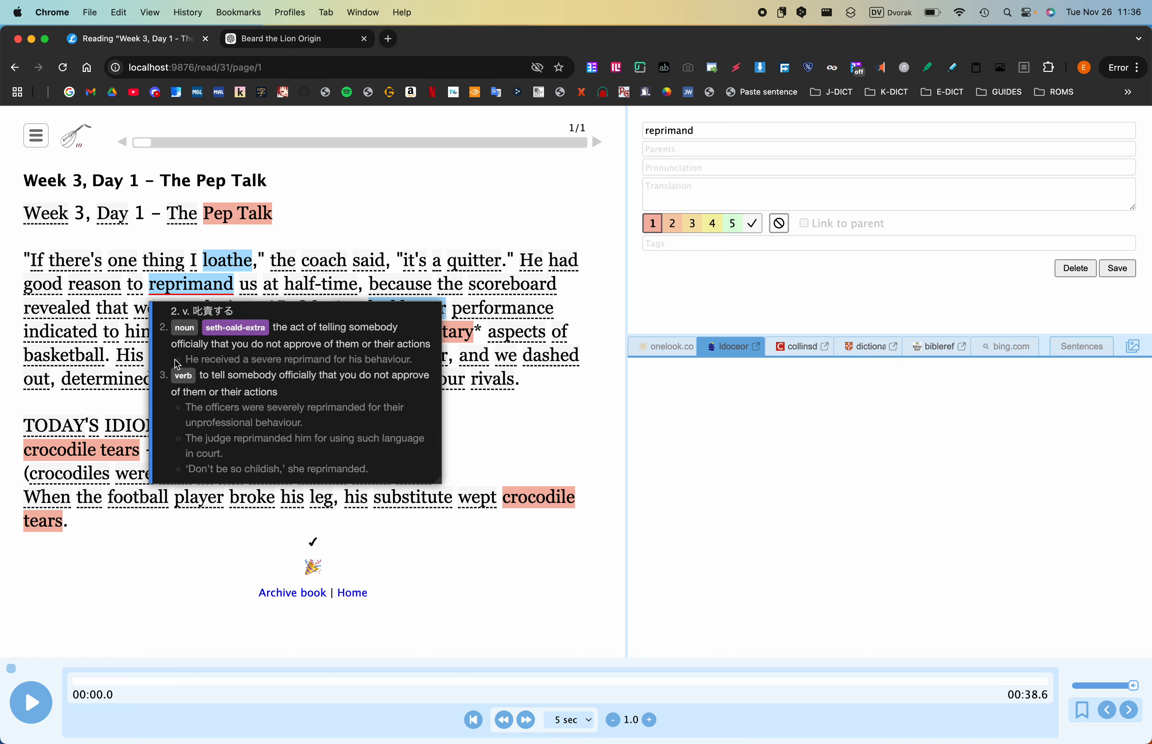
scroll(308, 373, "up", 4)
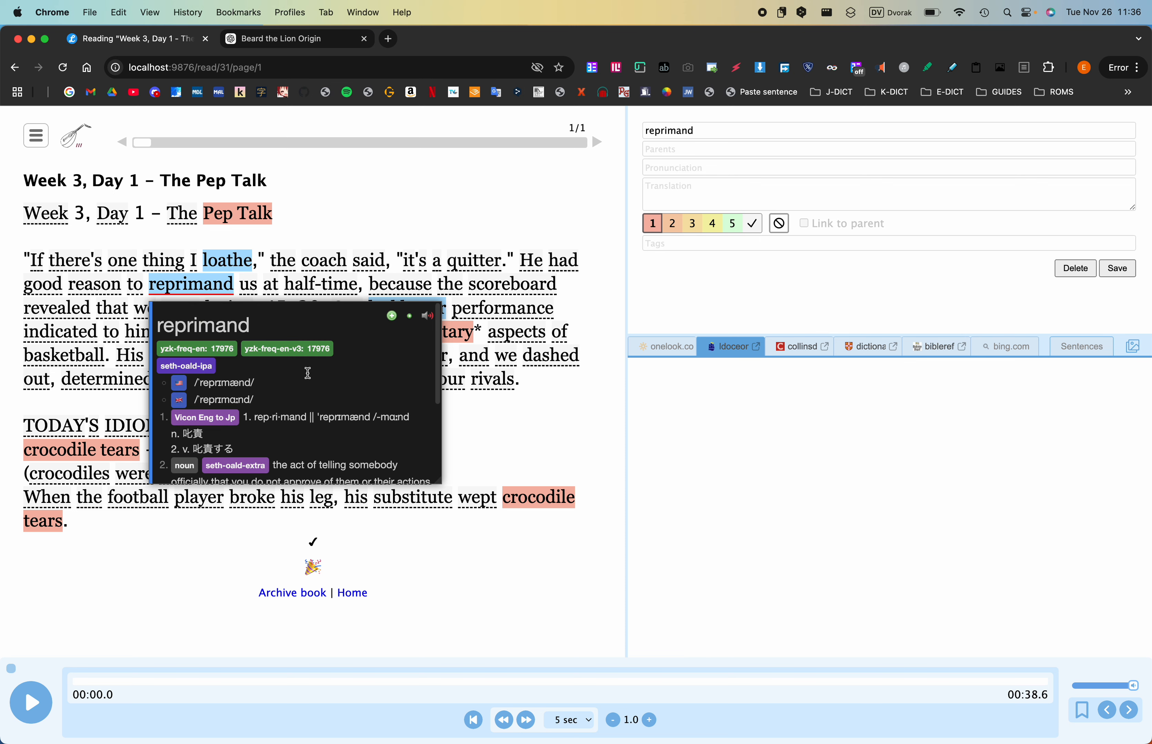
scroll(336, 465, "down", 4)
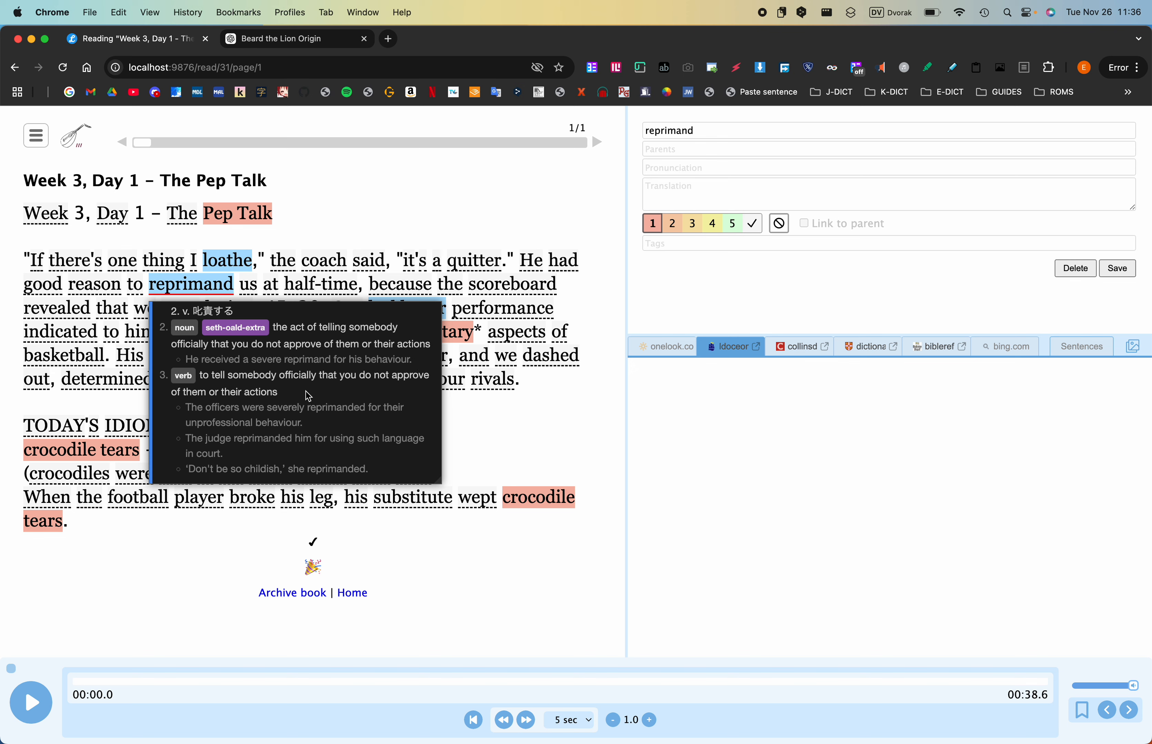
scroll(308, 396, "up", 3)
scroll(308, 396, "up", 6)
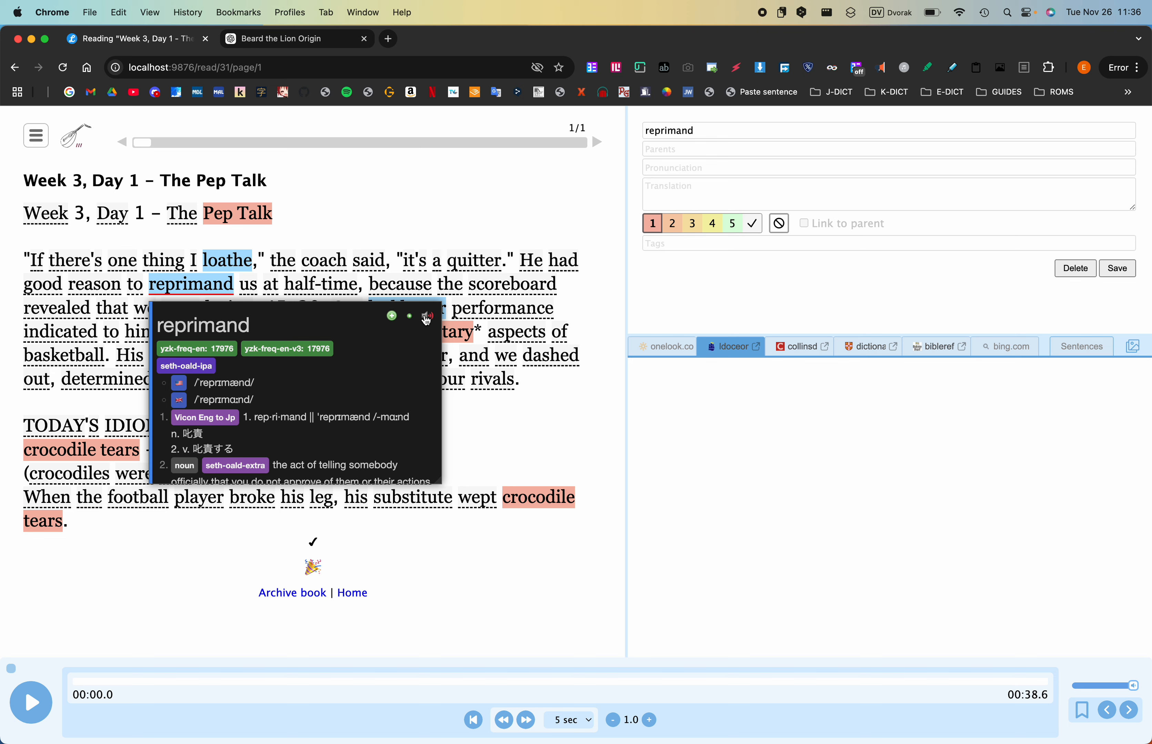
- Try the Forvo, Lingua Libre and Wiktionary audio sources for "reprimand" and review its pop-up entry again
mouse_move(426, 319)
left_click(385, 377)
mouse_move(424, 317)
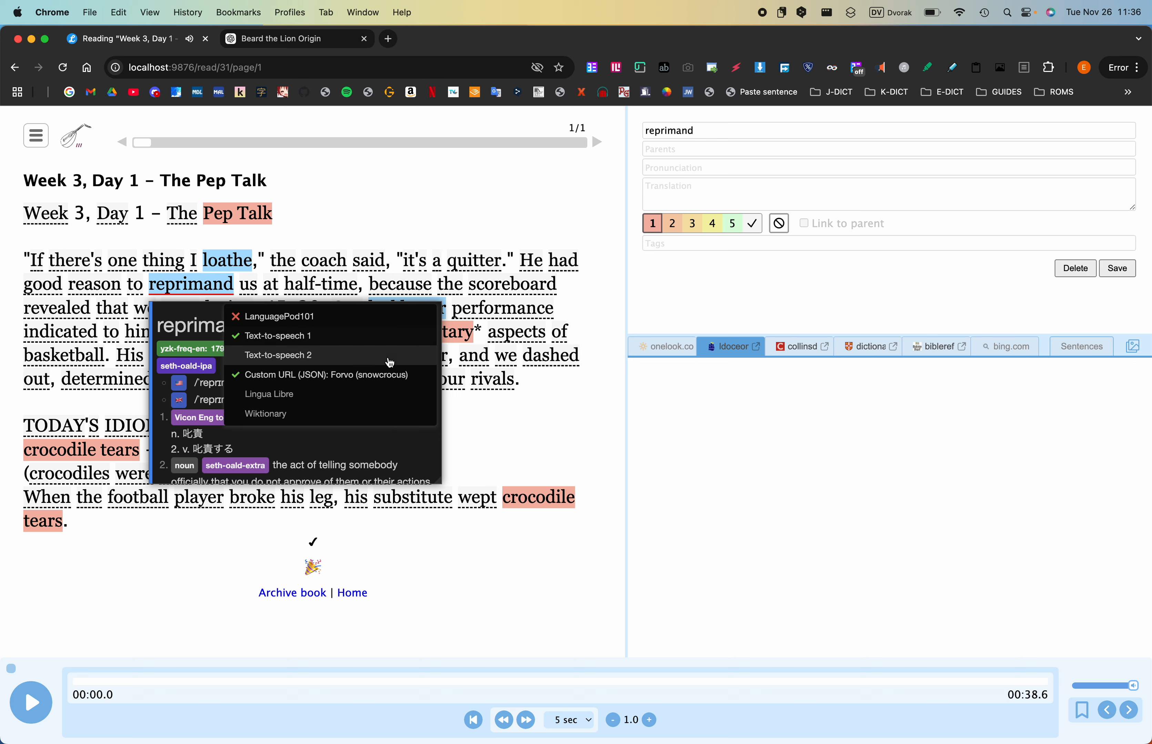
left_click(382, 384)
mouse_move(426, 322)
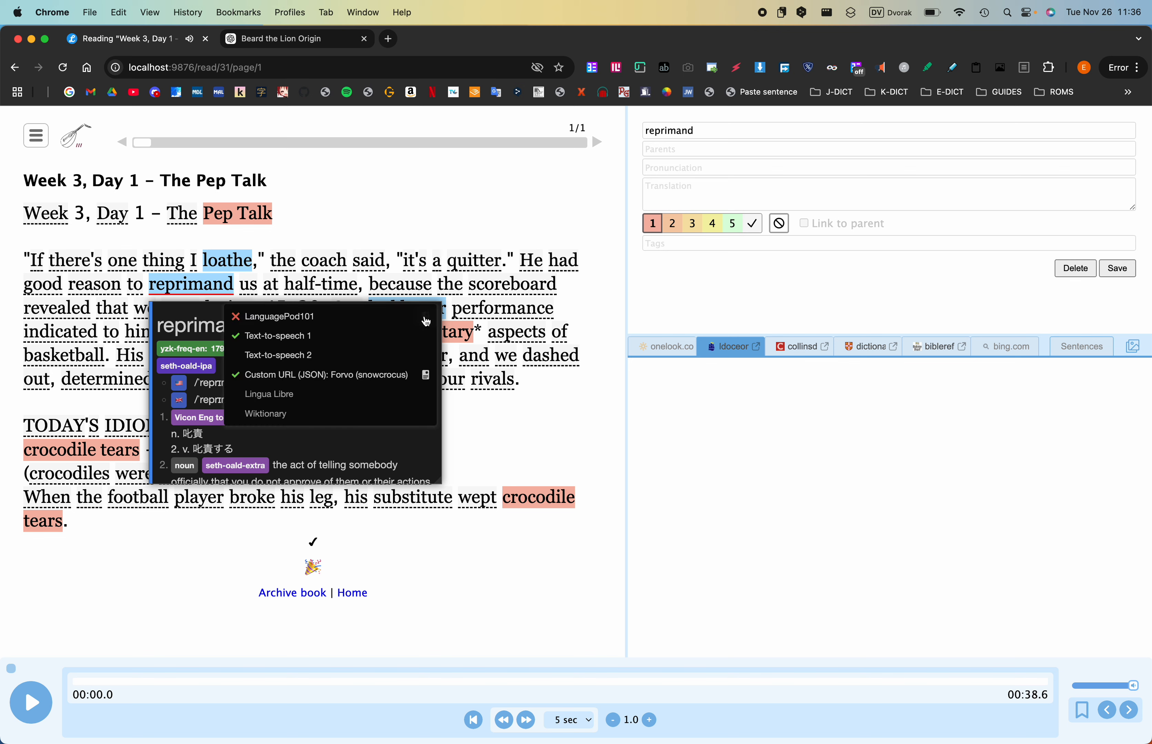
left_click(355, 399)
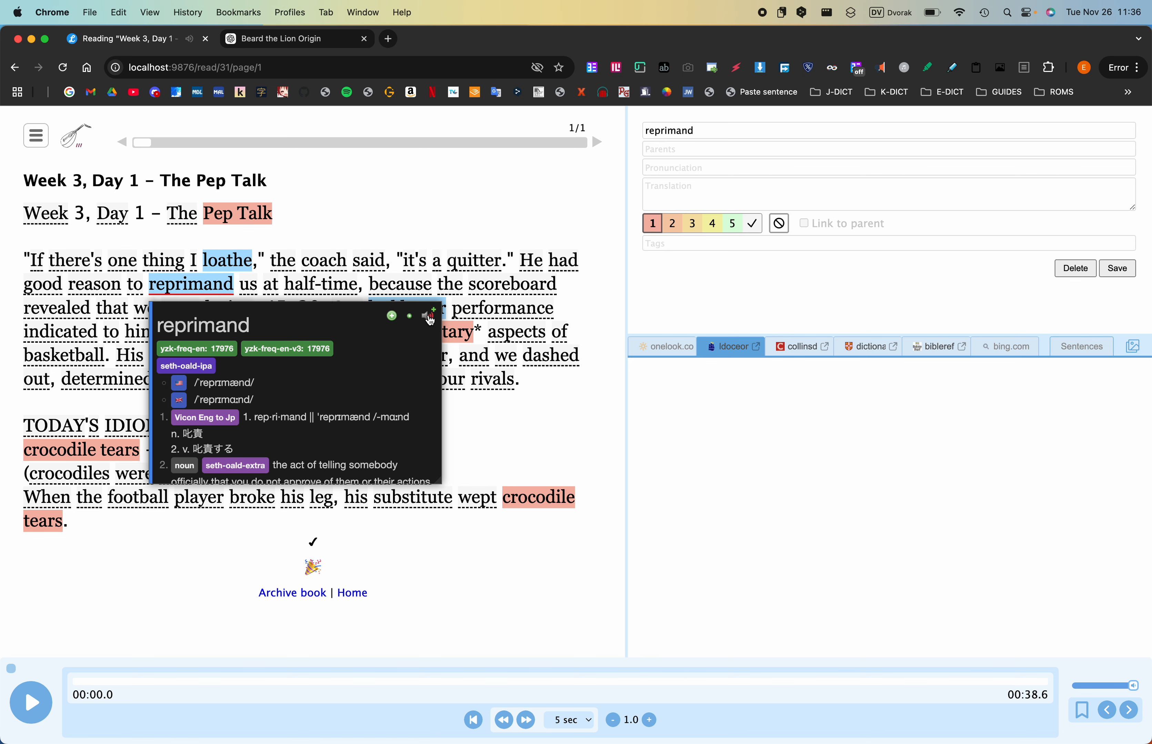
mouse_move(430, 321)
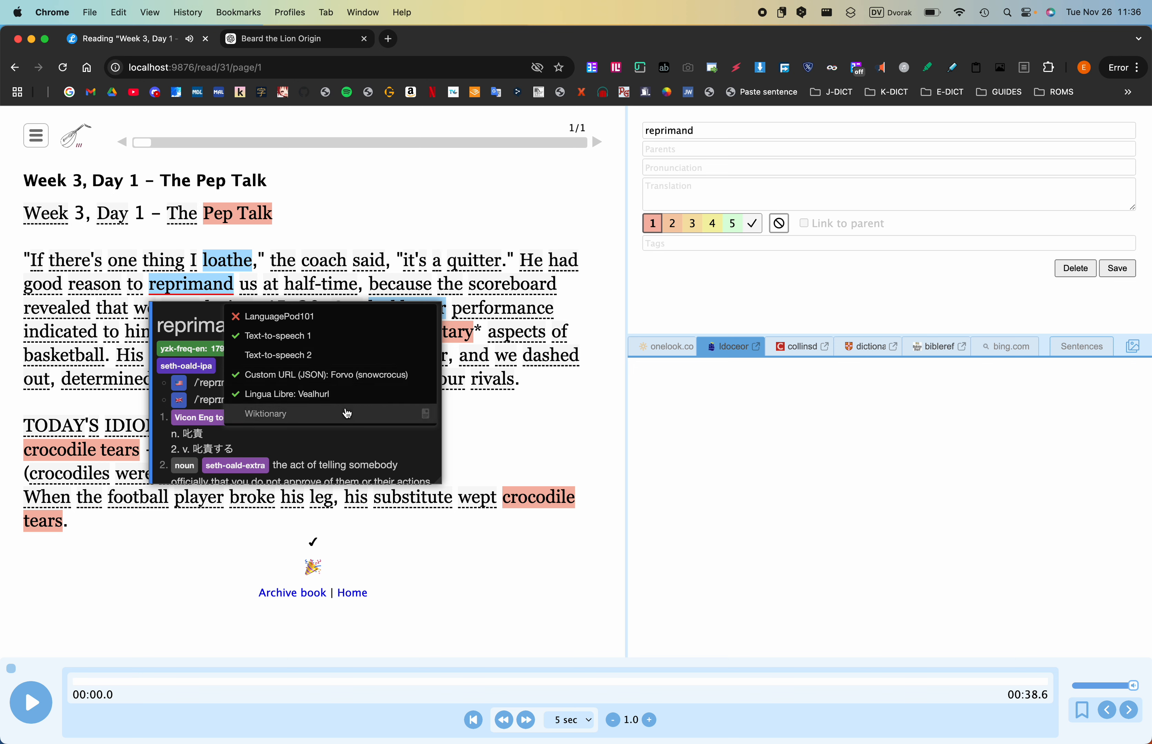
left_click(345, 407)
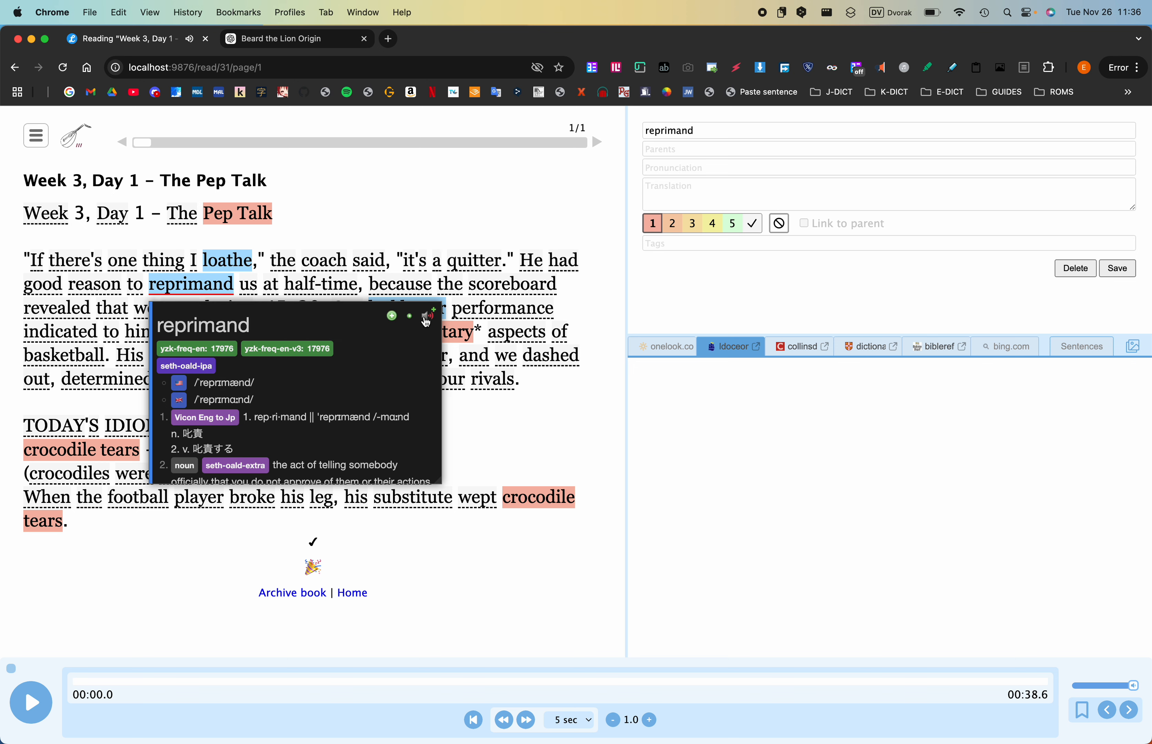
mouse_move(426, 322)
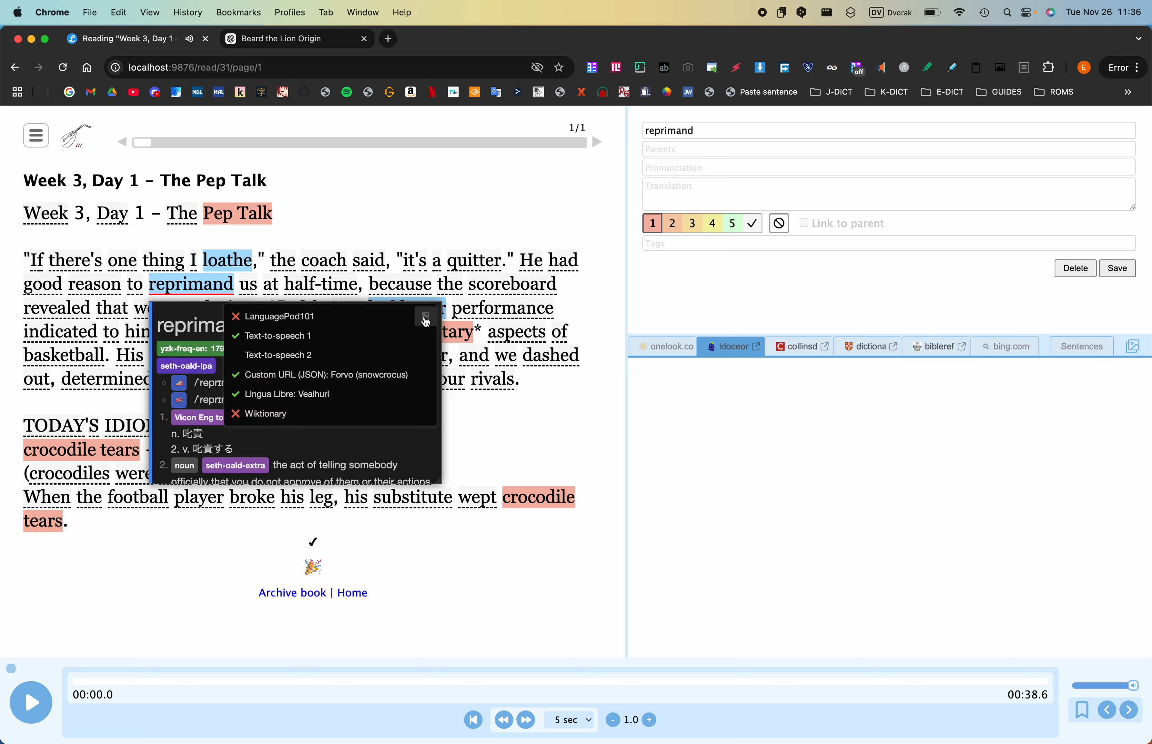
left_click(332, 394)
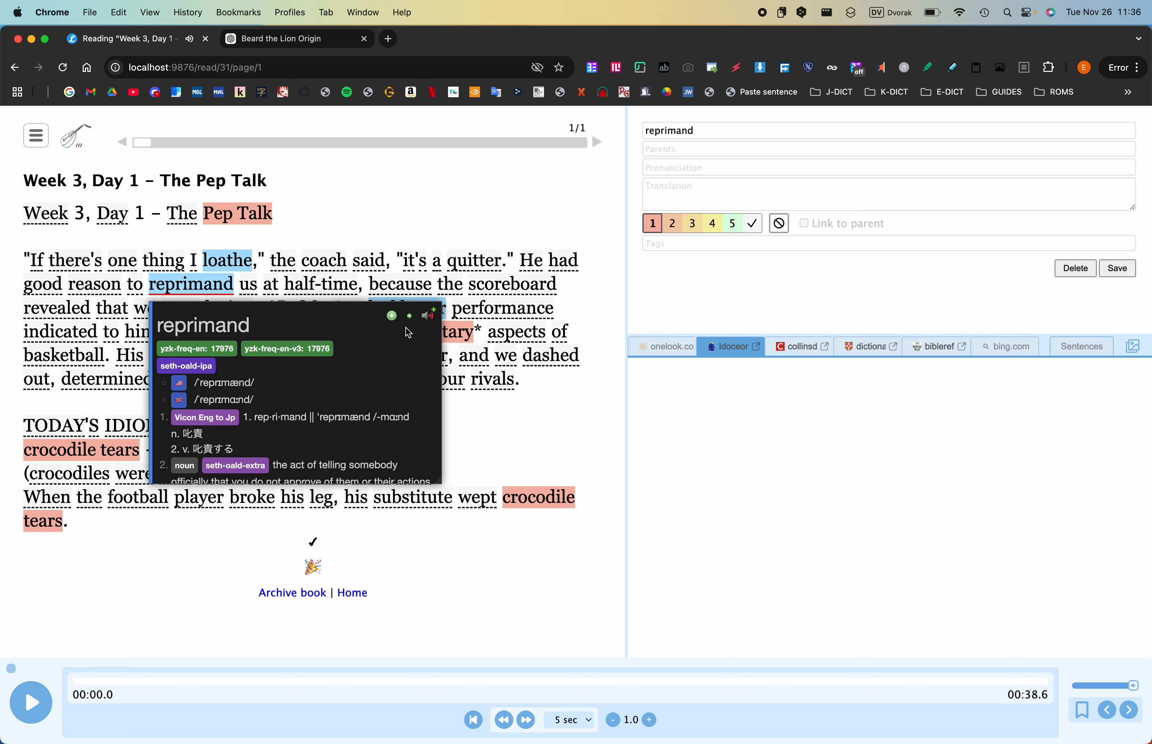
mouse_move(426, 322)
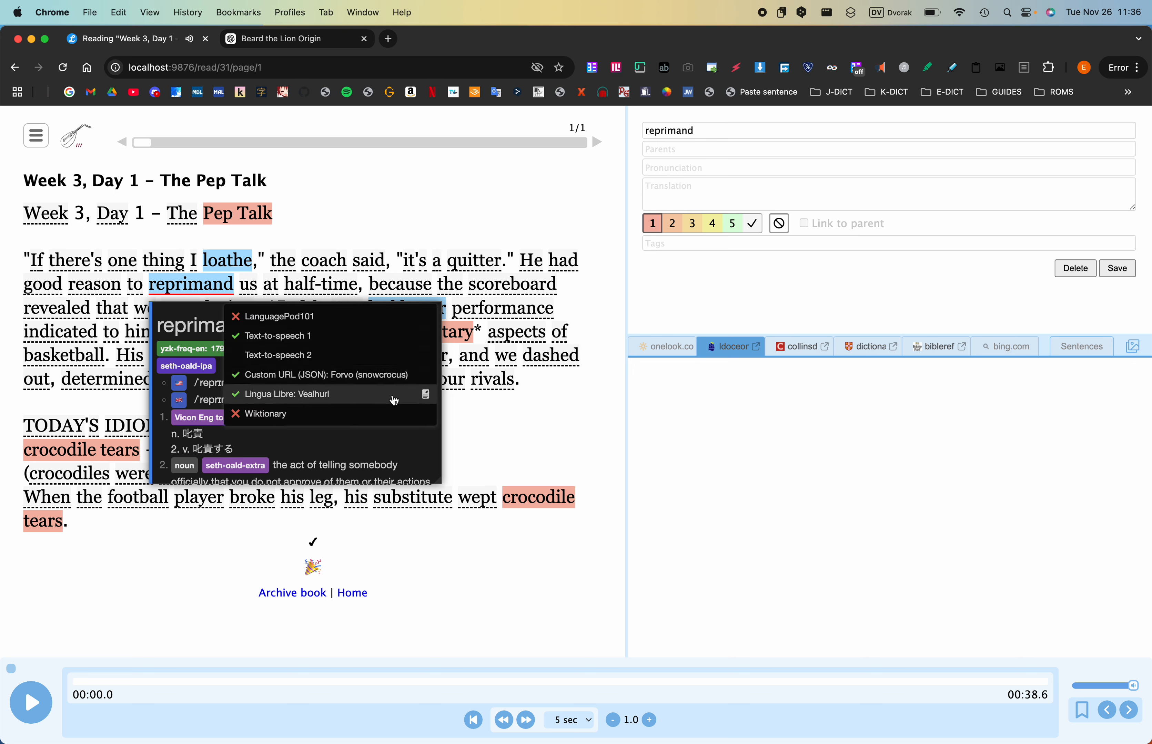
left_click(363, 398)
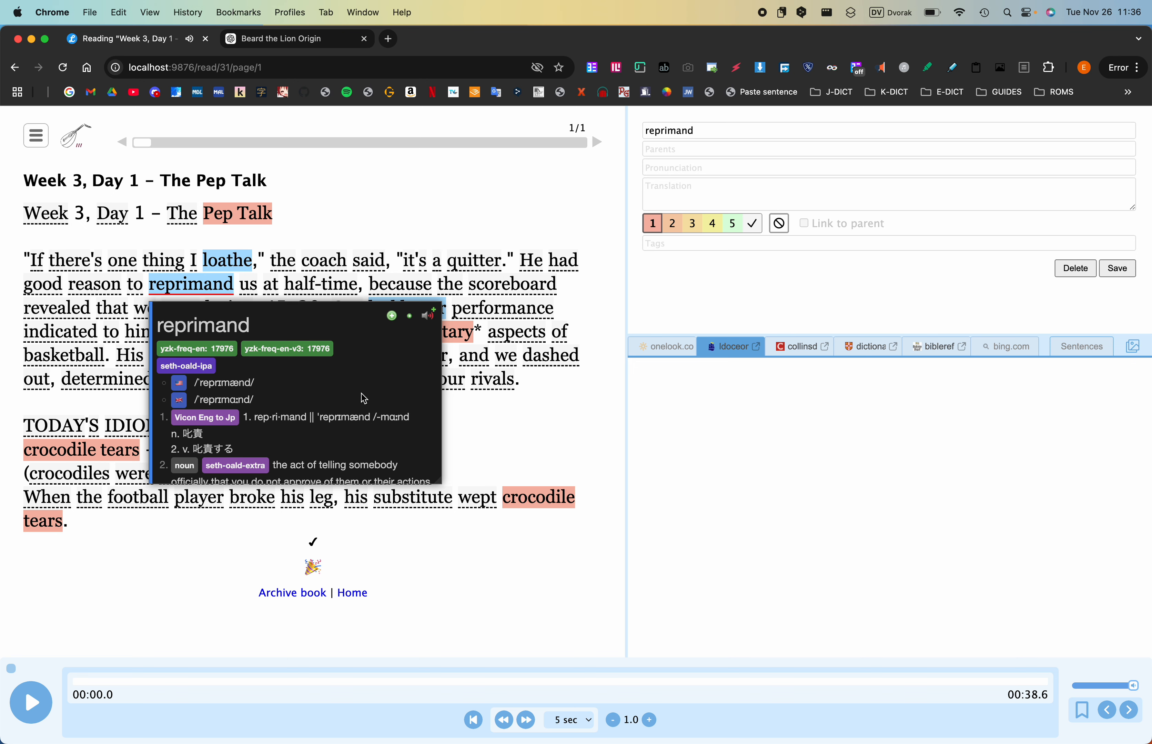
scroll(364, 399, "down", 5)
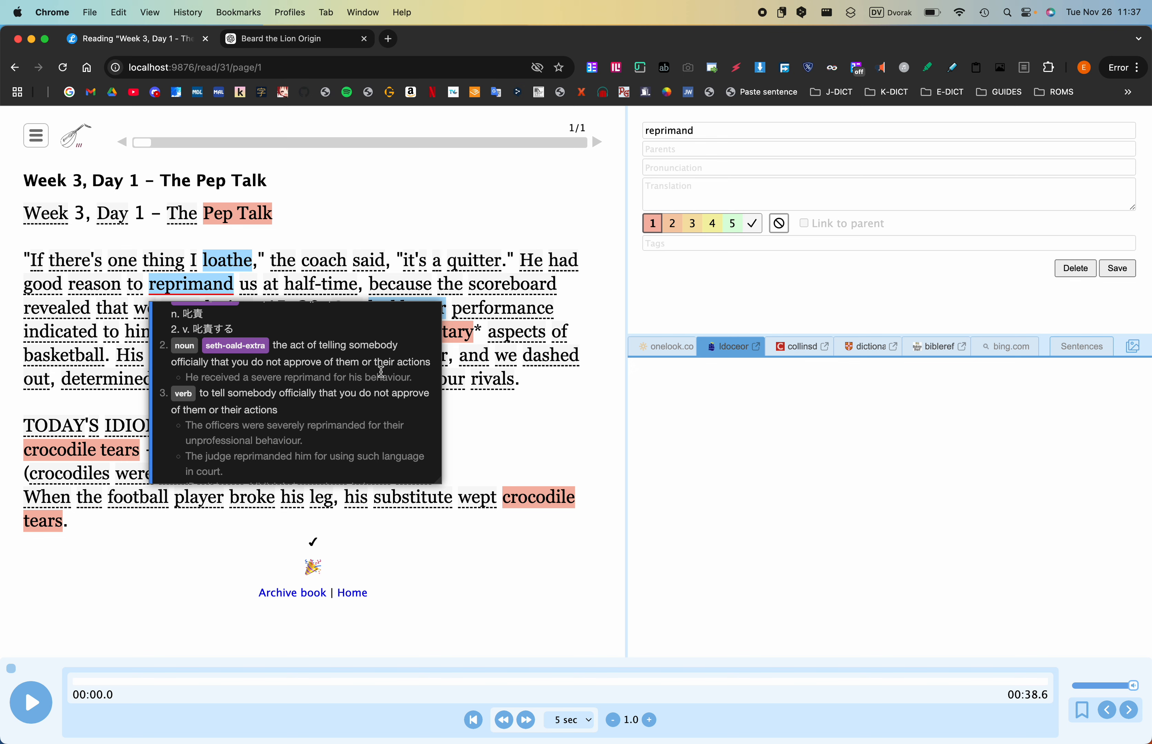
scroll(382, 372, "up", 5)
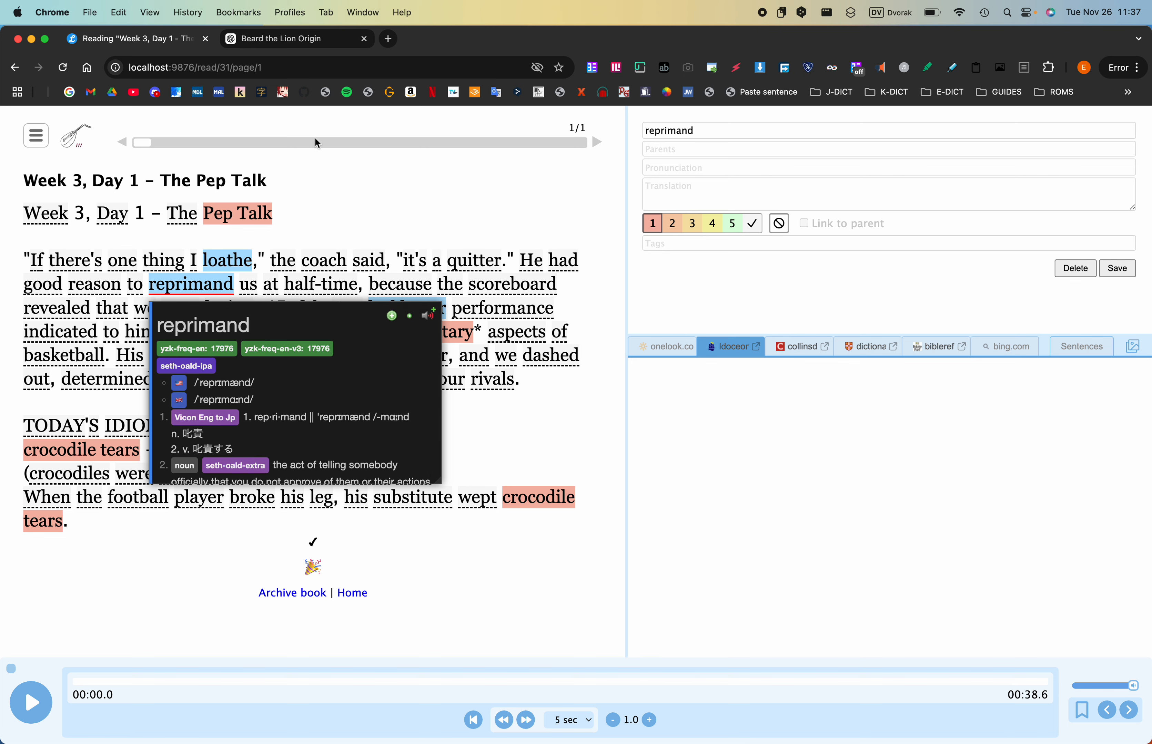
- Ask ChatGPT "can you give some example sentences using the word "reprimand"?" by reusing the "loathe" question, and read the reply
left_click(313, 38)
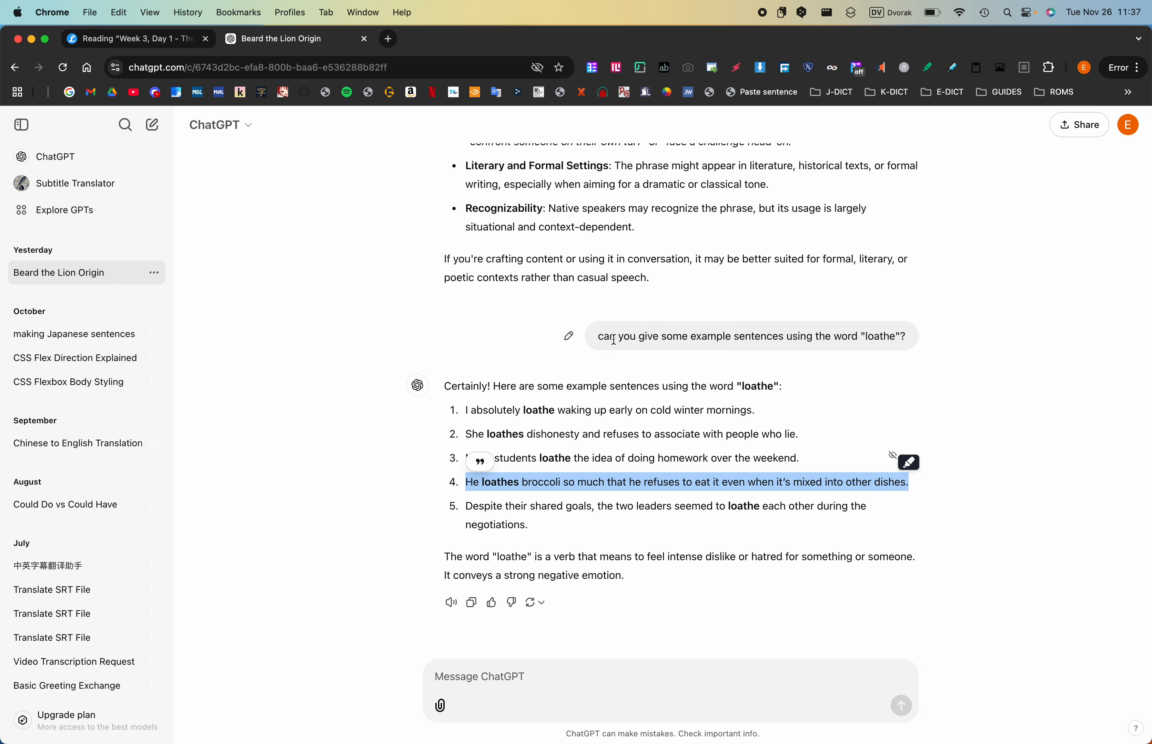
left_click_drag(599, 337, 900, 336)
key("super+c")
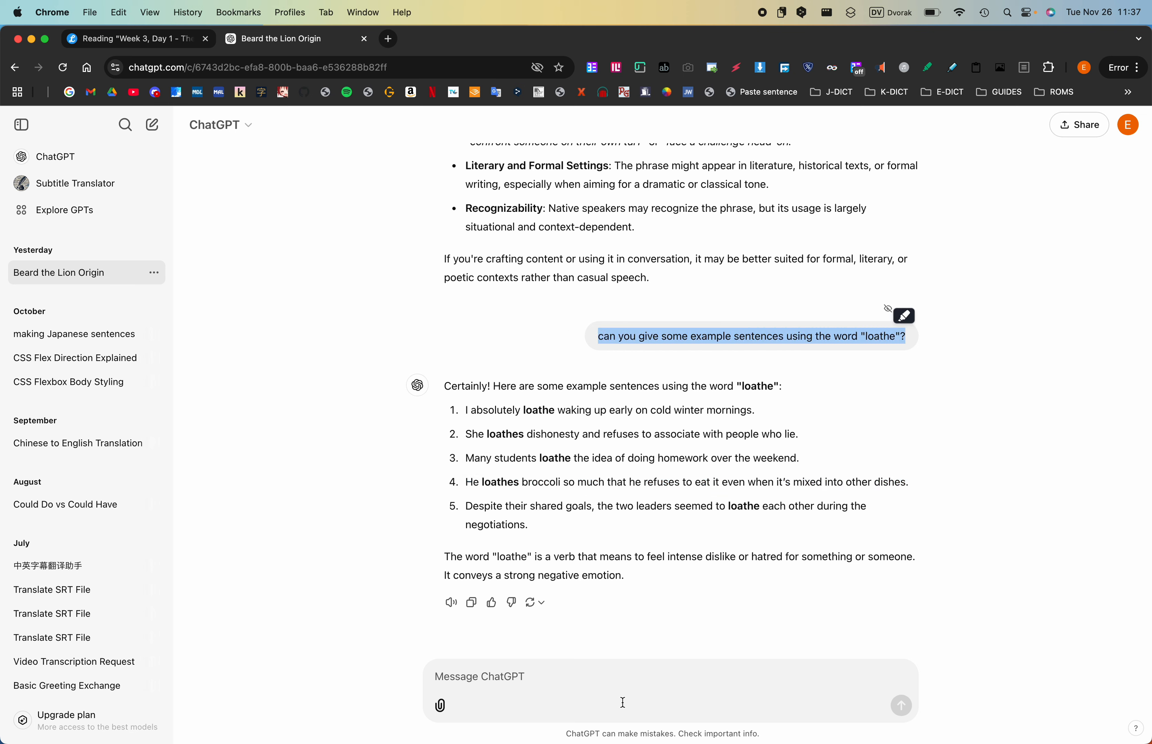
left_click(612, 691)
key("super+v")
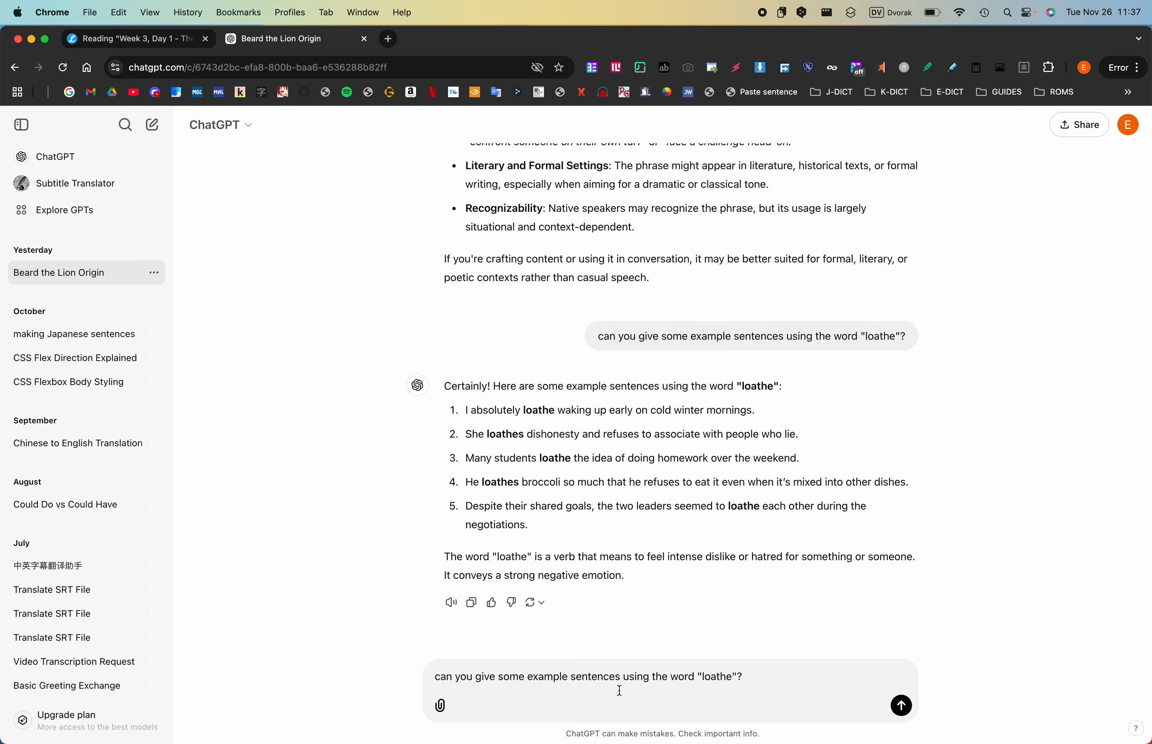
double_click(715, 678)
type("reprimand")
key("Return")
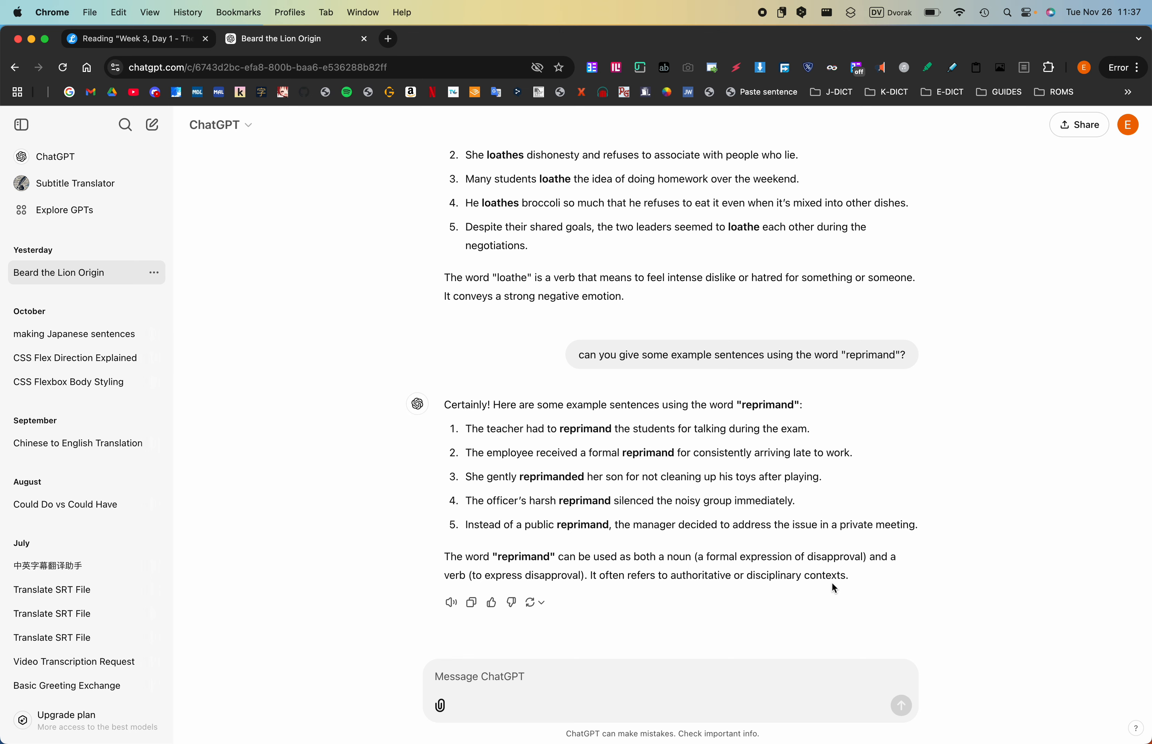
scroll(832, 584, "up", 1)
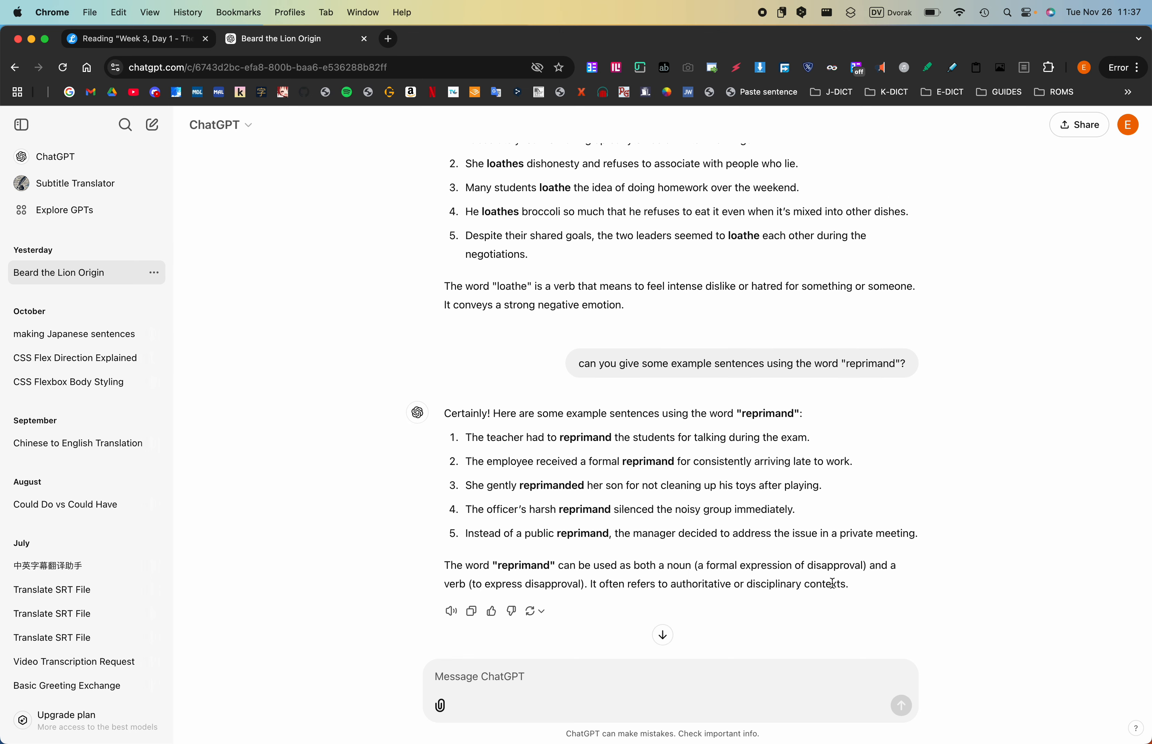
scroll(761, 479, "up", 3)
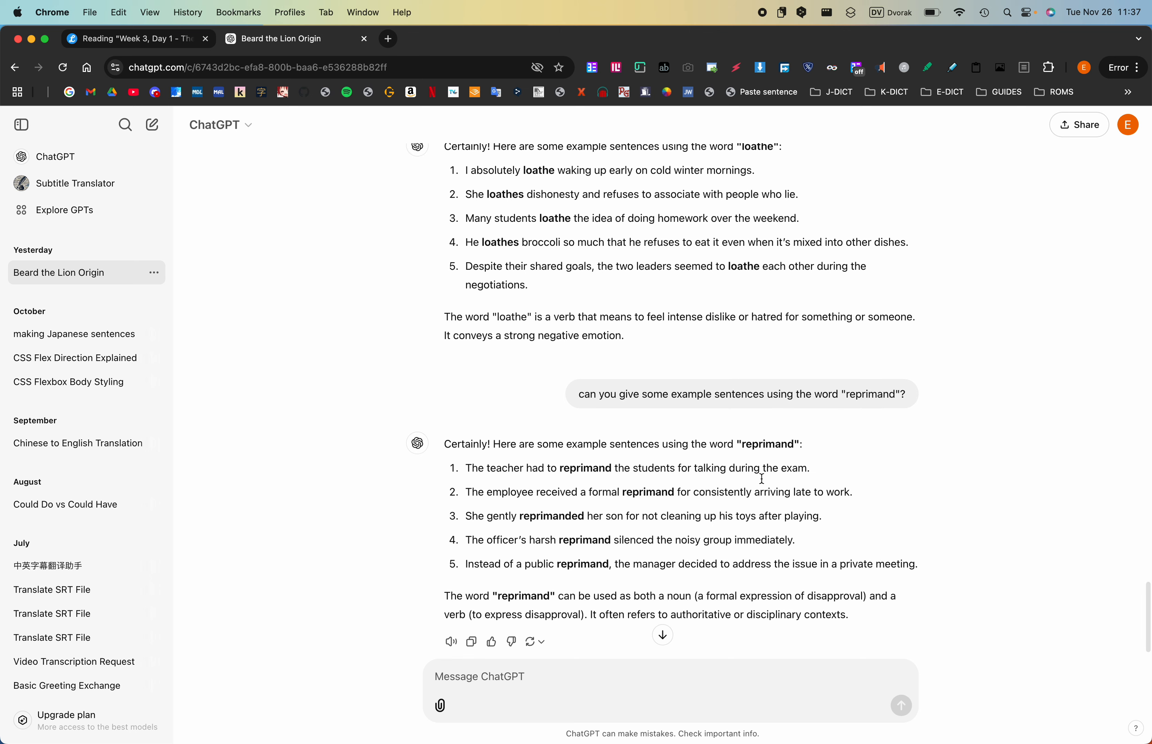
scroll(761, 478, "down", 3)
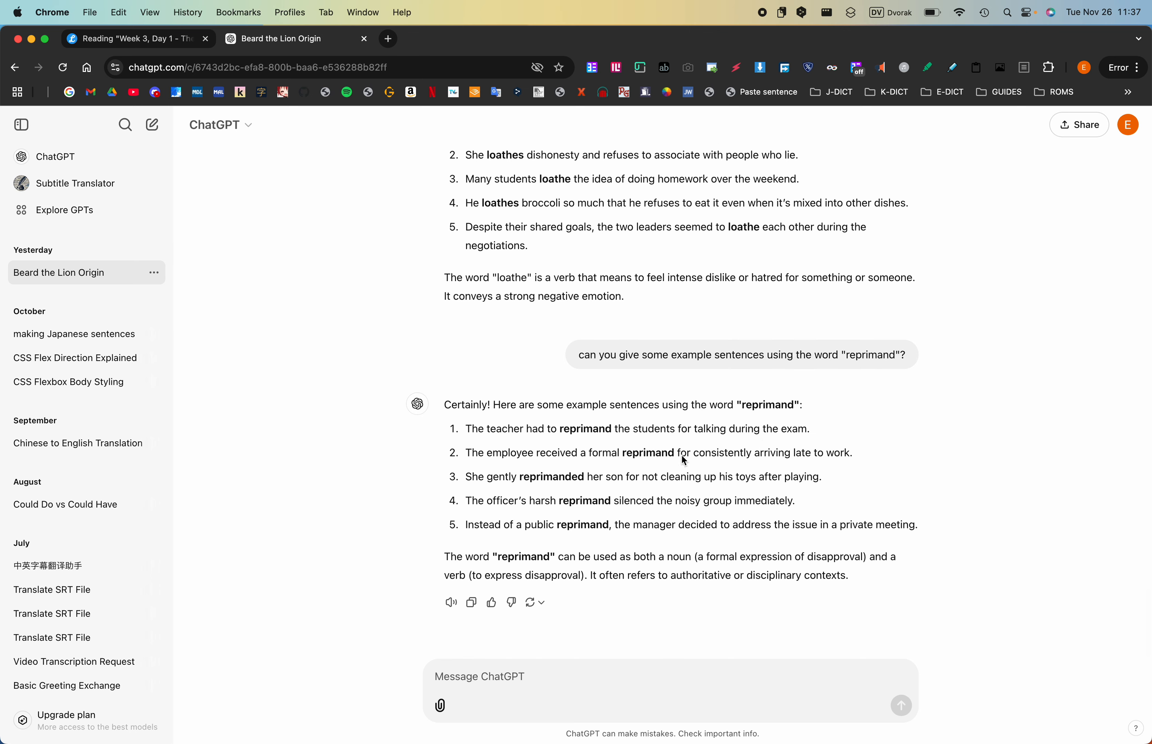
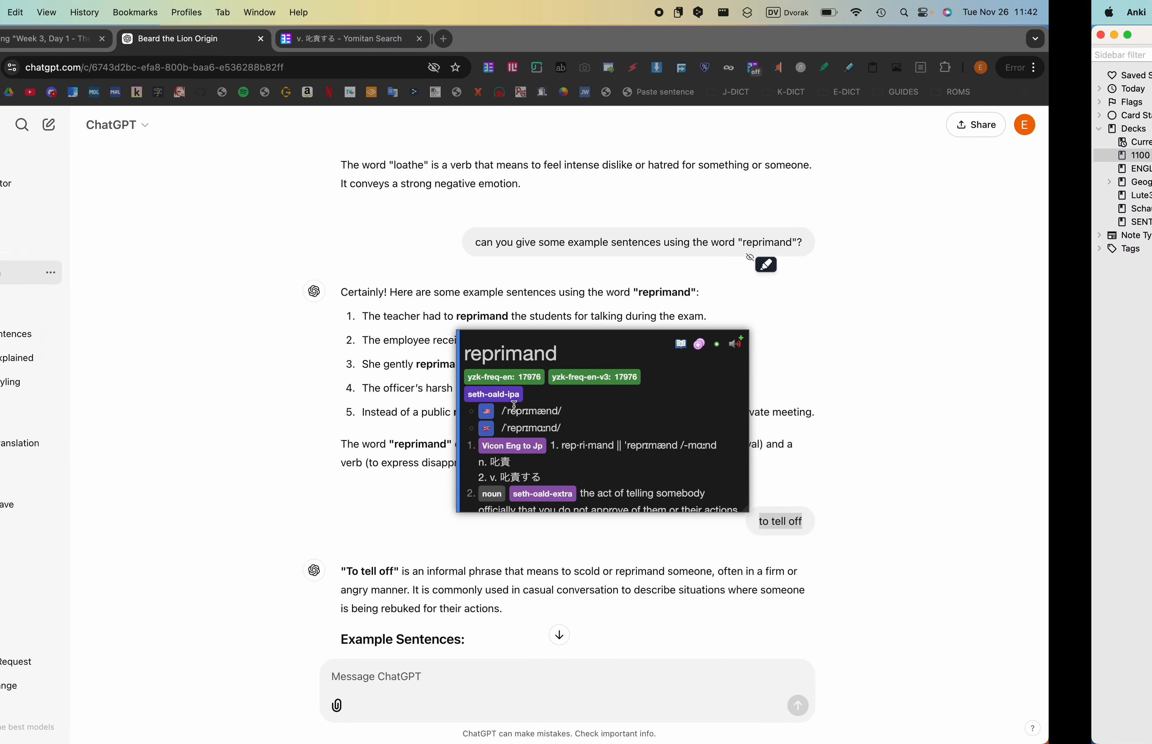
- Copy the syllable breakdown "rep·ri·mand" from the Longman window in Chrome into the Anki card's syllable break down field
key("ctrl+Up")
left_click(180, 243)
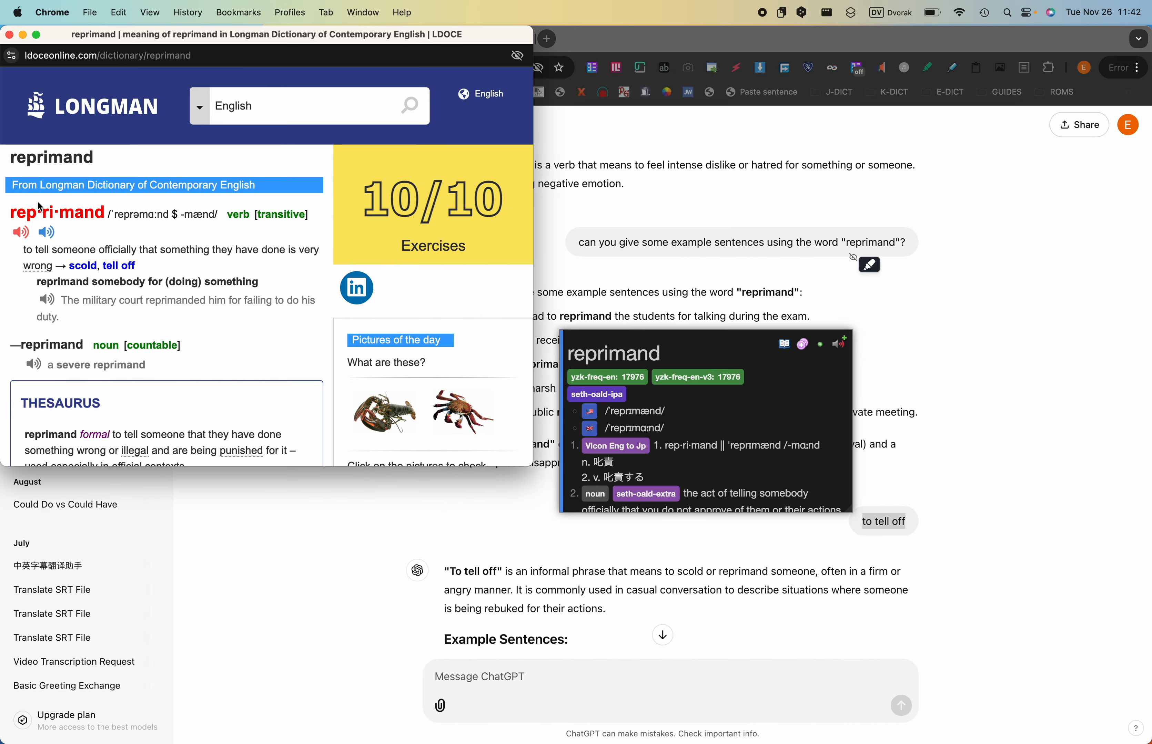
double_click(26, 211)
key("super+c")
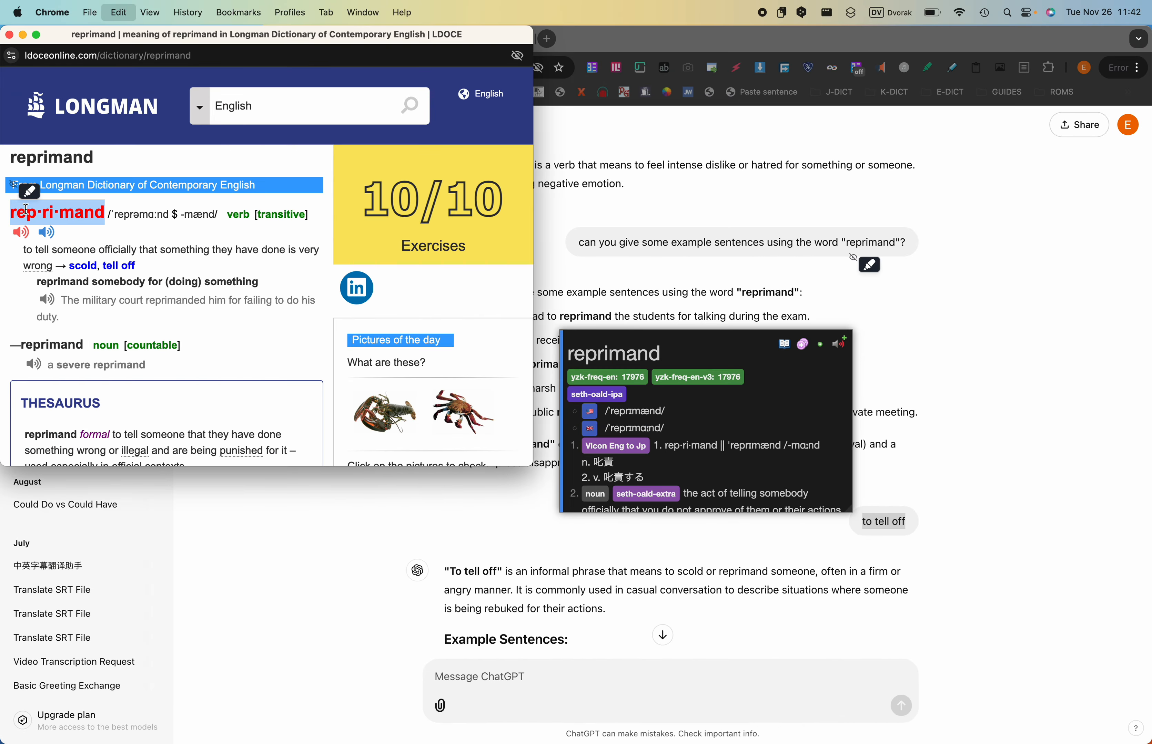
key("ctrl+Right")
scroll(333, 410, "up", 10)
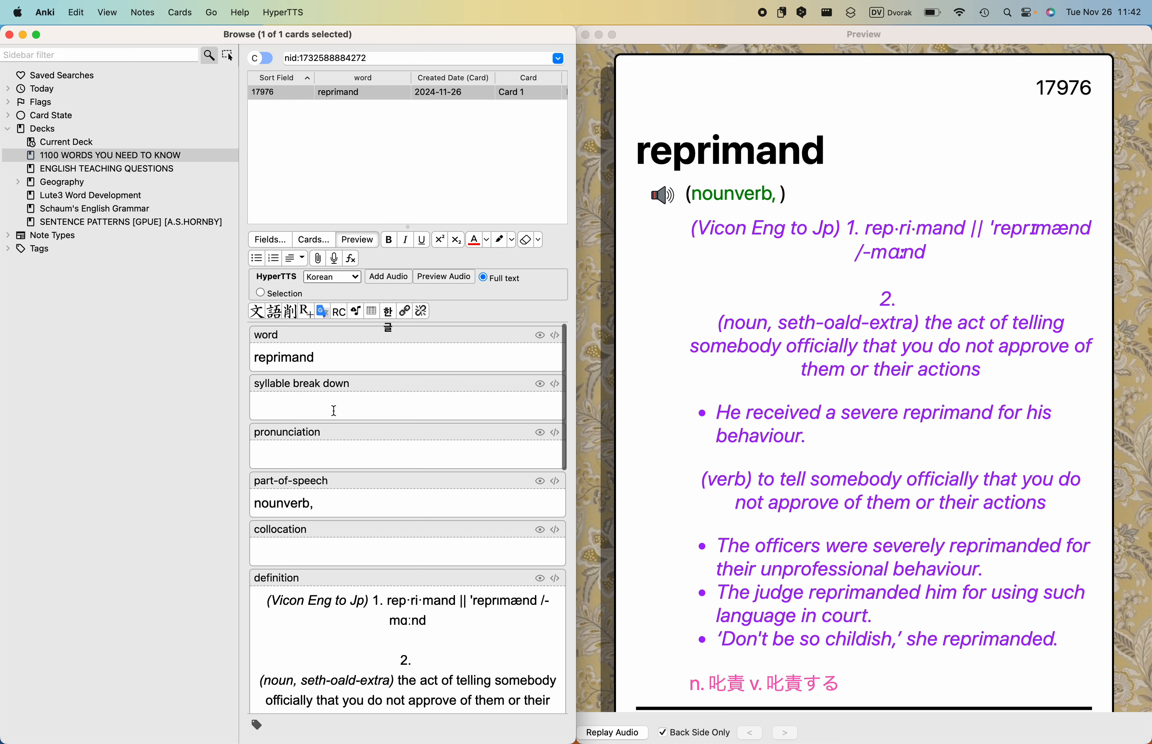
left_click(331, 409)
key("super+v")
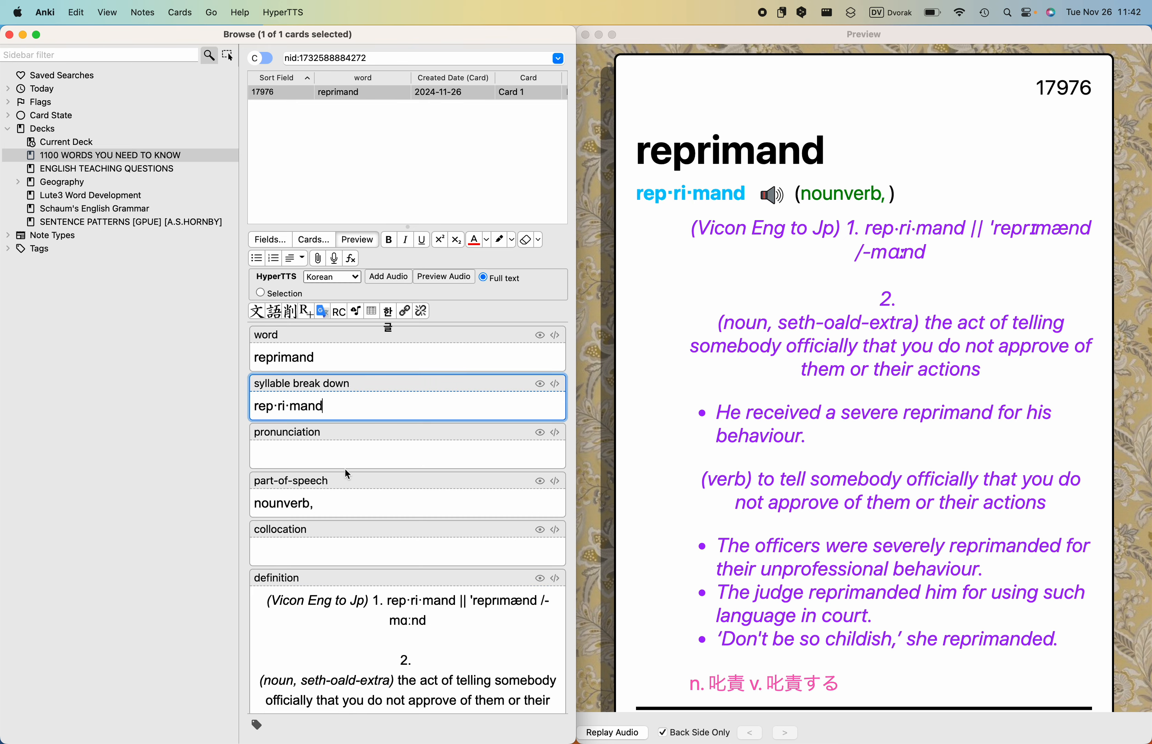
- Copy the British pronunciation /ˈreprɪmɑːnd/ from the pop-up dictionary in Chrome into the Anki card's pronunciation field
key("ctrl+Left")
left_click(606, 428)
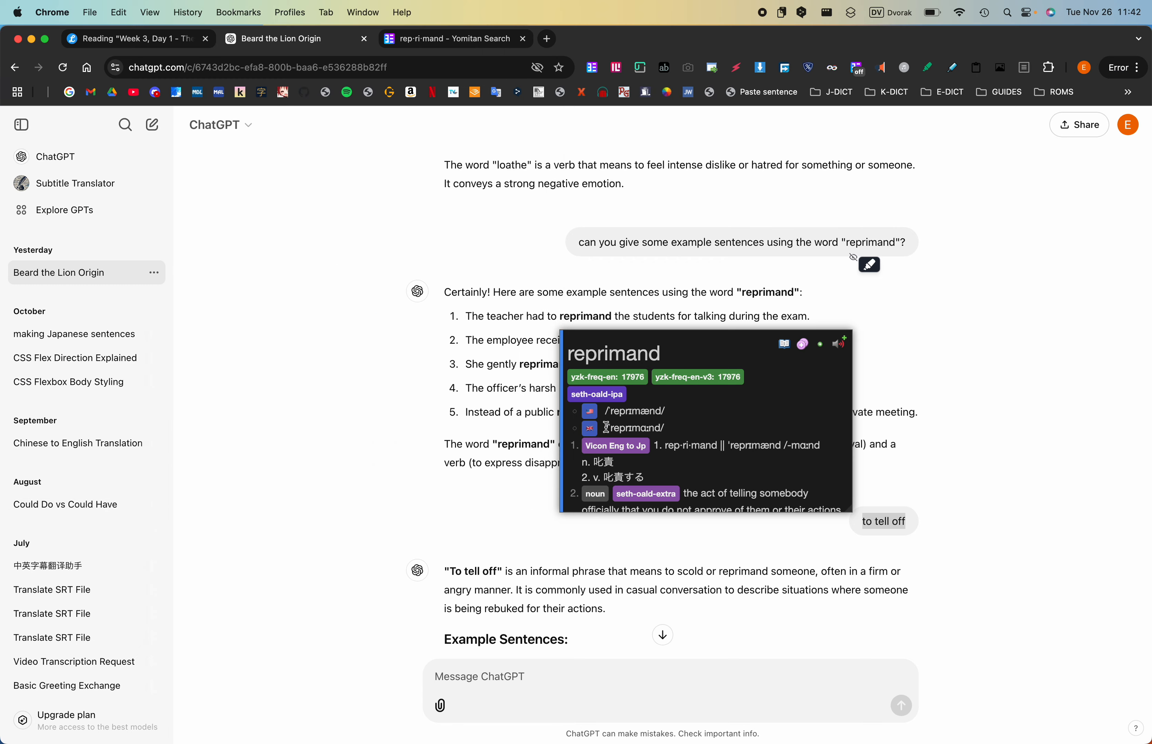
left_click_drag(606, 428, 669, 431)
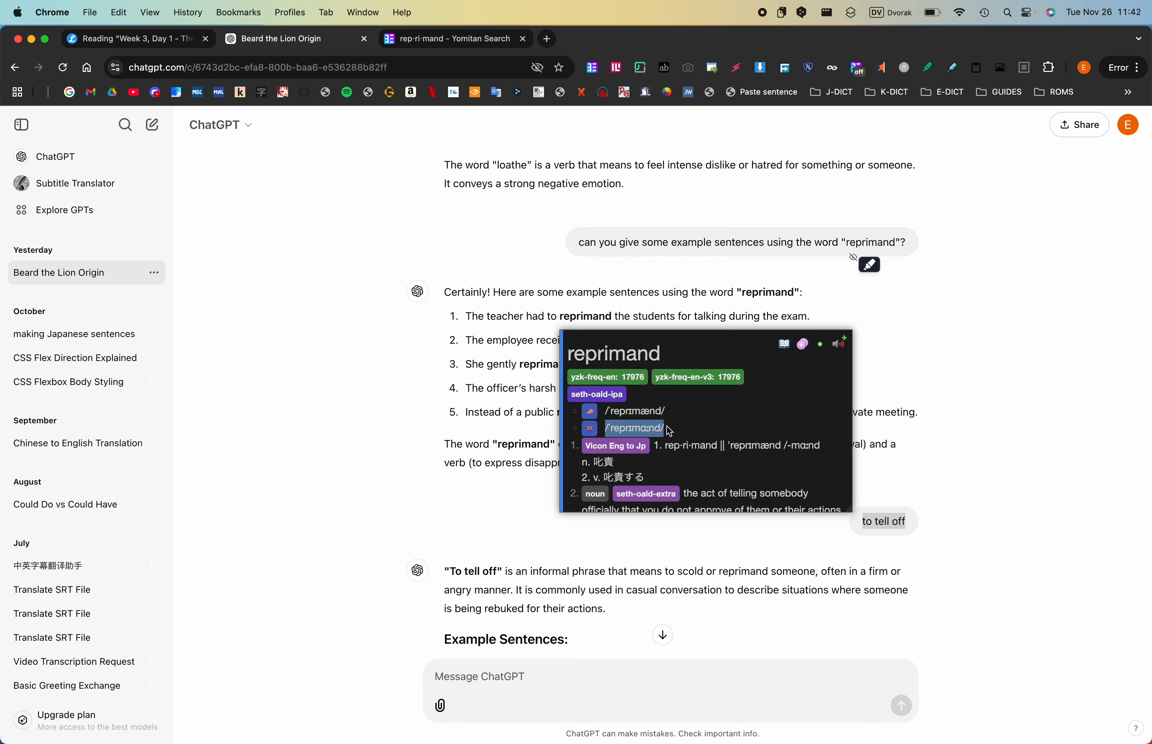
key("super+c")
key("ctrl+Right")
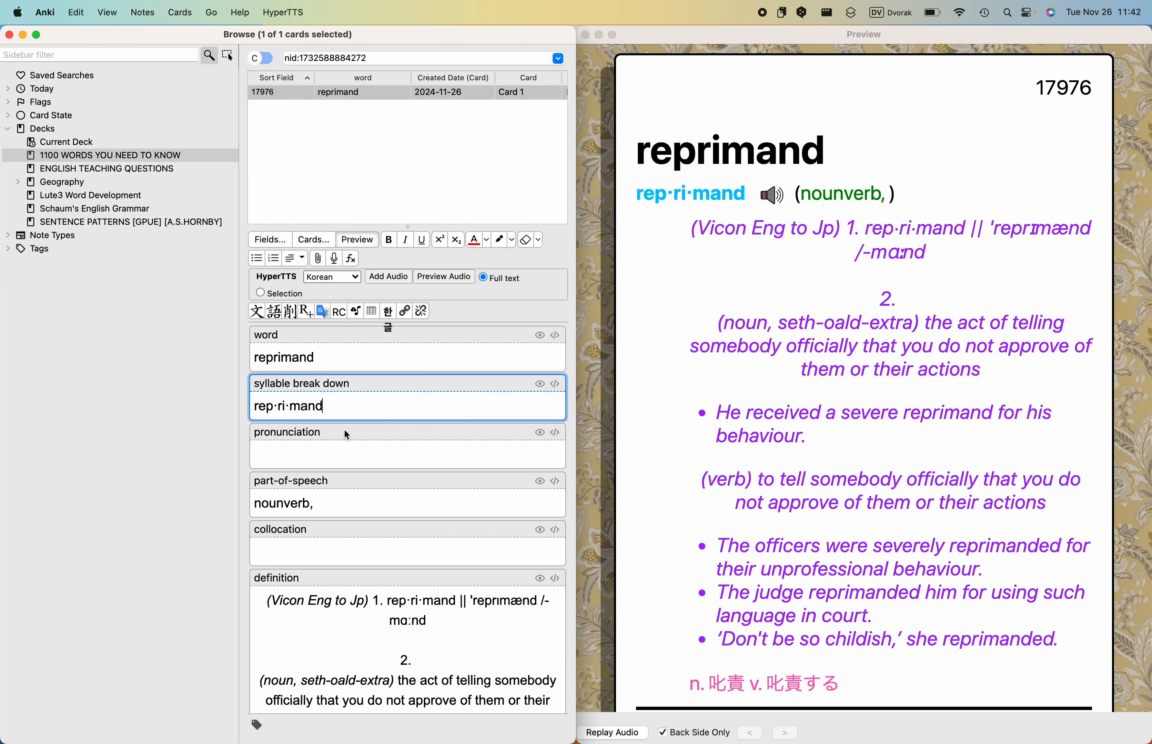
left_click(340, 453)
key("super+v")
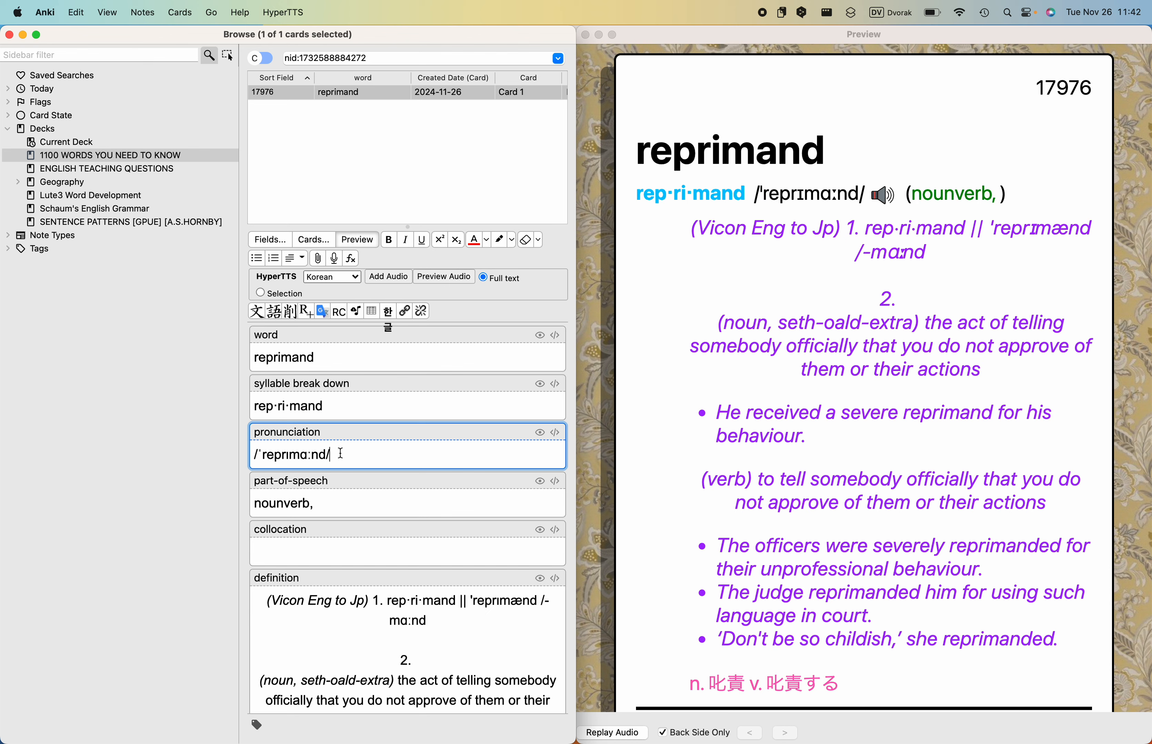
- Correct the card's part-of-speech field to read "noun, verb" without a trailing comma
scroll(341, 453, "down", 2)
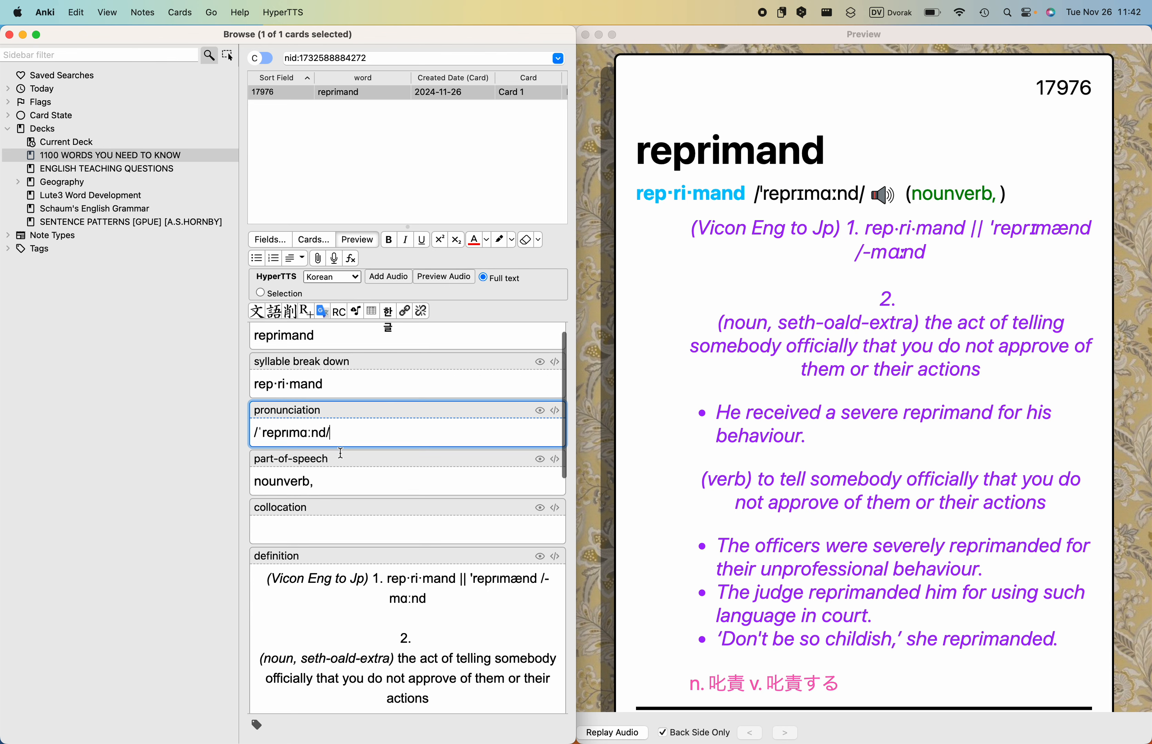
left_click(285, 476)
type(",")
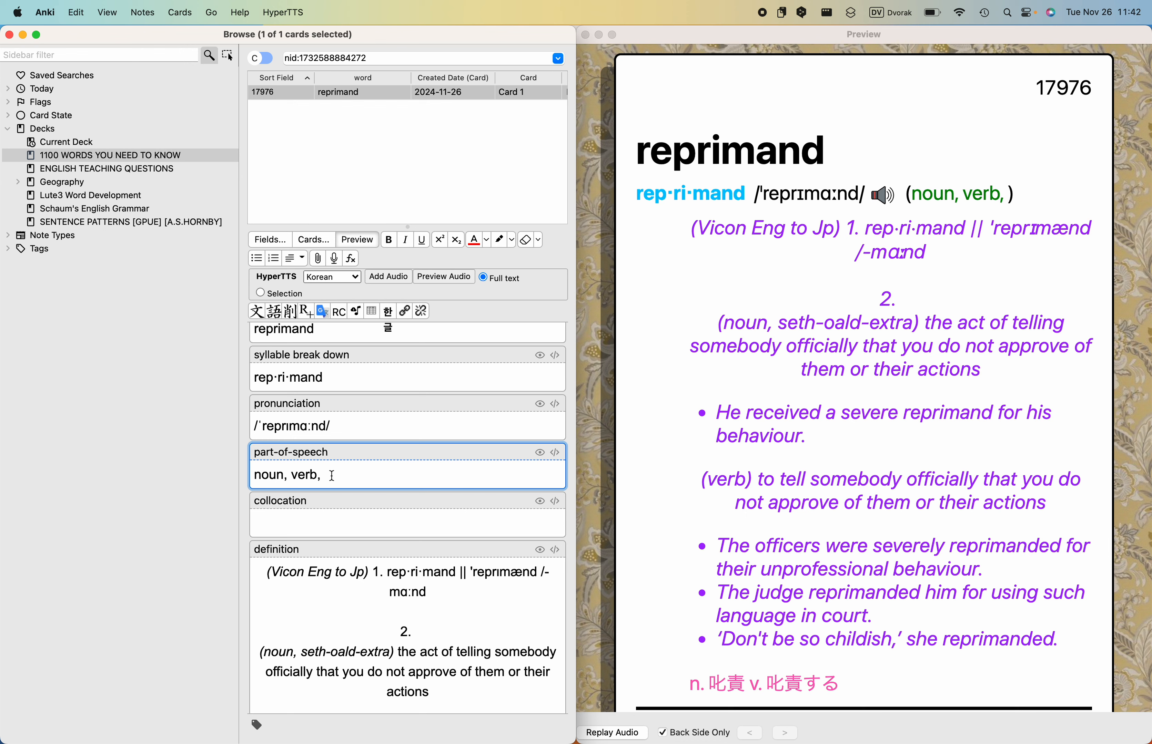
key("BackSpace")
- Play the card's existing audio, record a spoken clip into the audio field and play the new recording back
left_click(883, 196)
scroll(416, 570, "down", 10)
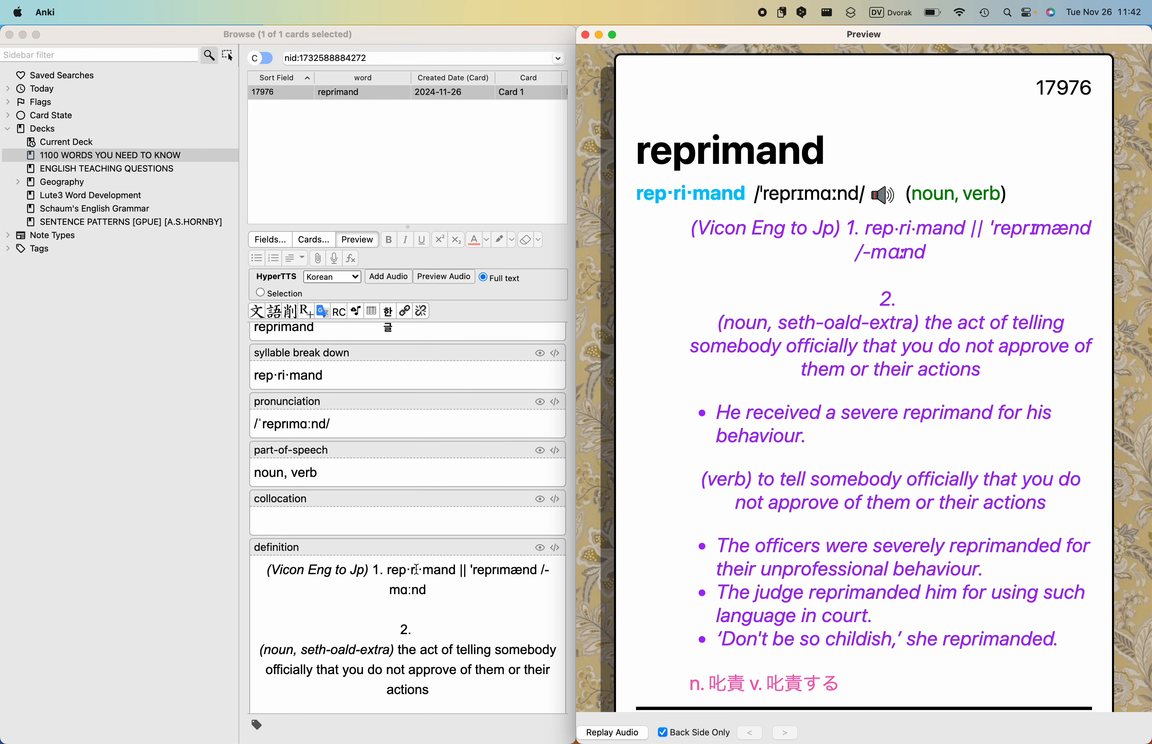
left_click(416, 650)
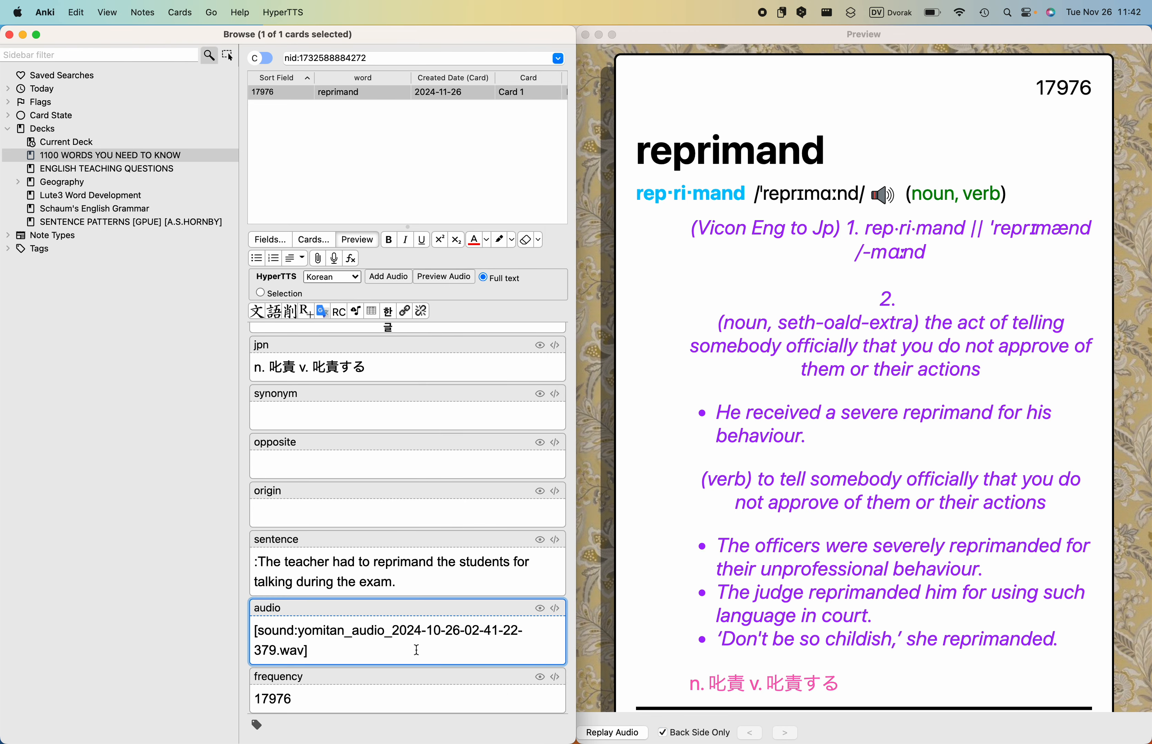
left_click(333, 260)
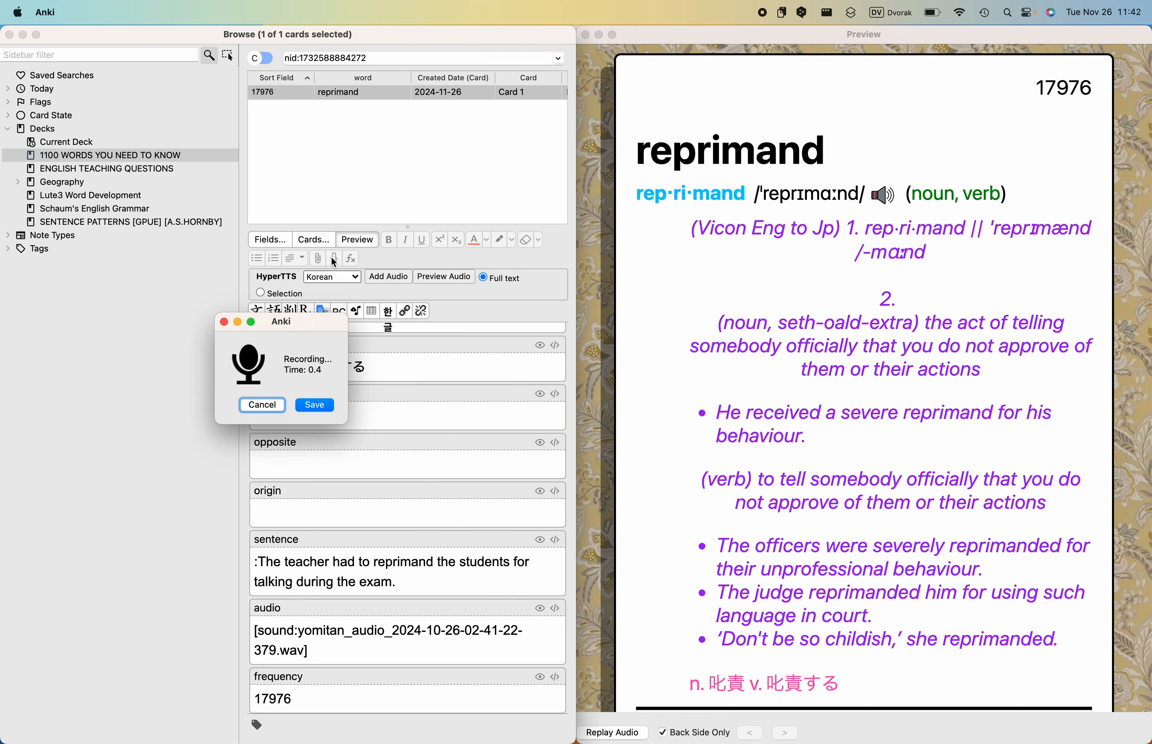
left_click(322, 409)
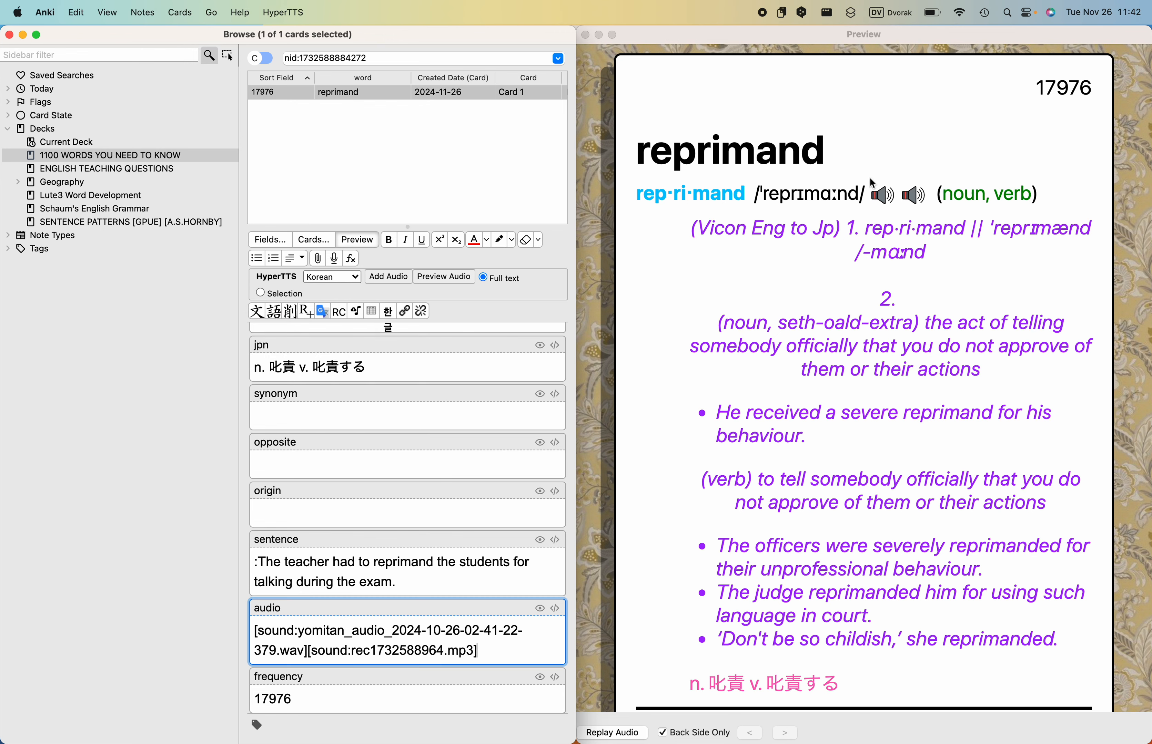
left_click(910, 196)
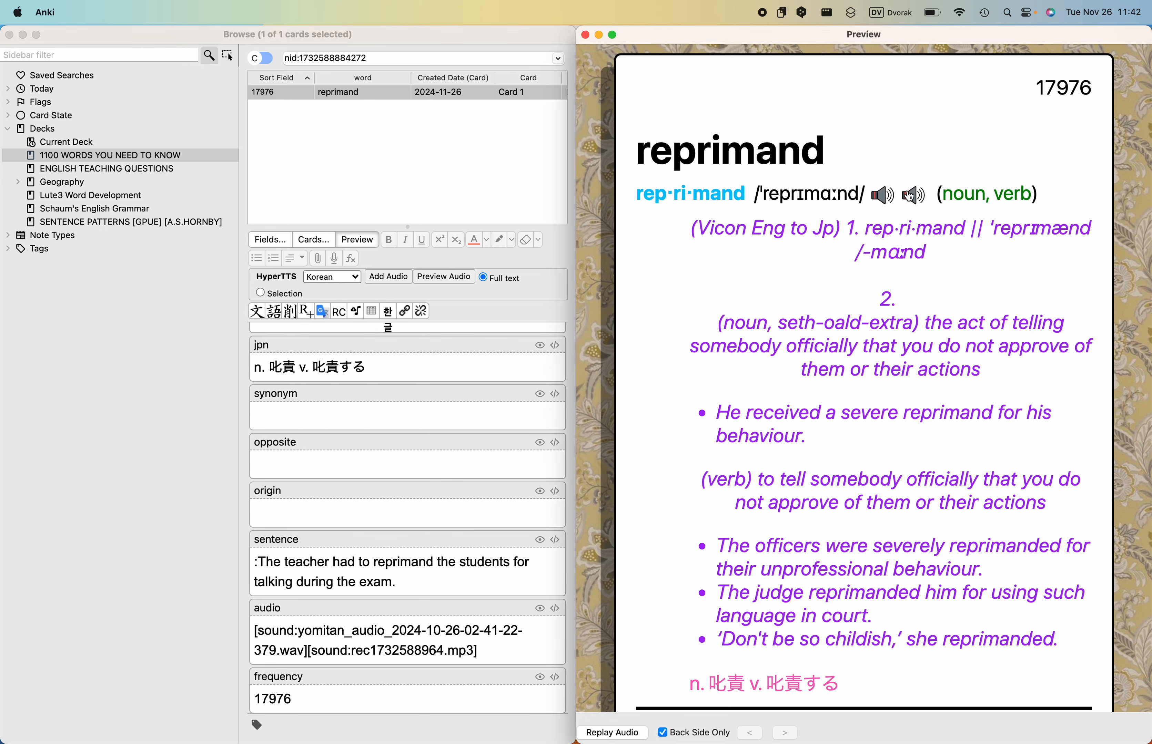
- Delete the original Yomitan .wav sound from the audio field, keeping only the recorded mp3
left_click(316, 653)
left_click_drag(307, 651, 237, 633)
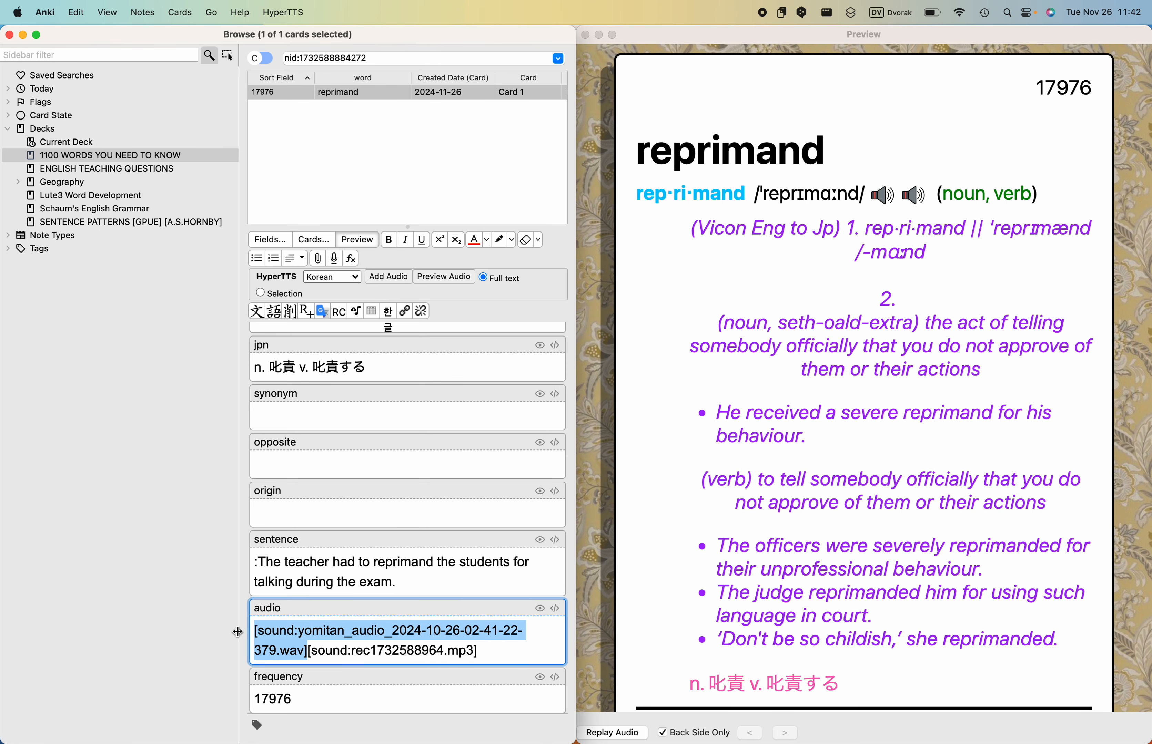
key("BackSpace")
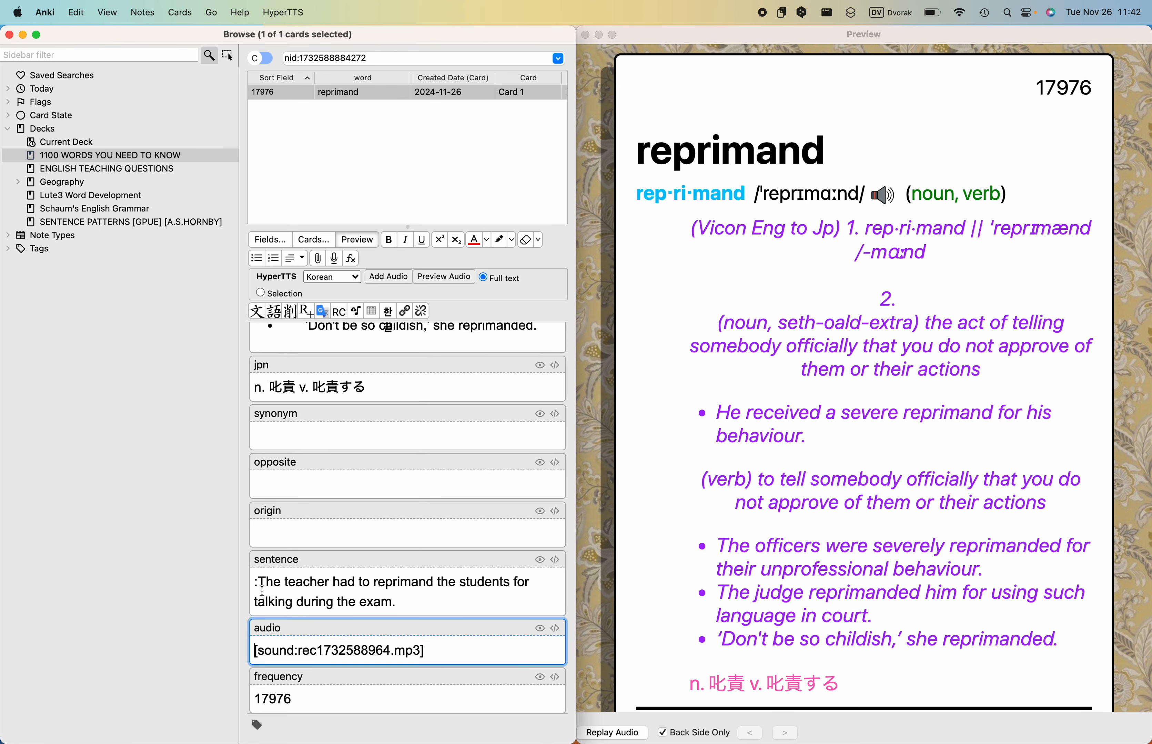
- Replace the card's sentence text with "The teacher had to reprimand the students for talking during the exam." copied from ChatGPT in Chrome
key("ctrl+Left")
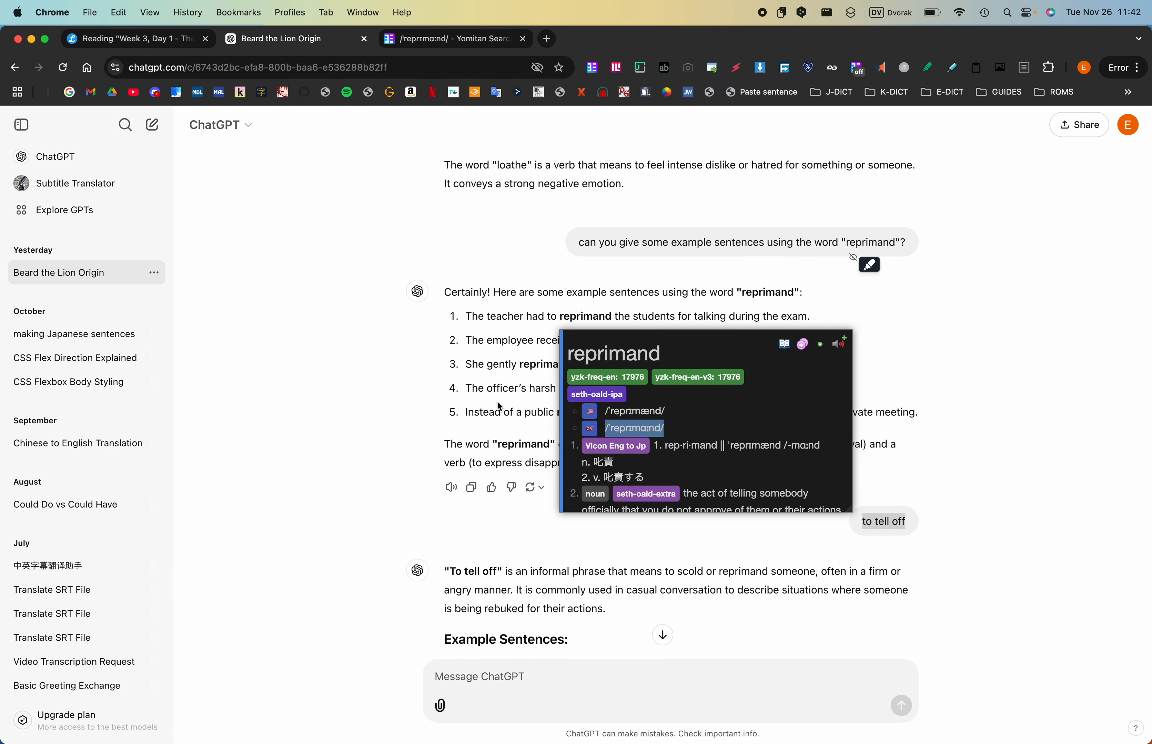
left_click(499, 407)
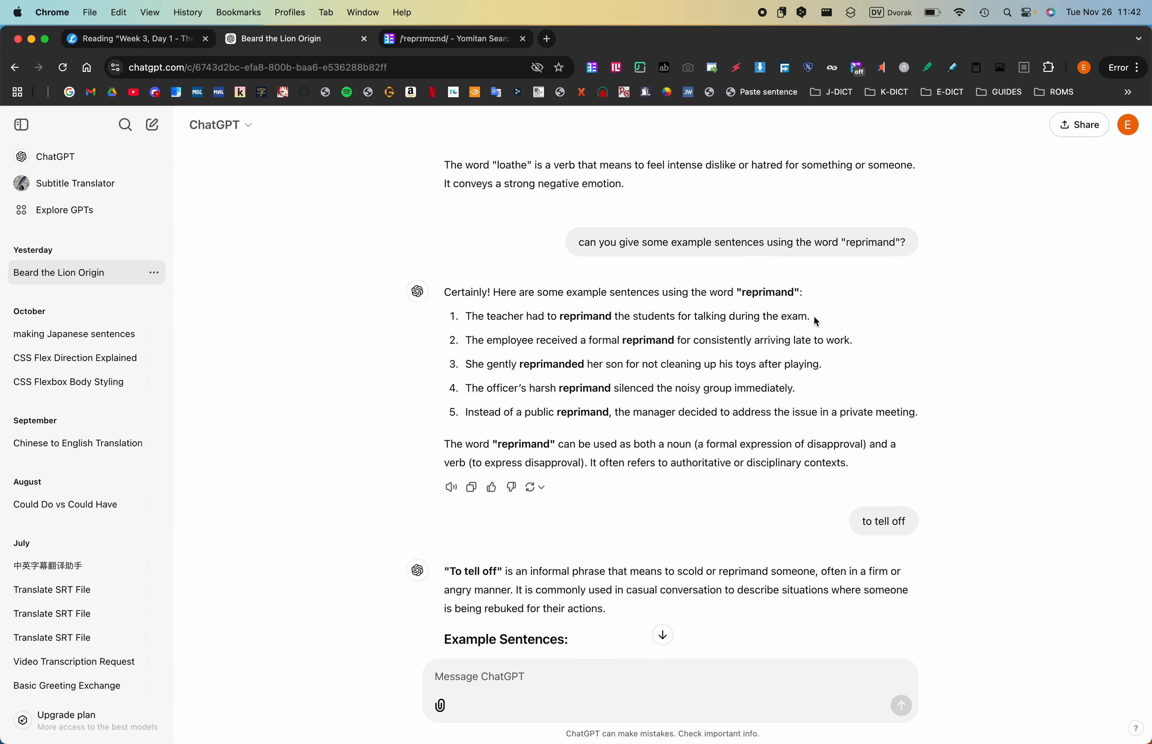
left_click_drag(815, 321, 467, 315)
key("super+c")
key("ctrl+Right")
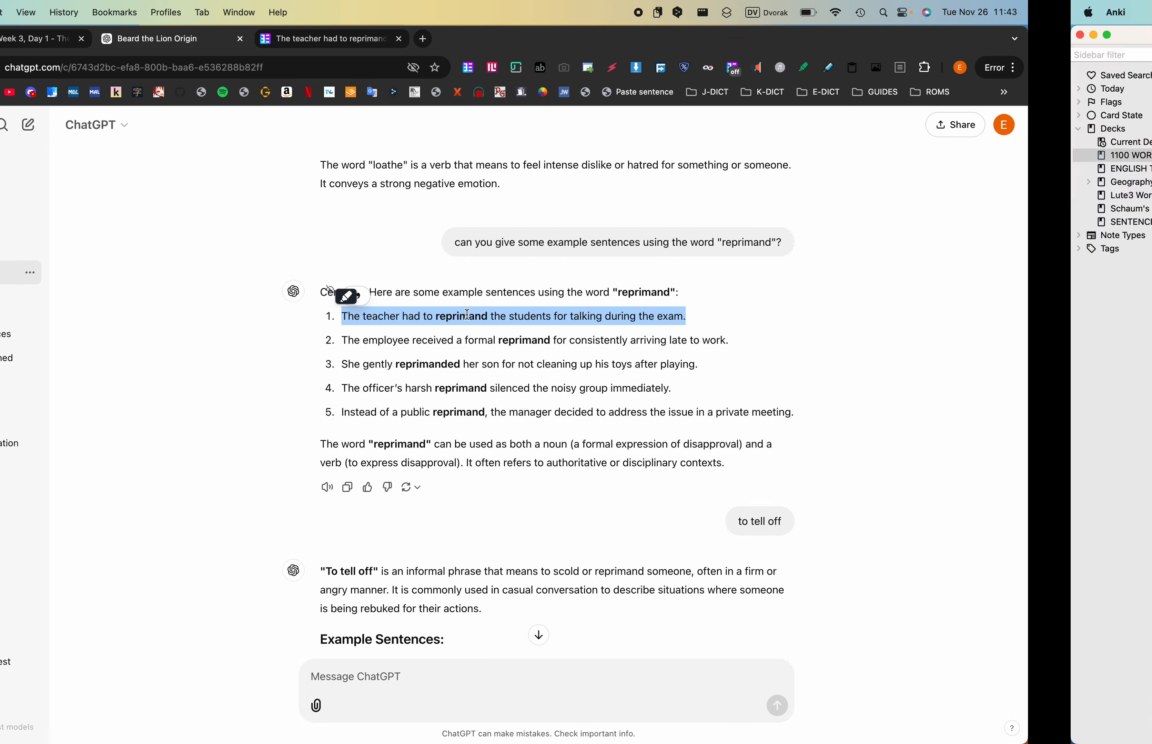
left_click_drag(414, 599, 255, 586)
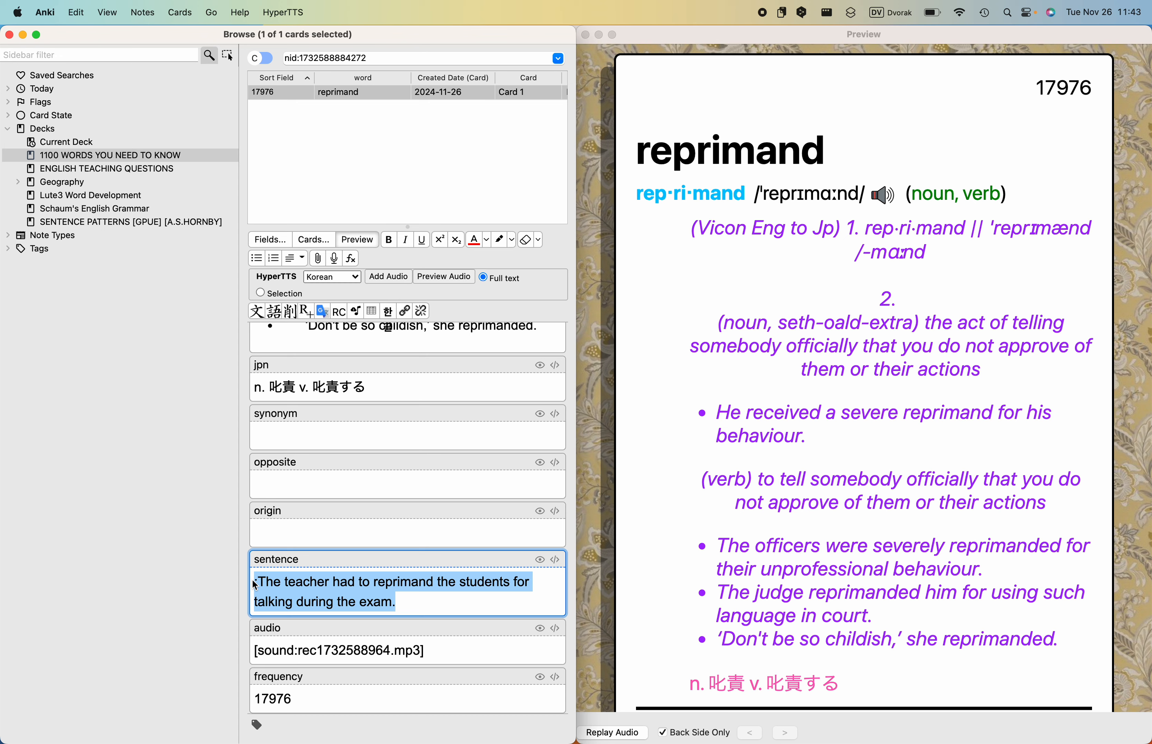
key("super+v")
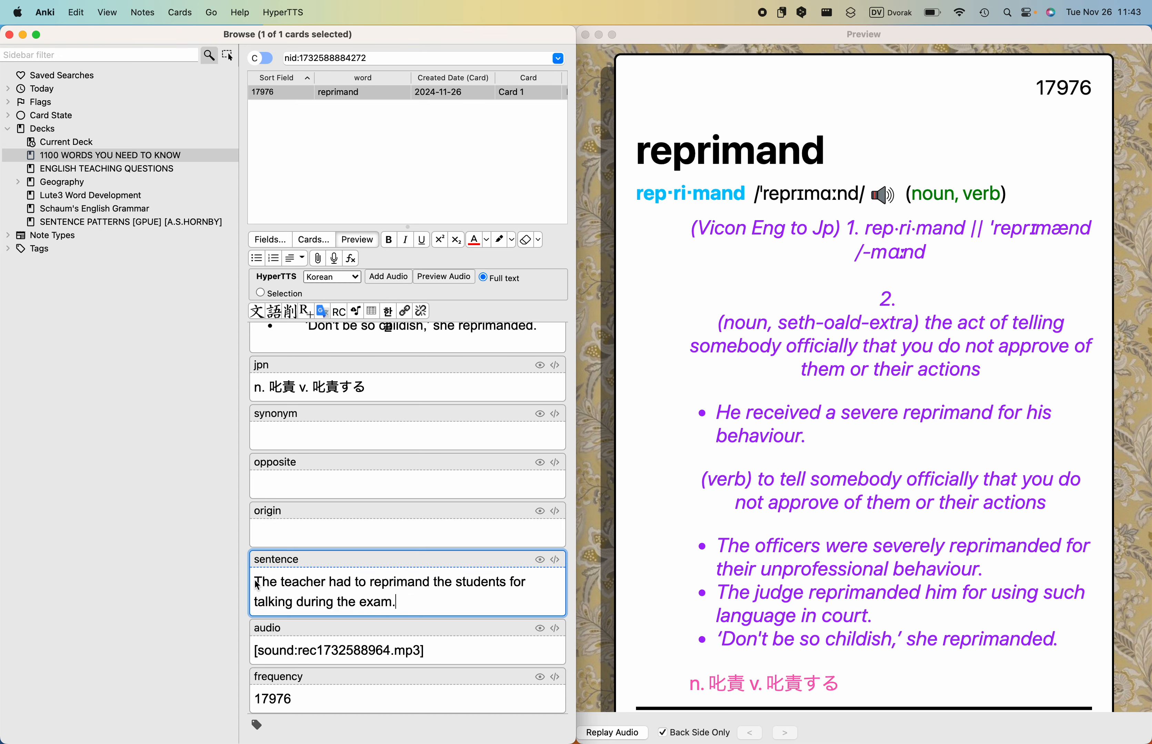
- Add ChatGPT's sentence "The employee received a formal reprimand for consistently arriving late to work." to the sentence field below a blank line
key("Return")
key("Return")
key("ctrl+Left")
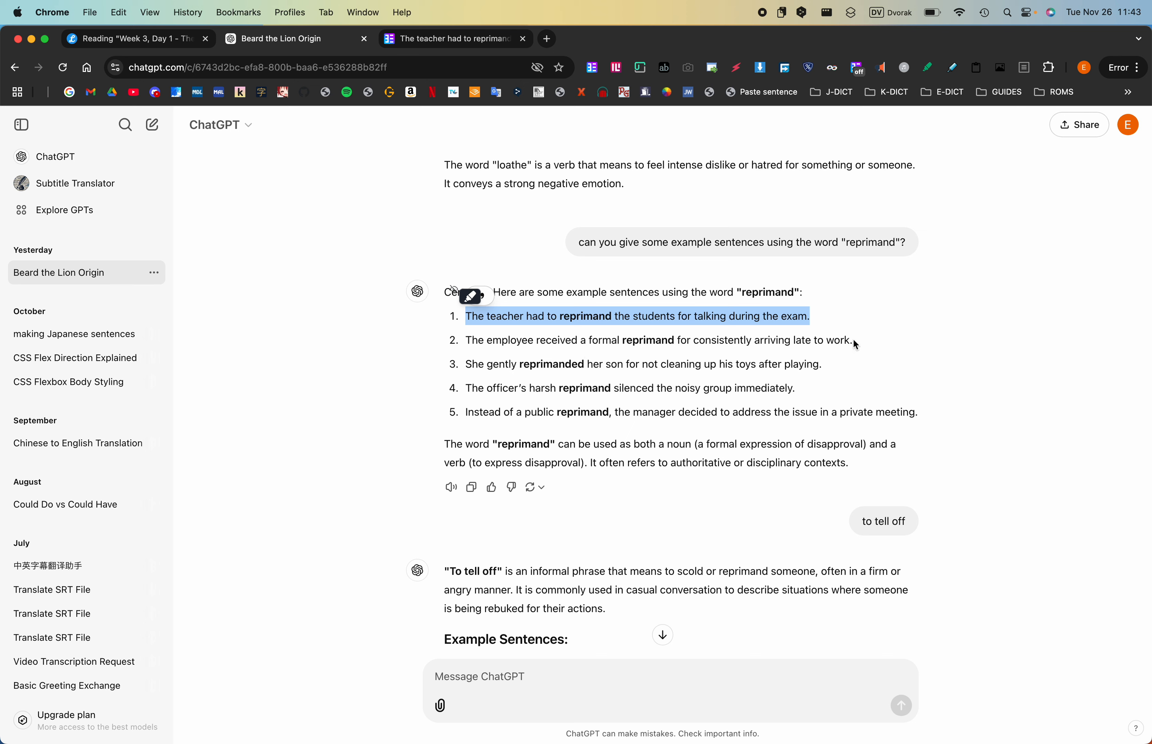
left_click_drag(855, 341, 466, 347)
key("super+c")
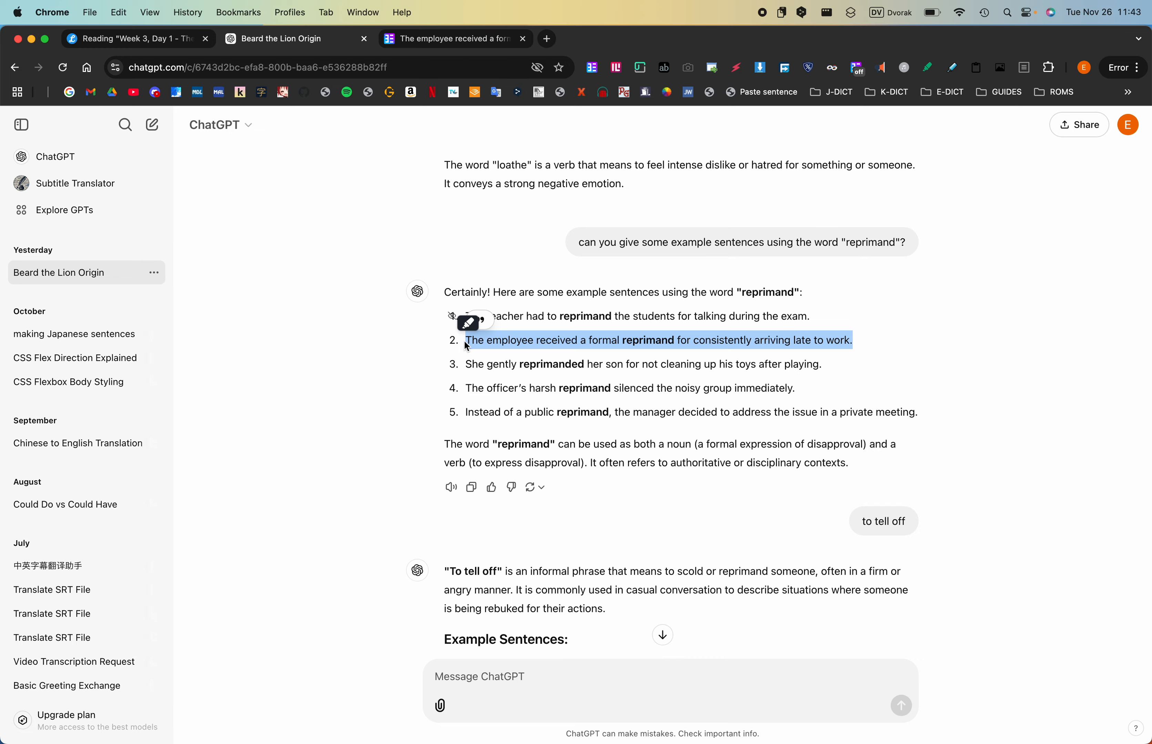
key("super+Tab")
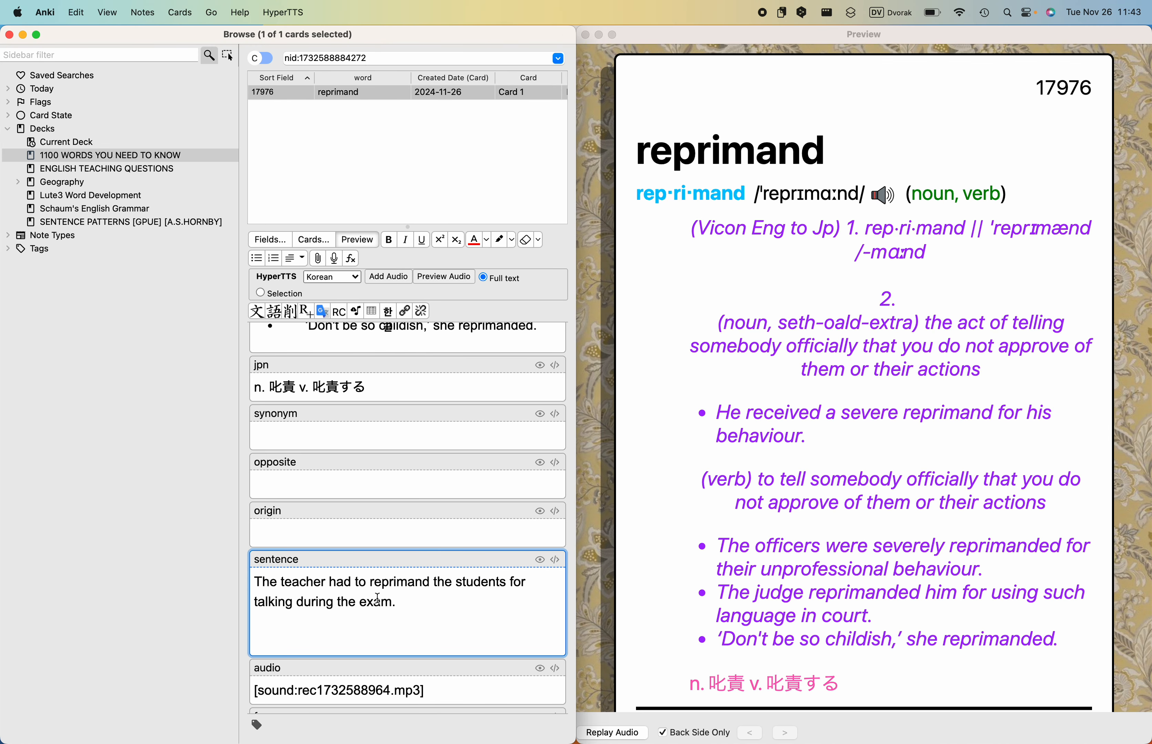
key("super+v")
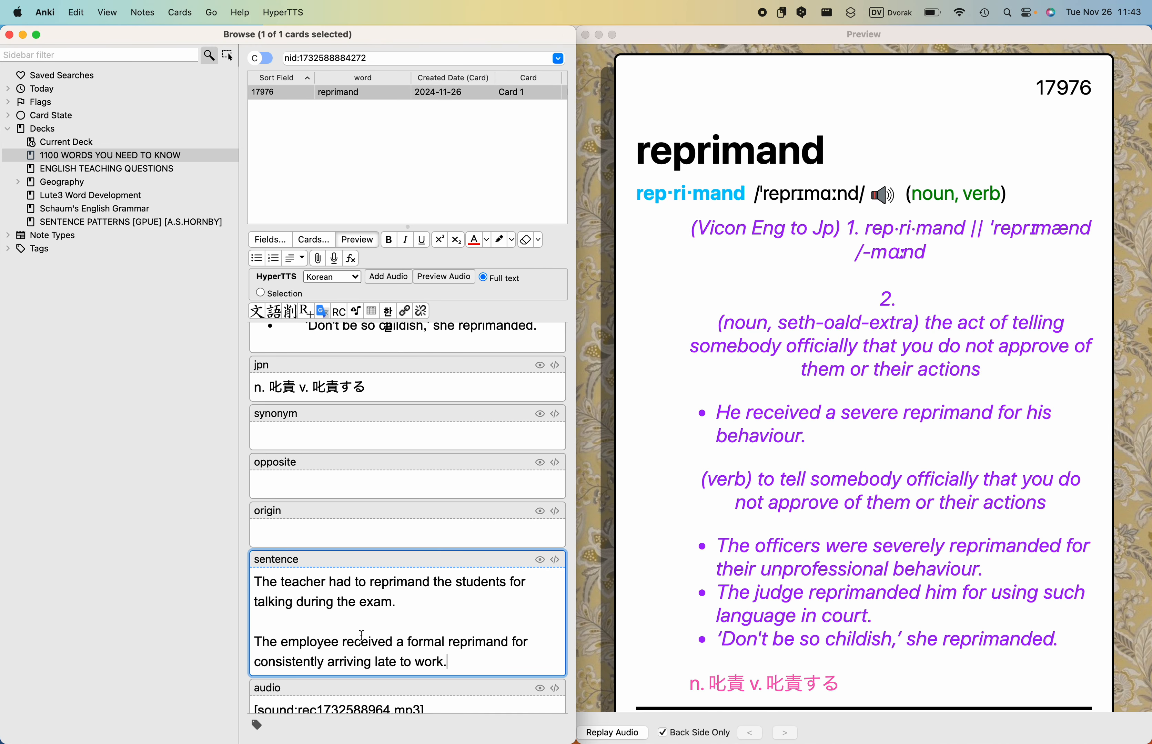
- Add ChatGPT's sentence "She gently reprimanded her son for not cleaning up his toys after playing." to the sentence field below a blank line
key("Return")
key("Return")
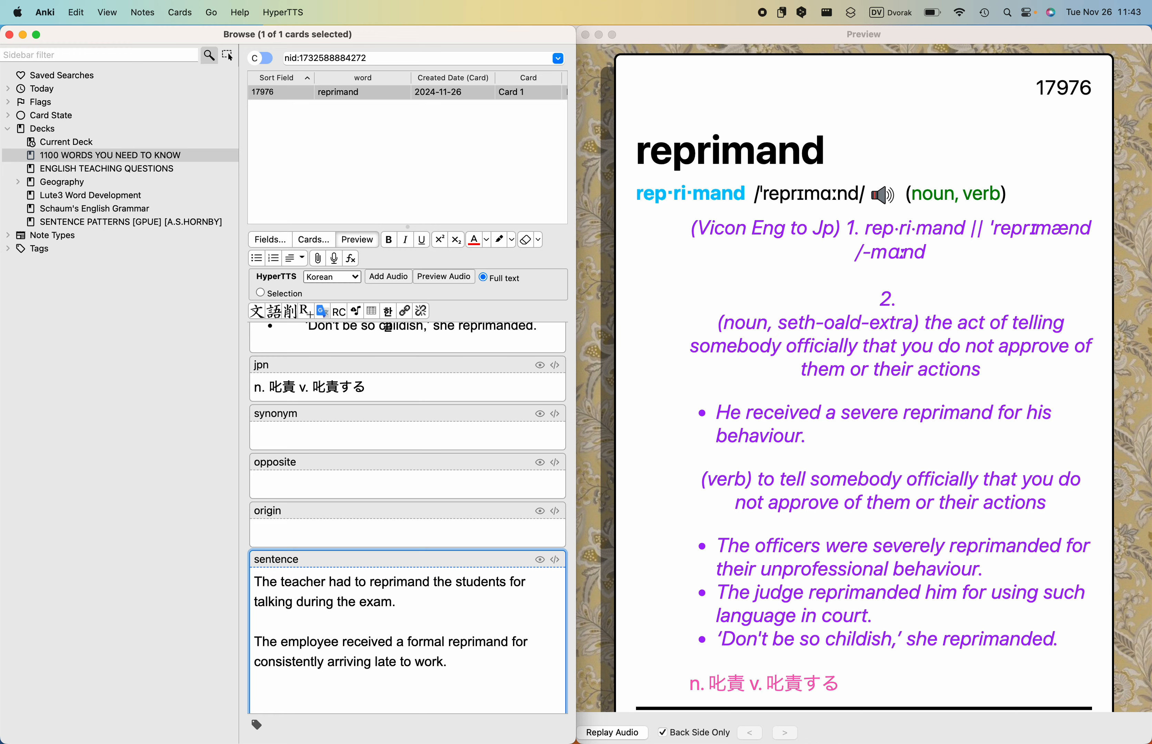
key("super+Tab")
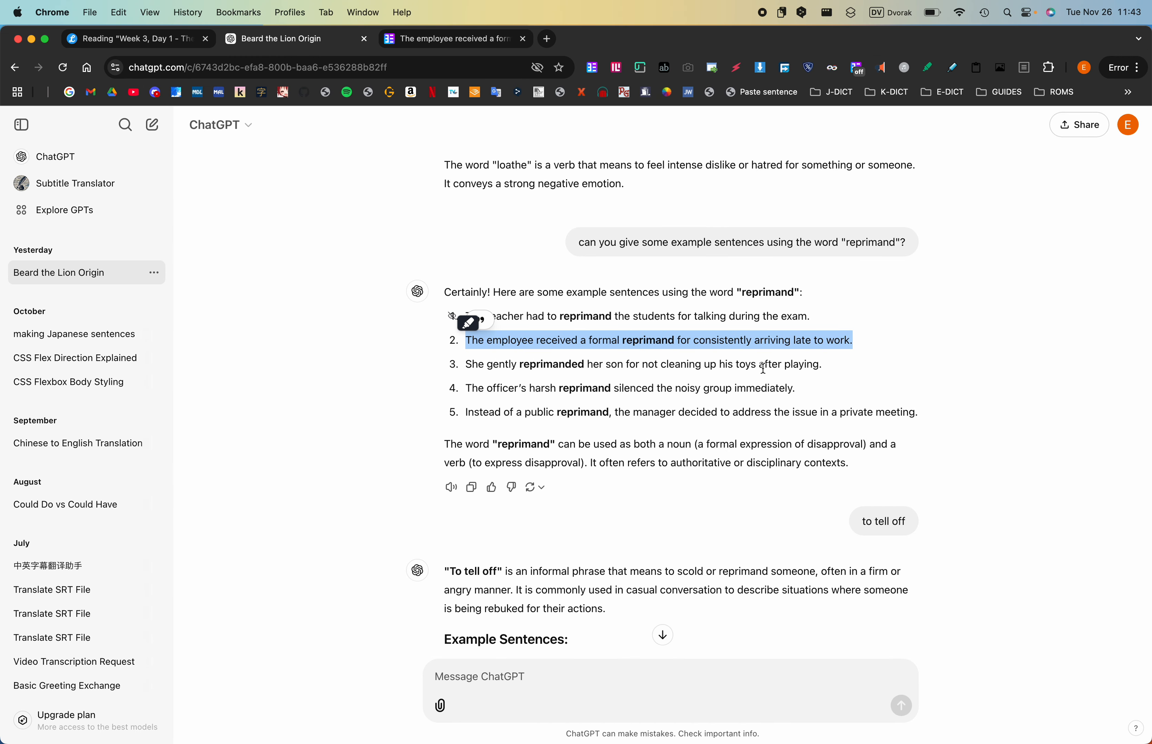
left_click_drag(824, 364, 466, 368)
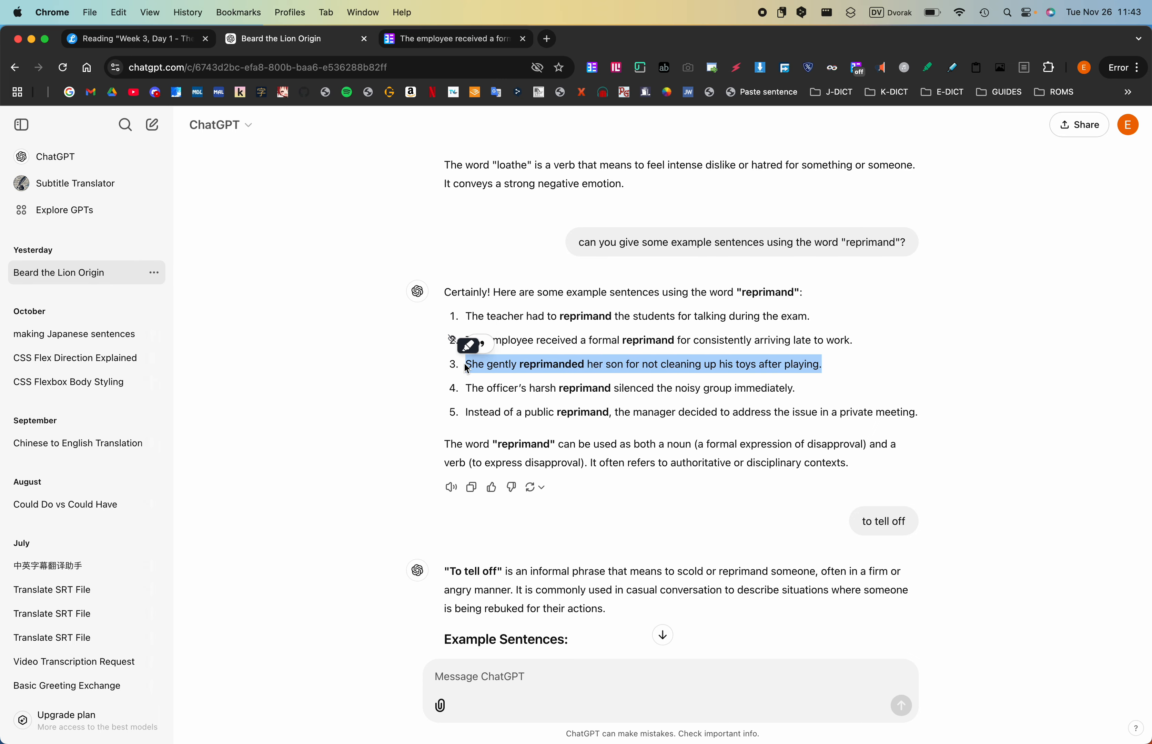
key("super+Tab")
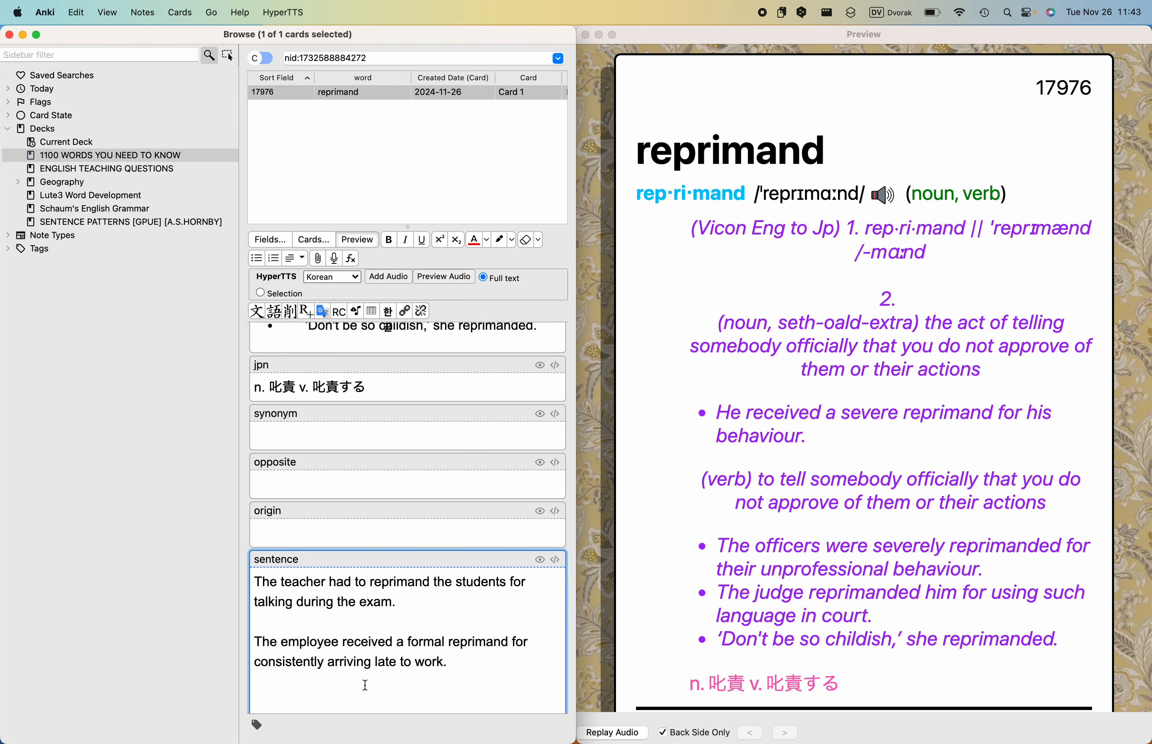
key("super+v")
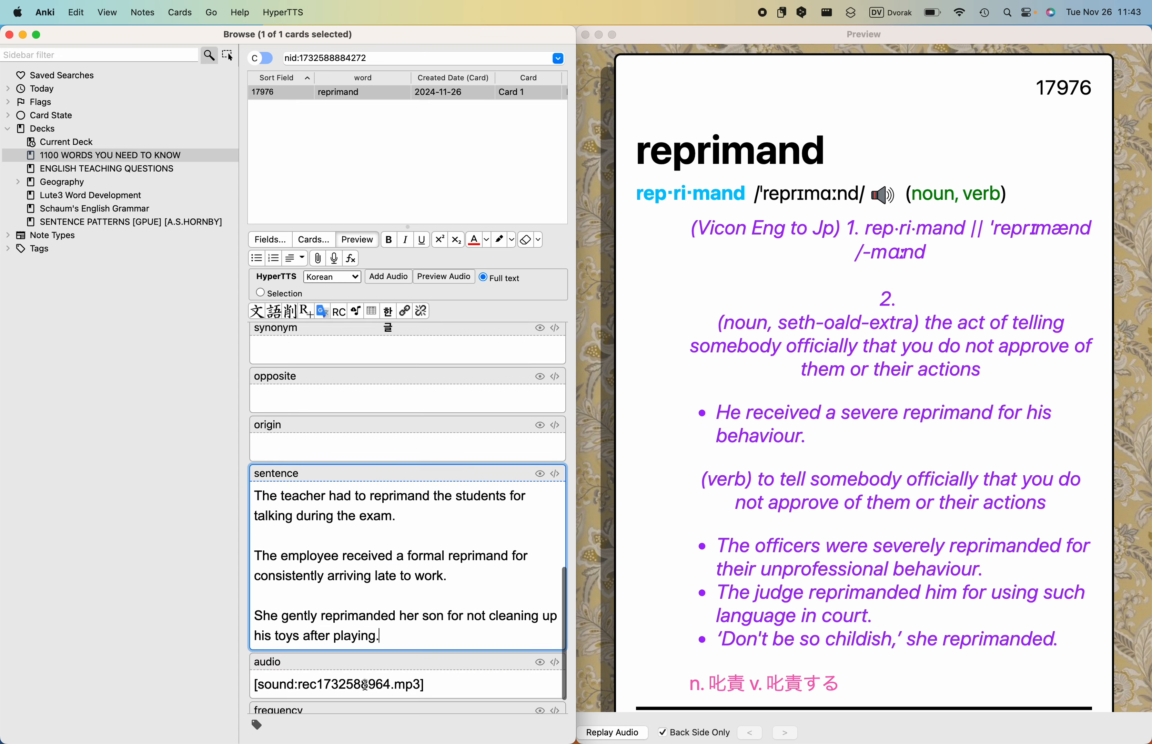
- Add ChatGPT's sentence "The officer's harsh reprimand silenced the noisy group immediately." to the sentence field below a blank line
key("Return")
key("Return")
key("super+Tab")
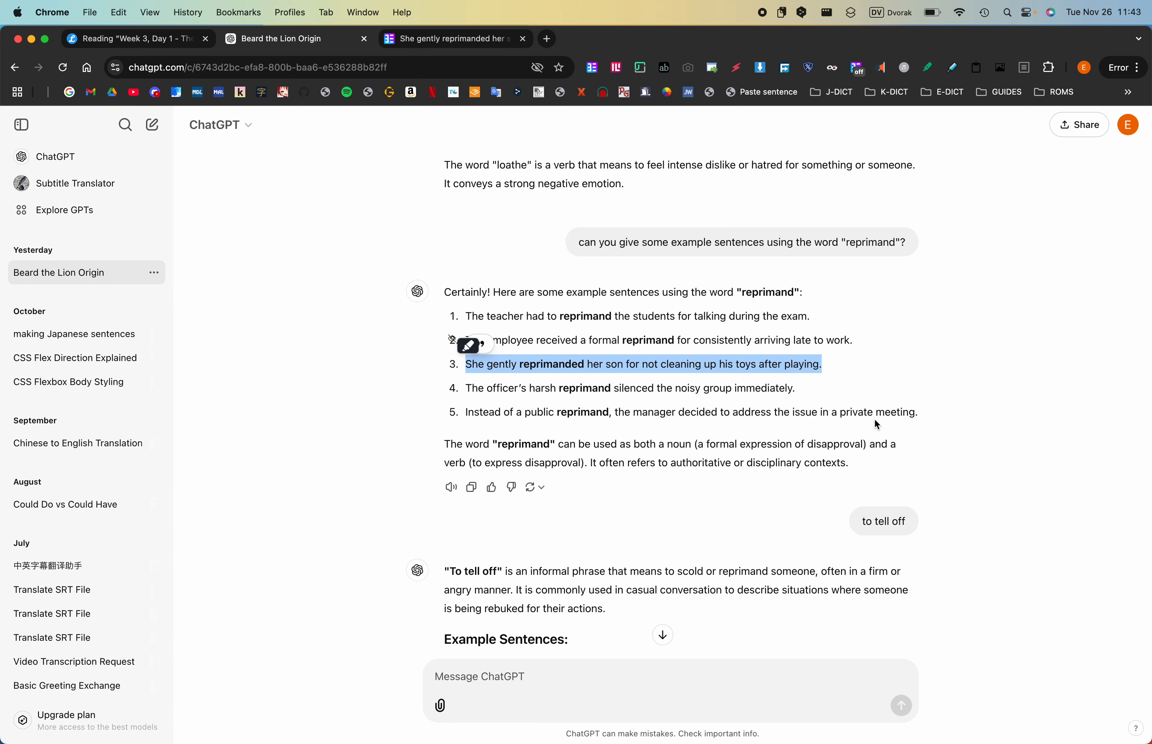
left_click_drag(802, 387, 466, 386)
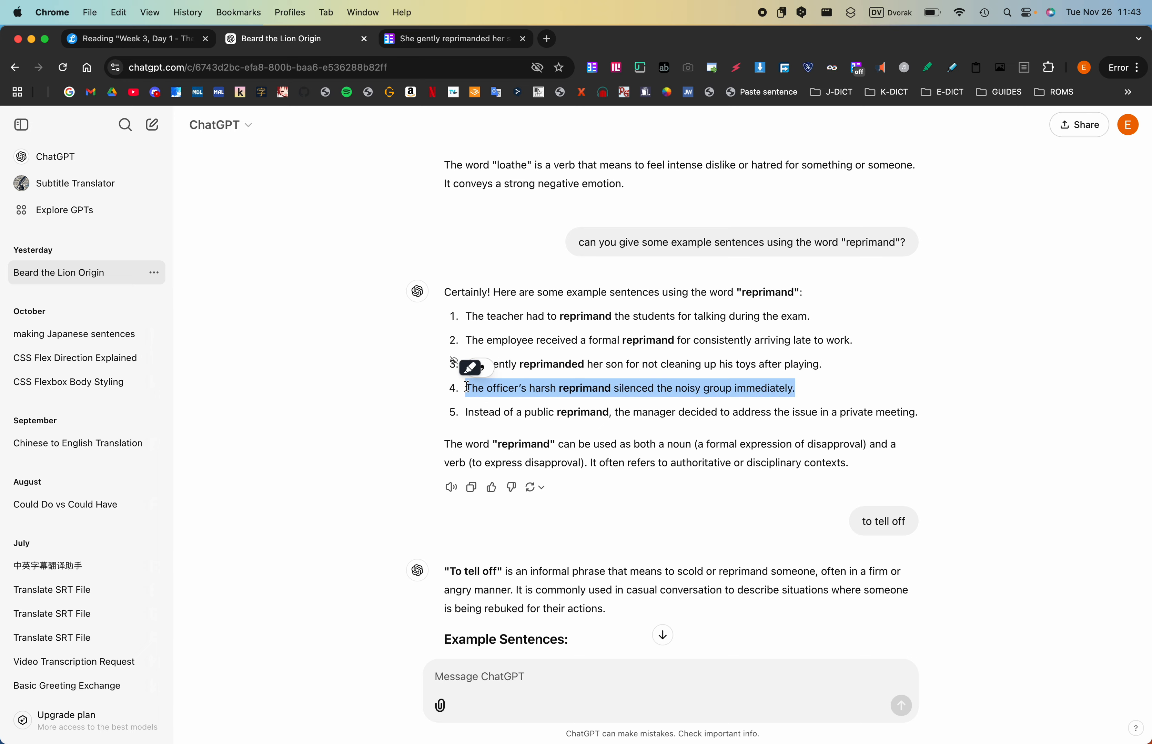
key("super+c")
key("super+Tab")
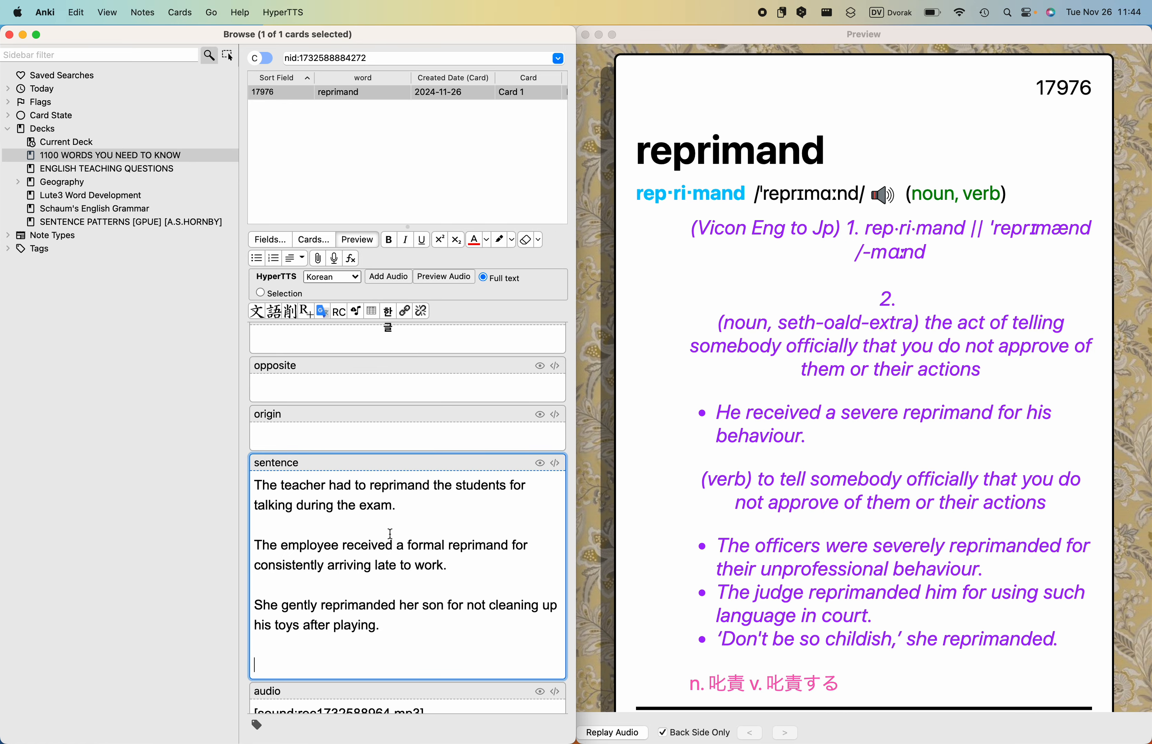
key("super+v")
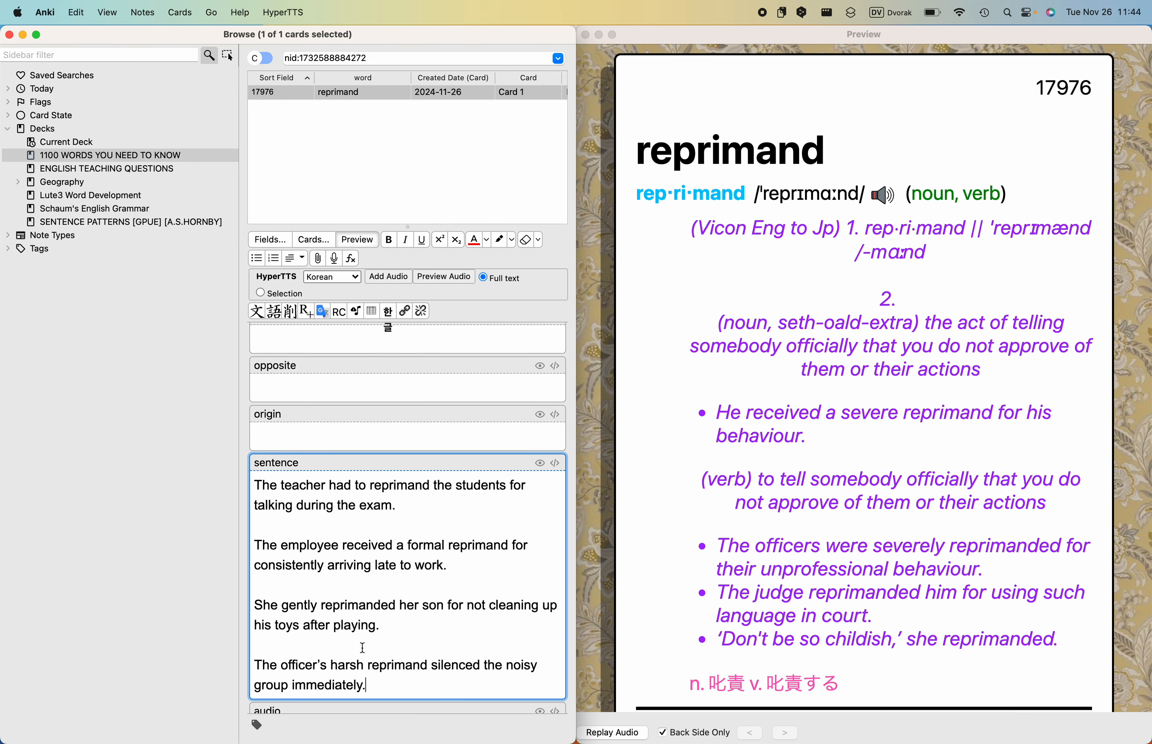
- Make "to reprimand" bold and red in the first example sentence of the sentence field
scroll(362, 647, "down", 2)
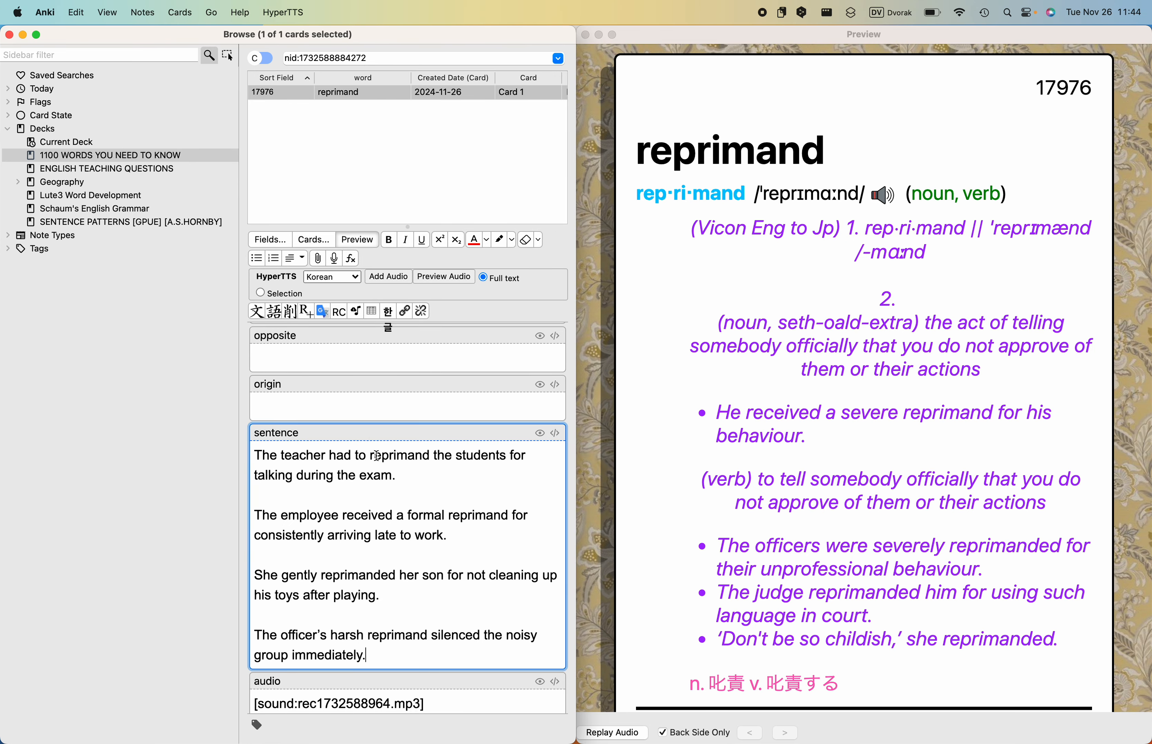
left_click_drag(356, 456, 435, 455)
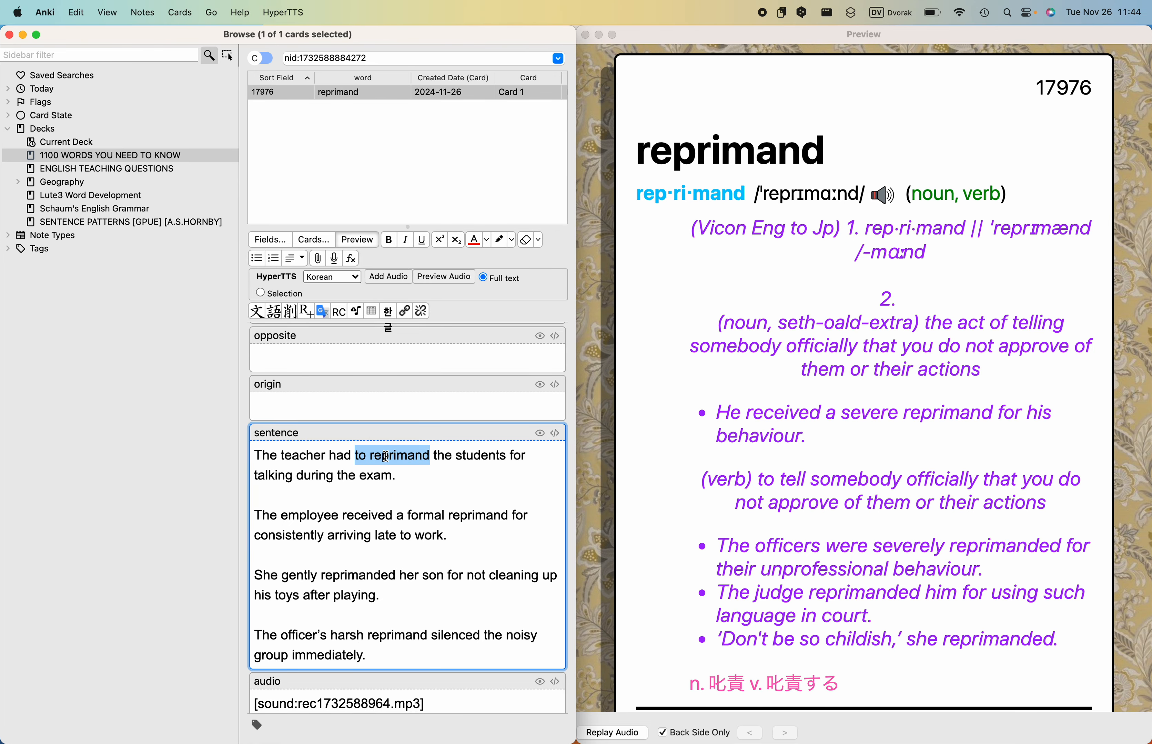
left_click(388, 239)
left_click(474, 240)
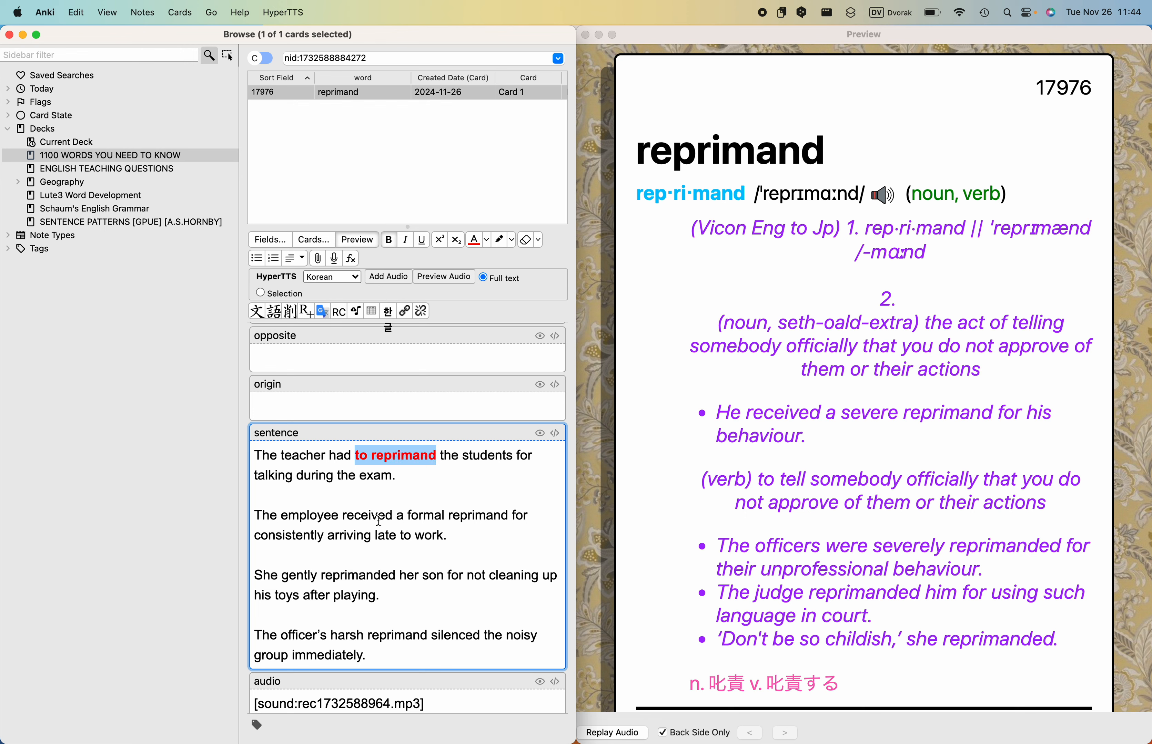
- Make the words "a" and "reprimand" bold and red in the second example sentence, leaving "formal" plain
double_click(398, 518)
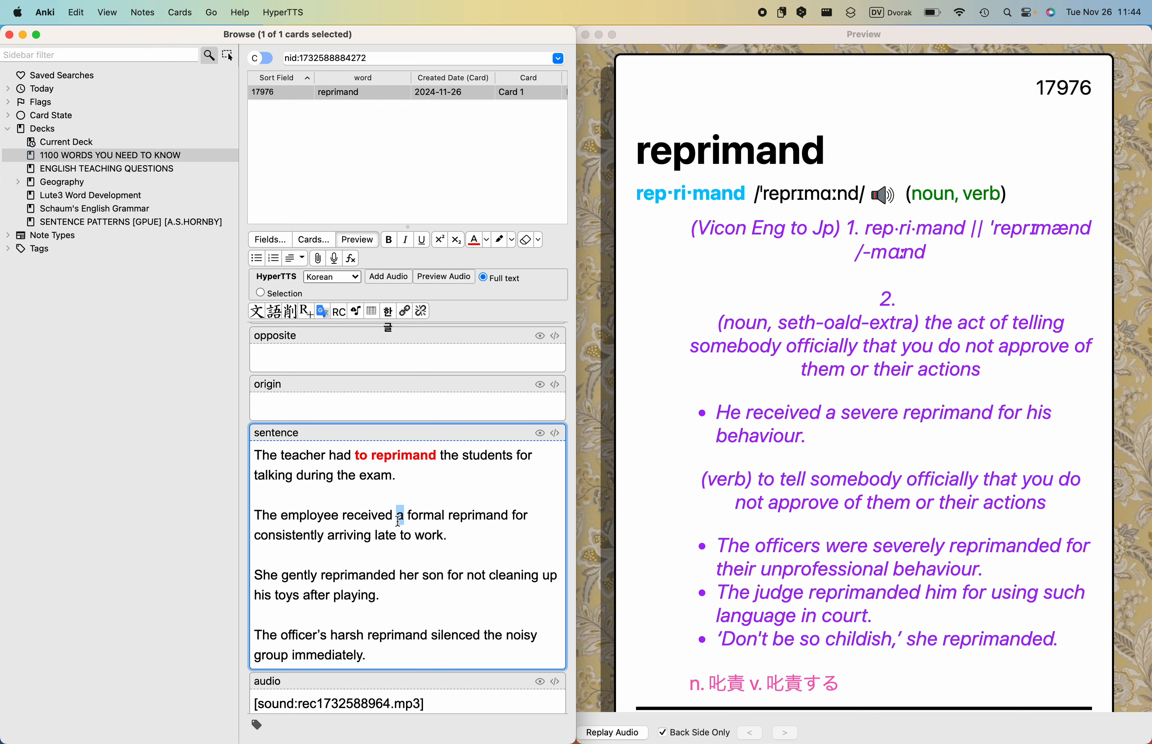
left_click(388, 240)
left_click(474, 240)
double_click(477, 515)
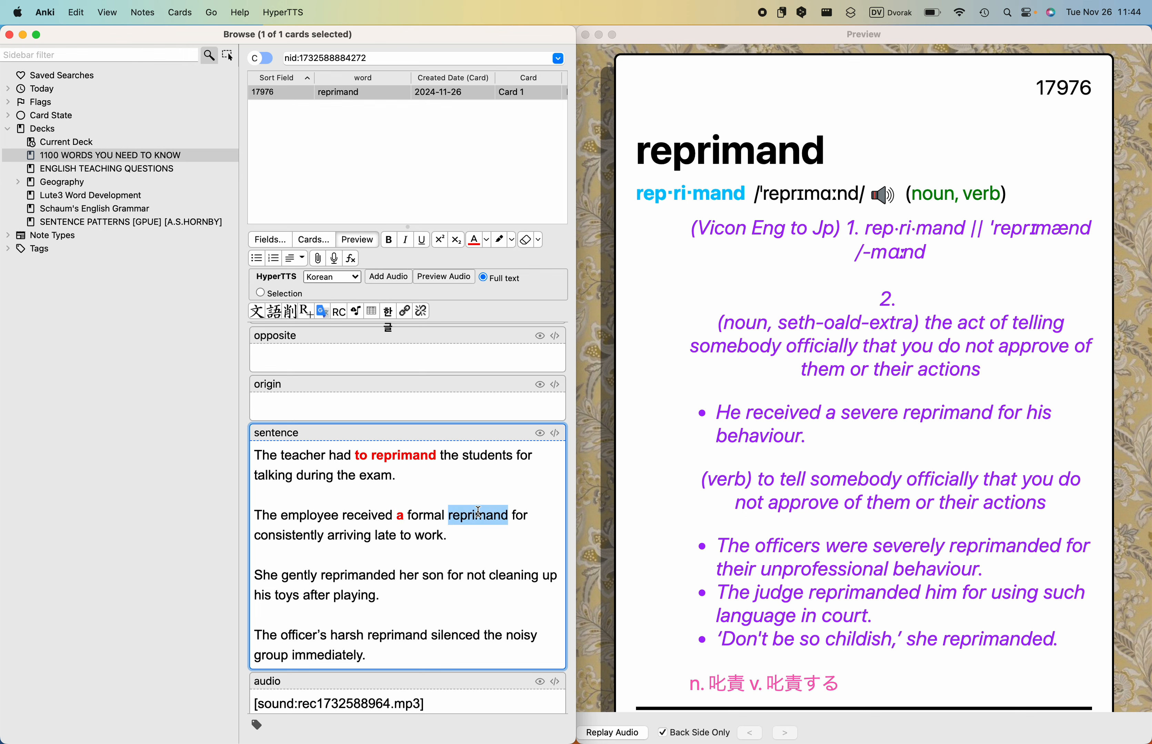
left_click(390, 242)
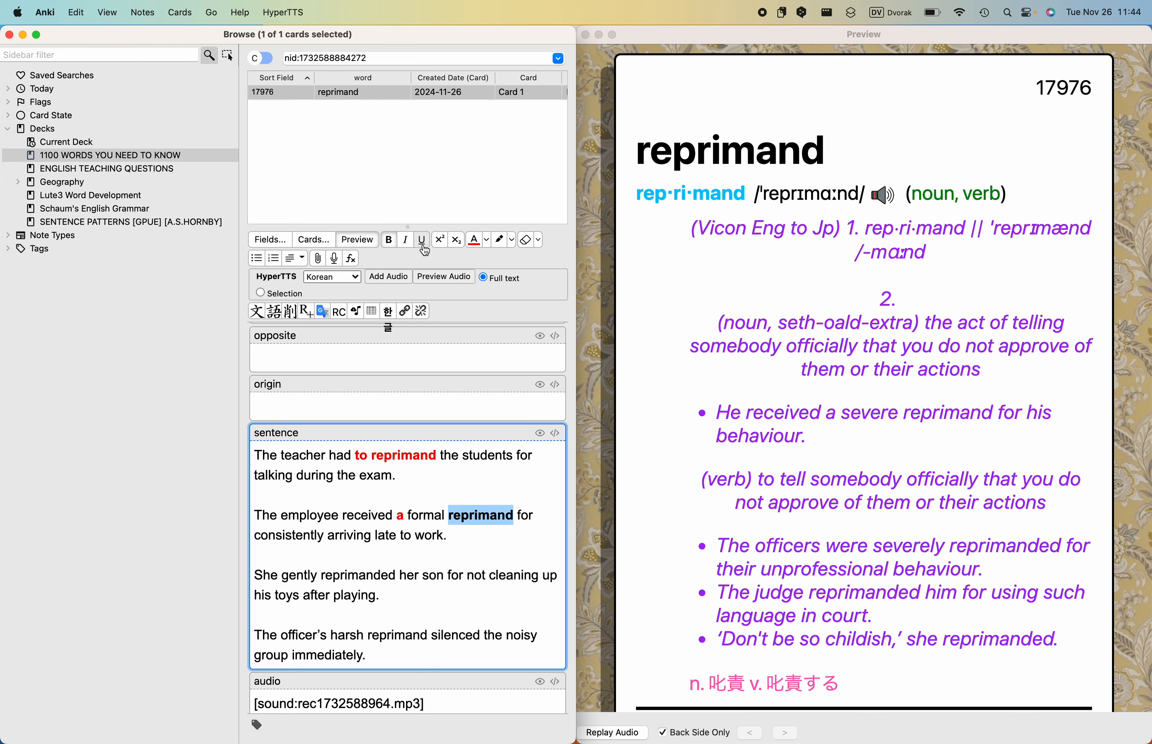
left_click(474, 240)
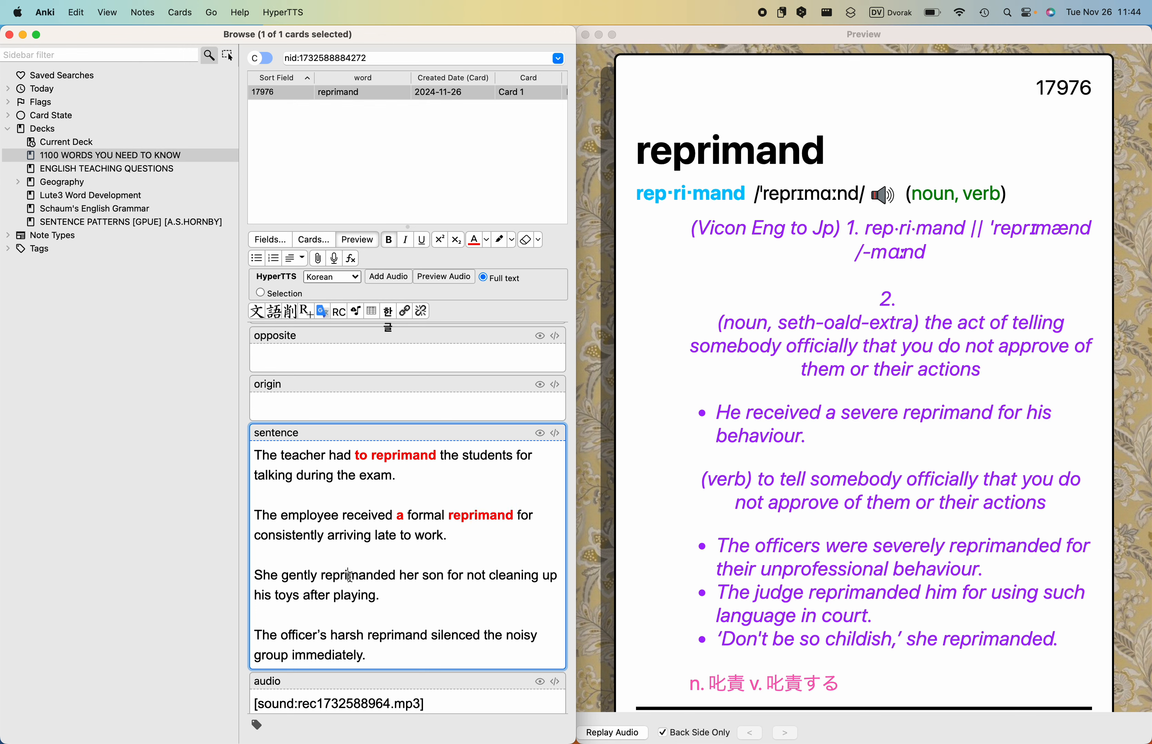
- Make "reprimanded" in the third example sentence and "reprimand" in the fourth bold and red
double_click(350, 577)
left_click(389, 241)
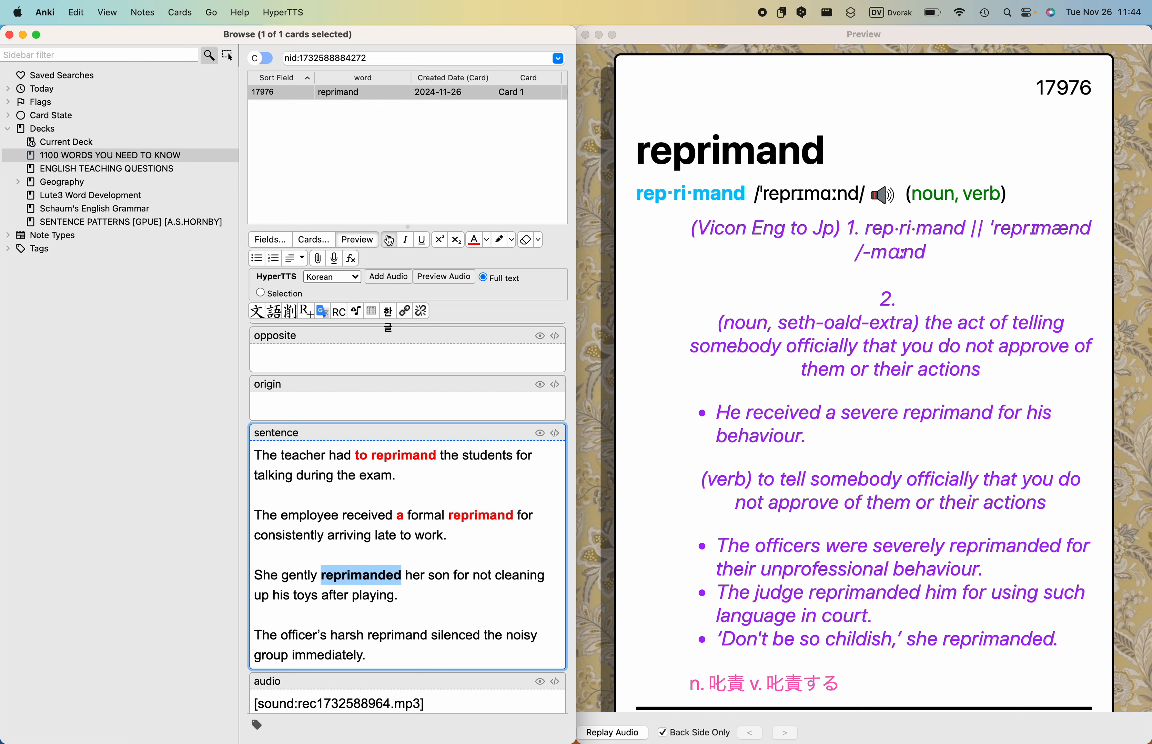
left_click(470, 244)
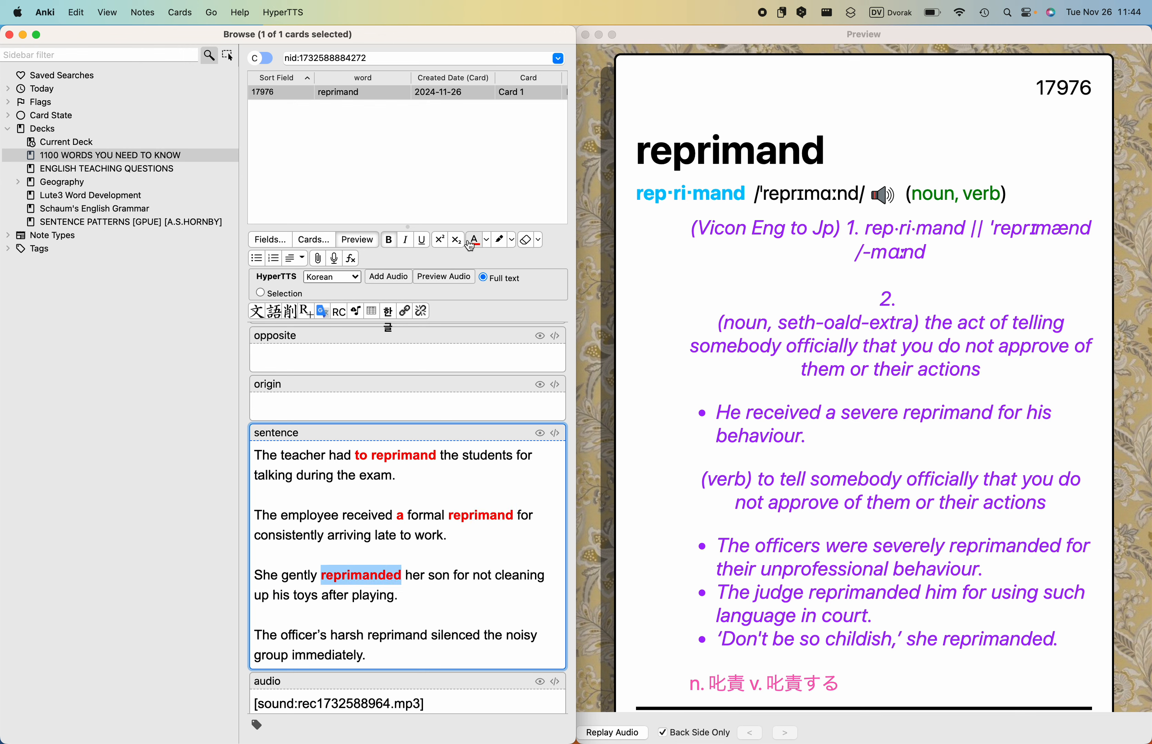
double_click(398, 634)
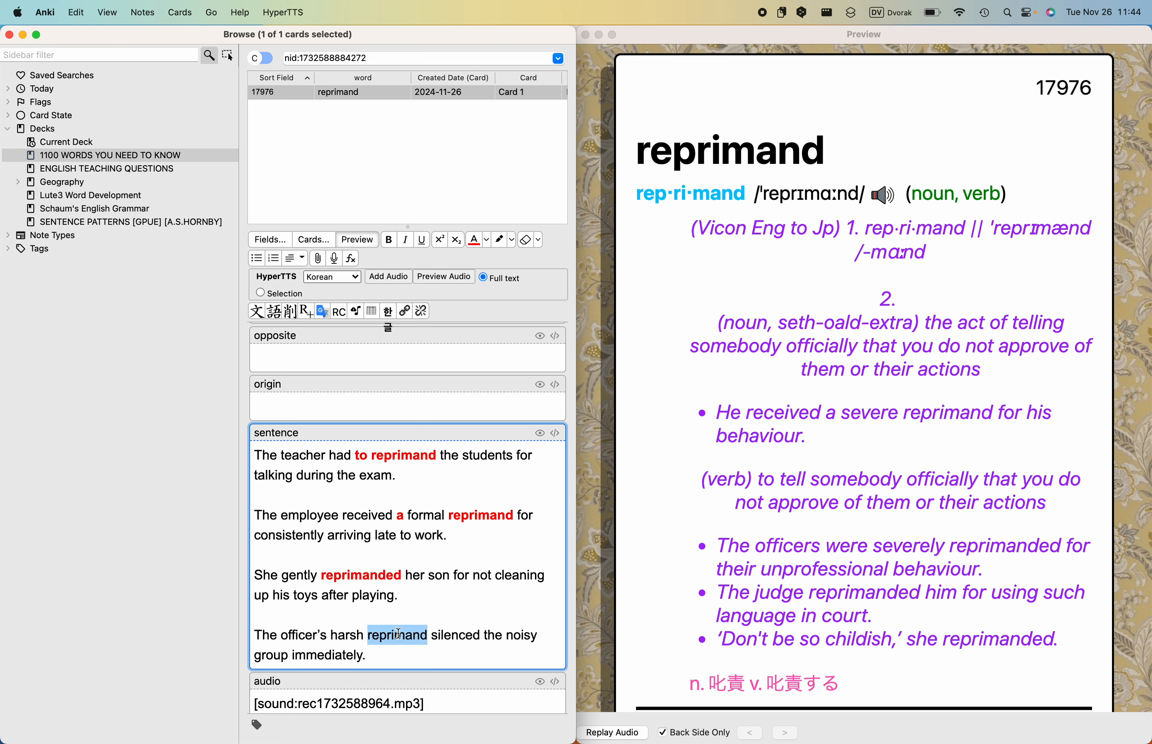
left_click(389, 240)
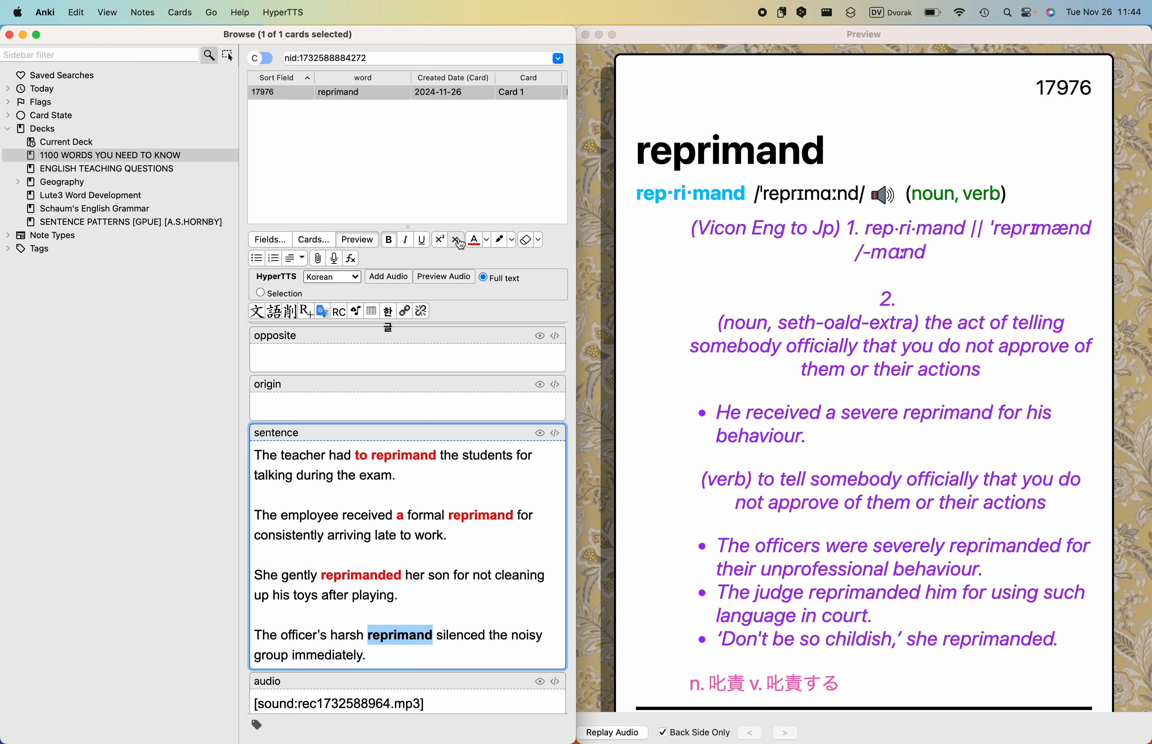
left_click(473, 242)
- Copy "to tell someone that they have done something wrong" from the thesaurus entry for reprimand in the Longman dictionary window in Chrome
key("ctrl+Left")
key("ctrl+Up")
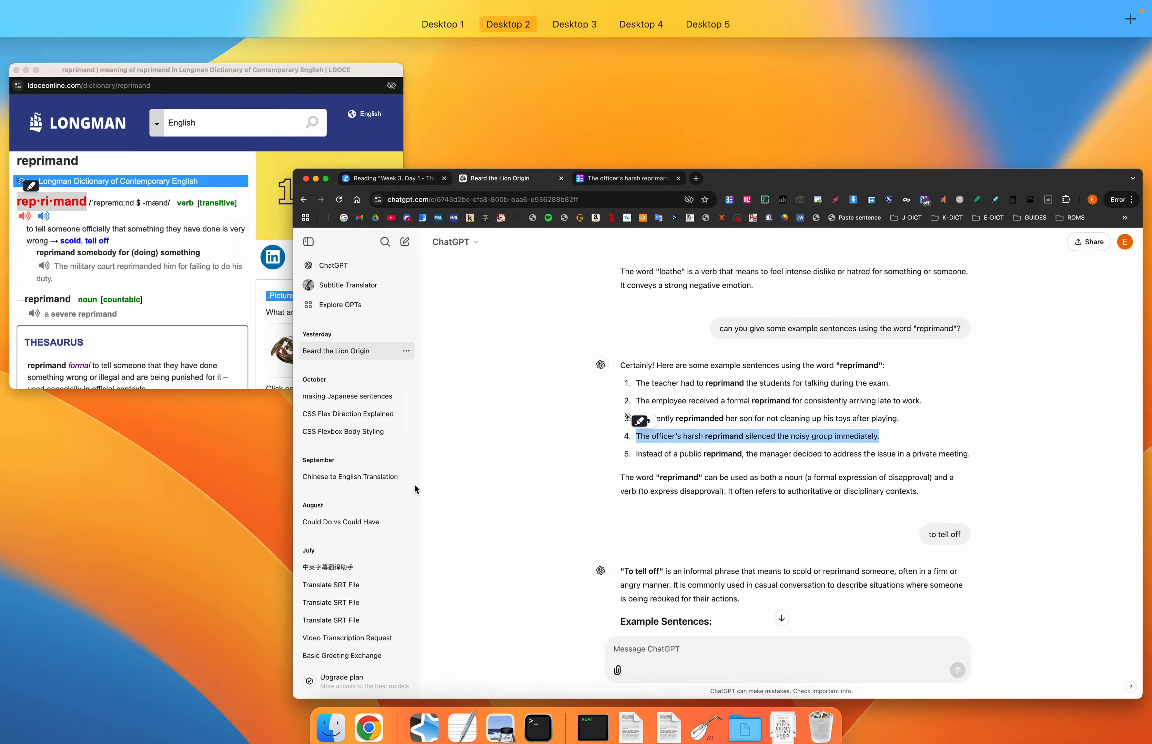
left_click(204, 262)
scroll(203, 262, "down", 5)
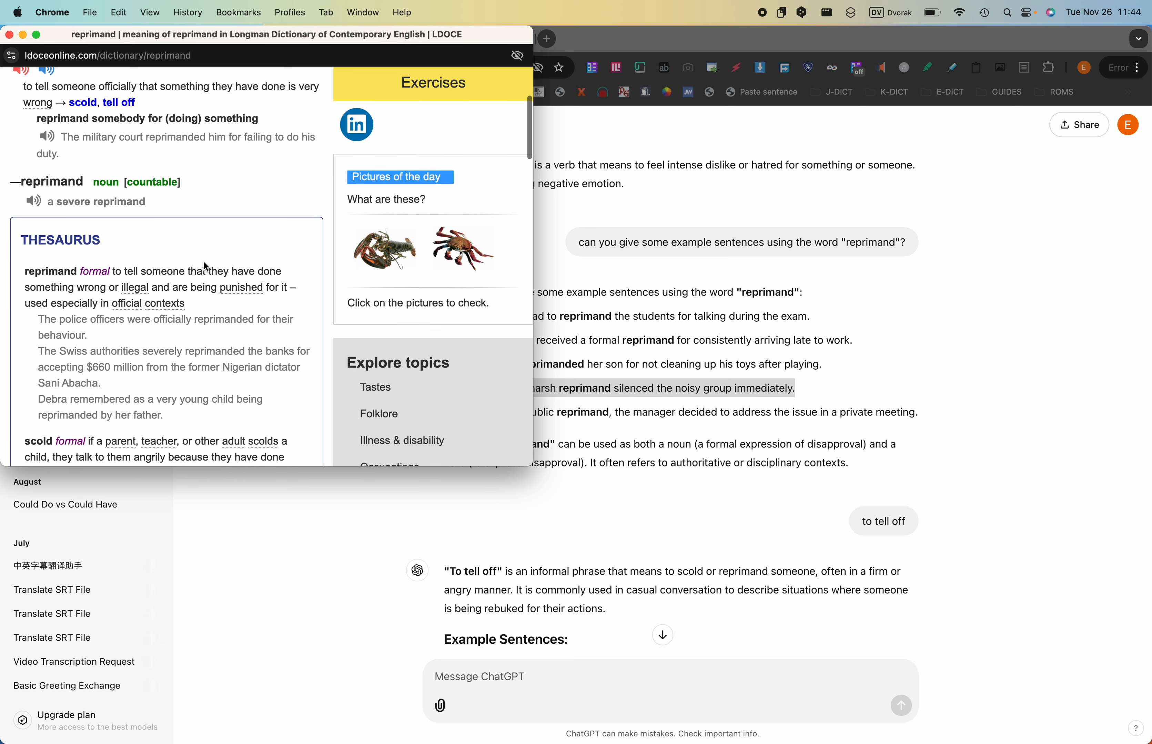
scroll(70, 297, "up", 3)
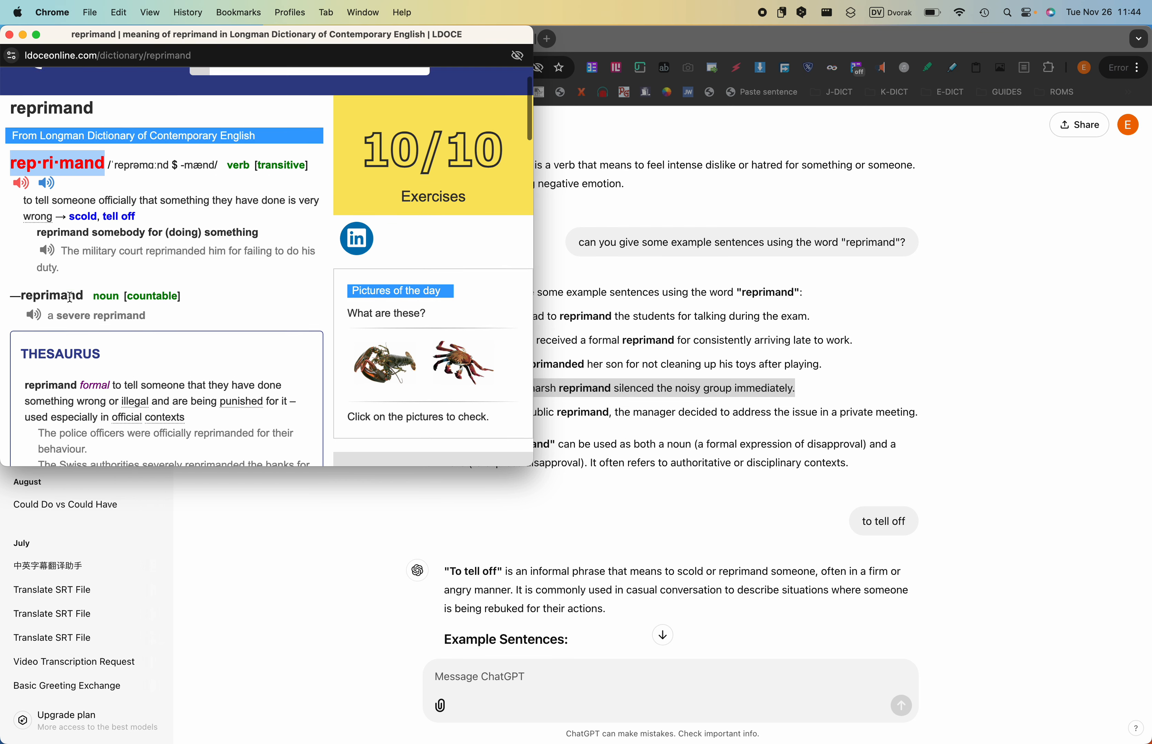
scroll(71, 296, "down", 1)
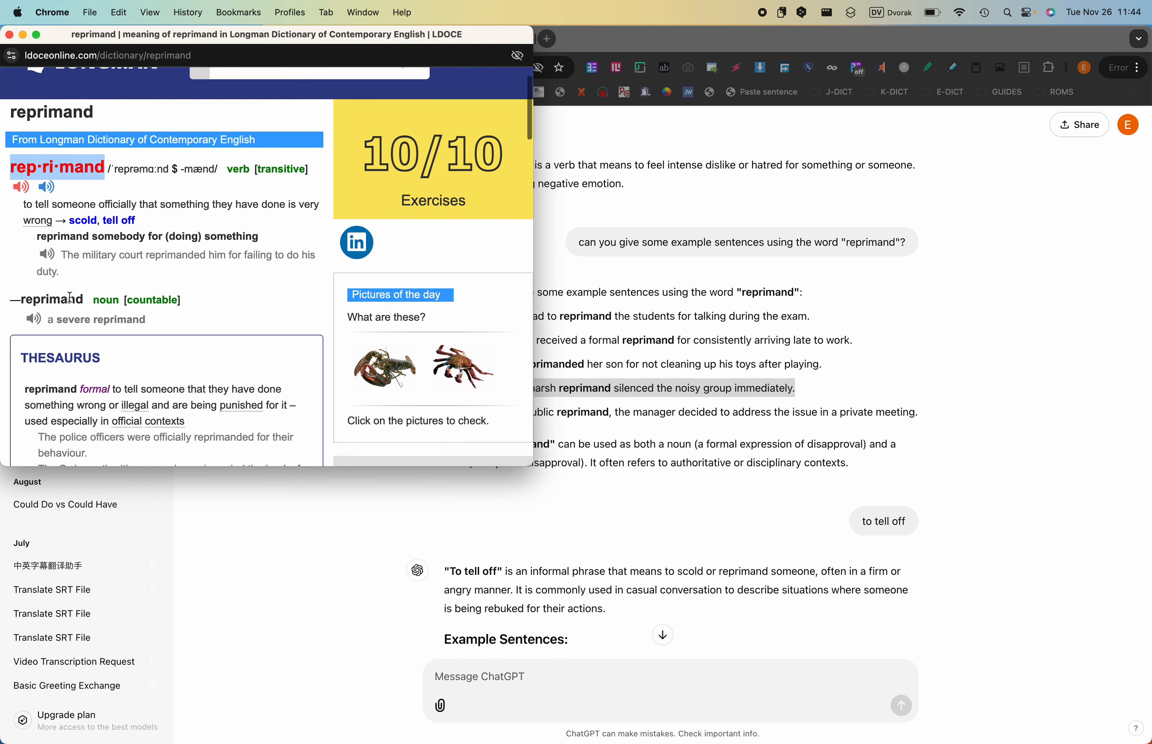
scroll(70, 296, "down", 3)
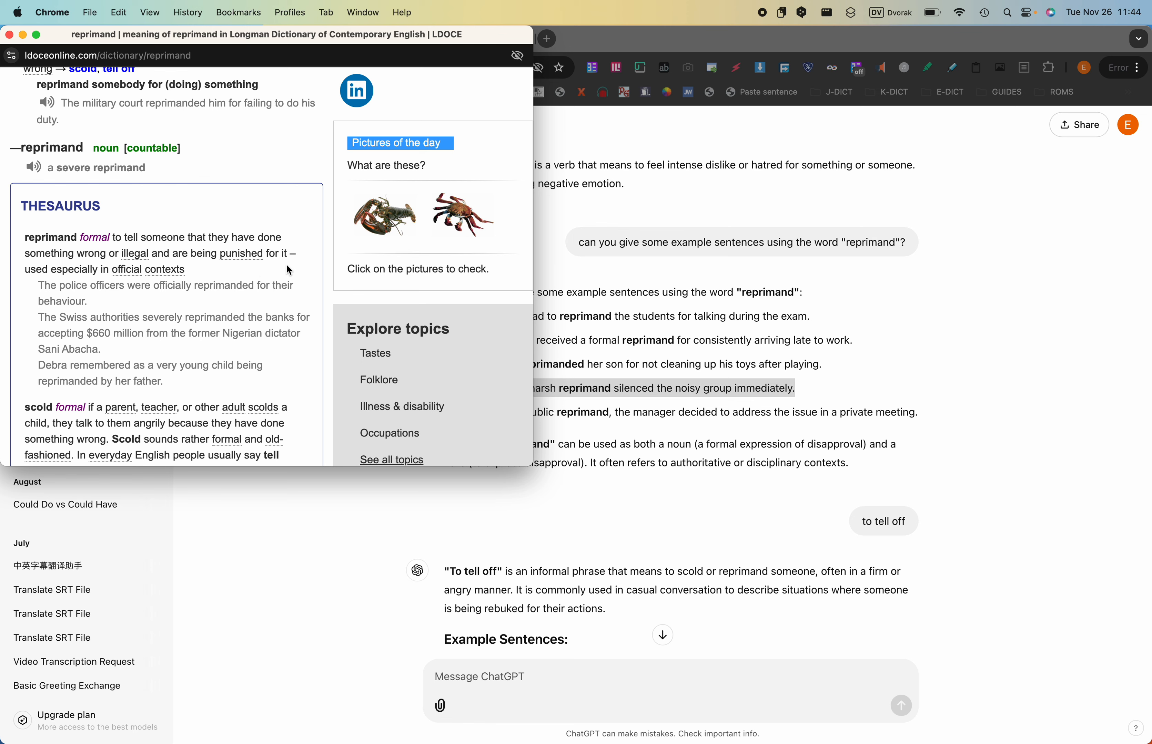
double_click(116, 236)
left_click_drag(117, 239, 96, 251)
key("super+c")
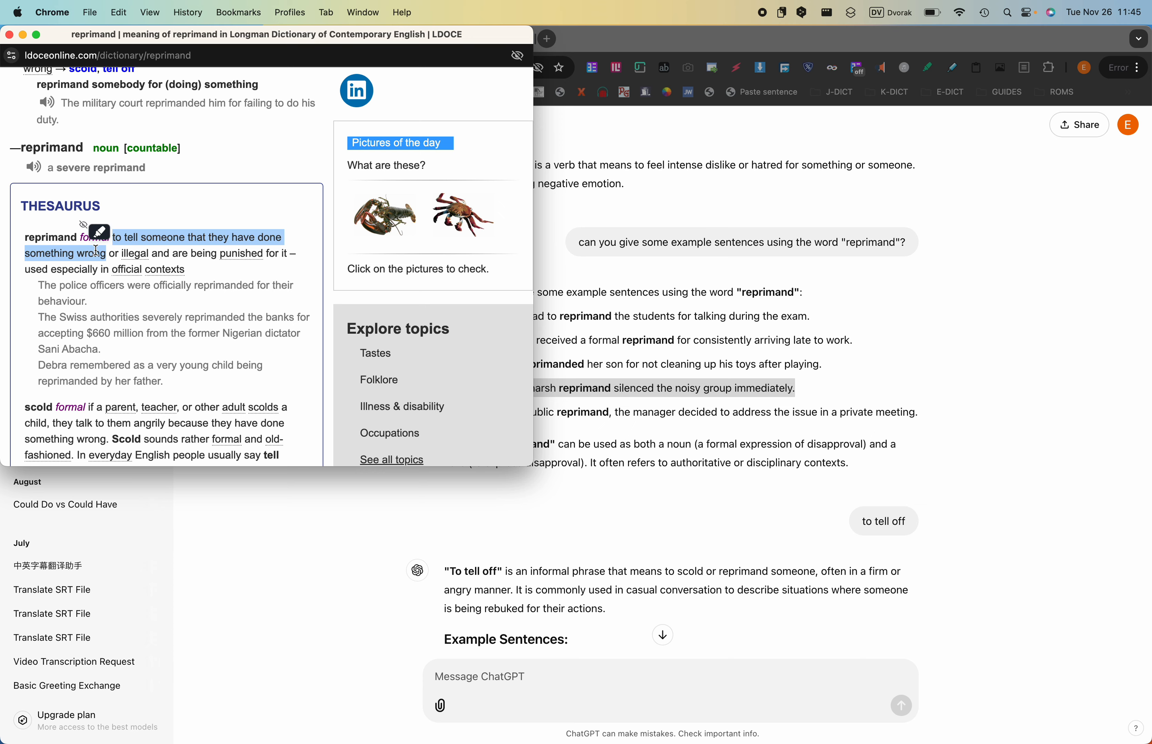
- Replace the whole definition field of the Anki card with the copied "to tell someone that they have done something wrong"
key("ctrl+Right")
scroll(334, 448, "up", 8)
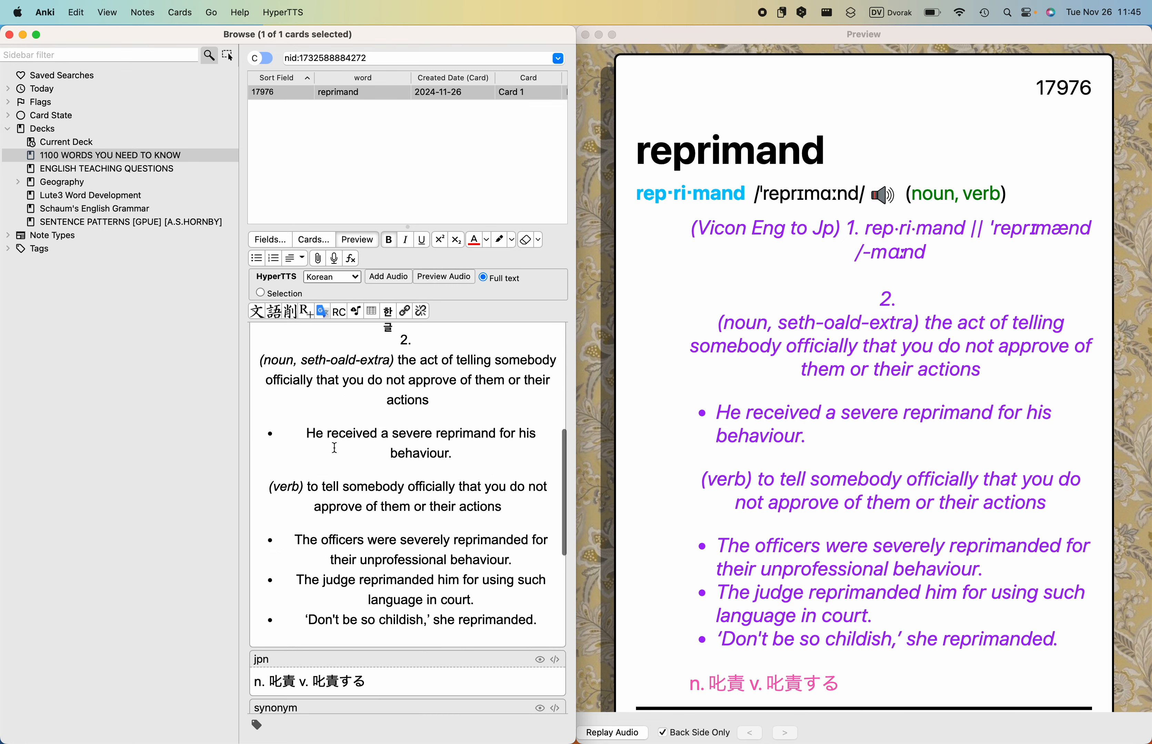
scroll(334, 448, "up", 5)
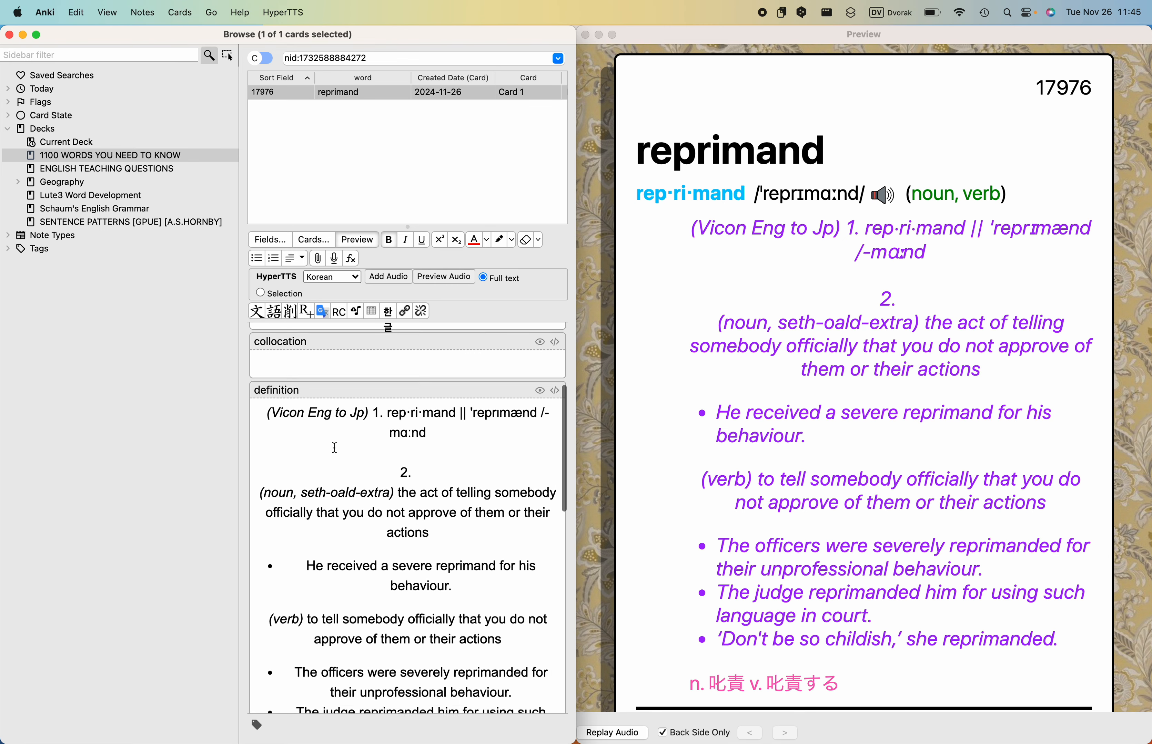
scroll(334, 447, "down", 1)
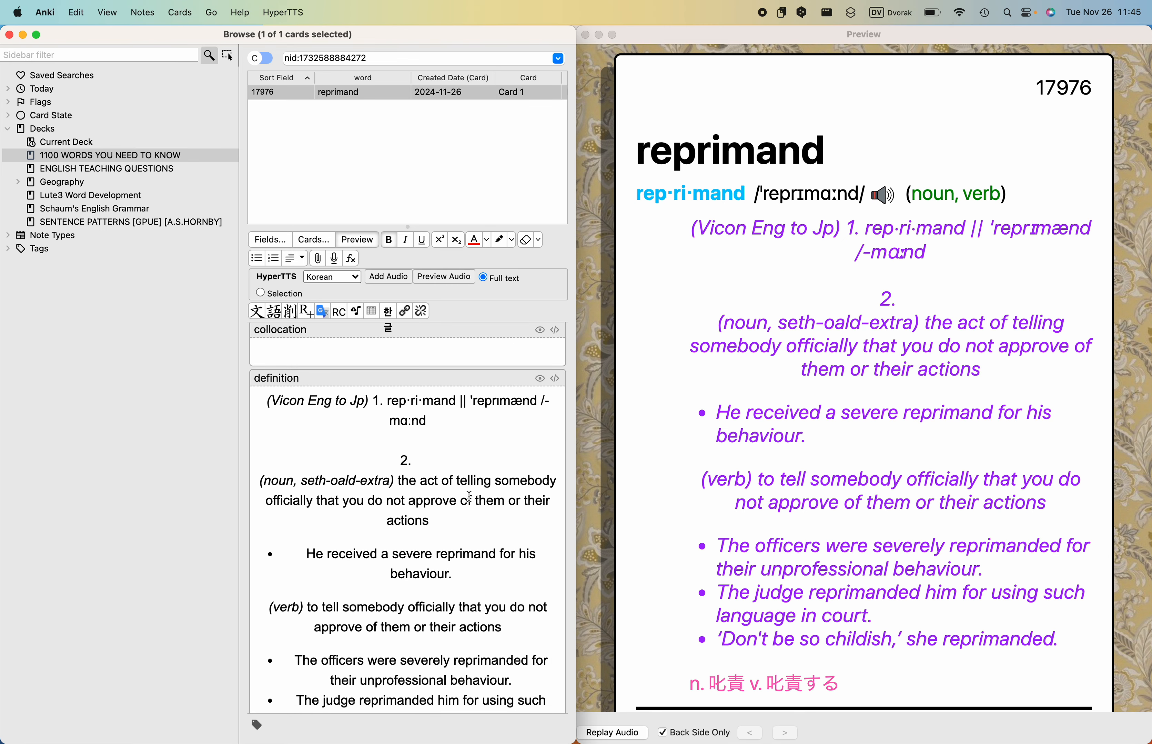
left_click(455, 509)
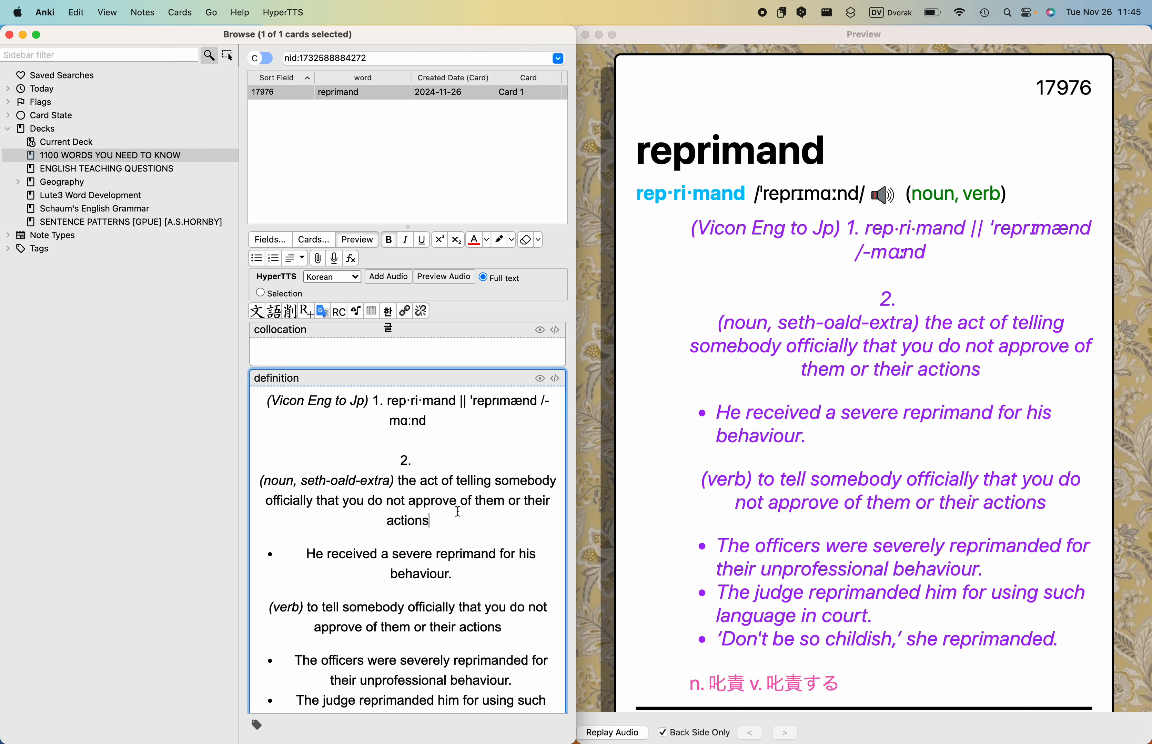
key("super+a")
key("BackSpace")
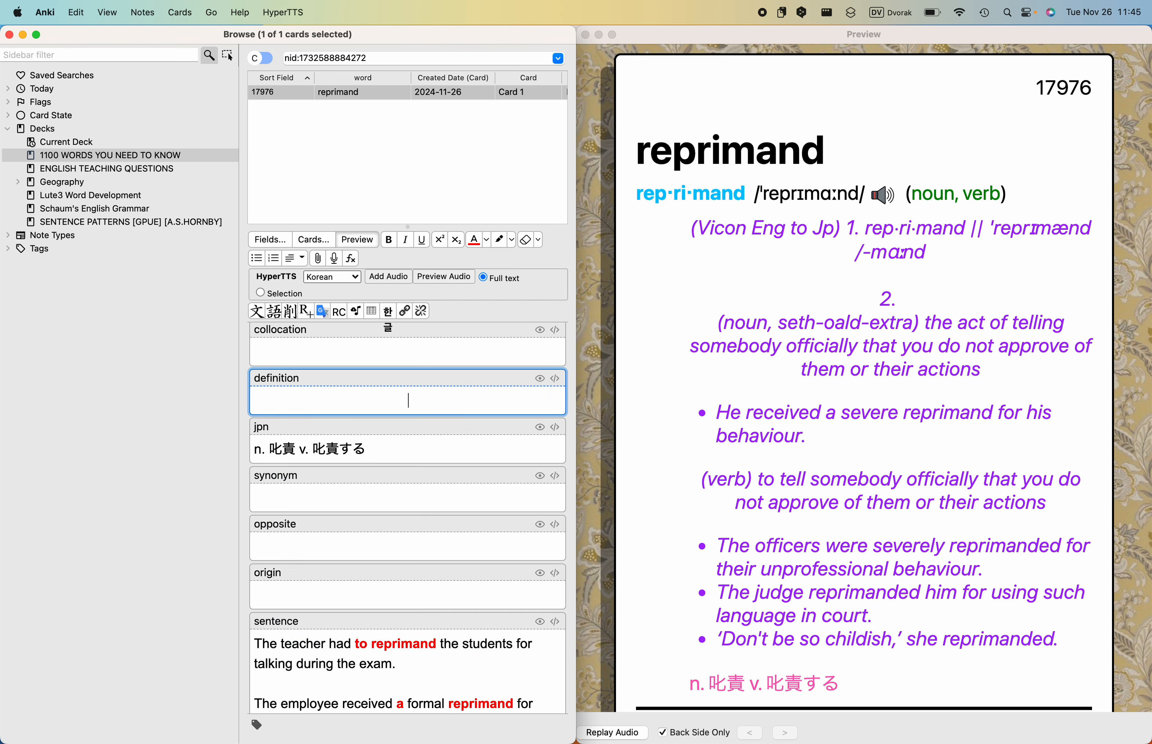
key("super+v")
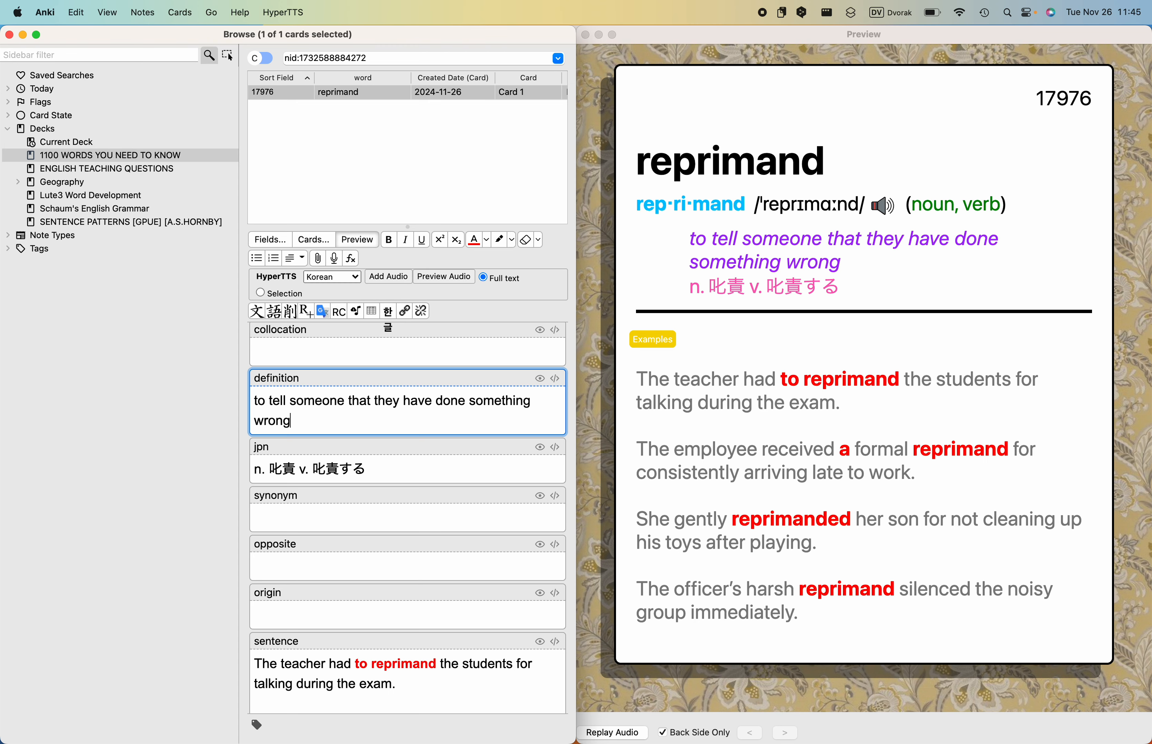
- Switch to the Longman page in Chrome, find the origin of reprimand and check the origin of its REPRESS cross-reference
key("super+Tab")
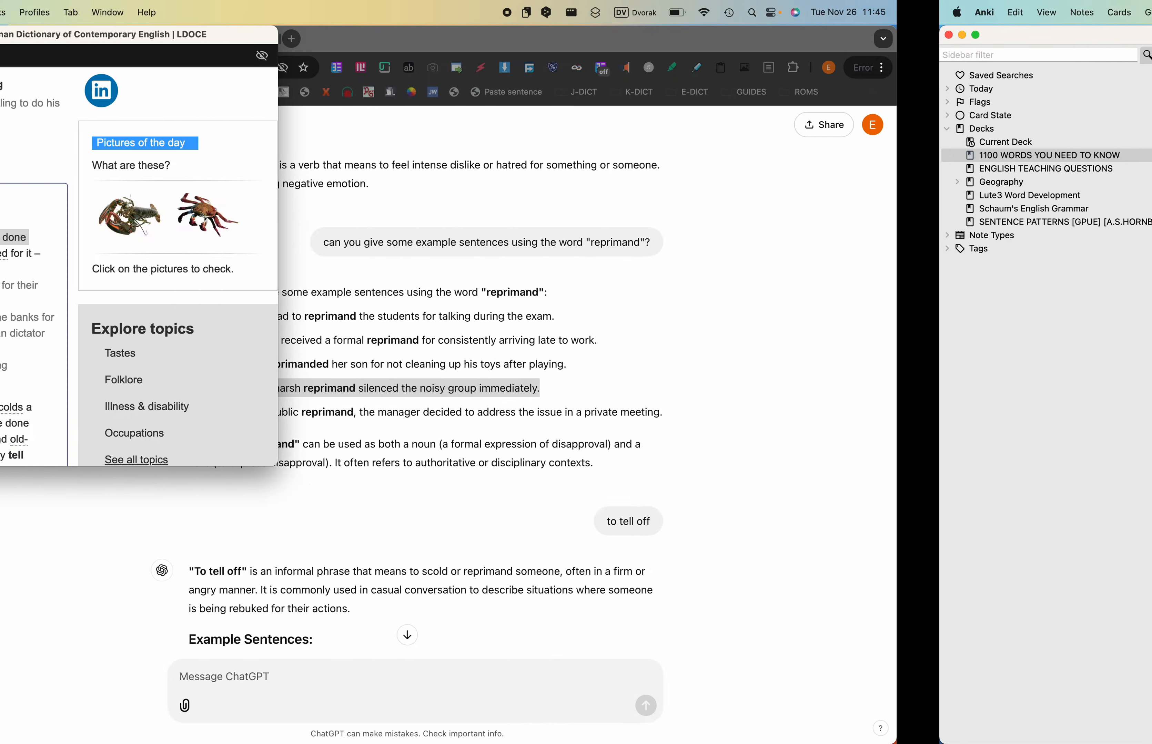
scroll(301, 322, "down", 15)
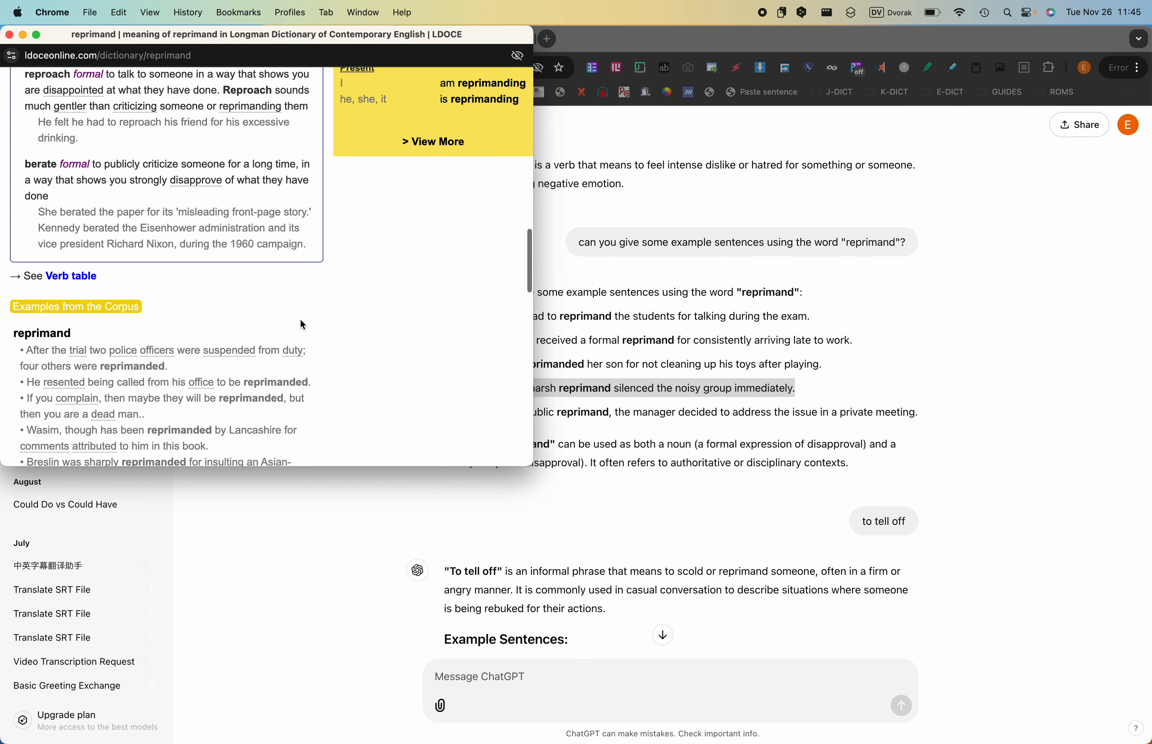
scroll(303, 324, "down", 10)
scroll(303, 324, "down", 8)
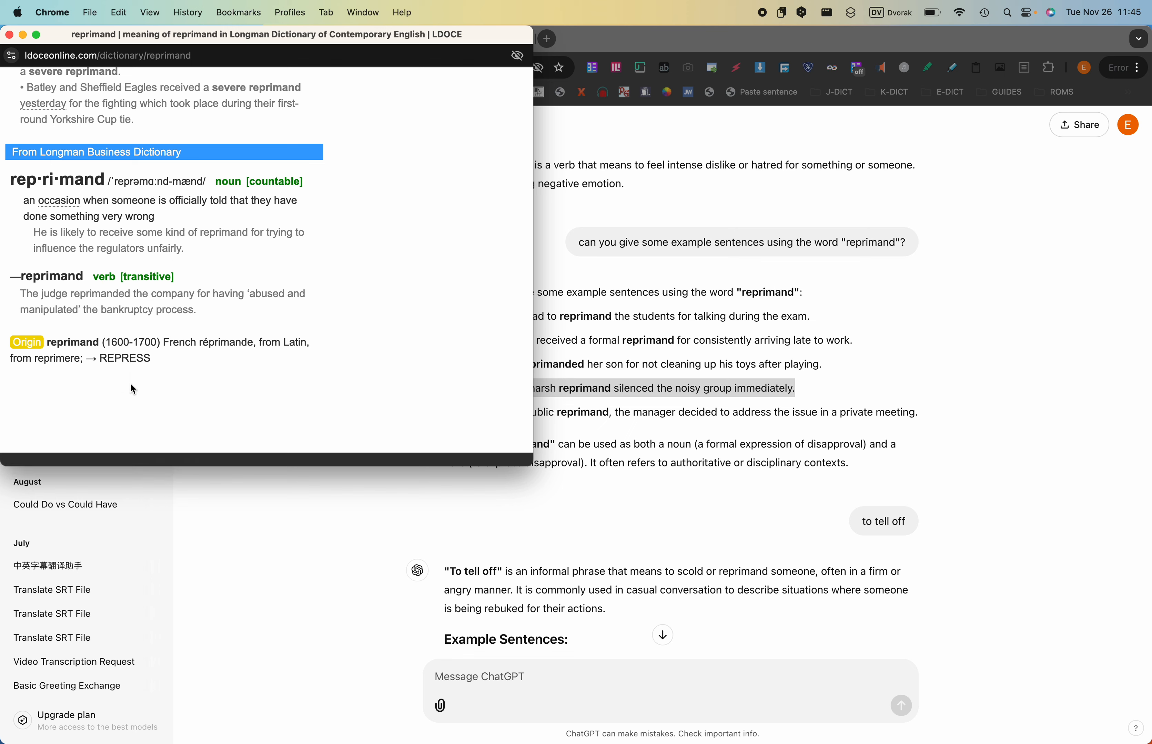
left_click(125, 359)
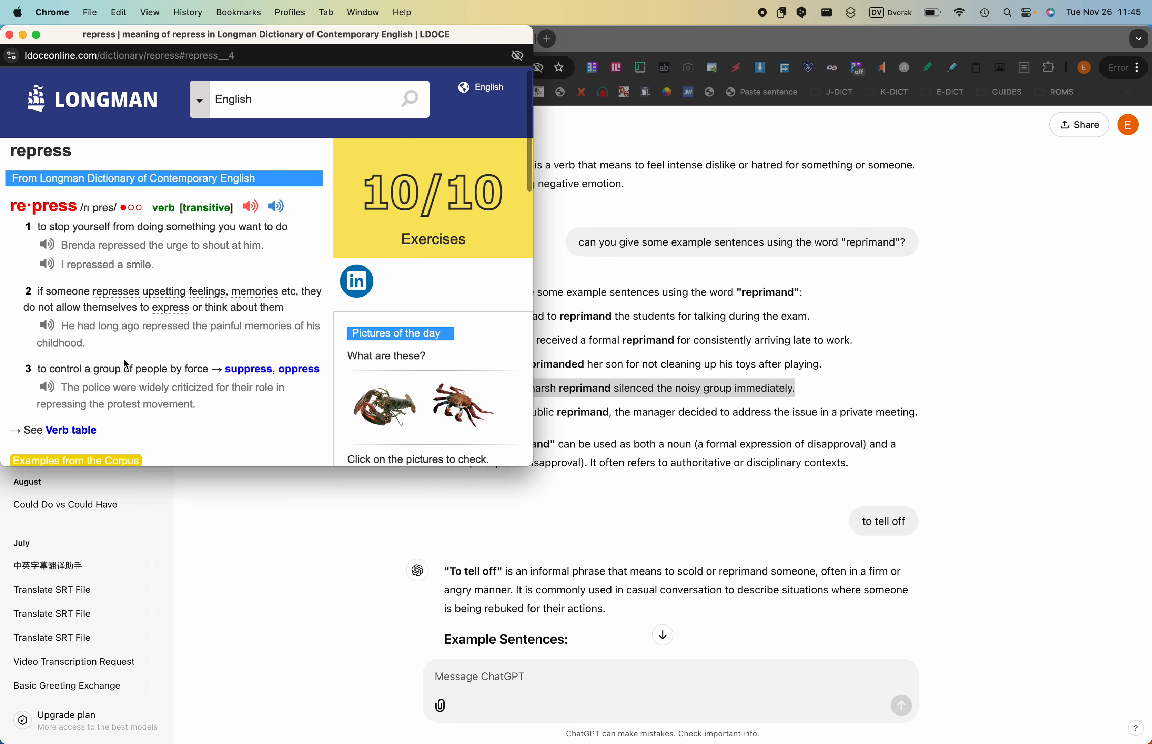
scroll(125, 364, "down", 15)
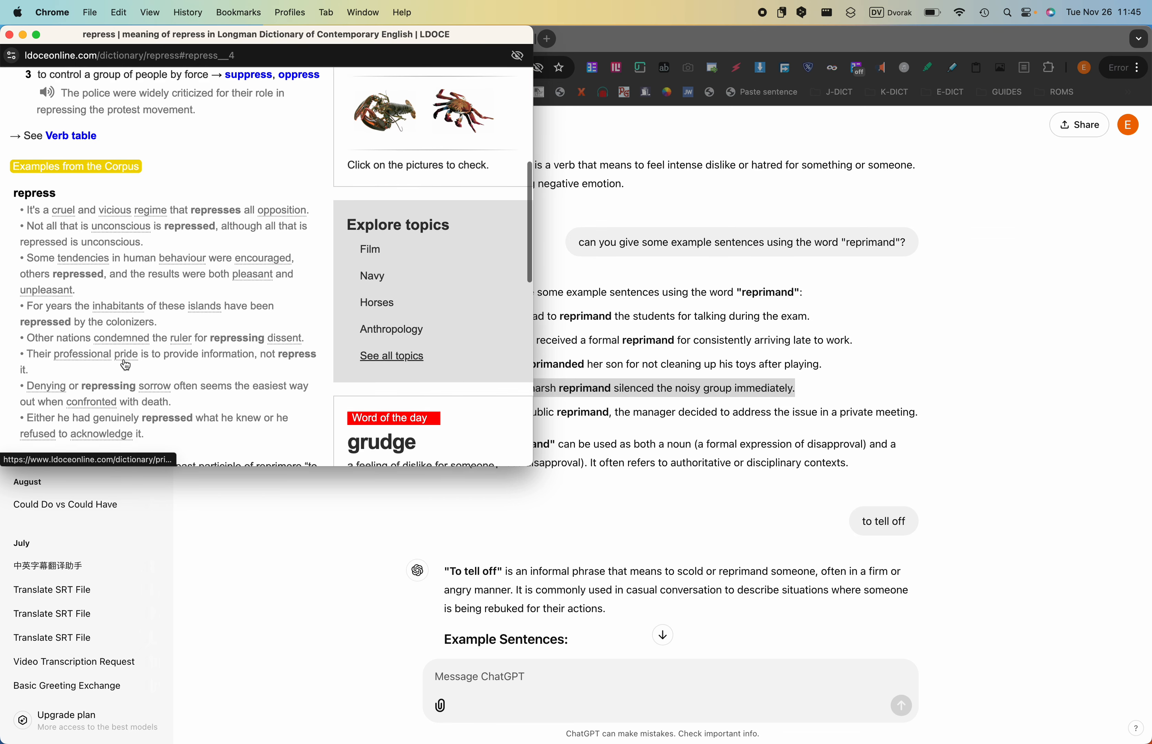
scroll(123, 361, "up", 5)
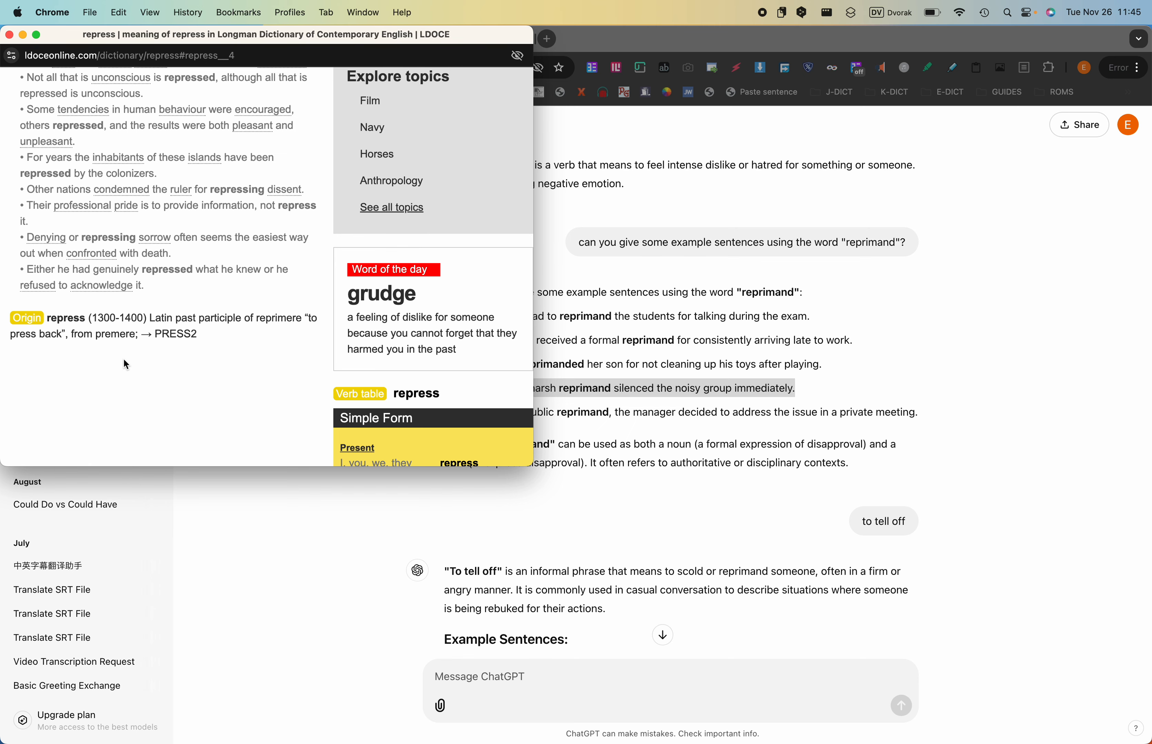
scroll(125, 364, "left", 5)
- Copy Longman's "reprimand (1600-1700) French réprimande, from Latin, from reprimere; → REPRESS" into the Anki card's origin field and refresh the preview
left_click_drag(81, 342, 129, 361)
key("super+c")
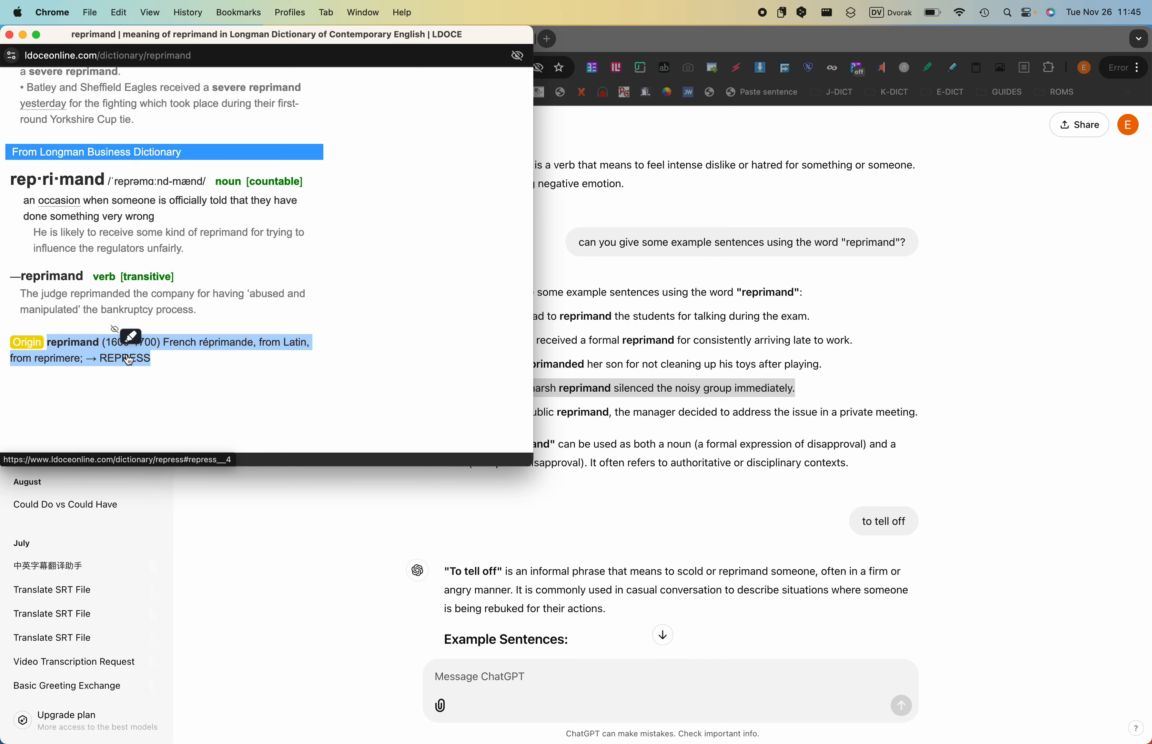
key("super+Tab")
scroll(422, 430, "down", 5)
left_click(422, 431)
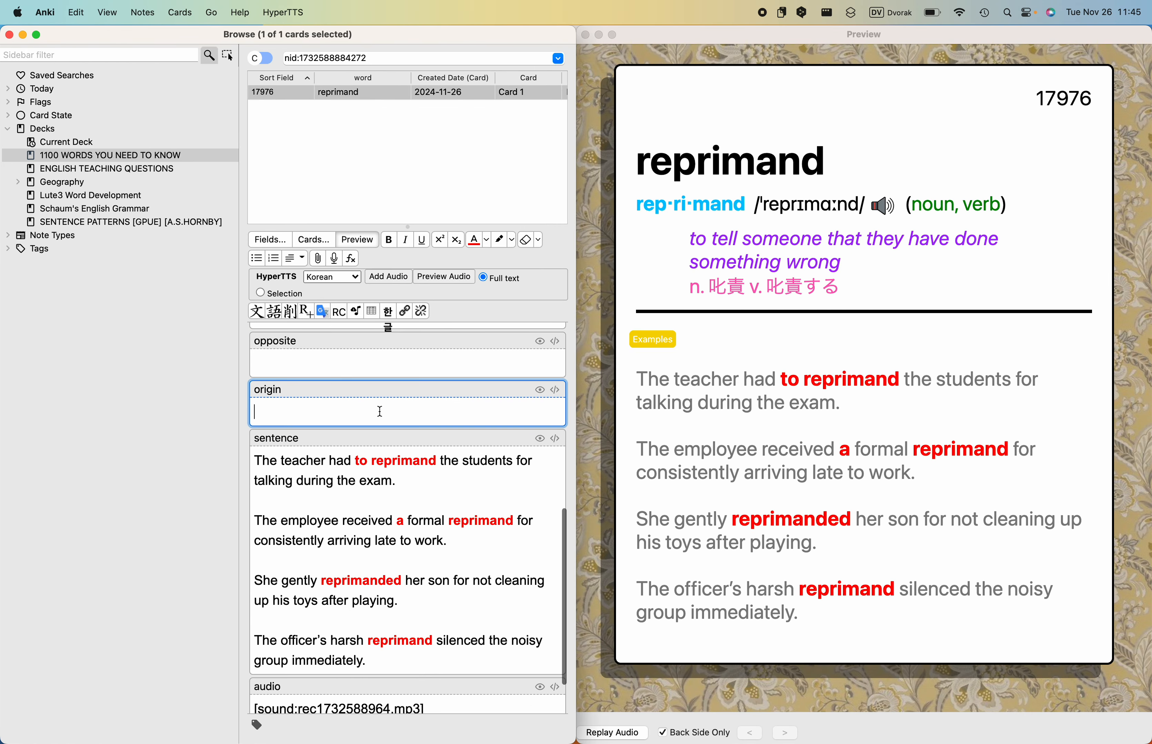
key("super+v")
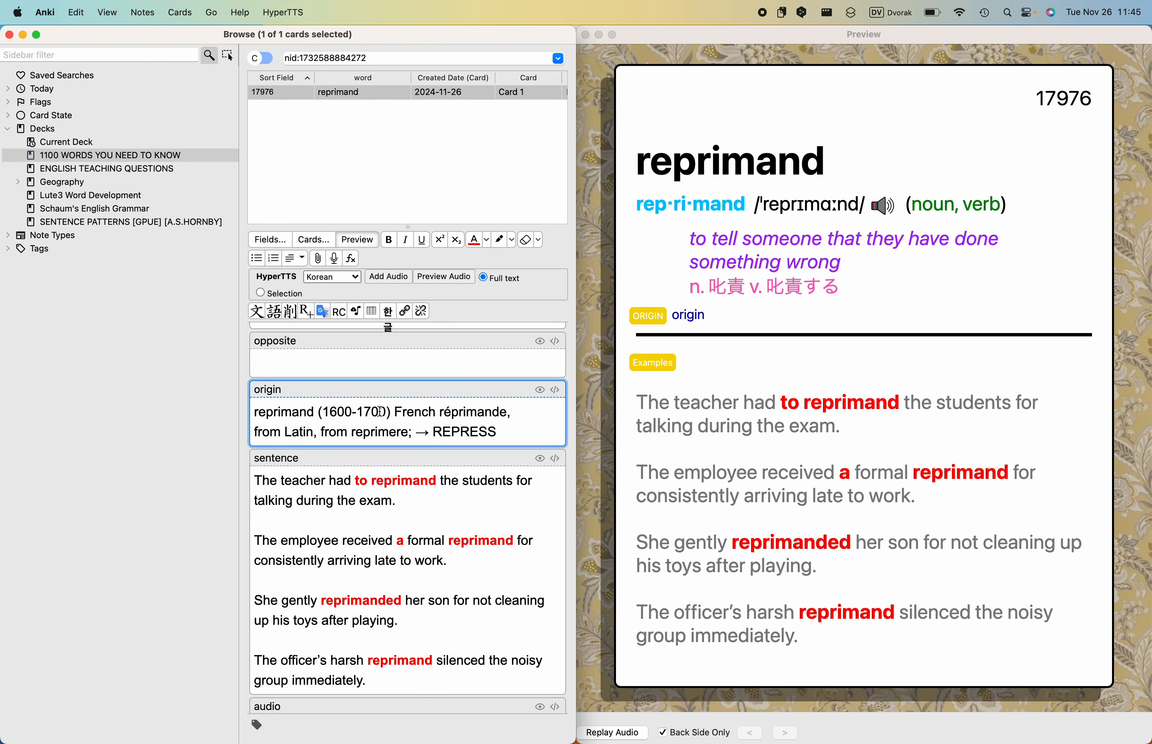
left_click(699, 306)
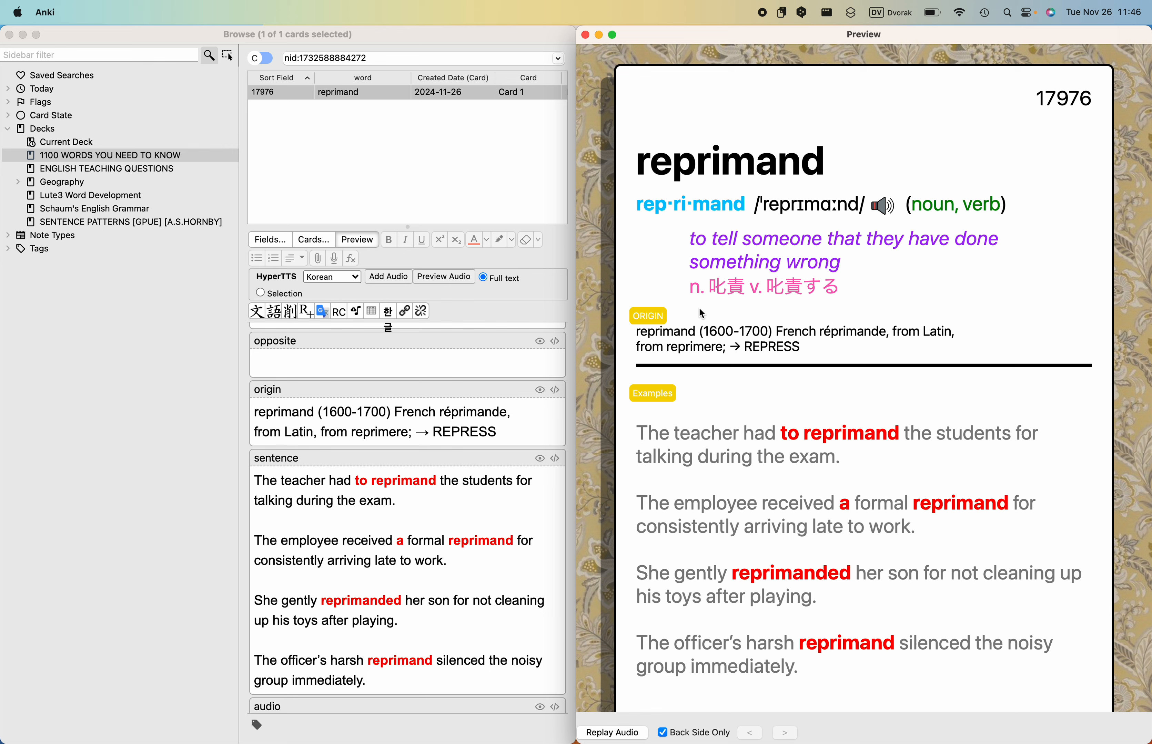
- Replace every &nbsp; code in the HTML source of the card's origin field with a plain space and reveal the origin in the preview
left_click(552, 387)
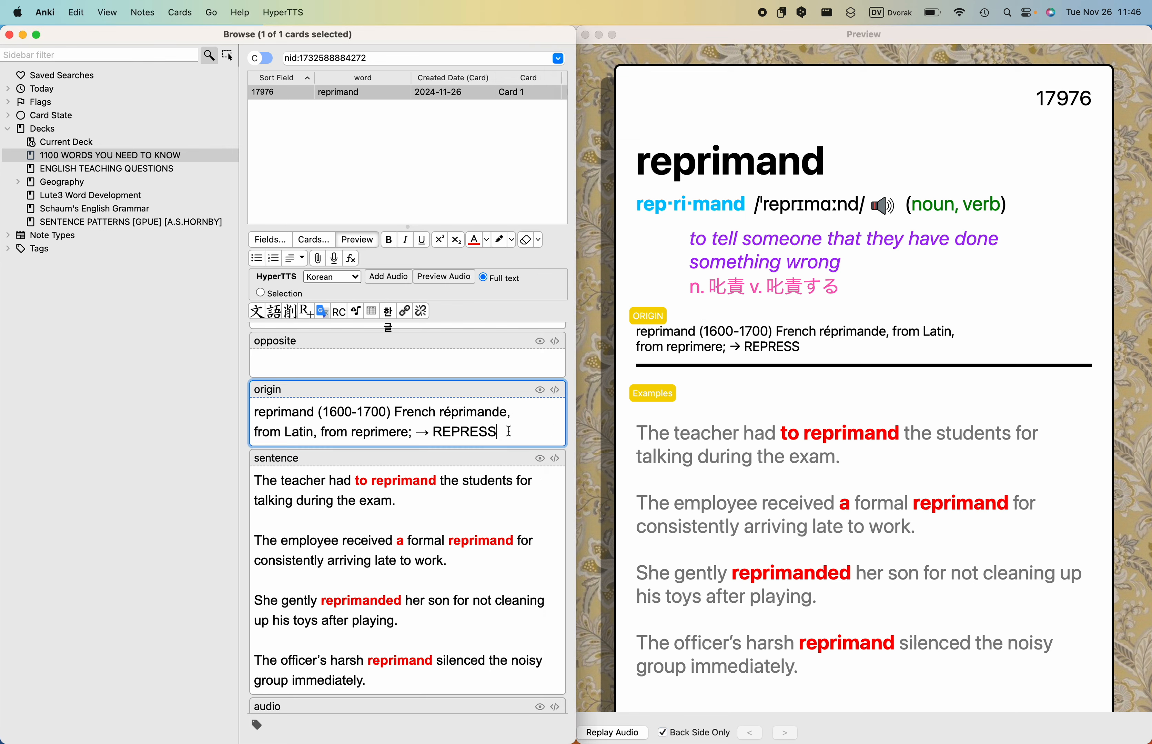
left_click(552, 387)
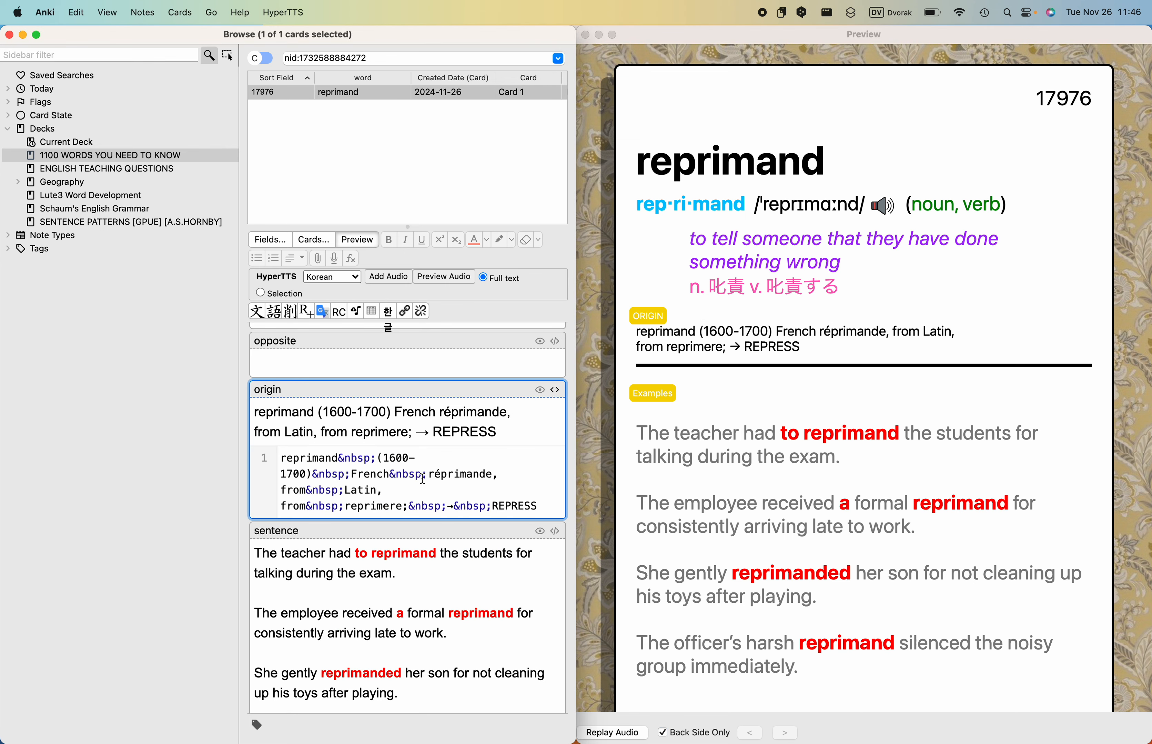
left_click_drag(428, 475, 392, 475)
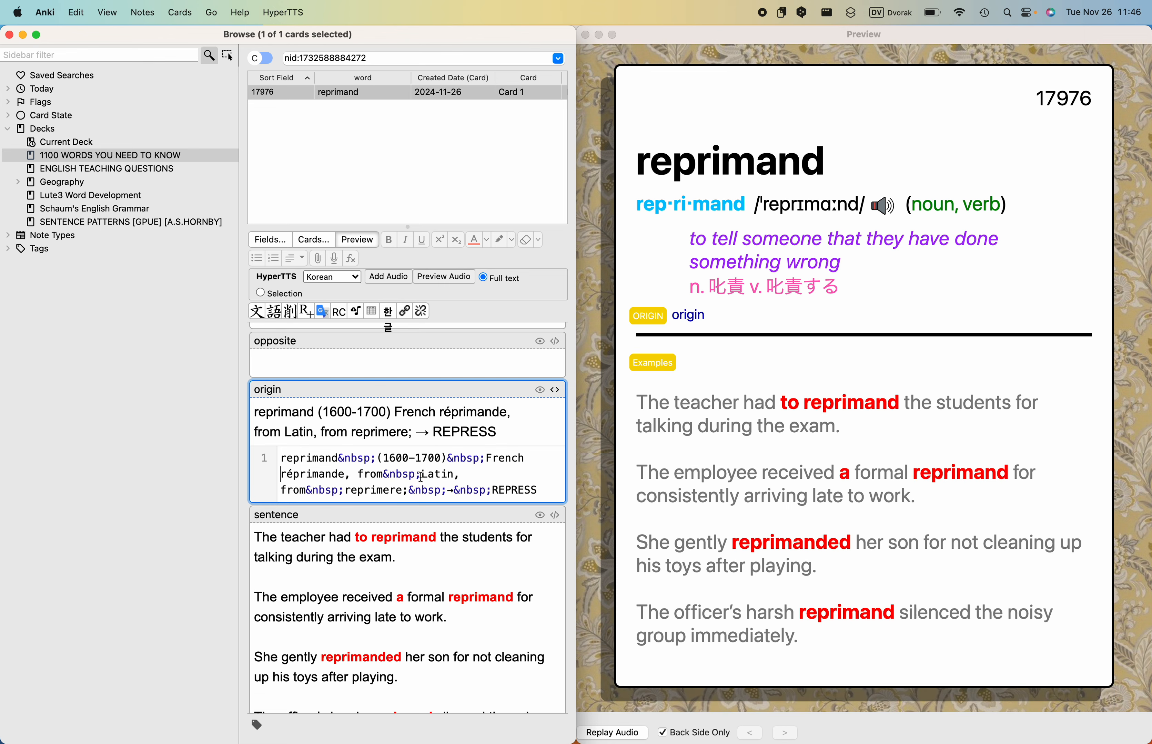
left_click_drag(420, 476, 307, 491)
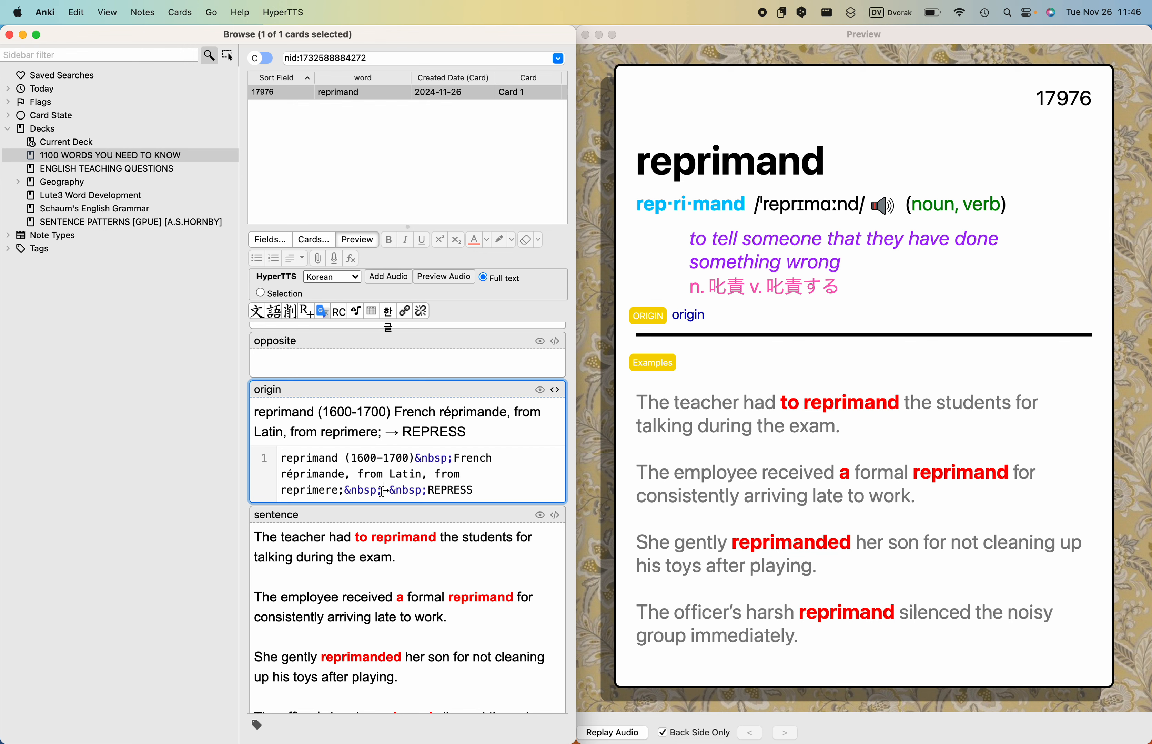
left_click_drag(382, 491, 340, 491)
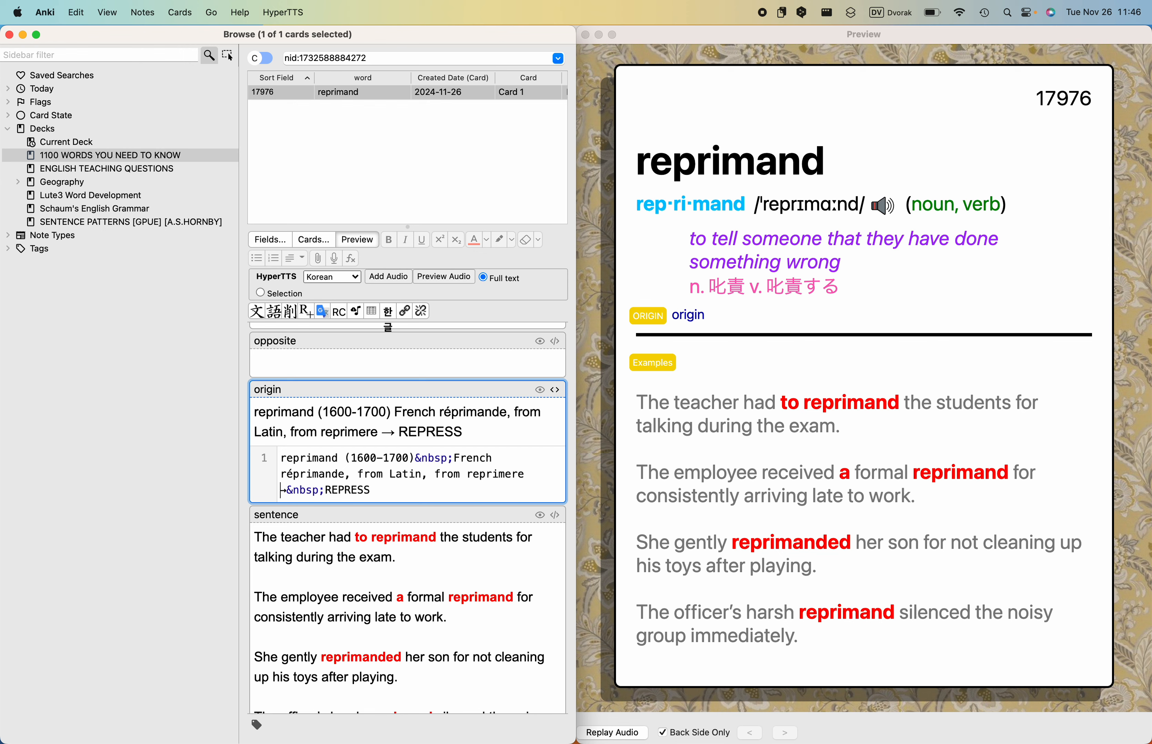
type(";")
left_click_drag(324, 490, 288, 490)
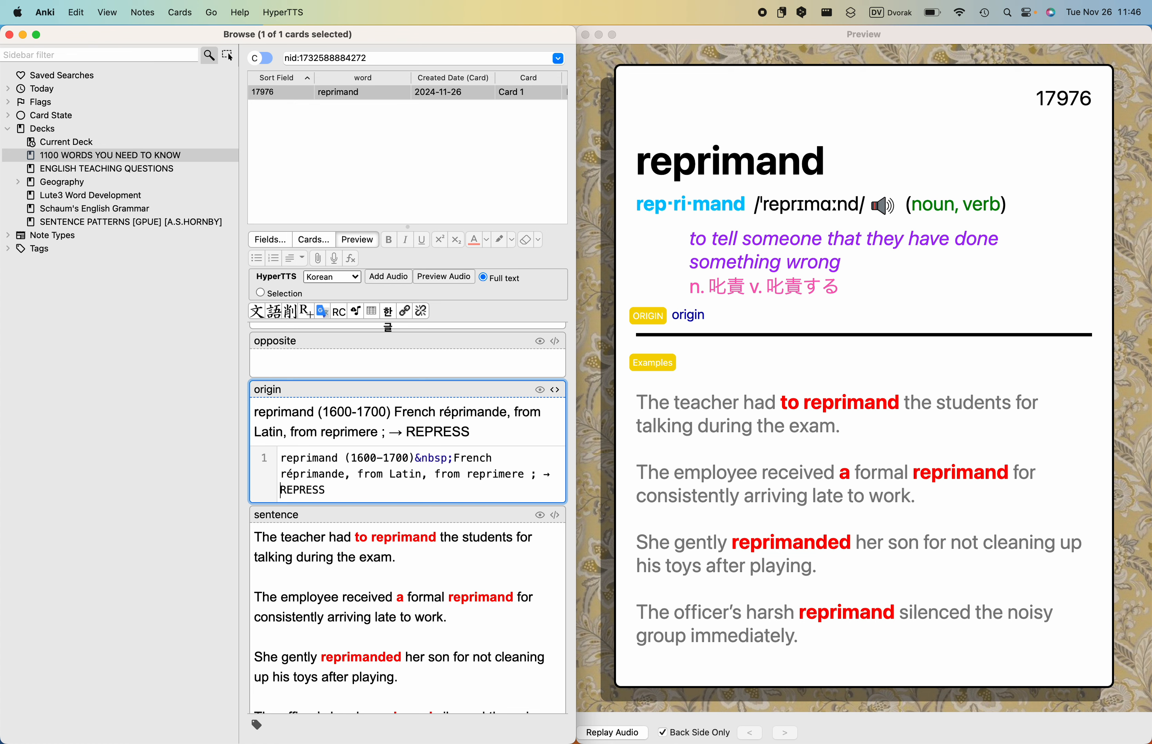
left_click_drag(454, 458, 417, 460)
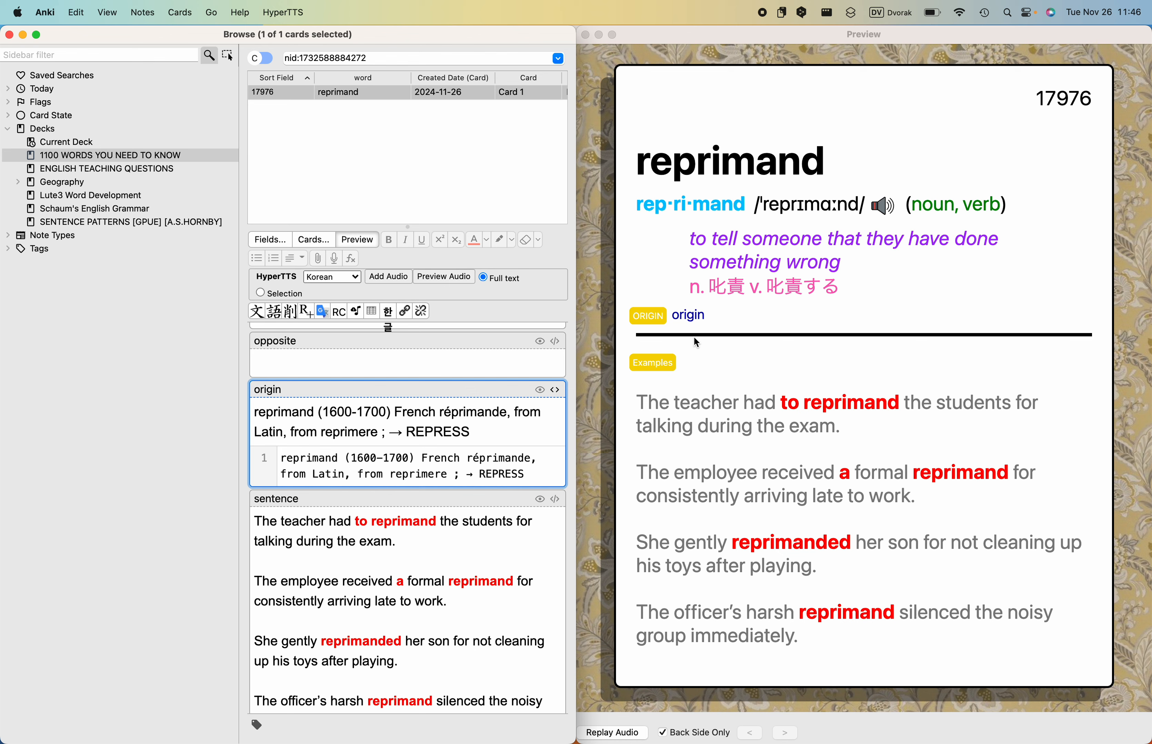
left_click(691, 324)
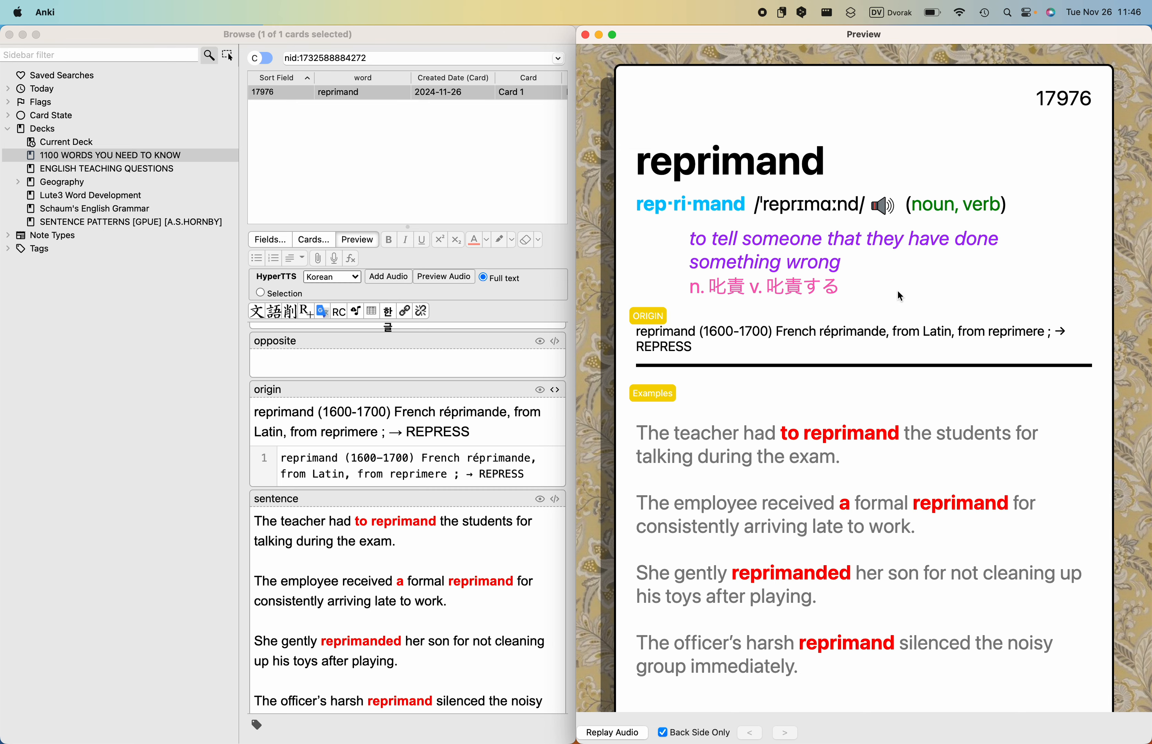
- Switch to the Lute reading page in Chrome, look up reprimand in the Collins dictionary and read its verb definition, usage label and examples
key("ctrl+Left")
left_click(920, 312)
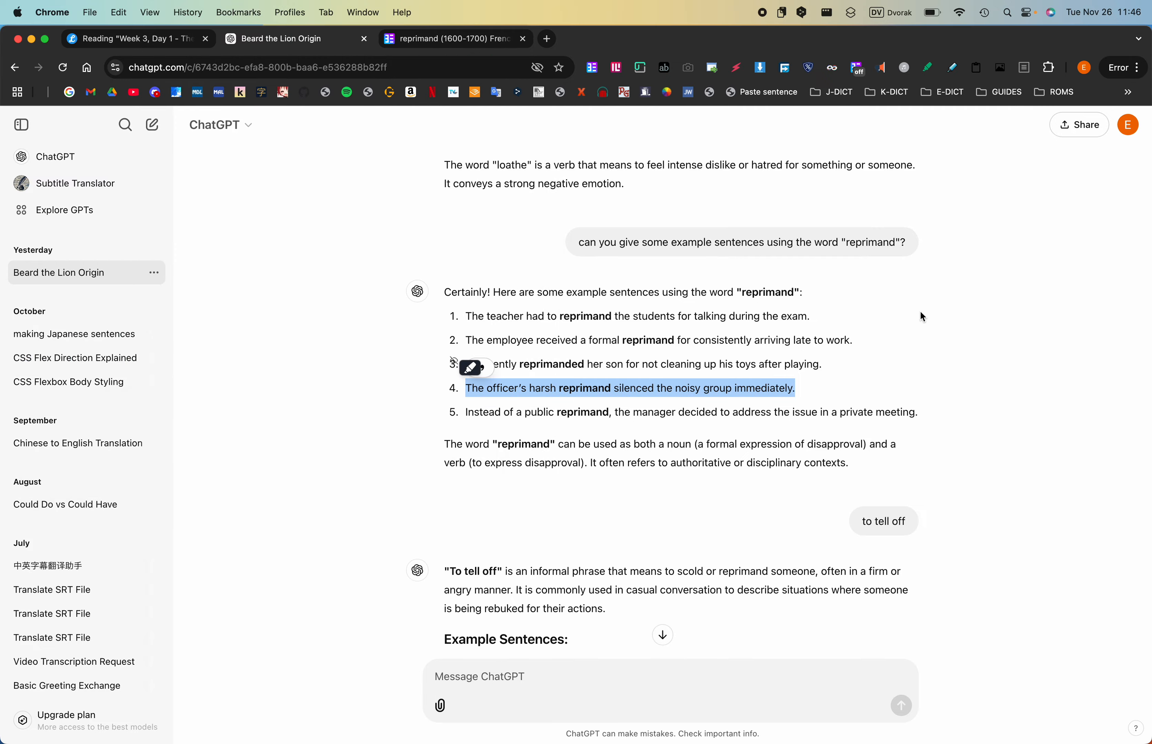
key("ctrl+Up")
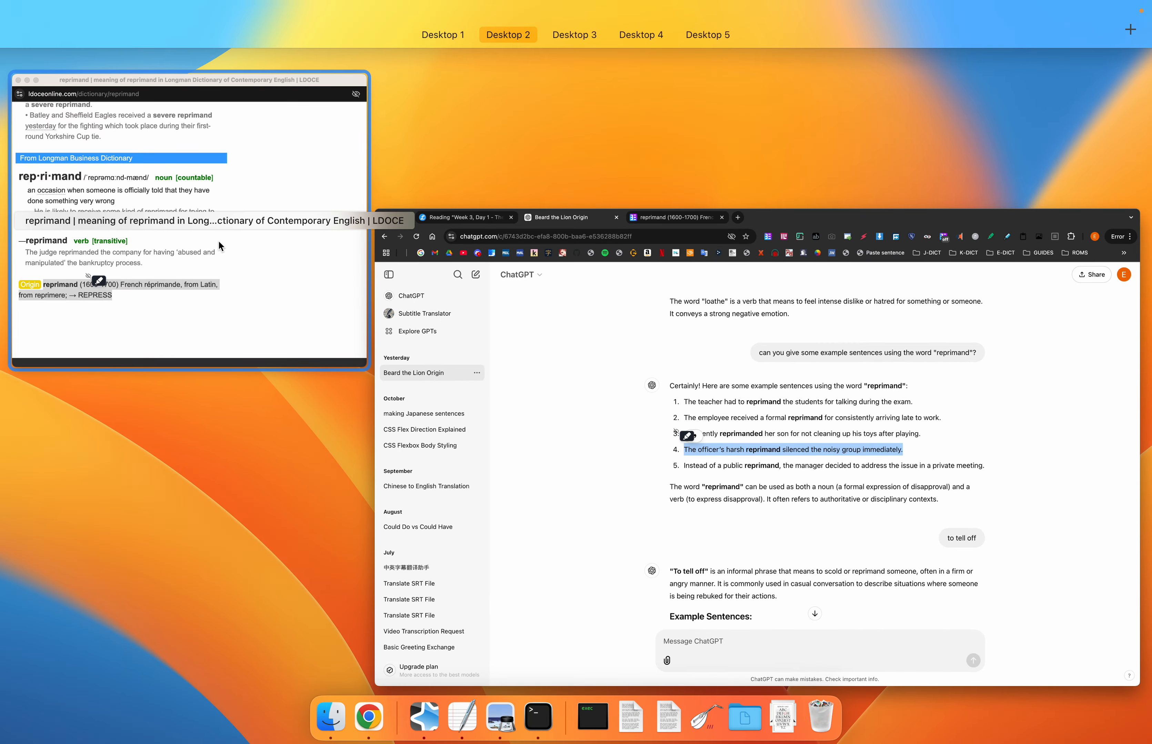
left_click(222, 244)
left_click(545, 216)
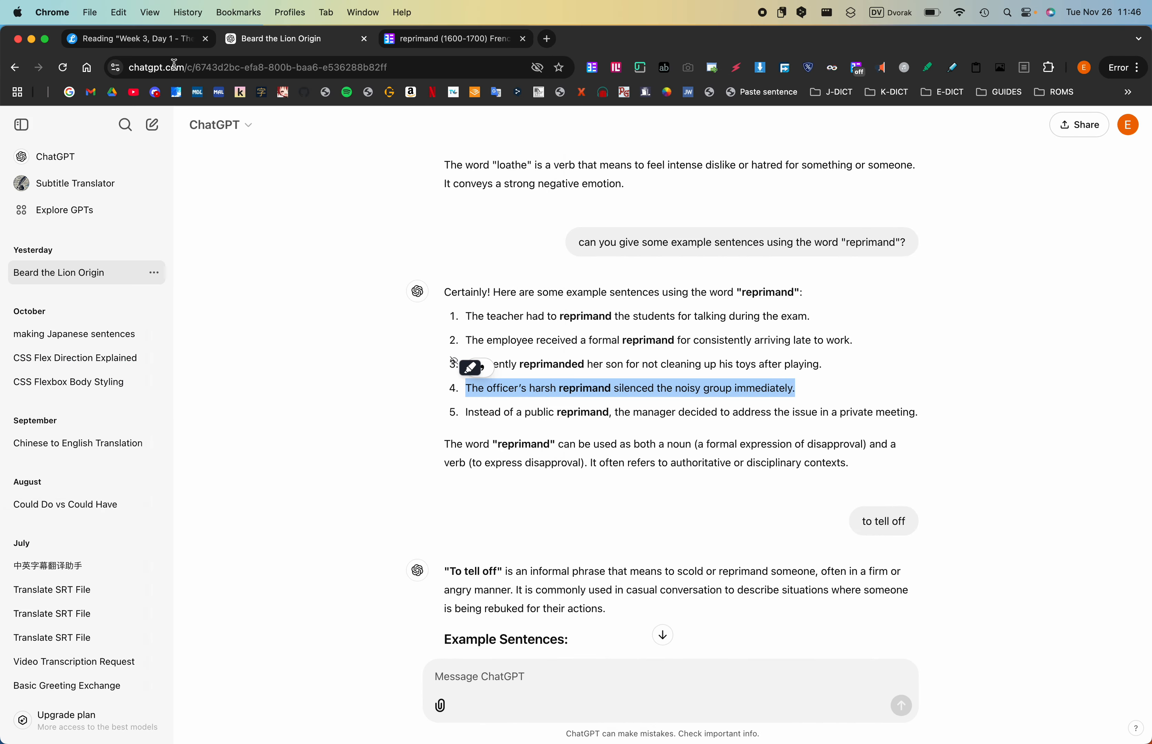
left_click(153, 40)
left_click(800, 348)
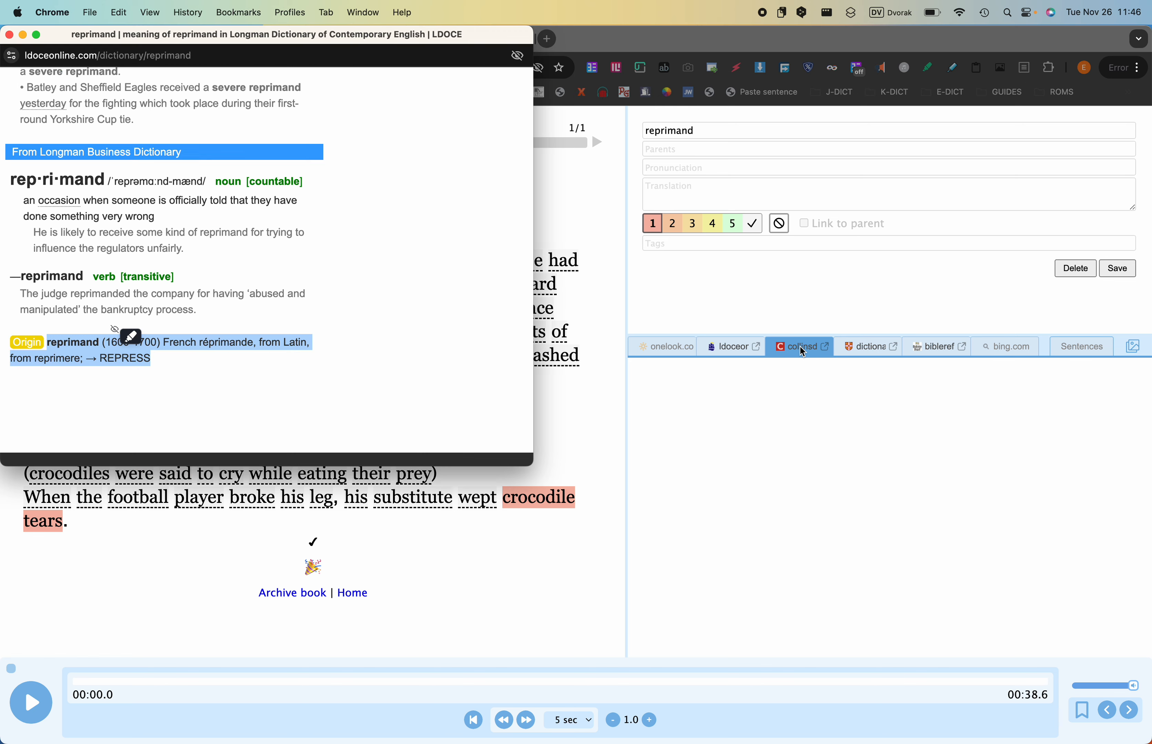
scroll(228, 358, "down", 1)
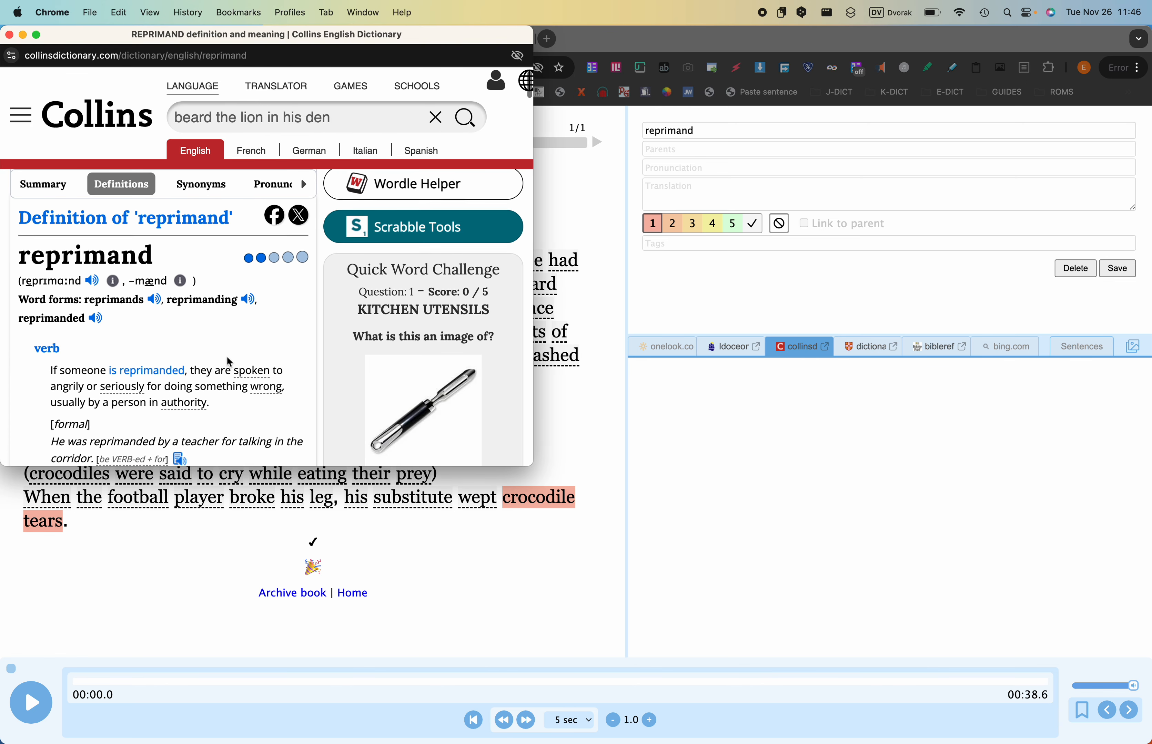
scroll(229, 362, "down", 1)
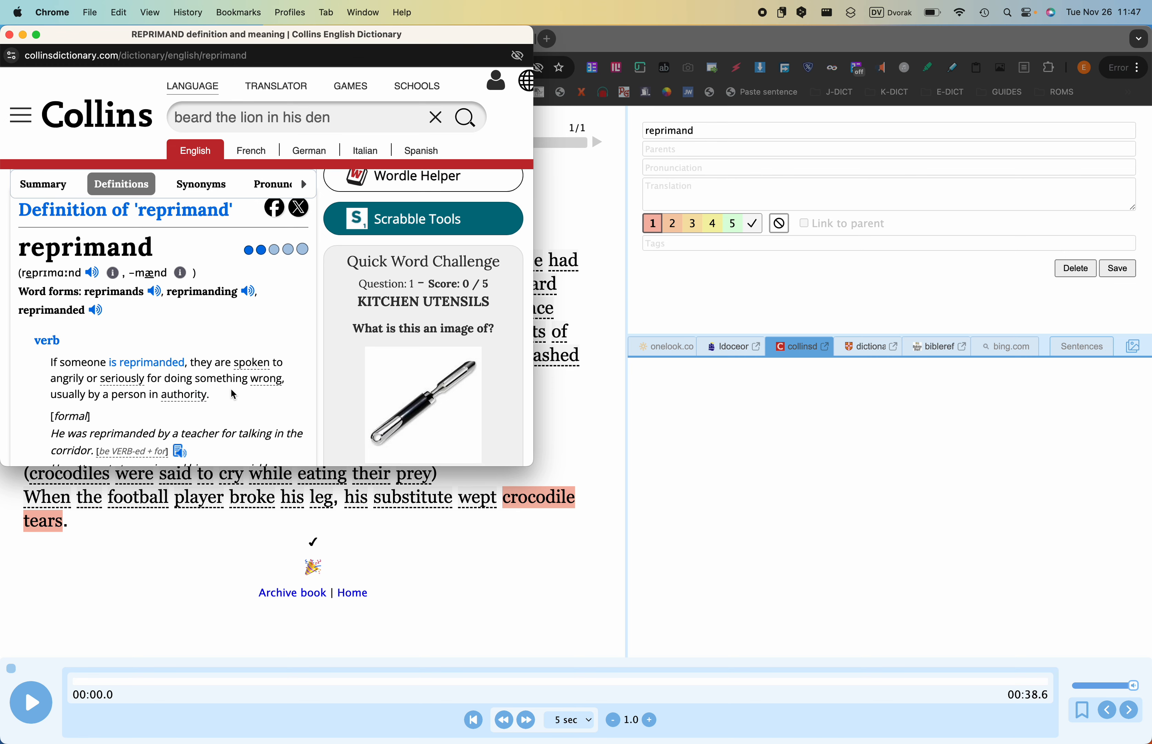
scroll(231, 391, "down", 3)
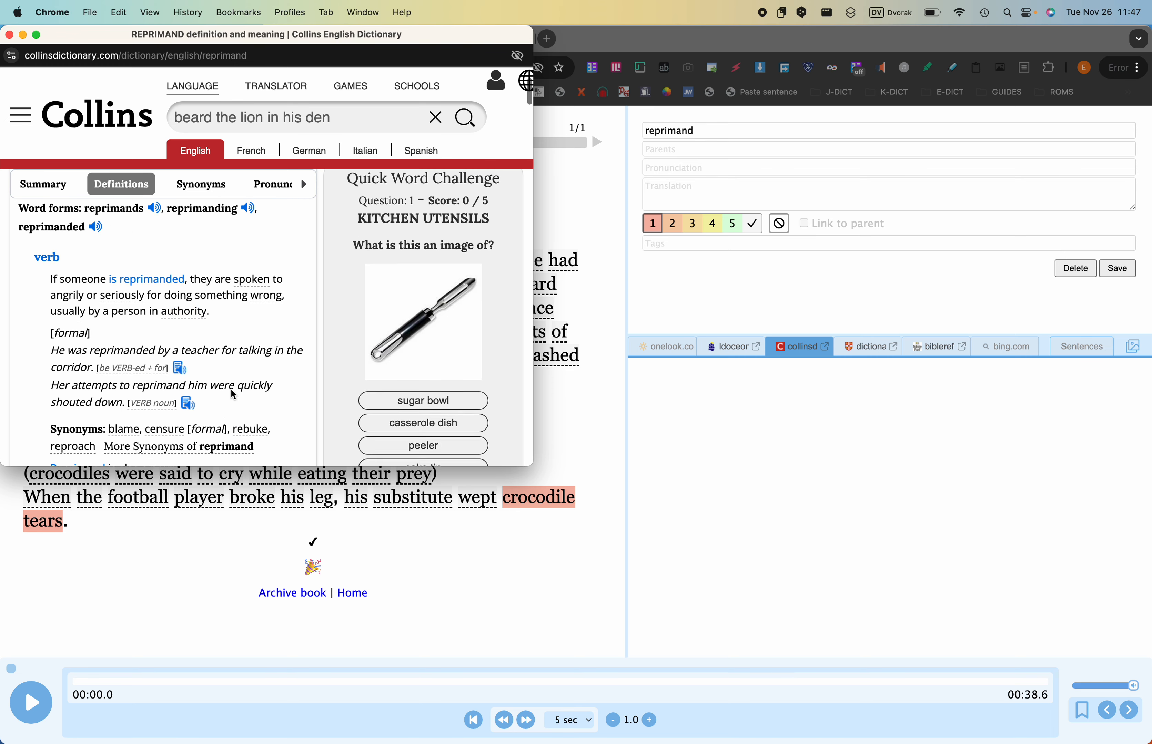
- Back in Anki, add ", formal" after "noun, verb" in the card's part-of-speech field and italicize the word formal
key("ctrl+Right")
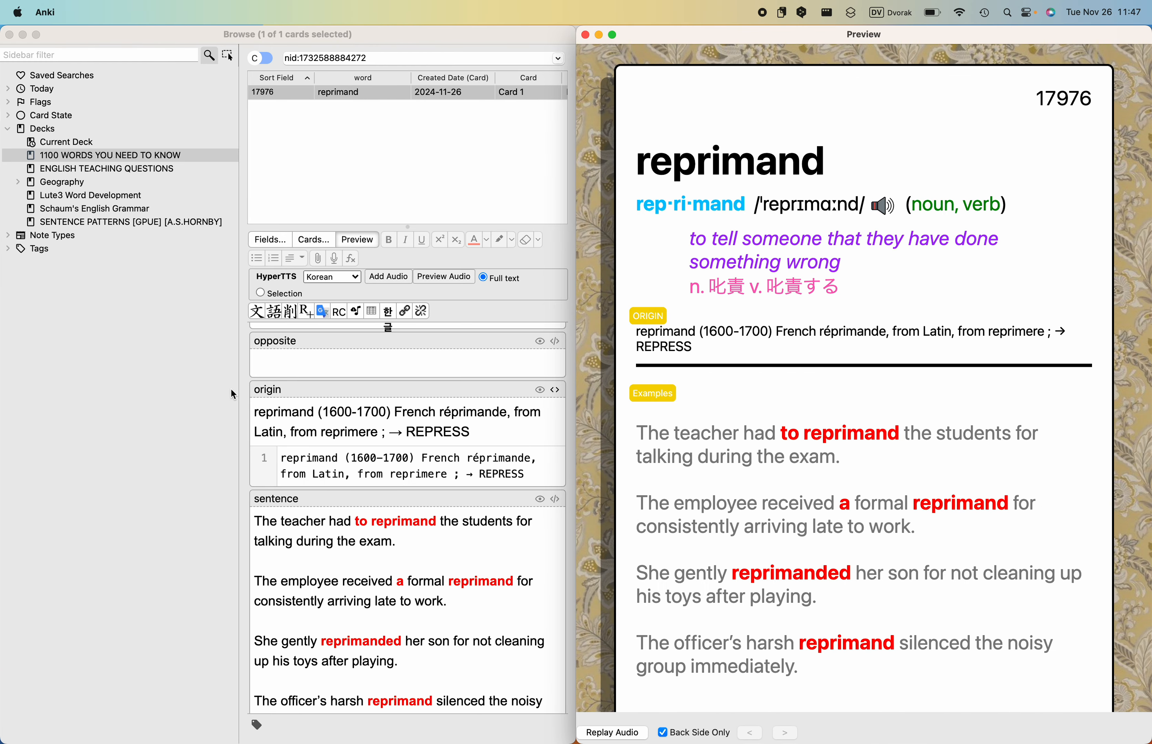
scroll(345, 398, "up", 8)
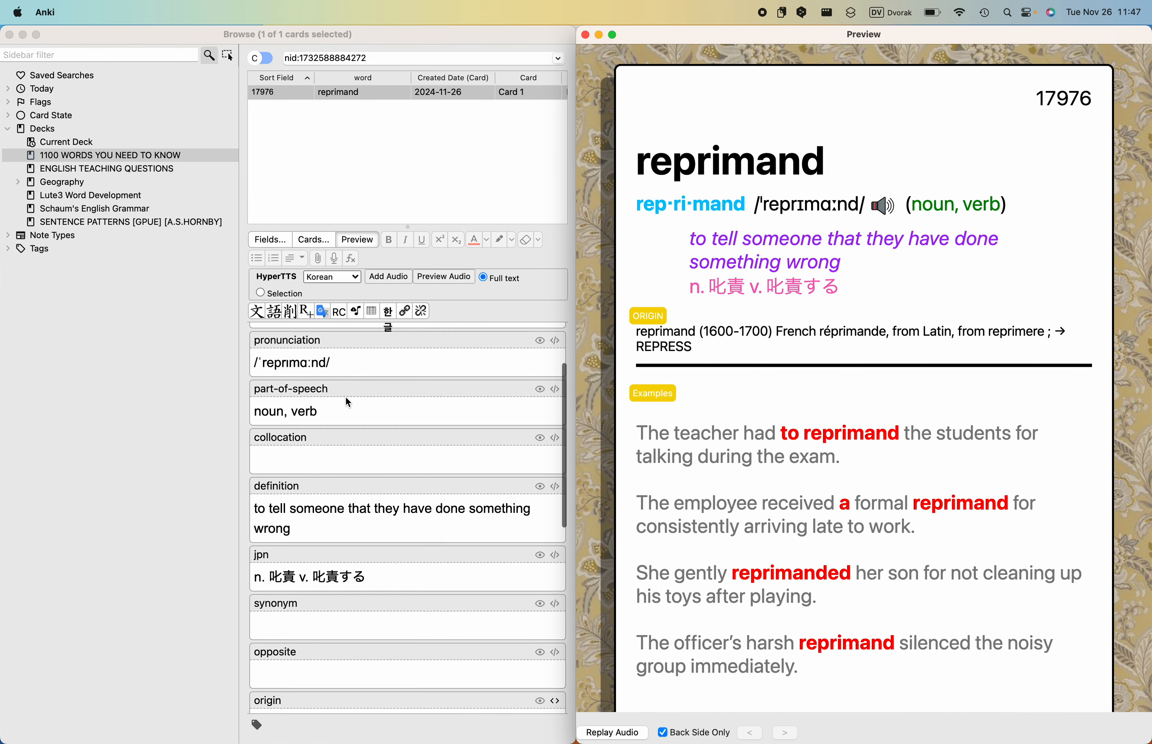
left_click(362, 474)
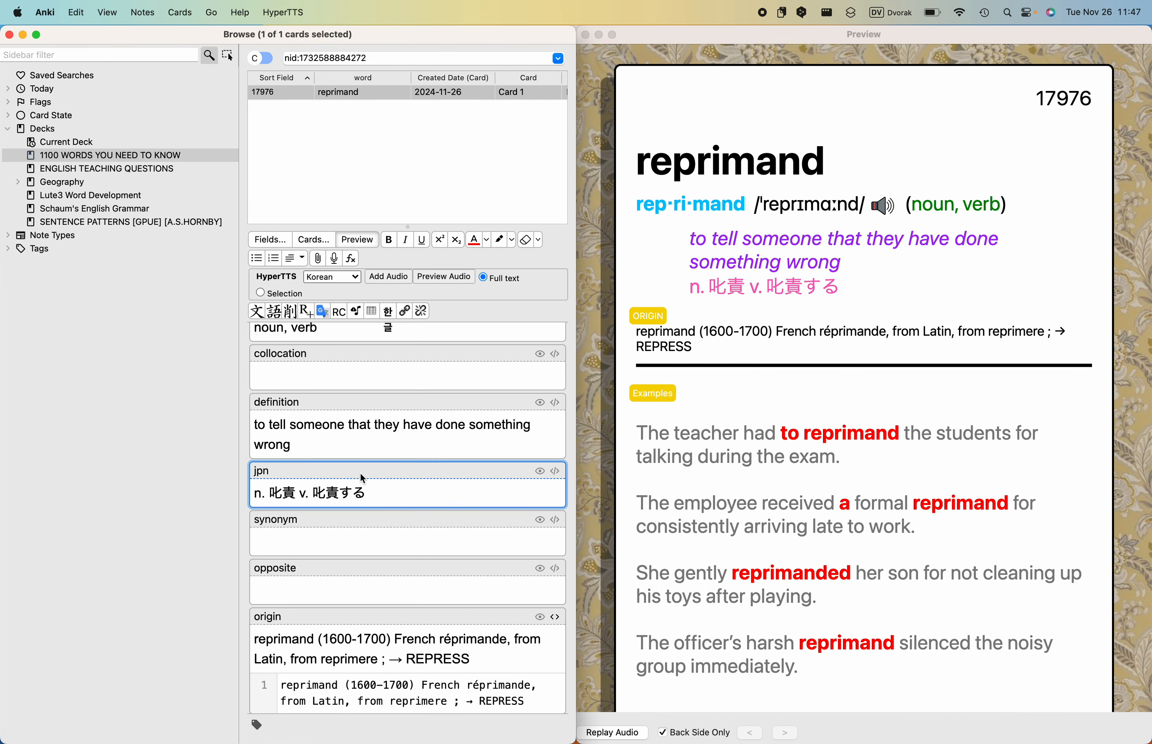
scroll(361, 474, "up", 3)
left_click(366, 486)
type(", ")
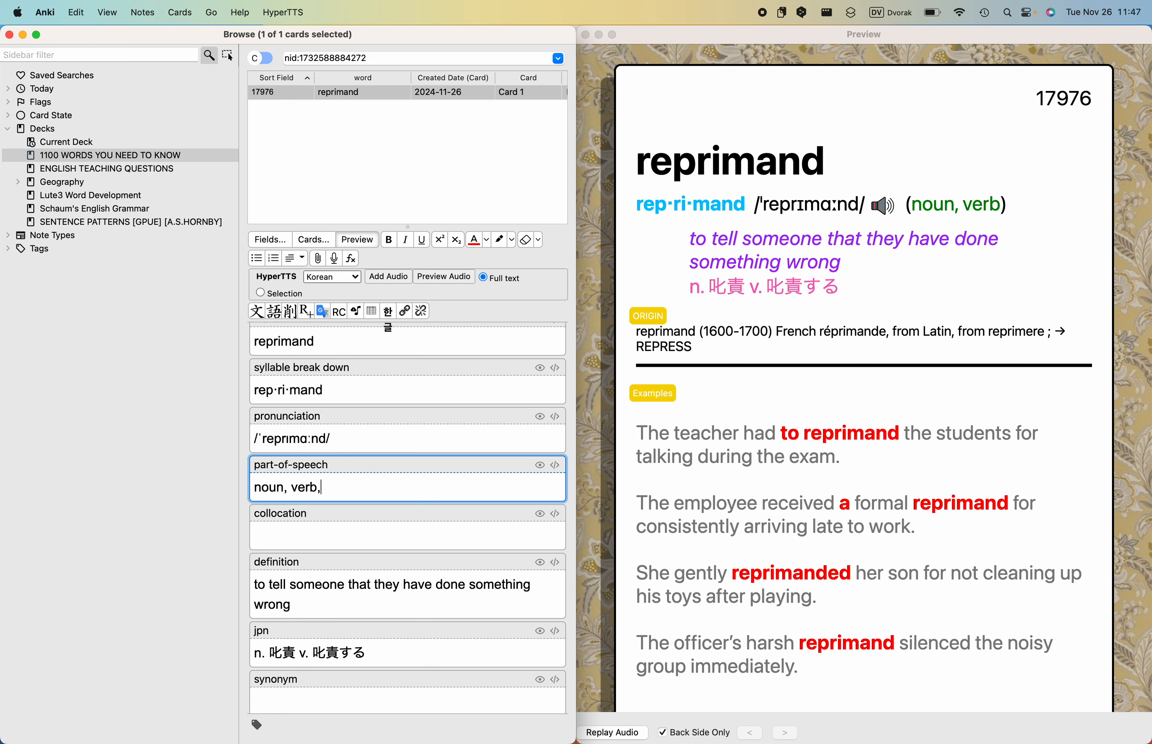
type("formal")
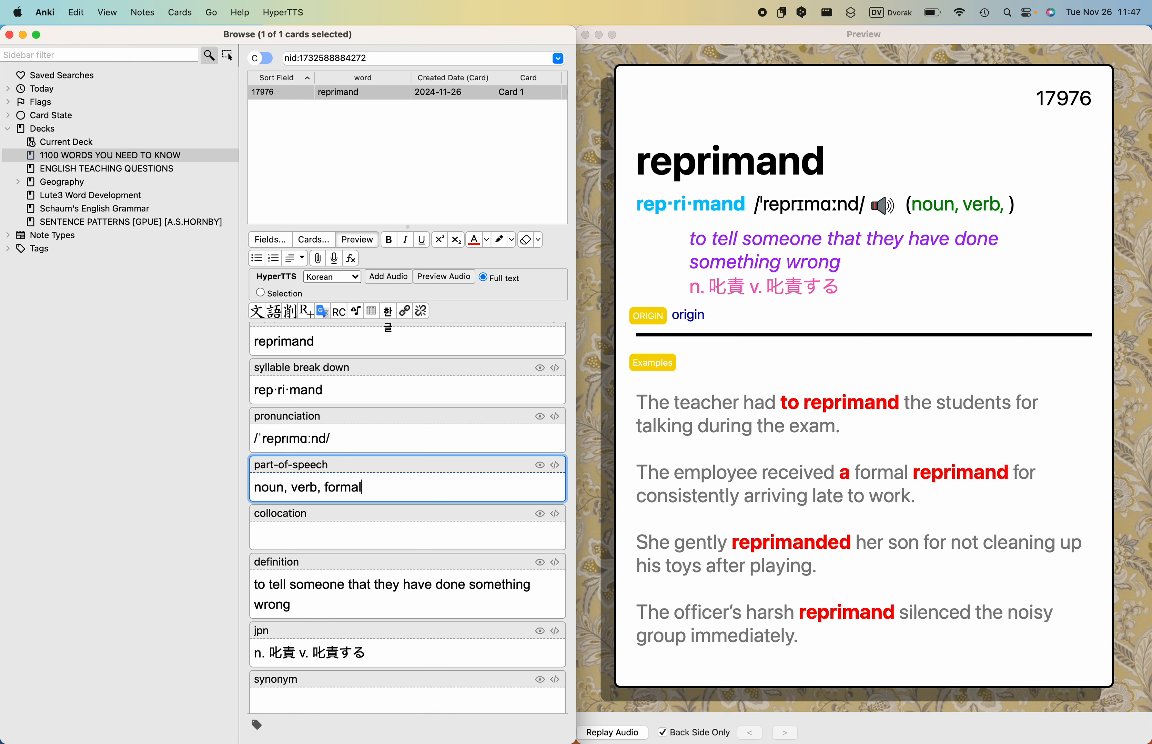
double_click(347, 486)
key("super+i")
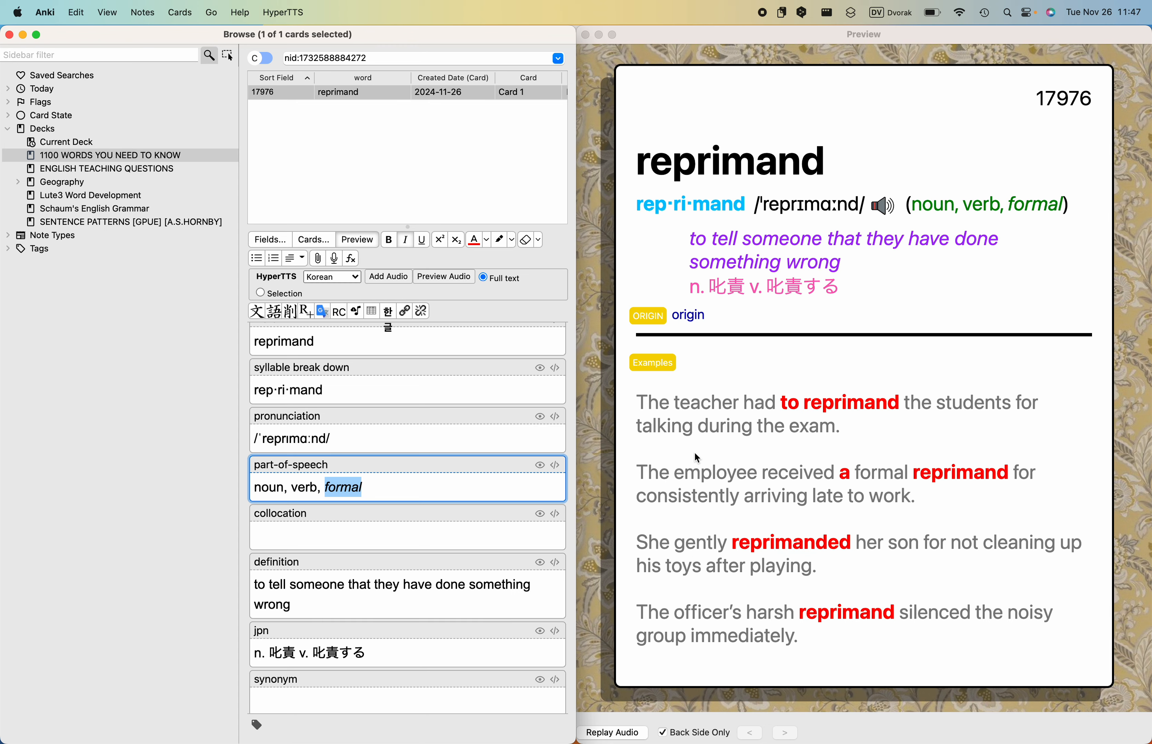
- Return to the Collins entry in Chrome, open more synonyms of reprimand and copy "tell off (informal)" from the list
key("ctrl+Left")
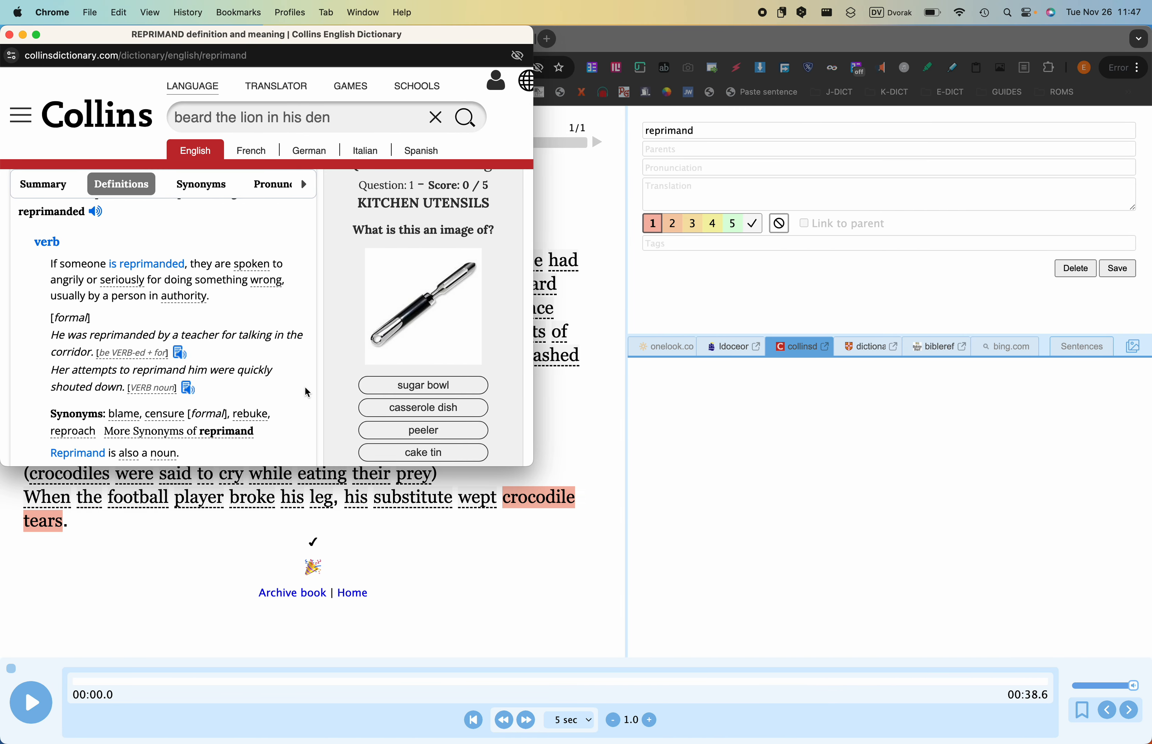
scroll(307, 392, "down", 5)
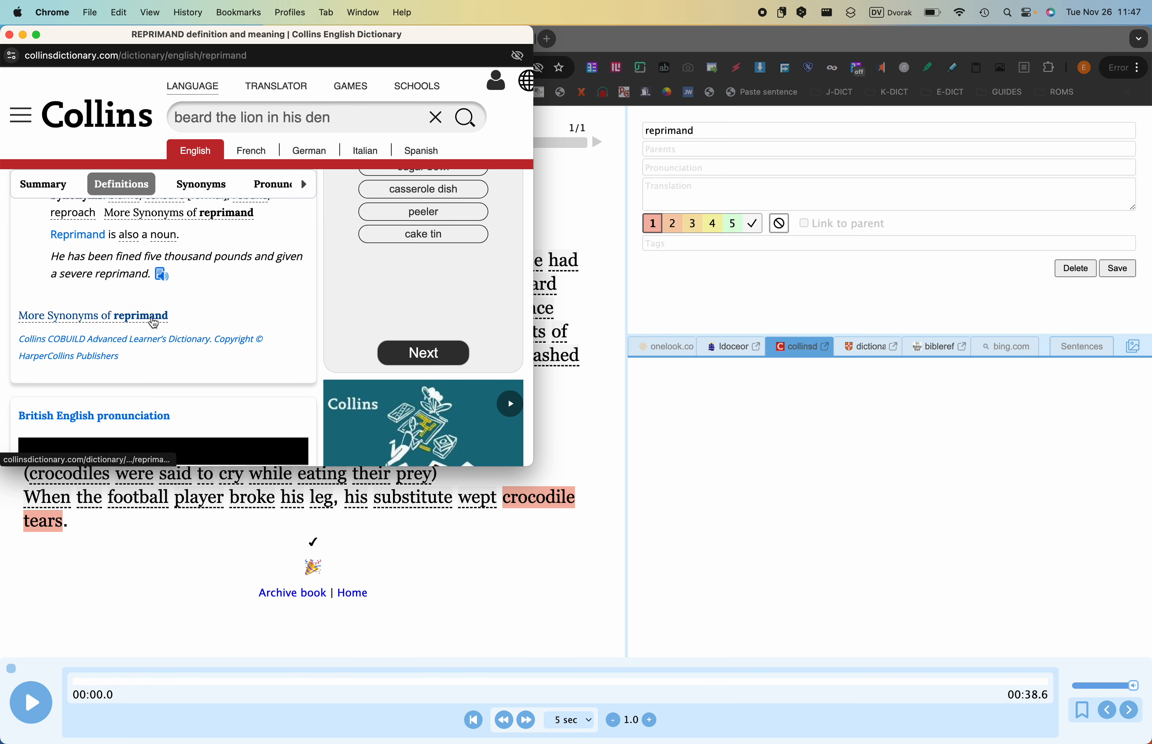
left_click(154, 323)
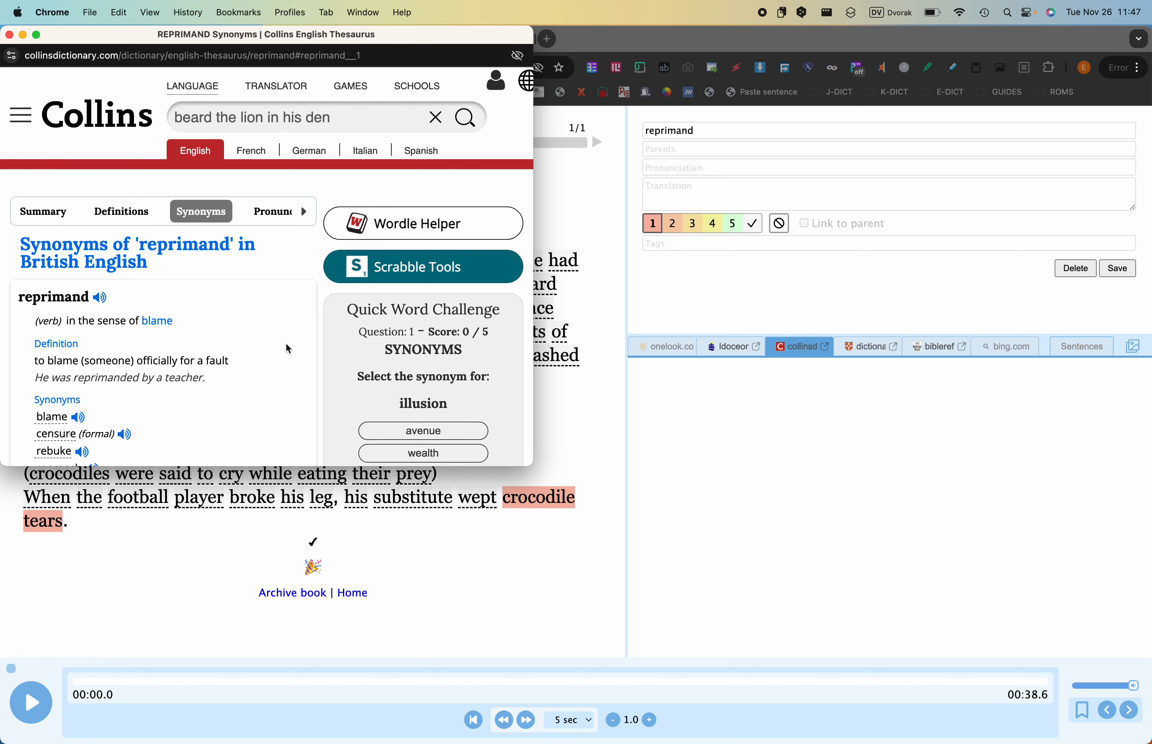
scroll(288, 349, "down", 2)
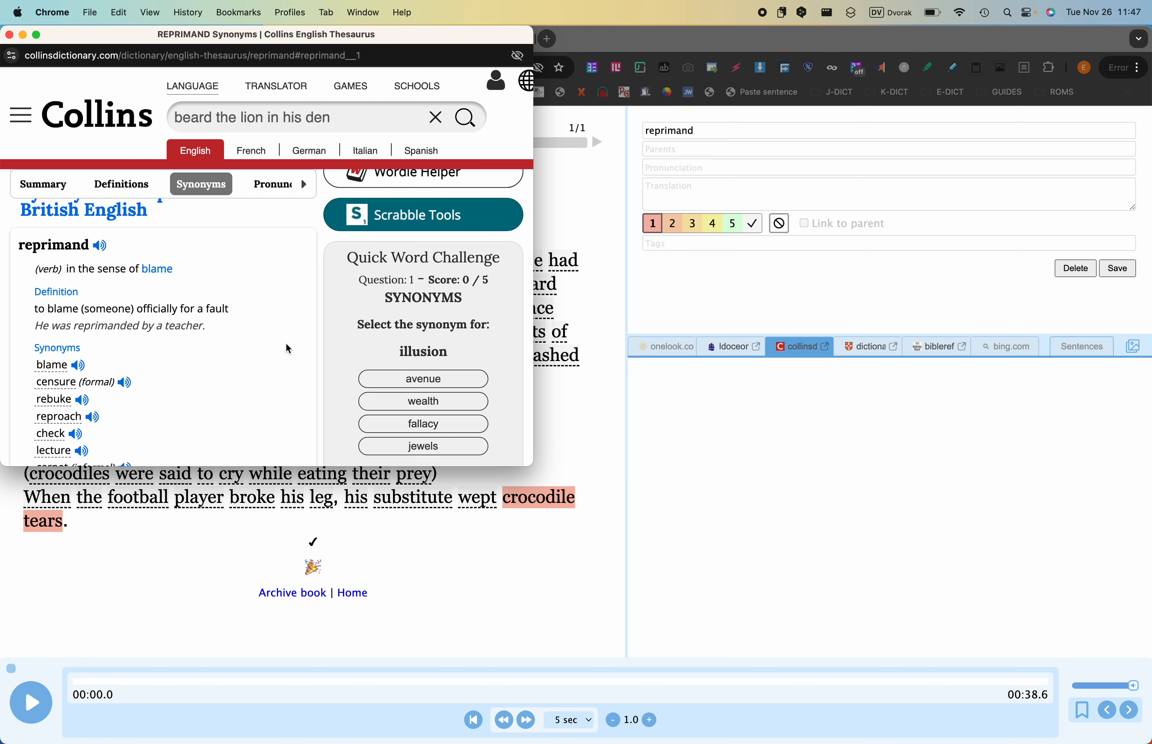
scroll(288, 349, "down", 2)
scroll(287, 347, "down", 4)
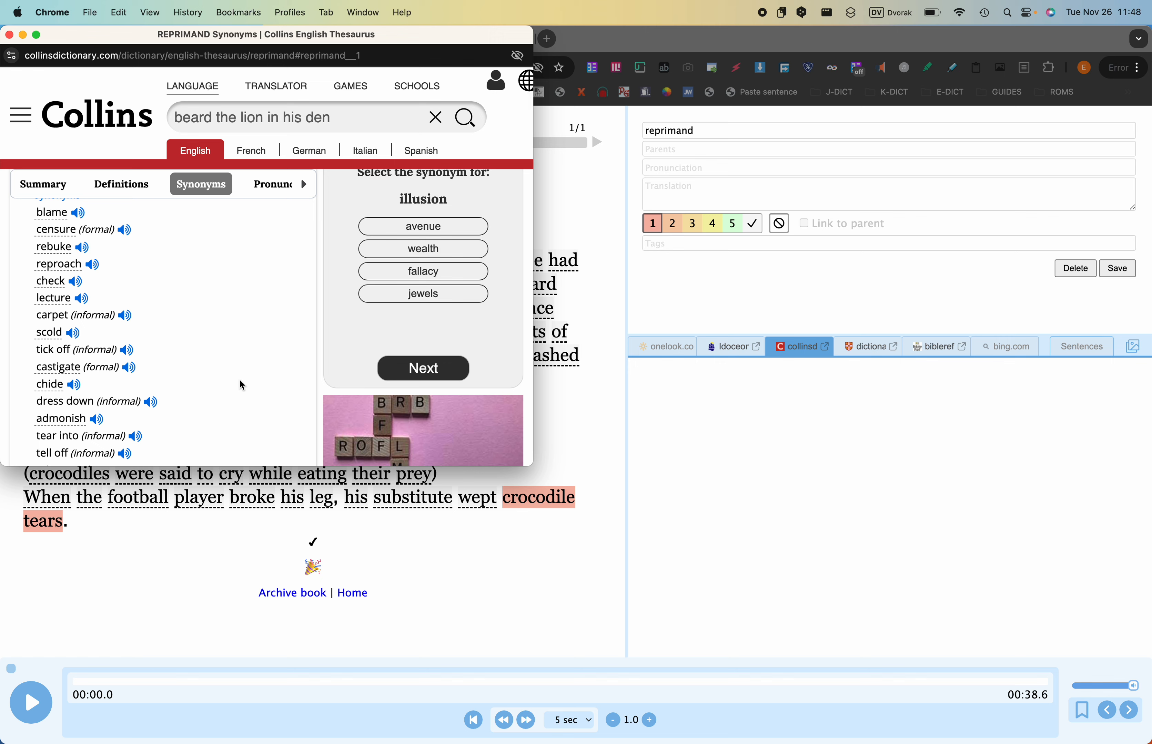
scroll(240, 382, "down", 5)
scroll(240, 381, "down", 2)
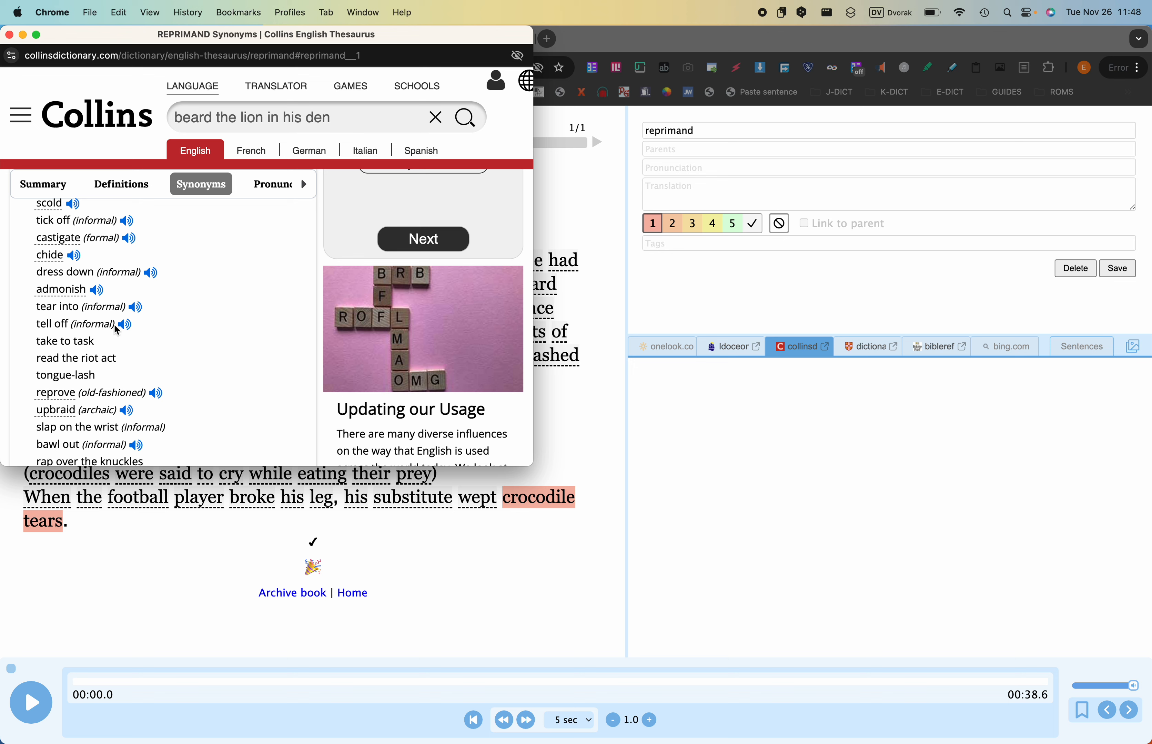
left_click_drag(116, 330, 39, 323)
key("super+c")
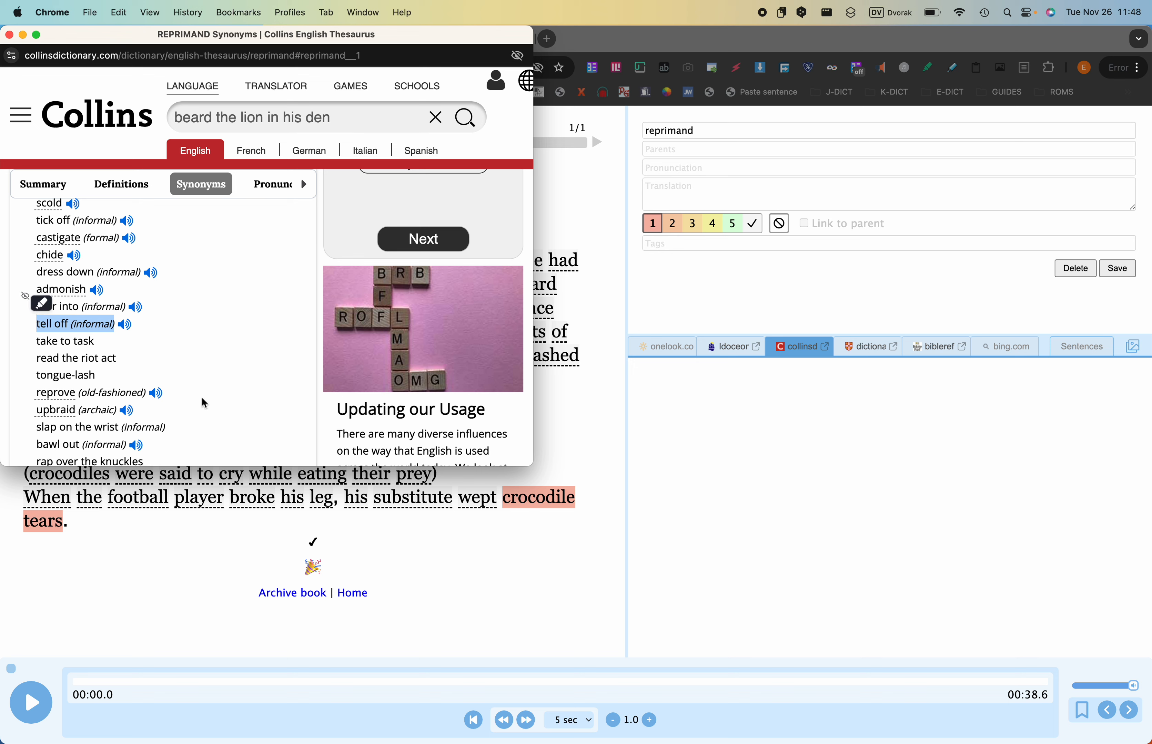
- Switch to Anki, fill the card's synonym field with "tell off (informal), a telling off" and check the card preview
key("ctrl+Right")
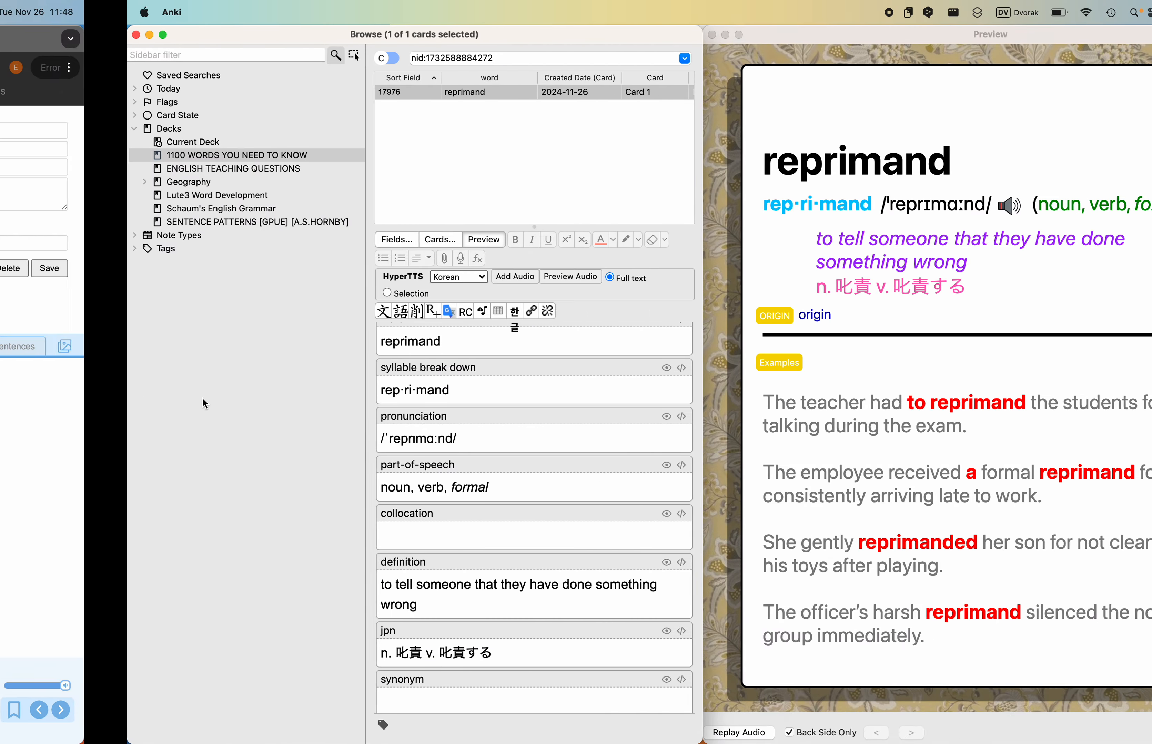
scroll(322, 478, "down", 3)
scroll(325, 479, "up", 4)
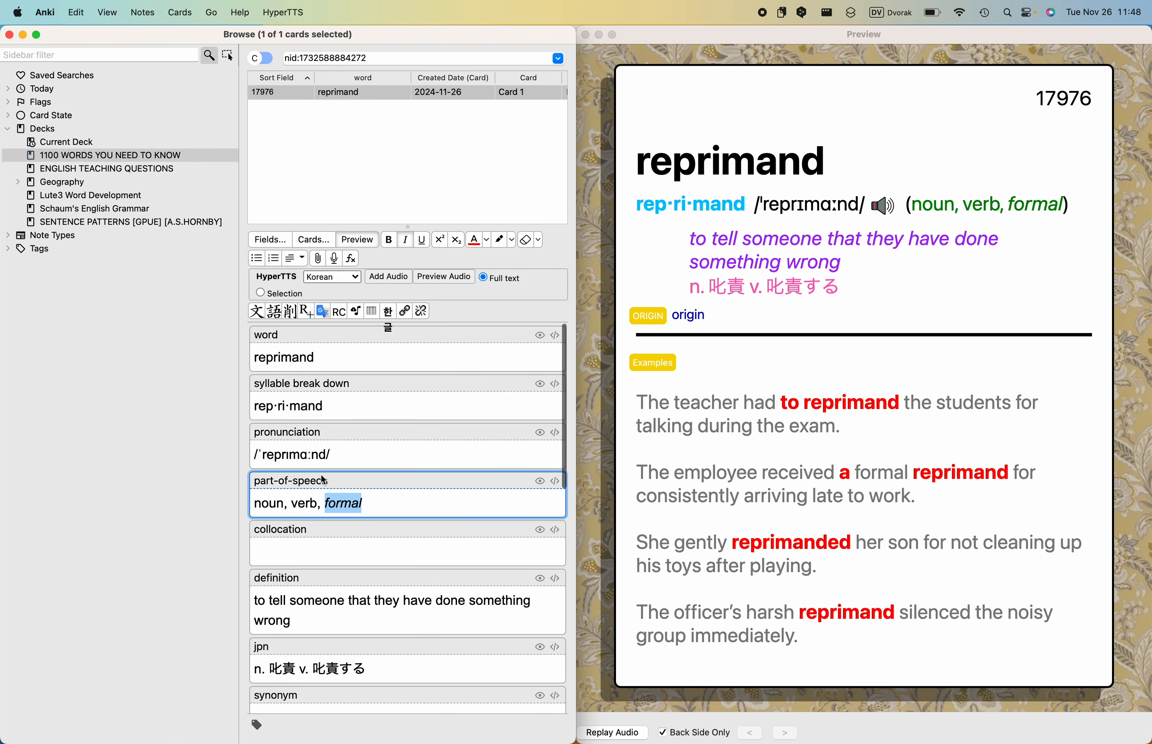
scroll(325, 484, "down", 5)
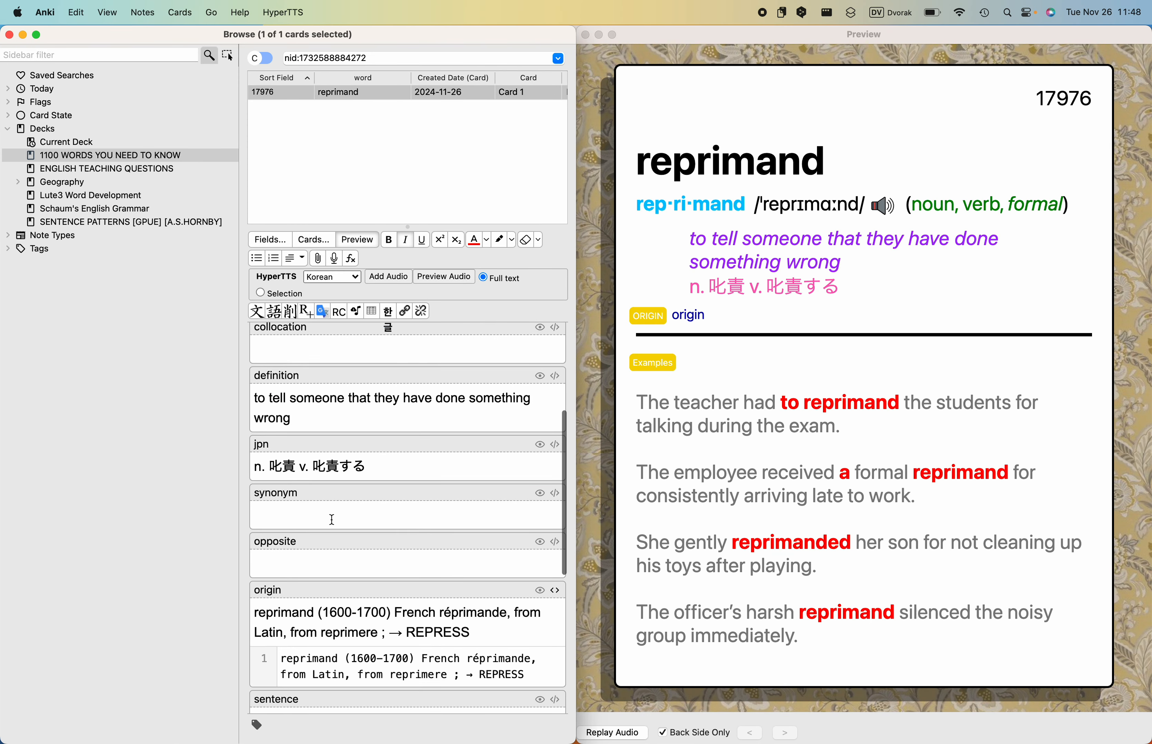
left_click(332, 519)
key("super+v")
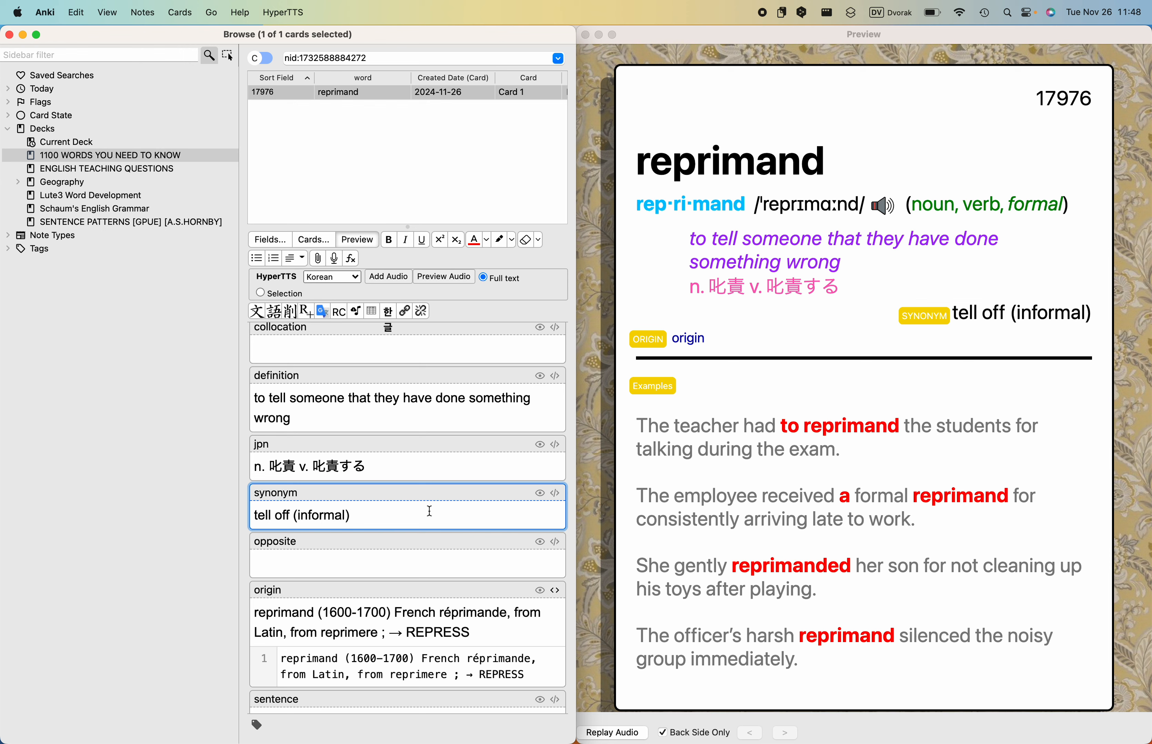
type(", a telling off")
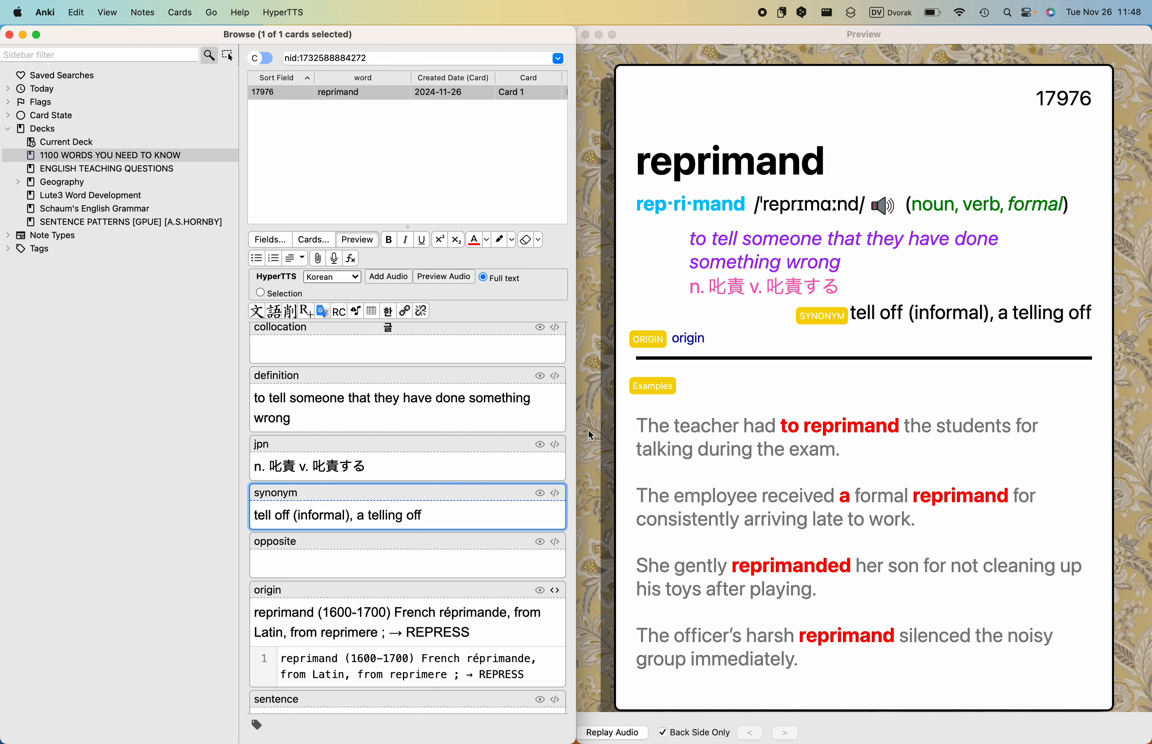
left_click(695, 431)
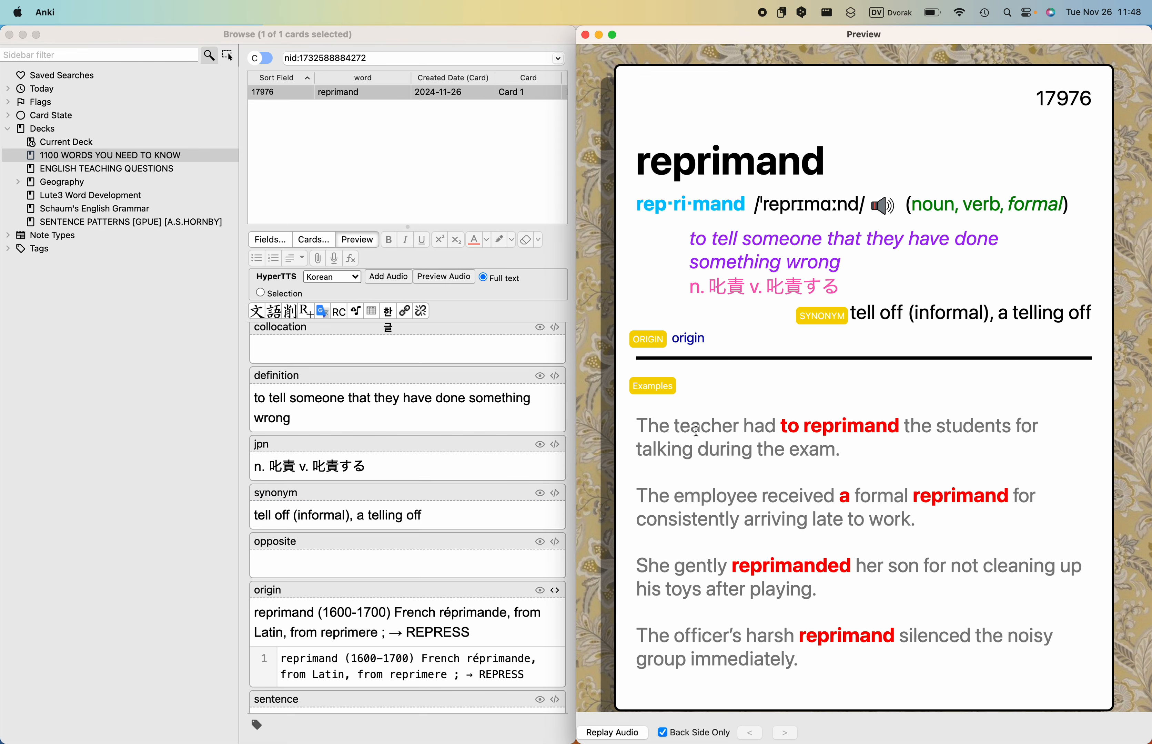
scroll(696, 431, "down", 1)
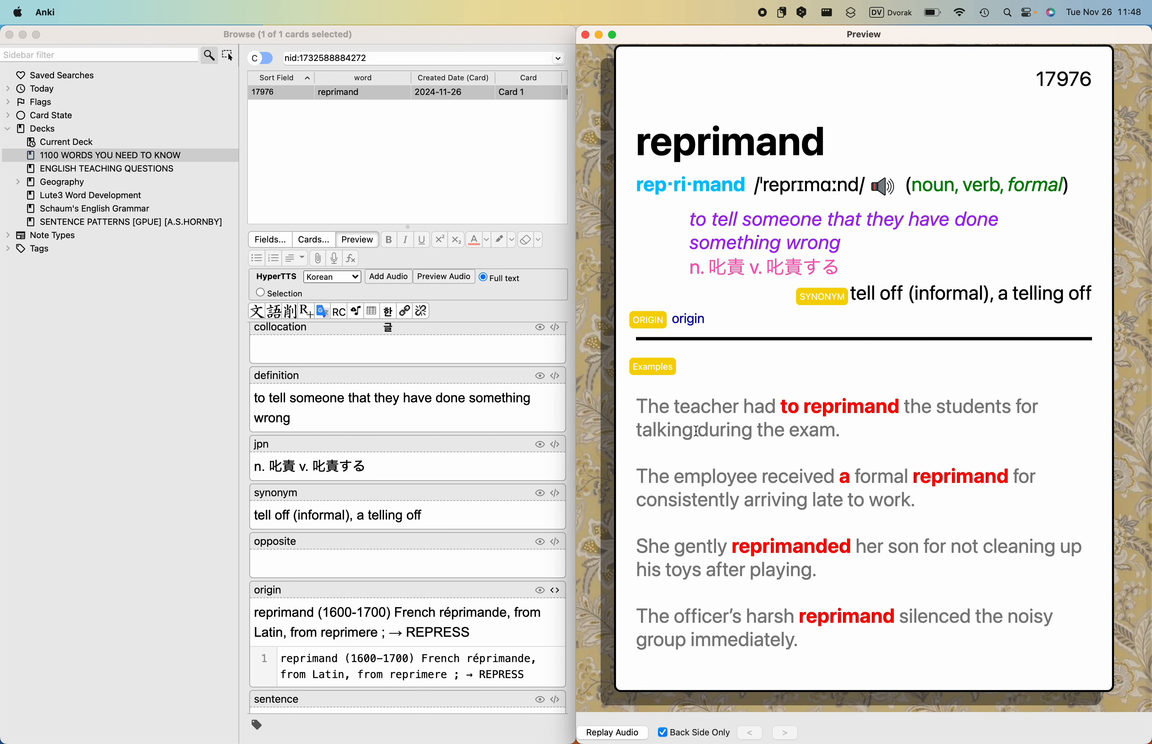
- List all cards of the 1100 WORDS YOU NEED TO KNOW deck and enlarge the card list above the field editor
scroll(695, 430, "up", 1)
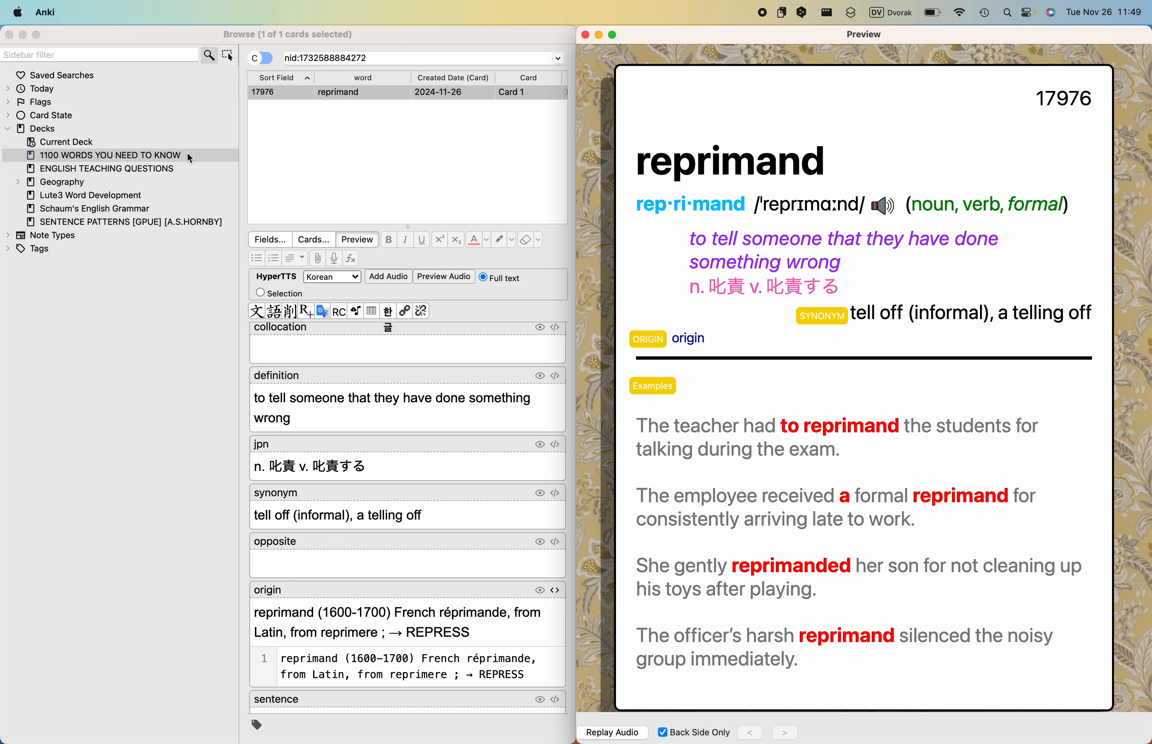
left_click(173, 153)
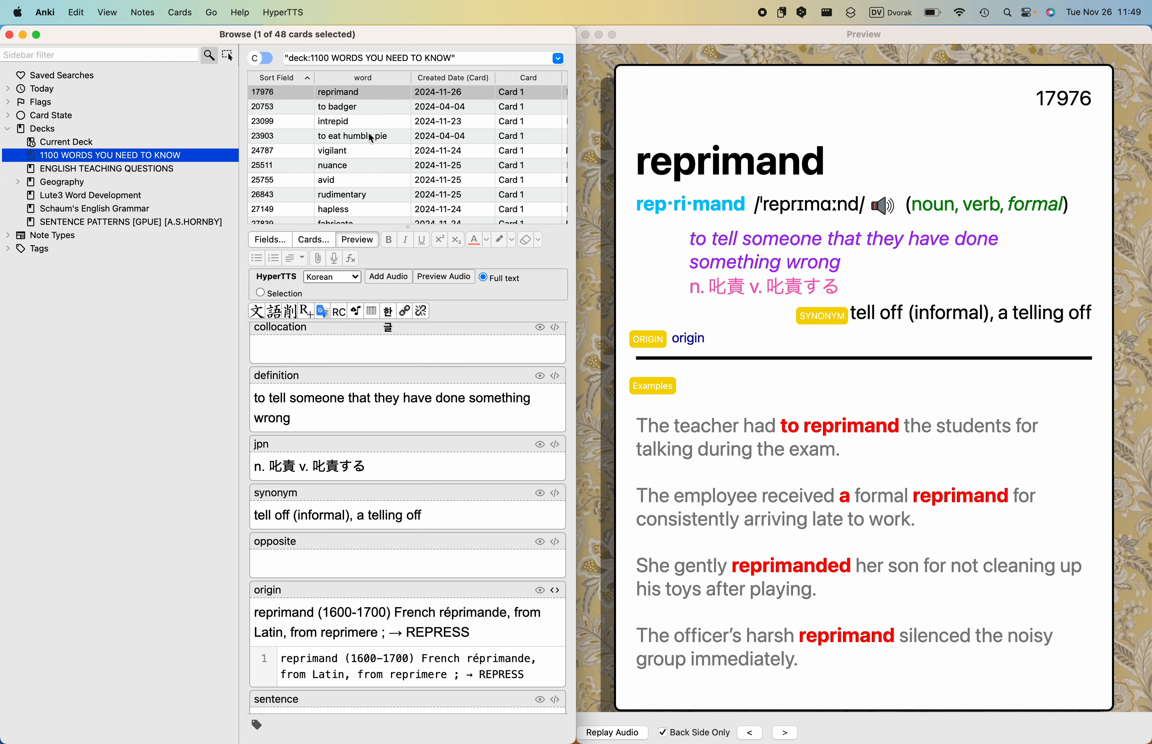
scroll(369, 136, "down", 5)
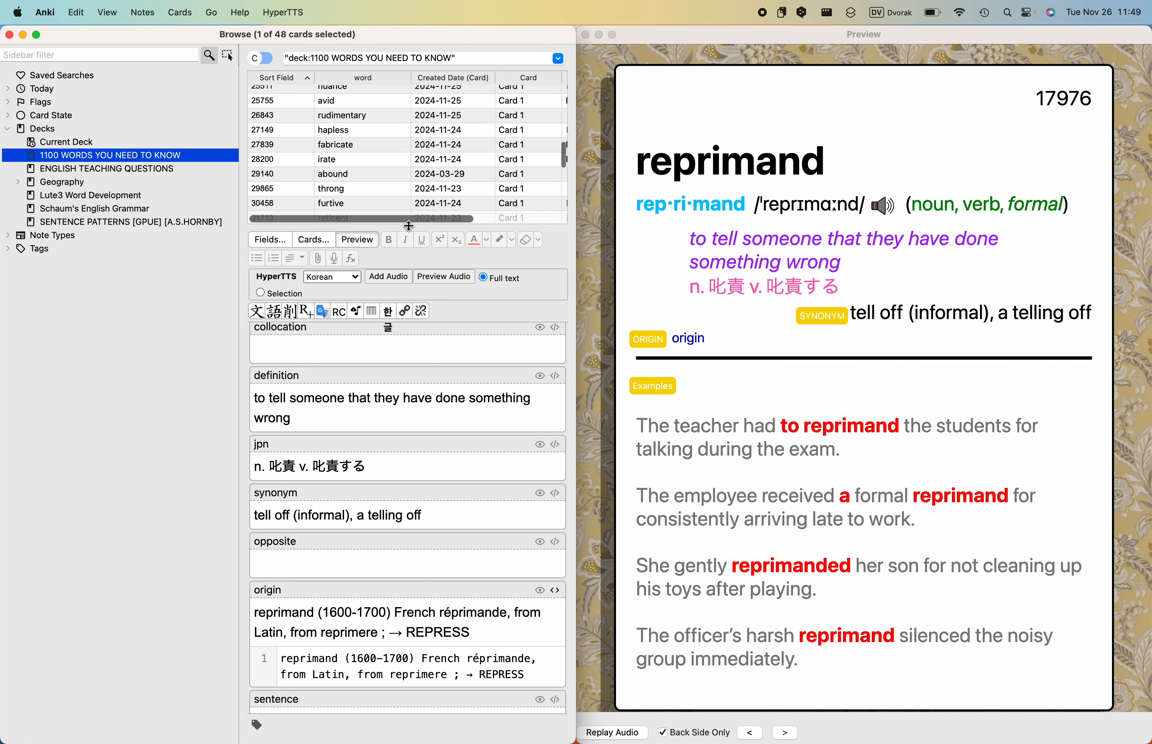
left_click_drag(407, 226, 404, 488)
scroll(393, 377, "down", 2)
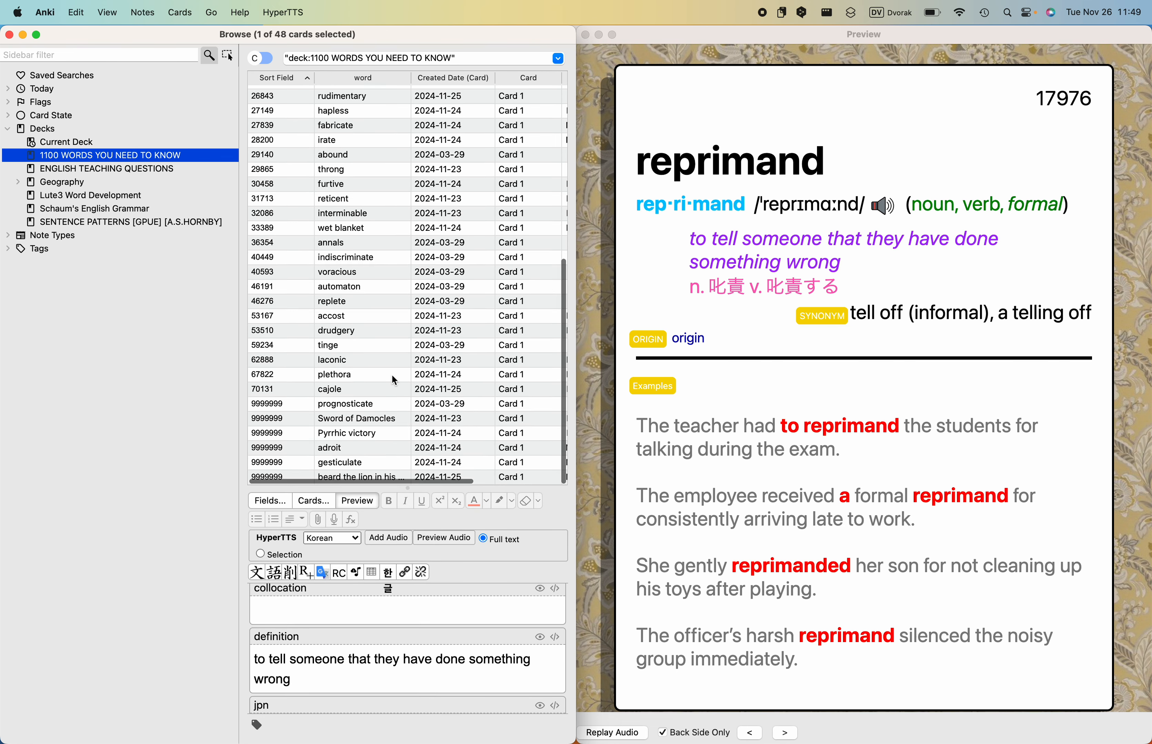
scroll(391, 374, "up", 7)
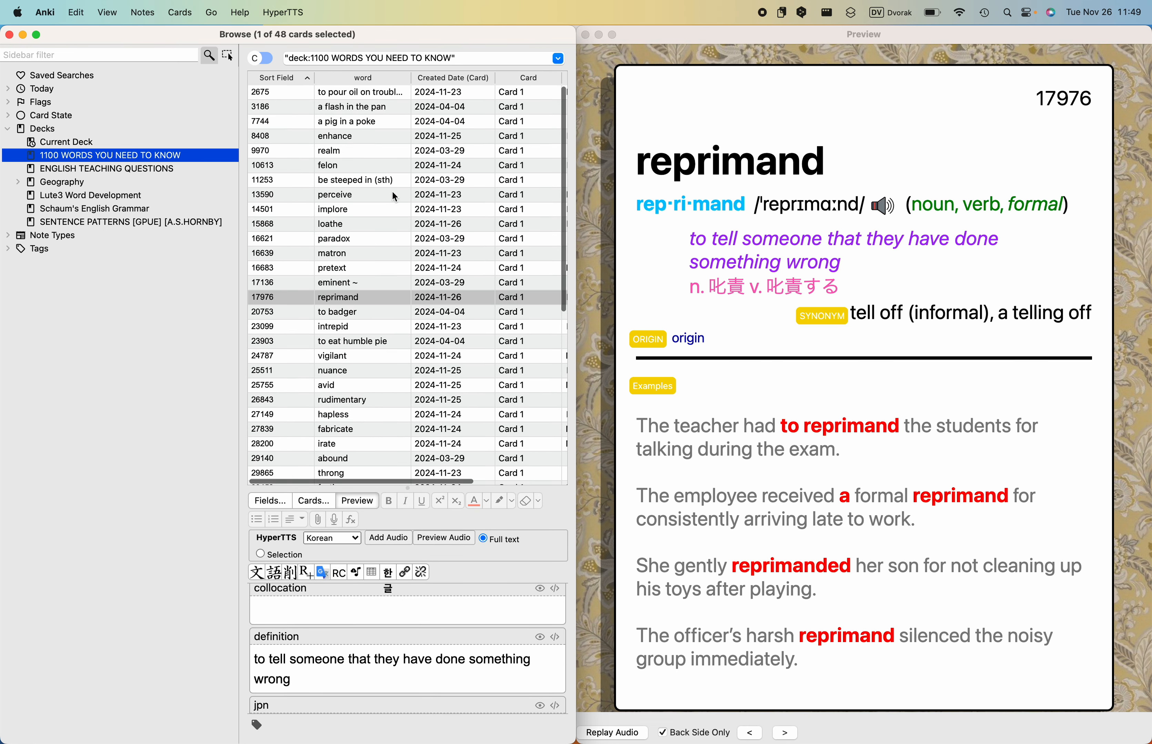
- Review the deck's cards one by one in the preview, from the first card in the list through "beard the lion in his den"
left_click(380, 92)
key("Down")
key("Down")
key("Down")
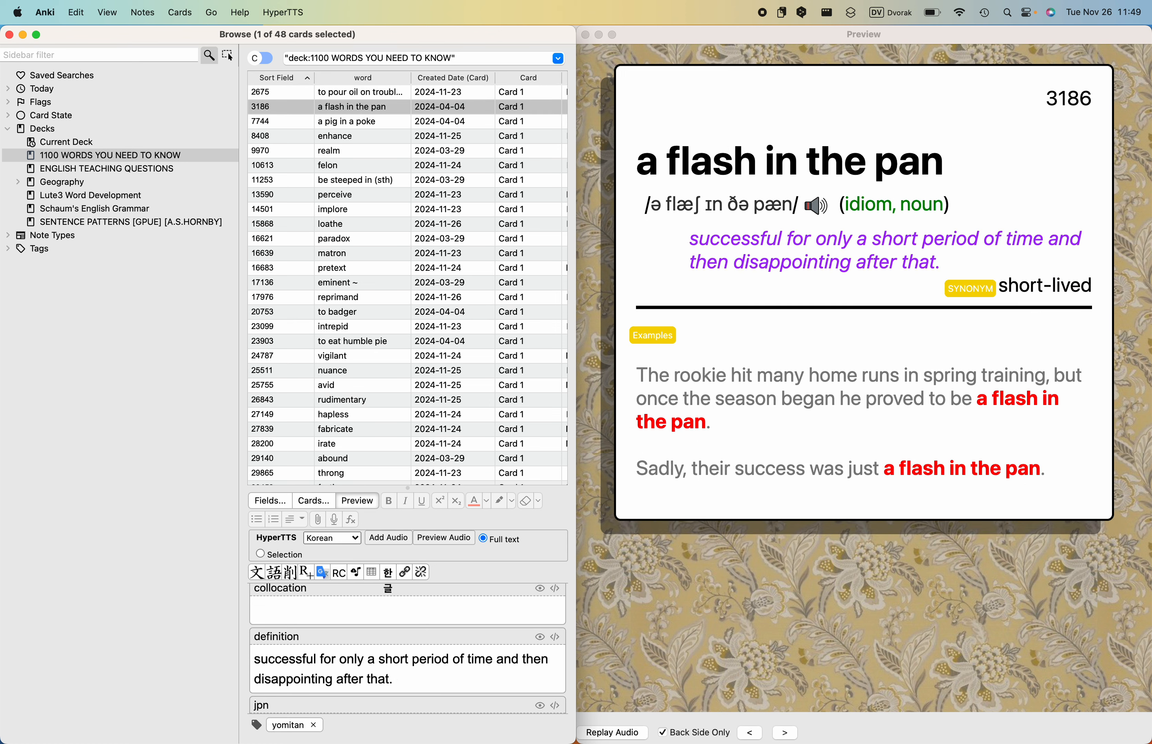
key("Down")
key("Down")
key("Down")
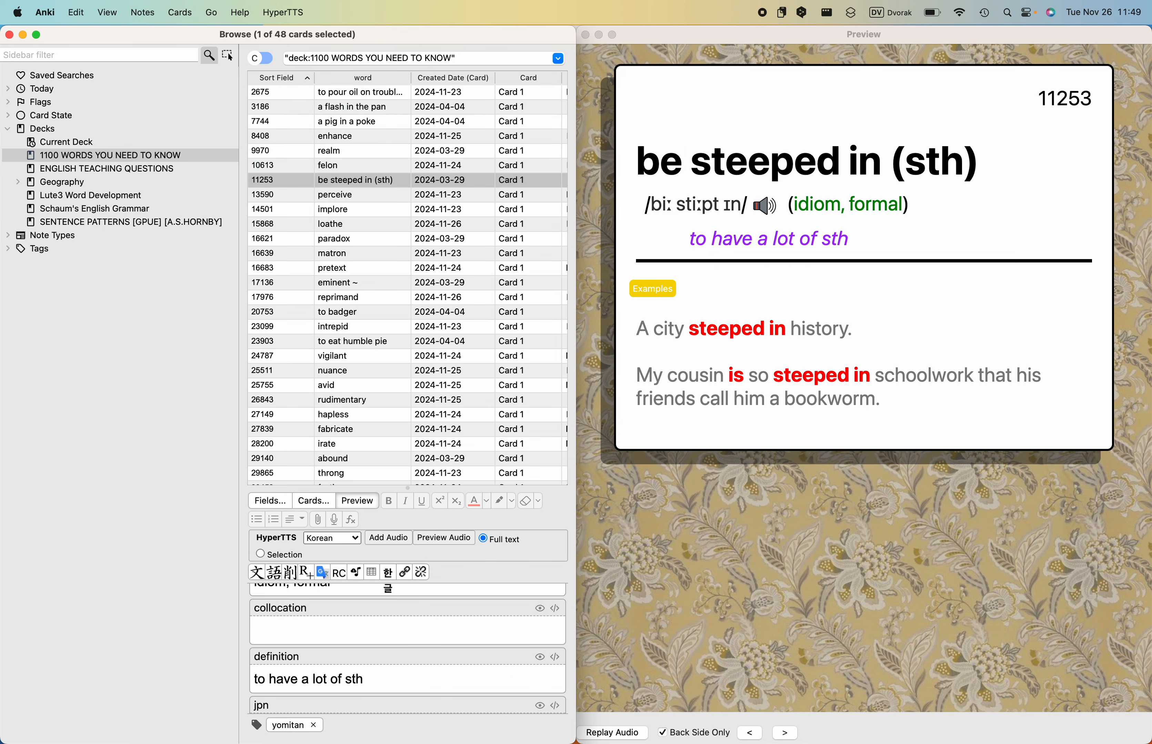
key("Down")
key("Down")
key("Down")
key("Down")
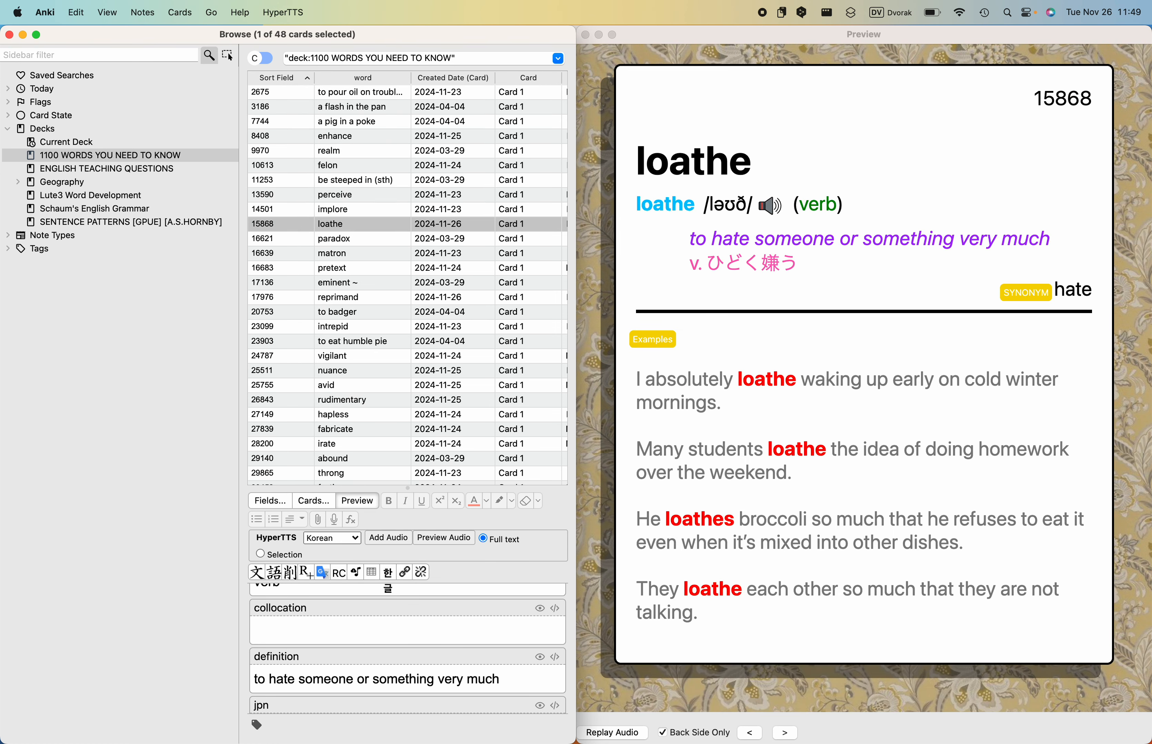
key("Down")
key("Down")
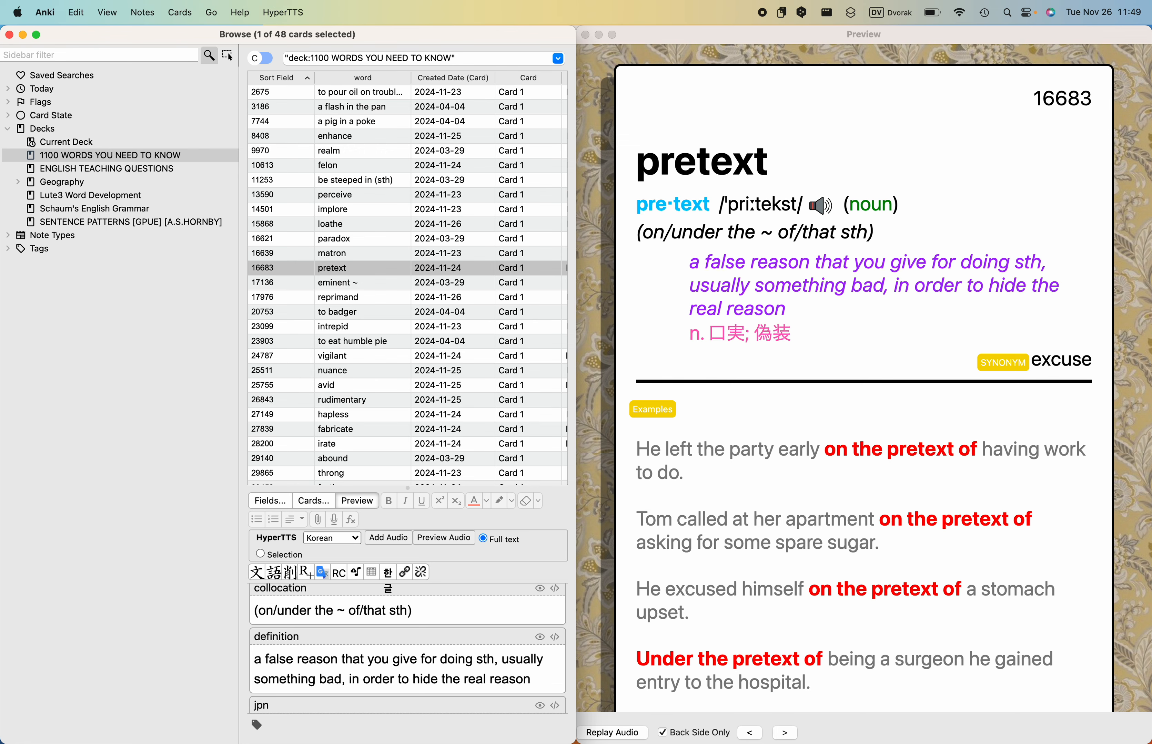
key("Down")
key("Down")
key("Down")
key("Down")
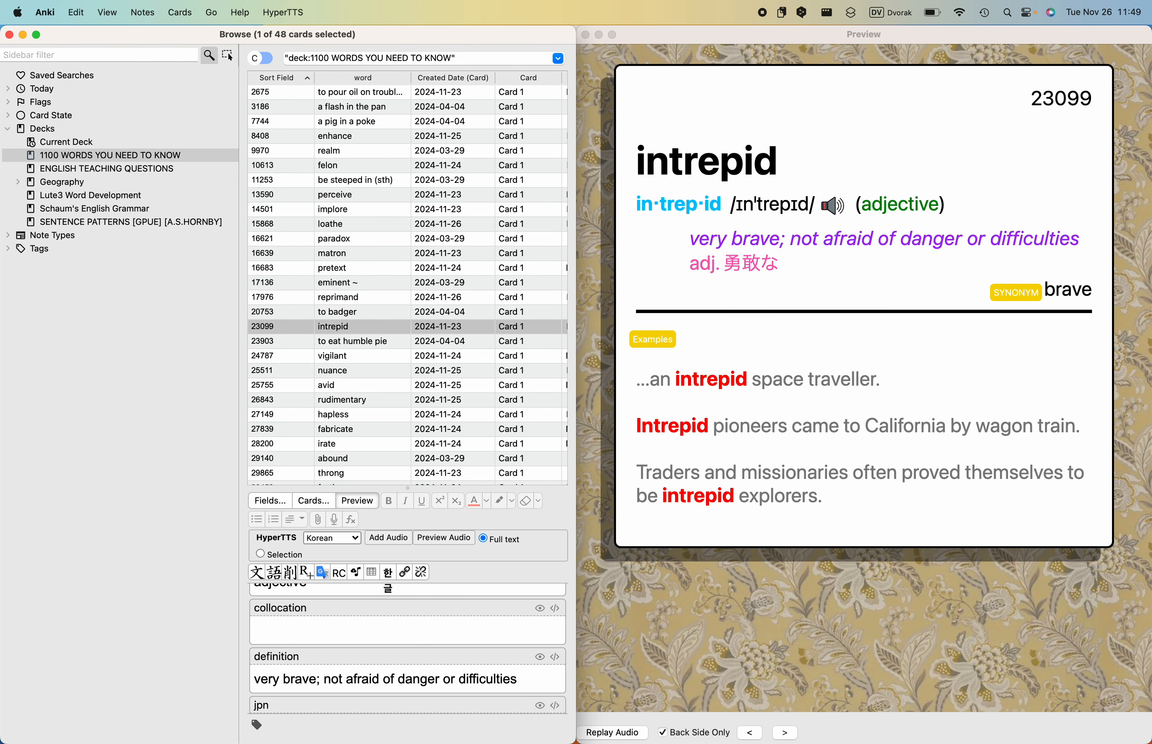
key("Down")
key("Down")
key("Down")
key("Down")
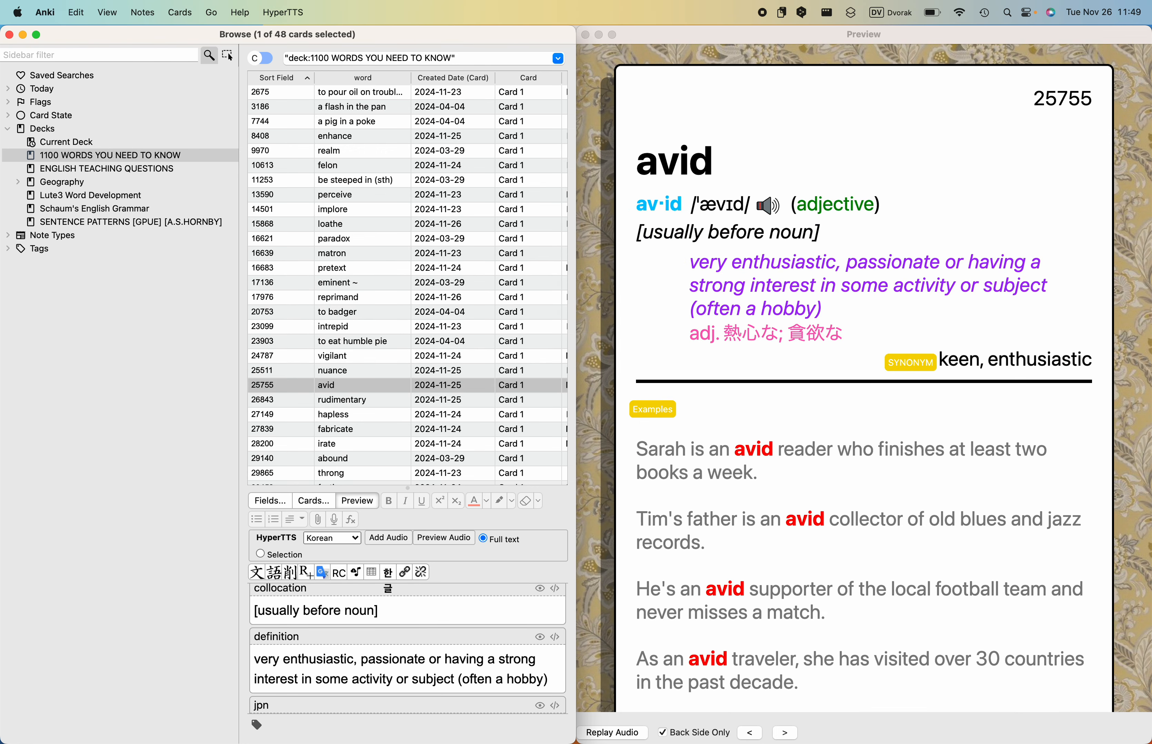
key("Down")
key("Down")
key("Down")
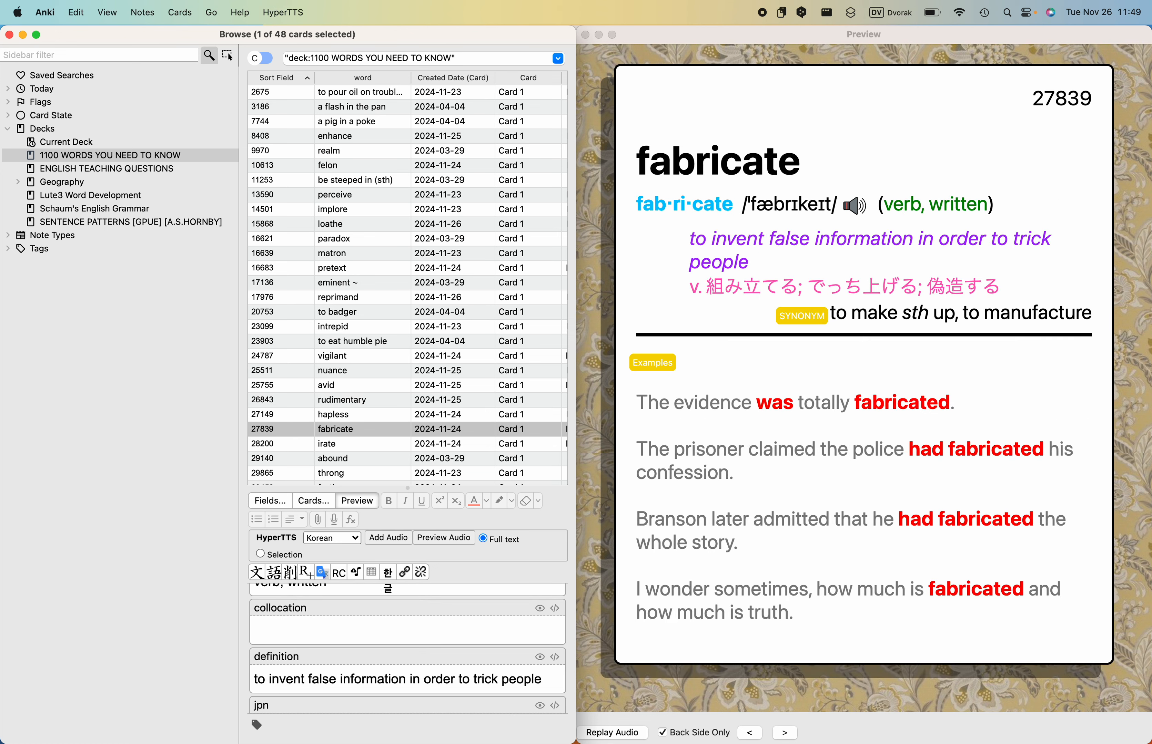
key("Down")
key("Down")
key("Down")
key("Down")
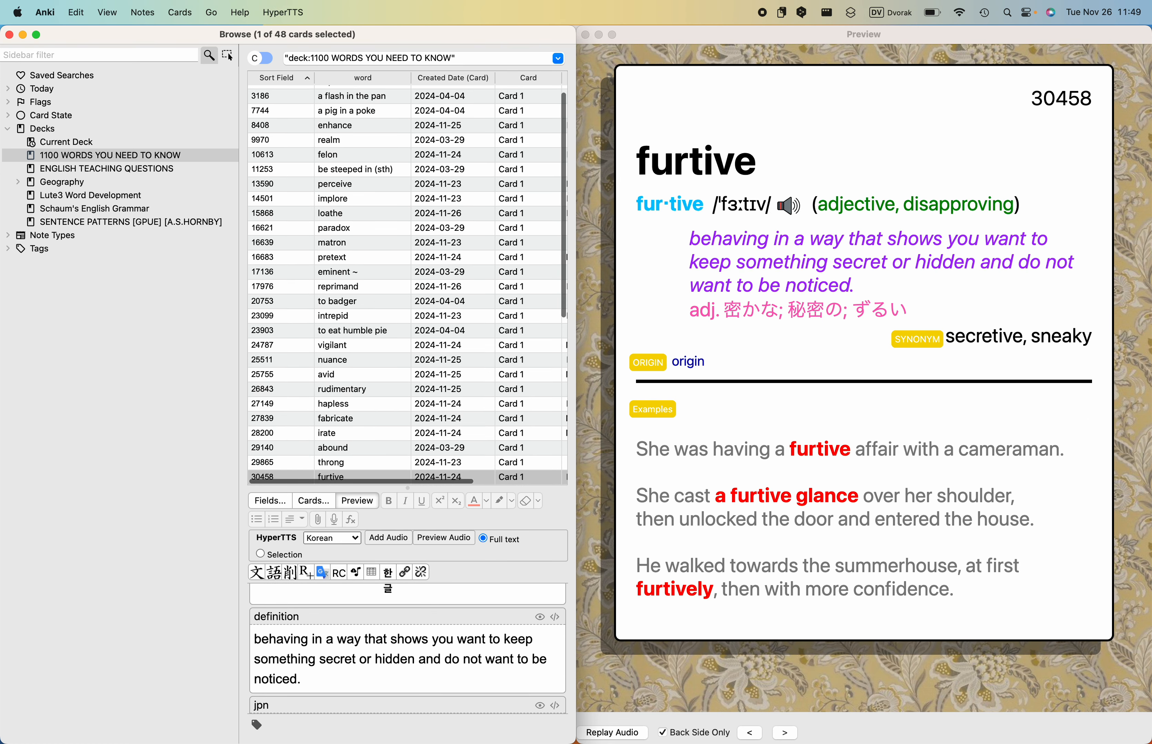
key("Down")
key("Down")
key("Down")
key("Down")
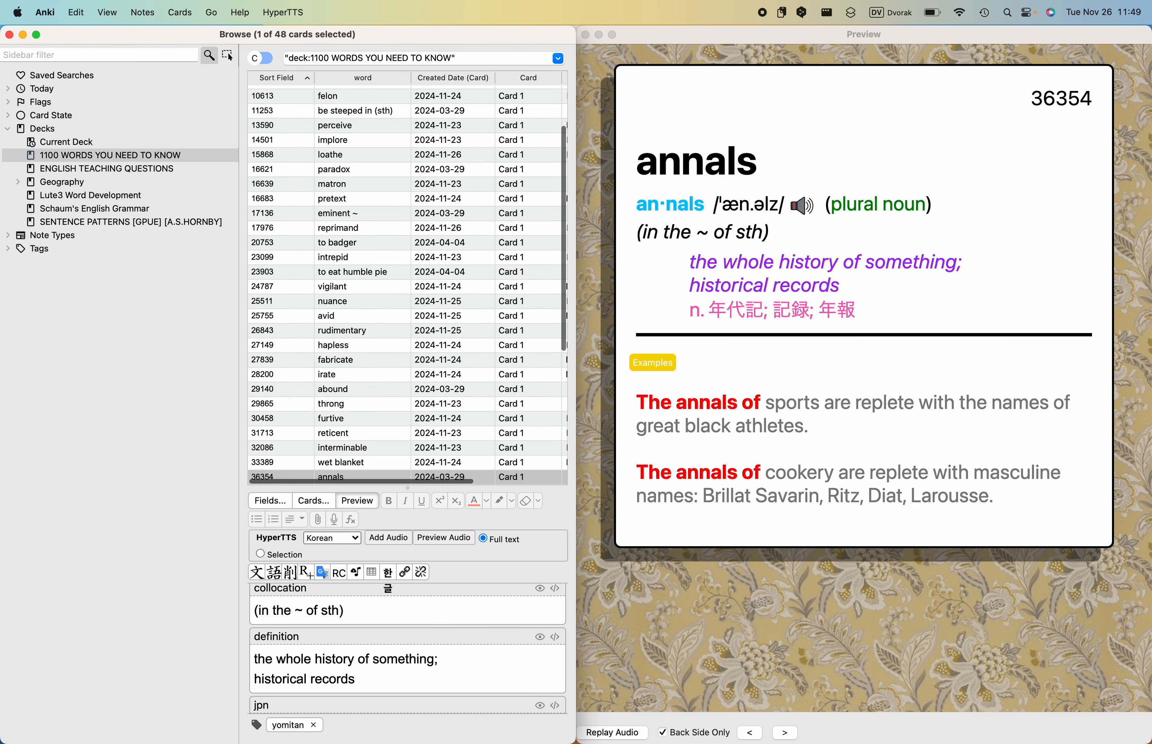
key("Down")
key("Down")
key("Down")
key("Down")
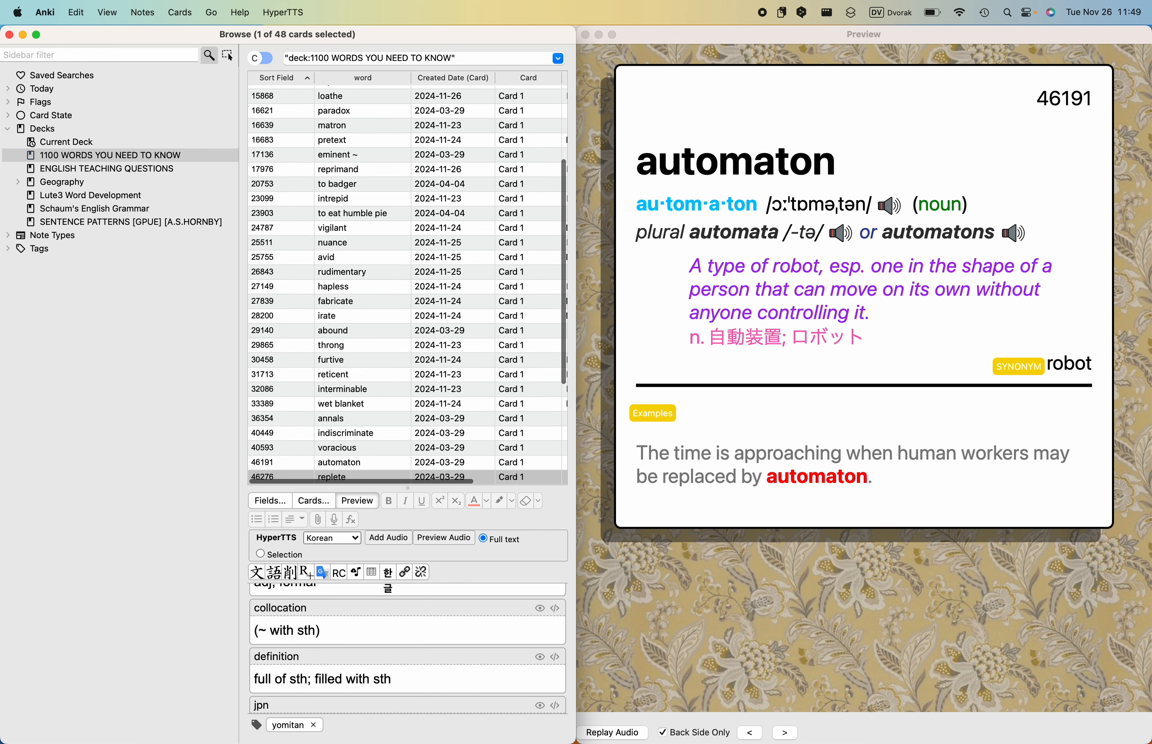
key("Down")
key("Down")
key("Down")
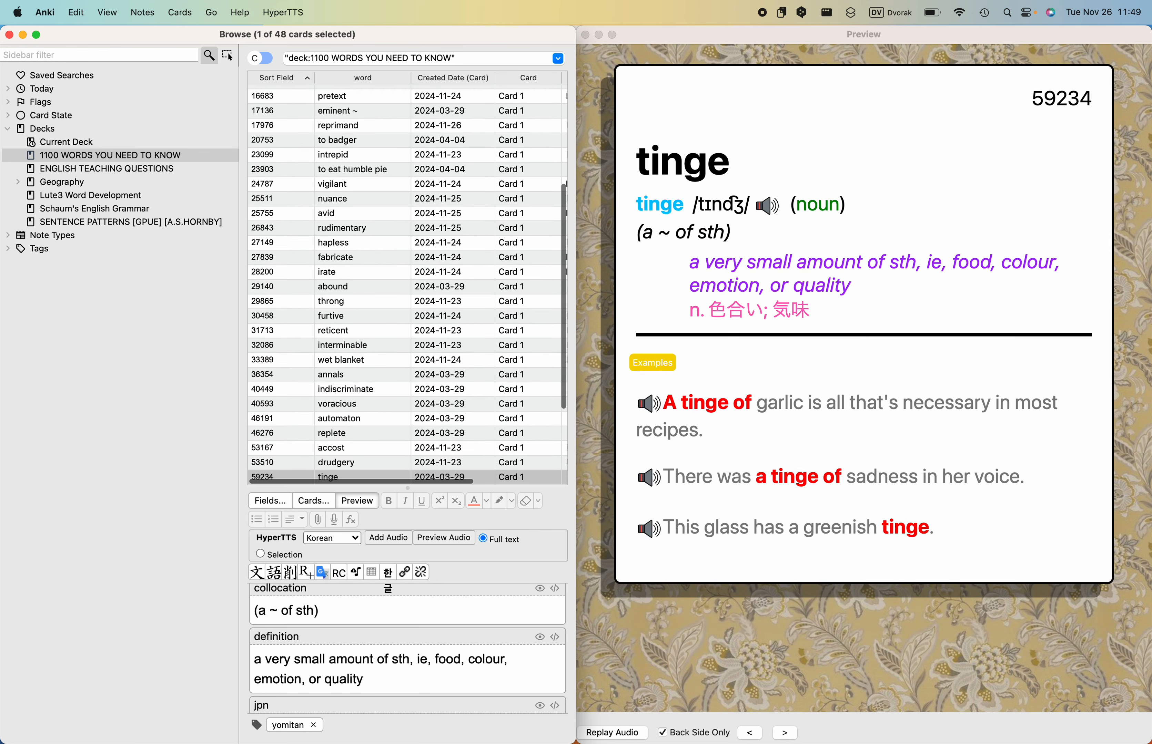
key("Down")
key("Down")
key("Down")
key("Down")
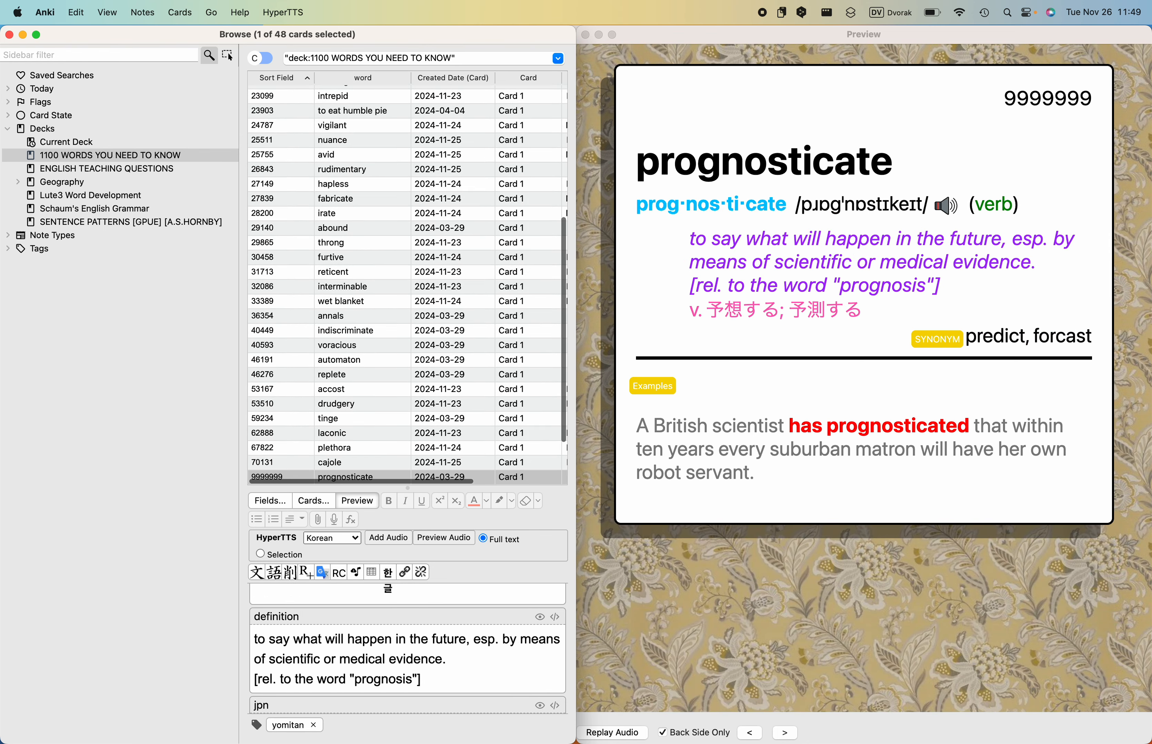
key("Down")
key("Down")
key("Down")
key("Down")
key("Down")
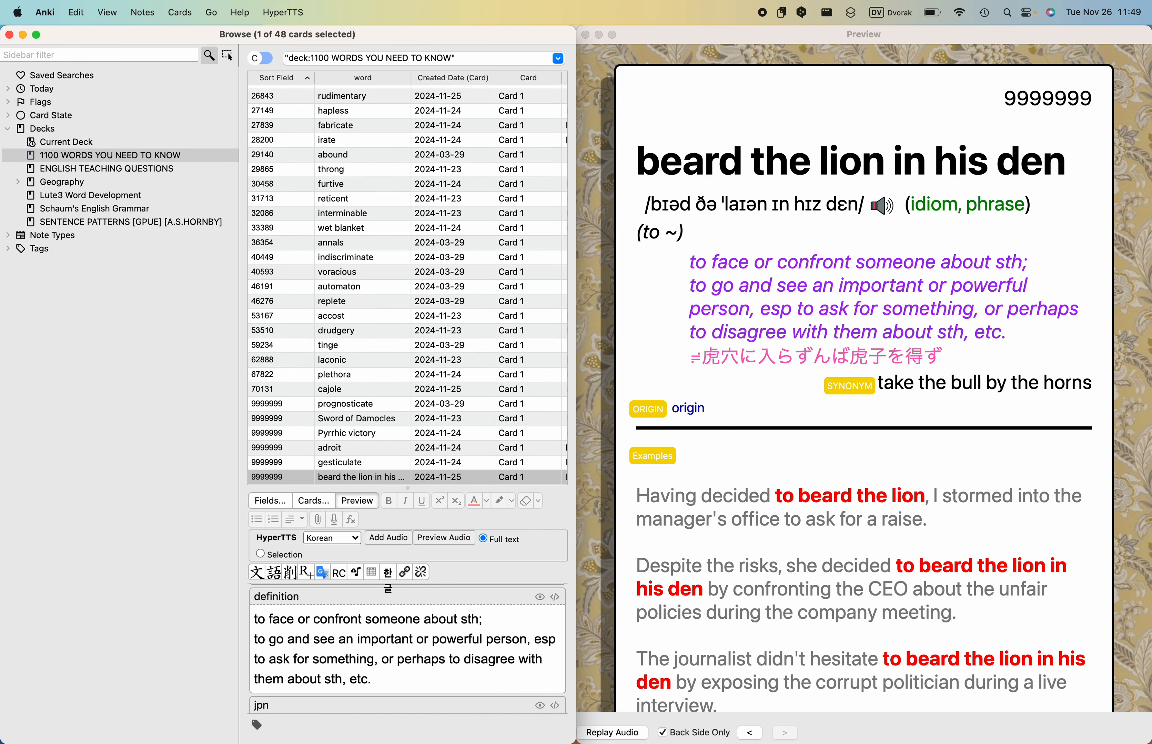
left_click(698, 345)
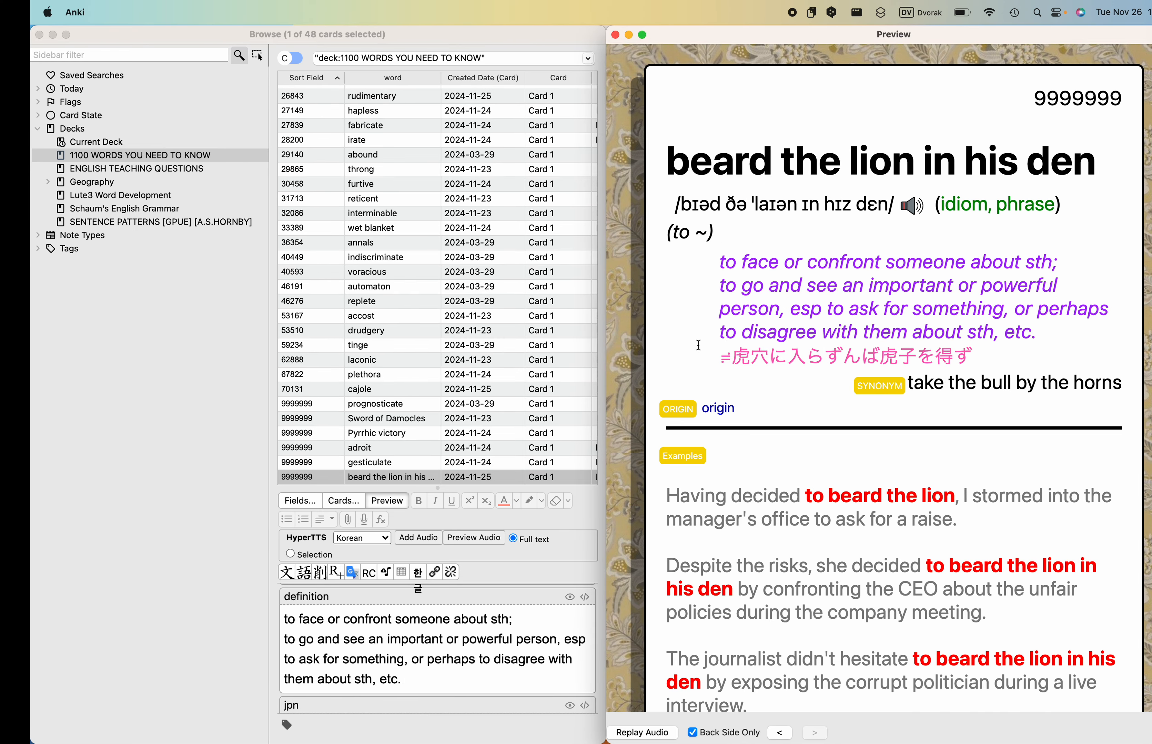